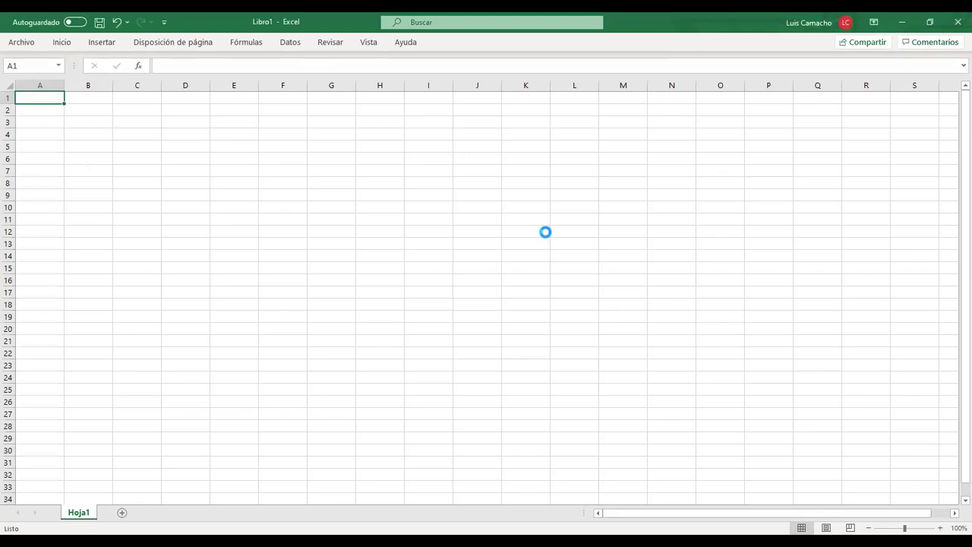
Step: Paste the copied HCl + NaOH reaction text box and shift it slightly away from the sheet's upper edge
{"action": "key", "text": "ctrl+v"}
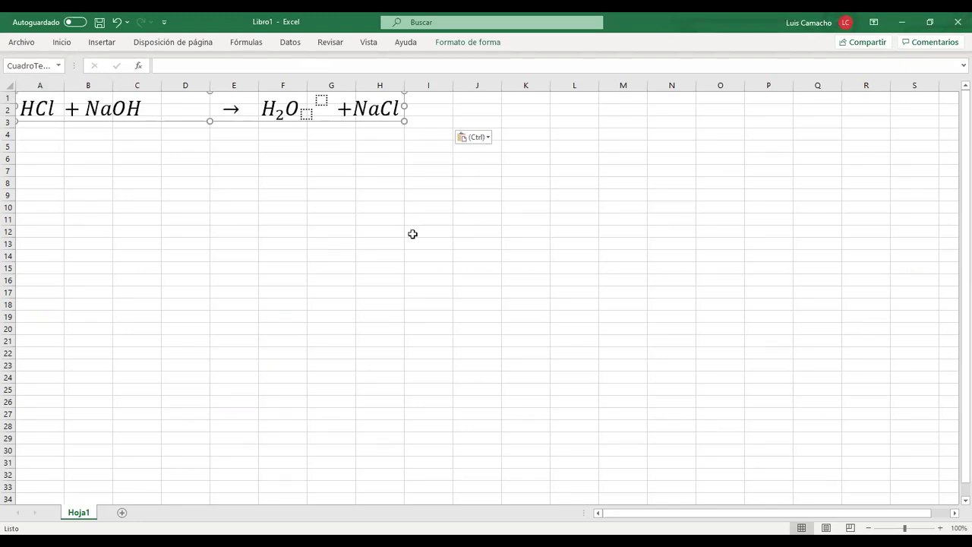
{"action": "left_click", "coordinate": [413, 234]}
{"action": "left_click", "coordinate": [281, 122]}
{"action": "left_click_drag", "start_coordinate": [281, 122], "coordinate": [303, 128]}
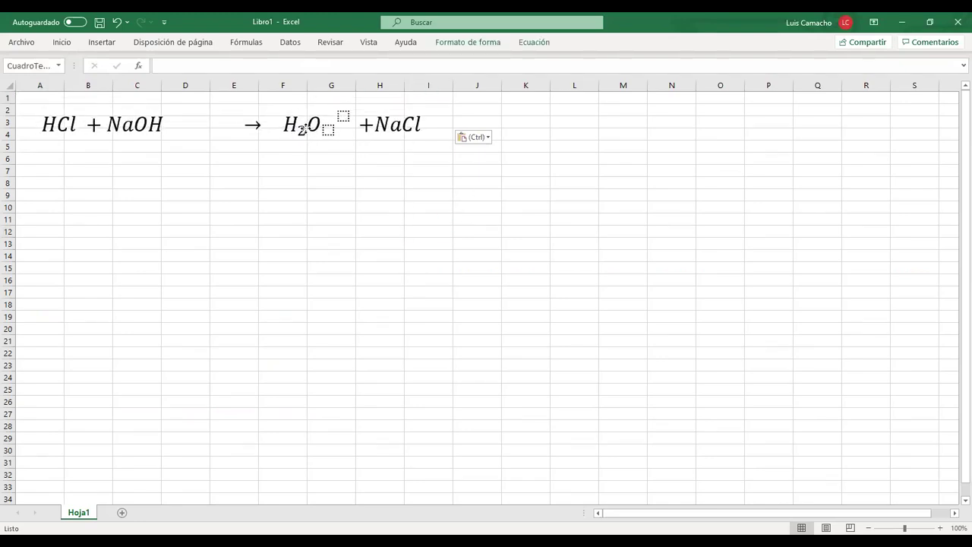
Step: Replace Na with K in the NaOH term of the reaction equation
{"action": "left_click", "coordinate": [131, 115]}
{"action": "left_click_drag", "start_coordinate": [108, 115], "coordinate": [133, 118]}
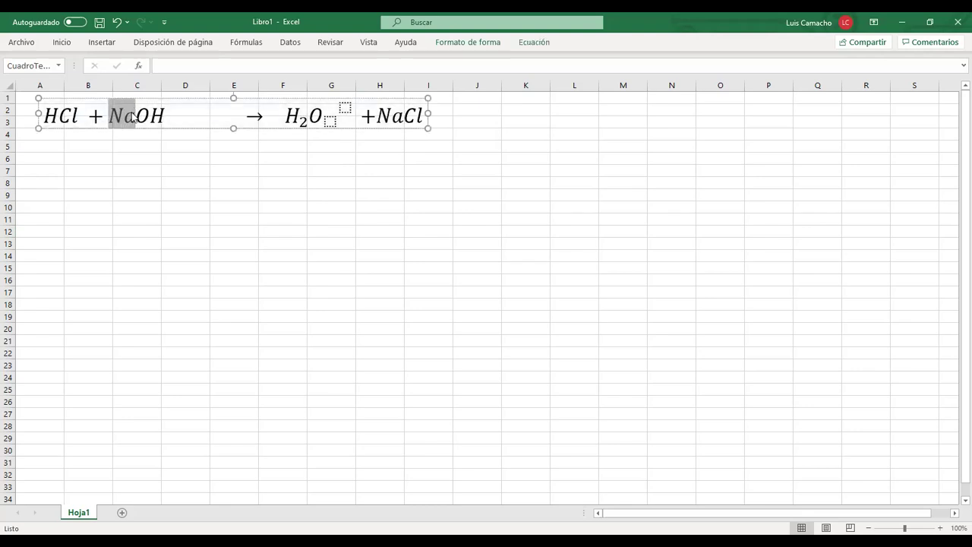
{"action": "type", "text": "K"}
Step: Replace Cl with COOH in the HCl term of the reaction equation
{"action": "key", "text": "Left"}
{"action": "key", "text": "Left"}
{"action": "key", "text": "Left"}
{"action": "key", "text": "Left"}
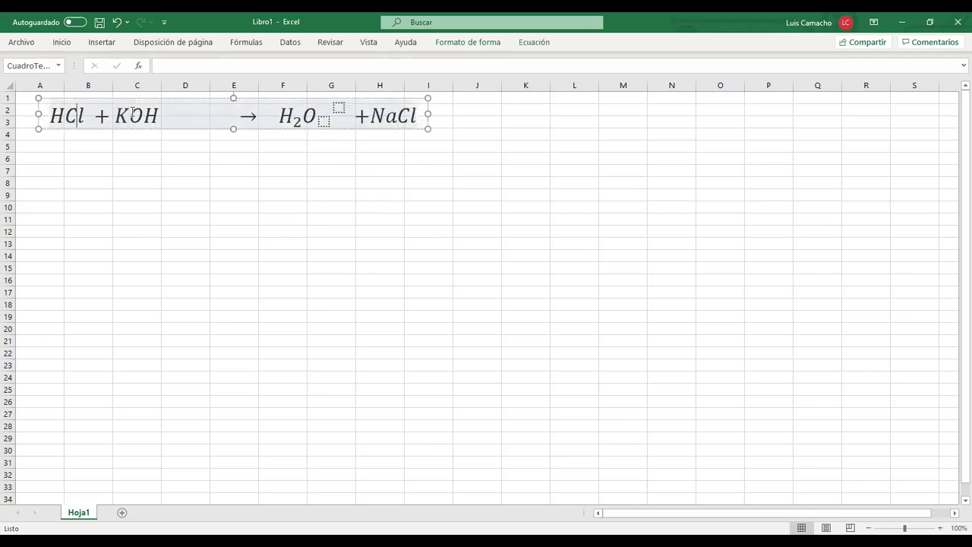
{"action": "key", "text": "shift+Right"}
{"action": "key", "text": "shift+Right"}
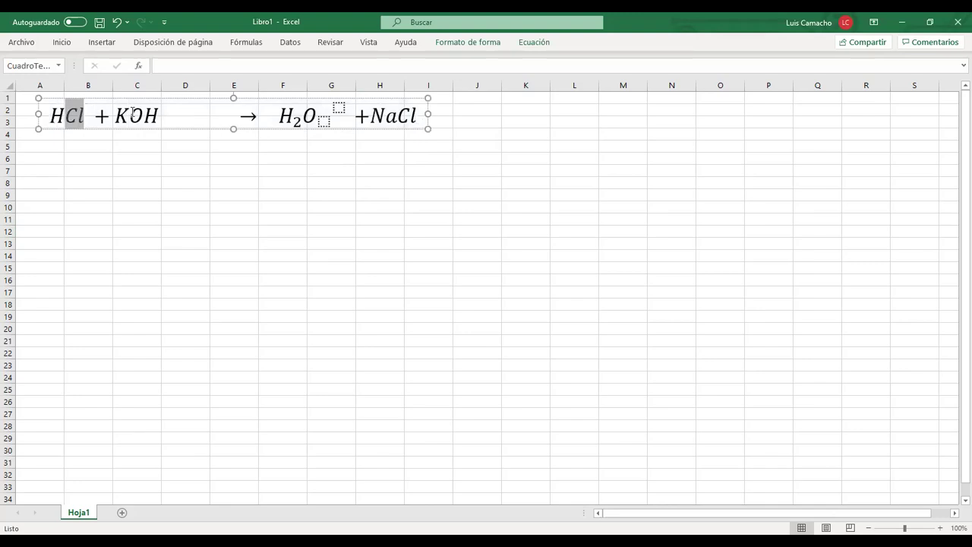
{"action": "type", "text": "COOH"}
Step: Delete the leading H from the HCOOH term in the equation
{"action": "key", "text": "Left"}
{"action": "key", "text": "Left"}
{"action": "key", "text": "Left"}
{"action": "key", "text": "Left"}
{"action": "key", "text": "Left"}
{"action": "key", "text": "shift+Right"}
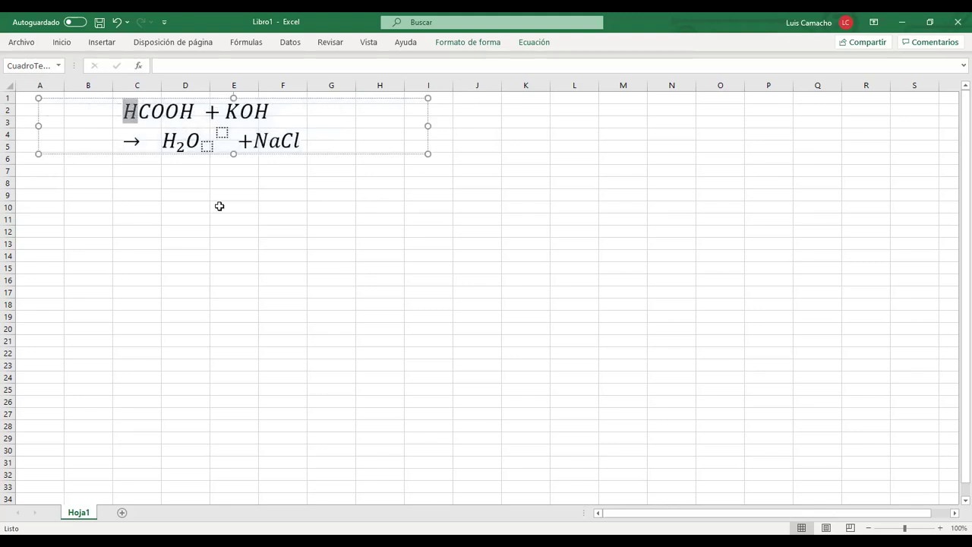
{"action": "key", "text": "BackSpace"}
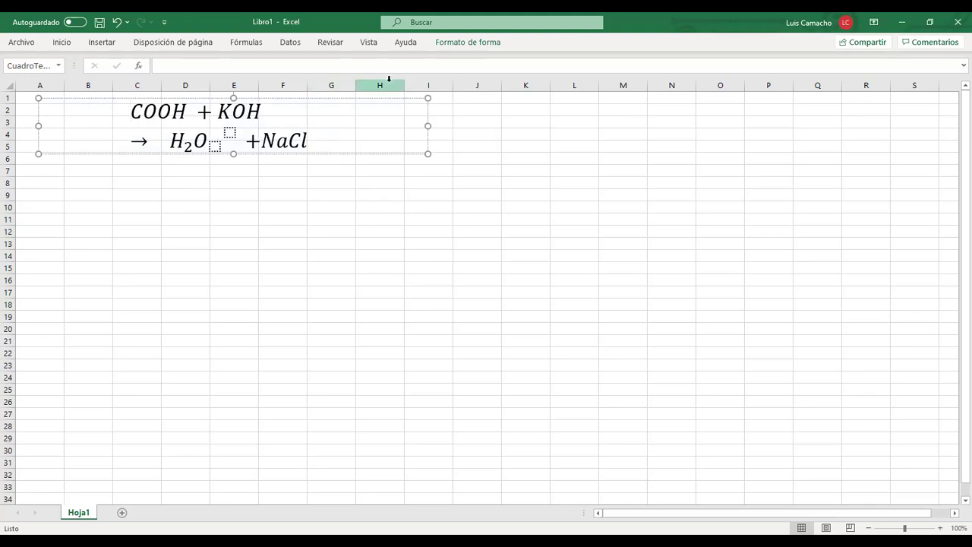
Step: Insert the Greek Phi Symbol in front of COOH at the start of the equation
{"action": "left_click", "coordinate": [99, 44]}
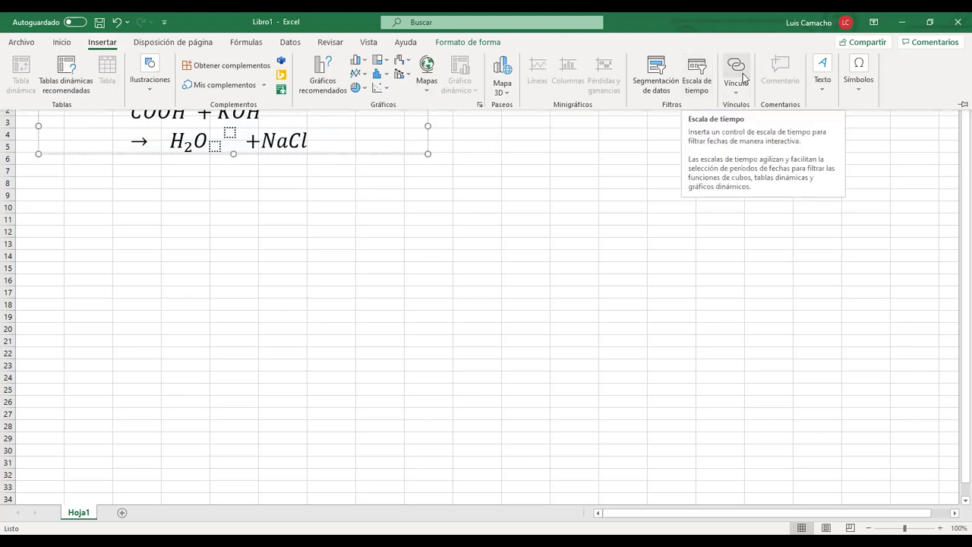
{"action": "left_click", "coordinate": [863, 85]}
{"action": "left_click", "coordinate": [889, 130]}
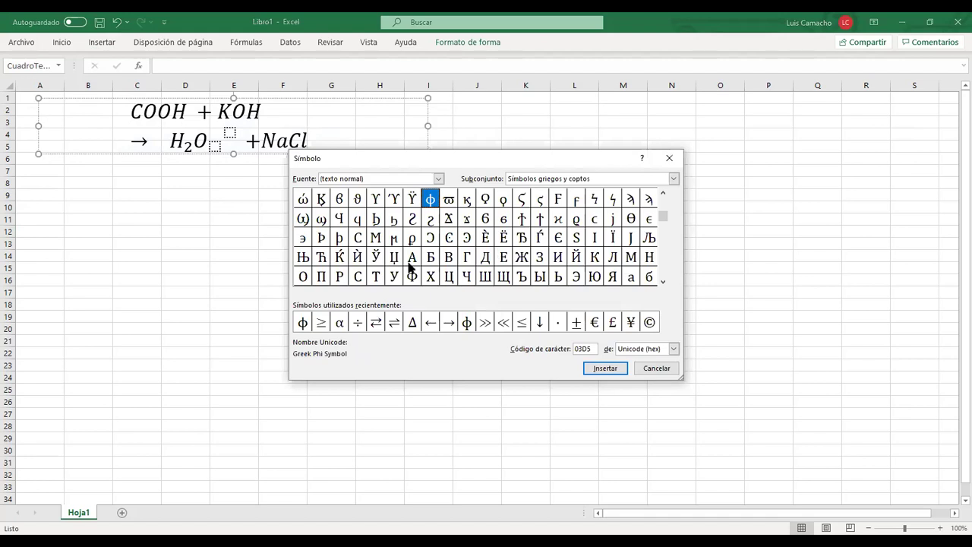
{"action": "left_click", "coordinate": [308, 325]}
{"action": "left_click", "coordinate": [605, 368]}
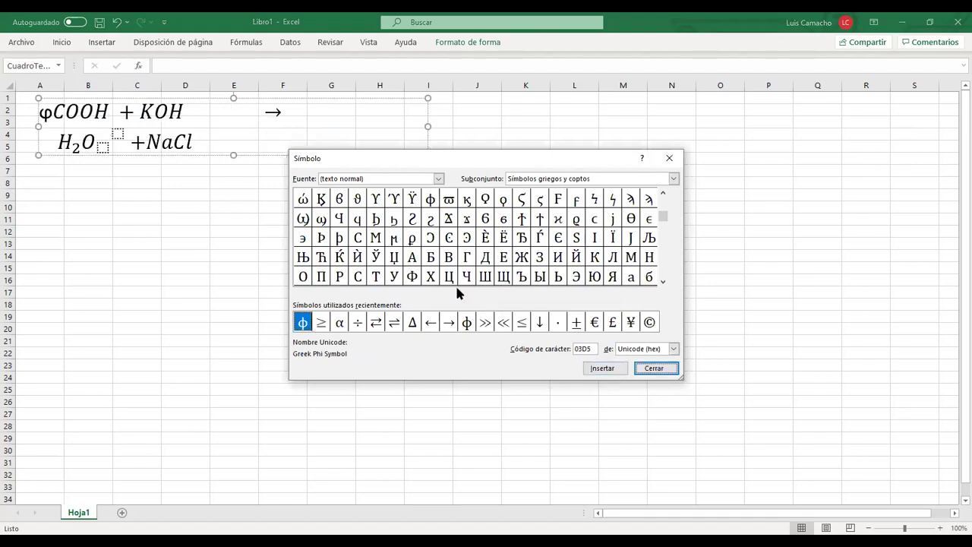
{"action": "left_click", "coordinate": [651, 370]}
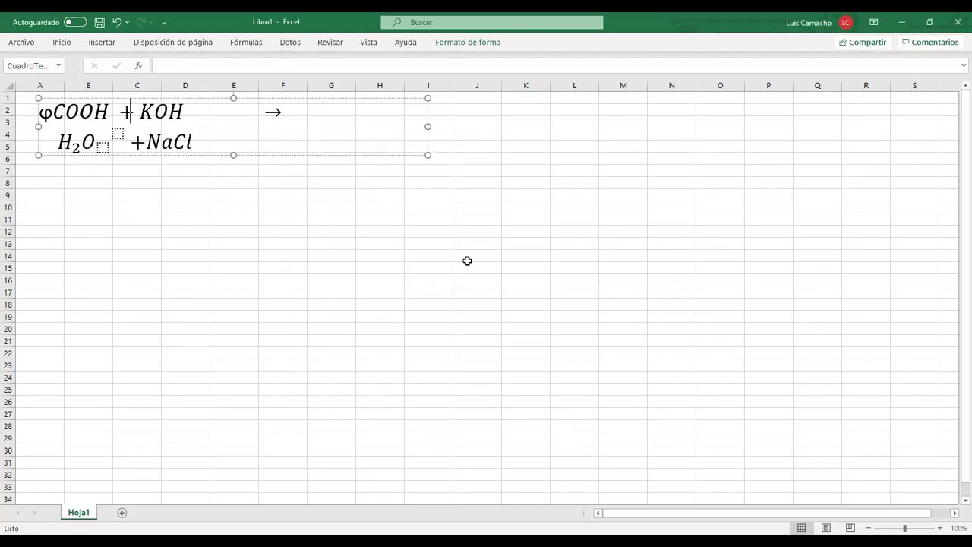
Step: Widen the text box to about column L so the equation fits one line, and remove the extra spaces before the arrow
{"action": "left_click_drag", "start_coordinate": [430, 126], "coordinate": [575, 120]}
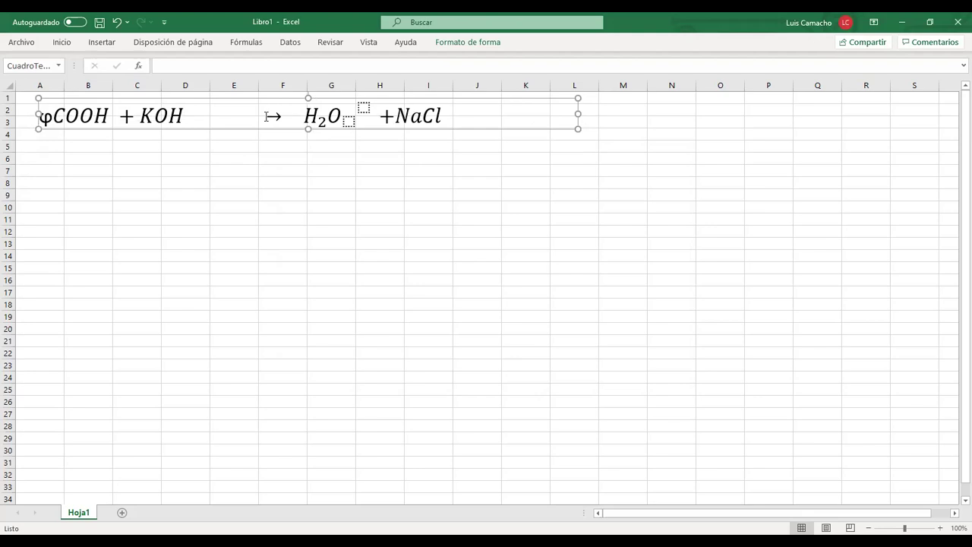
{"action": "left_click", "coordinate": [266, 116]}
{"action": "key", "text": "BackSpace"}
{"action": "key", "text": "BackSpace"}
{"action": "key", "text": "BackSpace"}
{"action": "key", "text": "BackSpace"}
{"action": "key", "text": "BackSpace"}
{"action": "key", "text": "BackSpace"}
{"action": "key", "text": "BackSpace"}
{"action": "key", "text": "BackSpace"}
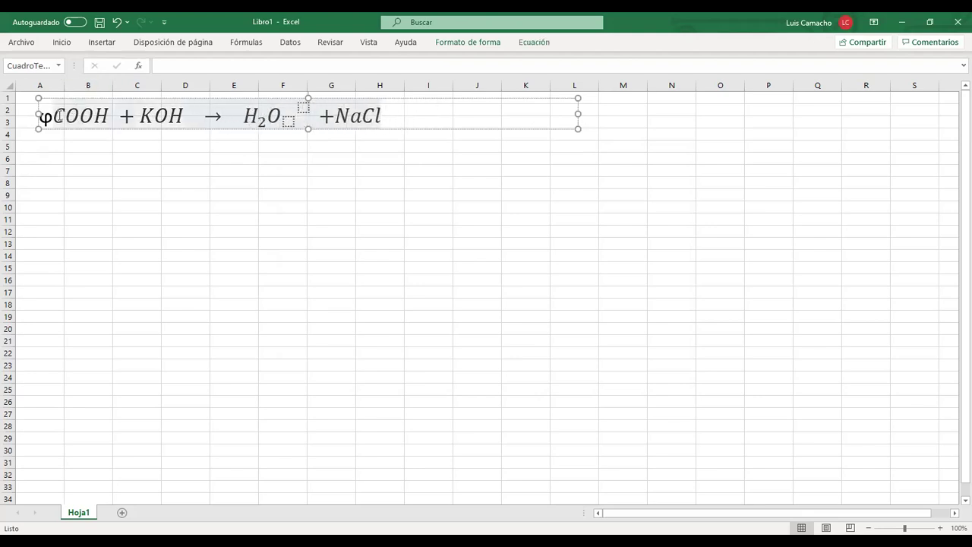
Step: Replace the H₂O term after the arrow with a copy of φCOO from the first reactant
{"action": "key", "text": "Home"}
{"action": "key", "text": "shift+Right"}
{"action": "key", "text": "shift+Right"}
{"action": "key", "text": "shift+Right"}
{"action": "key", "text": "shift+Right"}
{"action": "key", "text": "ctrl+c"}
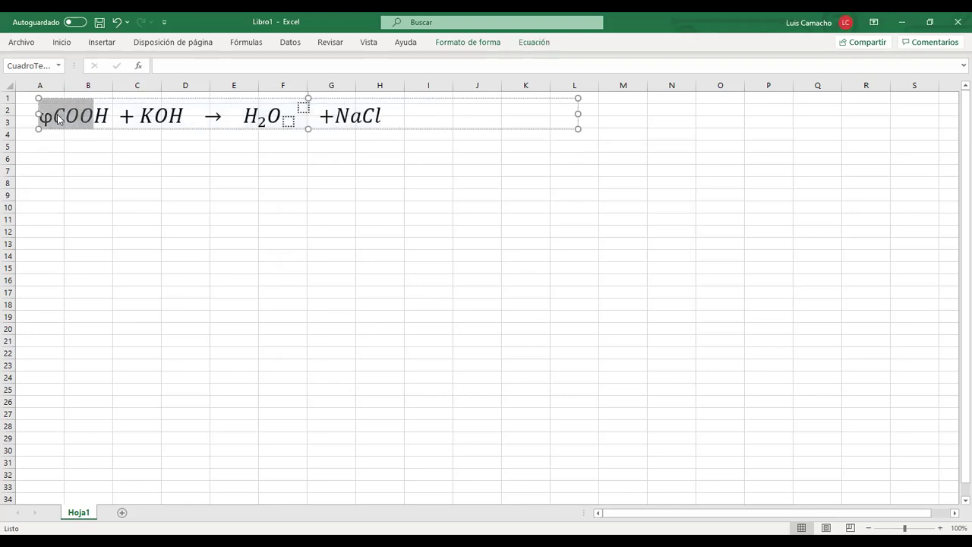
{"action": "key", "text": "Right"}
{"action": "key", "text": "Right"}
{"action": "key", "text": "Right"}
{"action": "key", "text": "Right"}
{"action": "key", "text": "Right"}
{"action": "key", "text": "Right"}
{"action": "key", "text": "Right"}
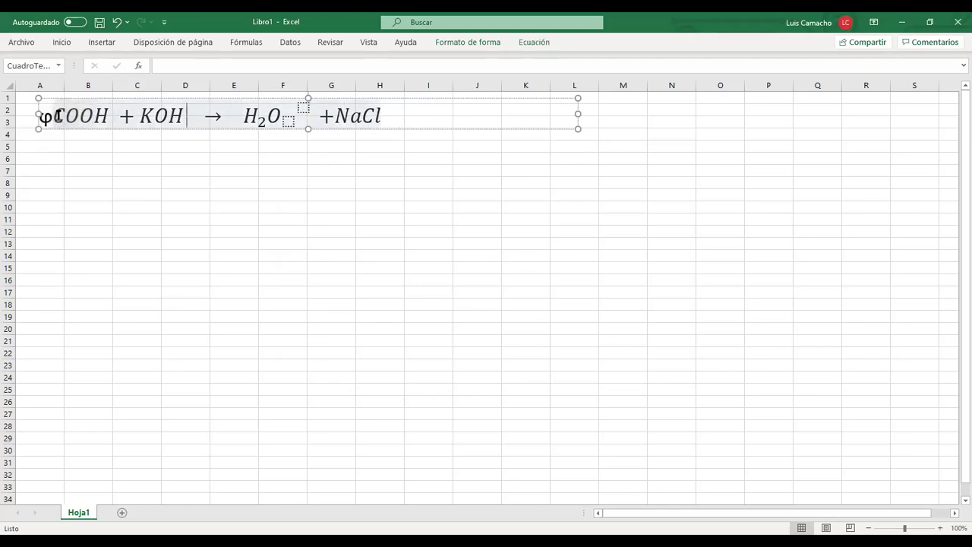
{"action": "key", "text": "Right"}
{"action": "key", "text": "Right"}
{"action": "key", "text": "Right"}
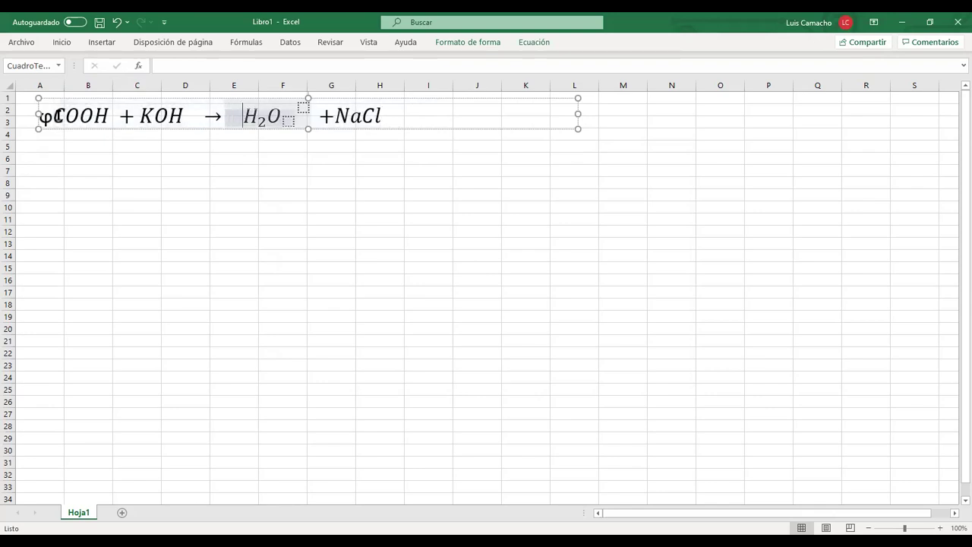
{"action": "key", "text": "shift+Right"}
{"action": "key", "text": "shift+Right"}
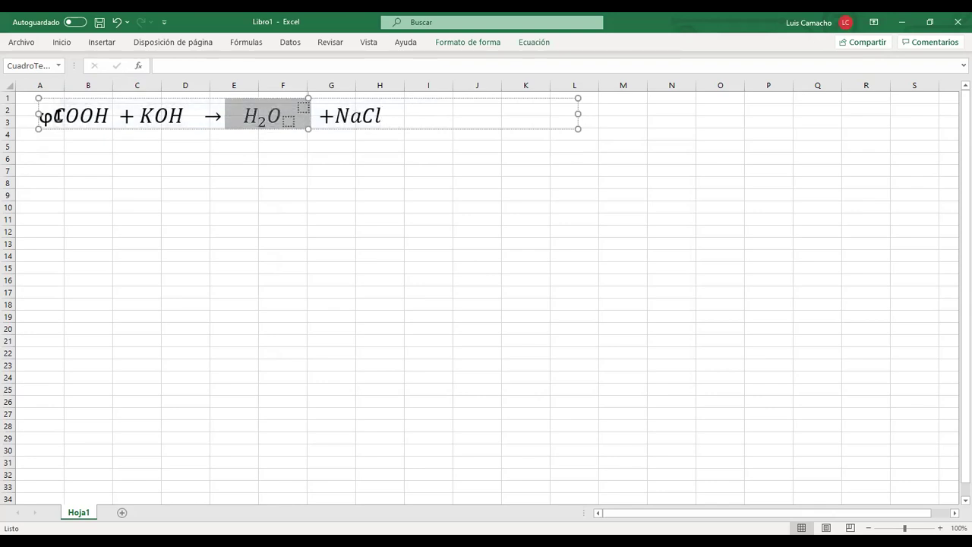
{"action": "key", "text": "ctrl+v"}
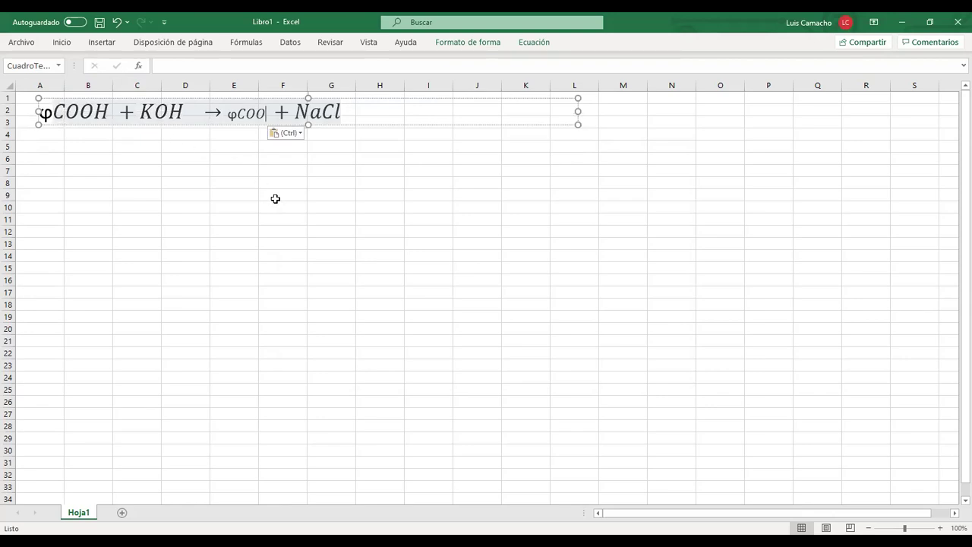
Step: Replace NaCl at the end of the equation with "K + H2O"
{"action": "left_click", "coordinate": [348, 113]}
{"action": "key", "text": "shift+Left"}
{"action": "key", "text": "shift+Left"}
{"action": "key", "text": "shift+Left"}
{"action": "key", "text": "shift+Left"}
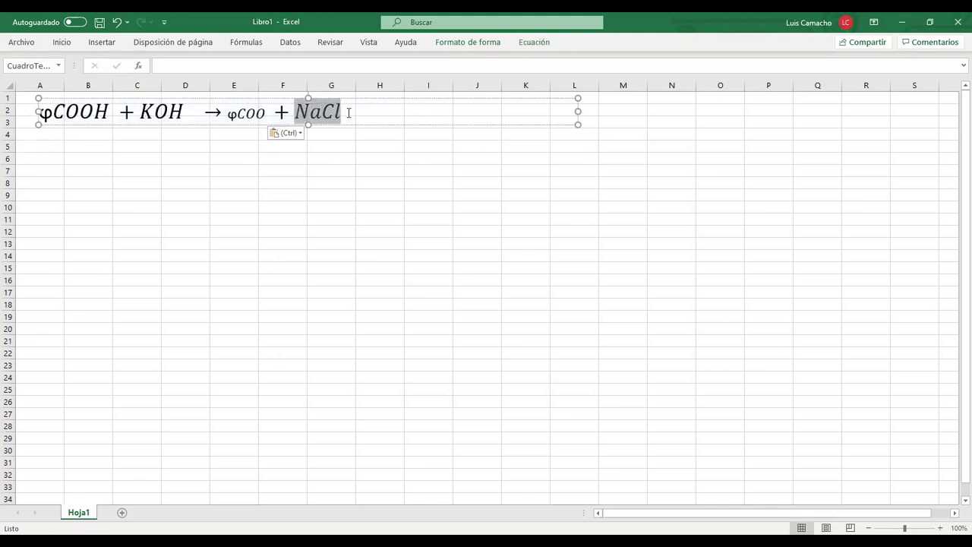
{"action": "type", "text": "K + H2O"}
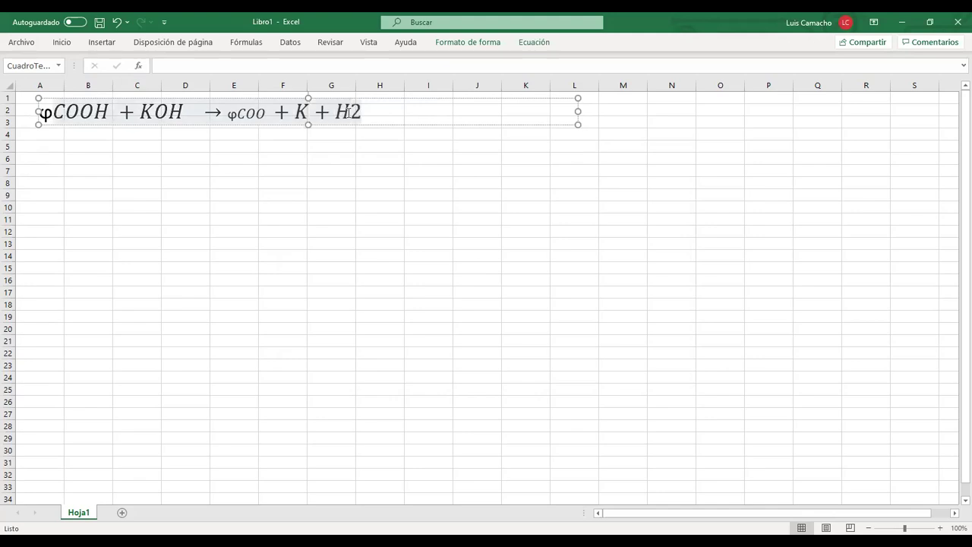
Step: Set the font size of the whole equation text box to 26 and deselect the box
{"action": "left_click", "coordinate": [283, 190]}
{"action": "left_click", "coordinate": [295, 114]}
{"action": "left_click", "coordinate": [327, 126]}
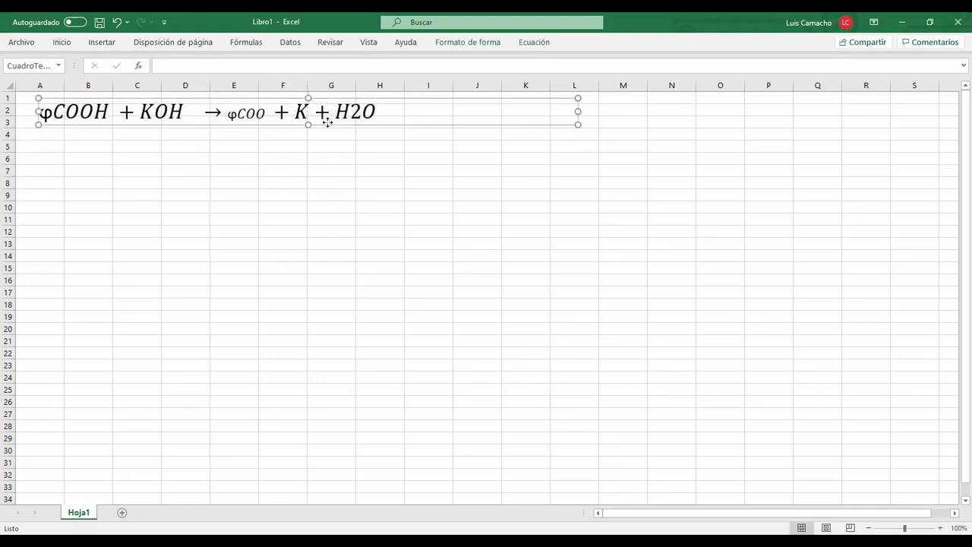
{"action": "left_click", "coordinate": [64, 44]}
{"action": "left_click", "coordinate": [194, 66]}
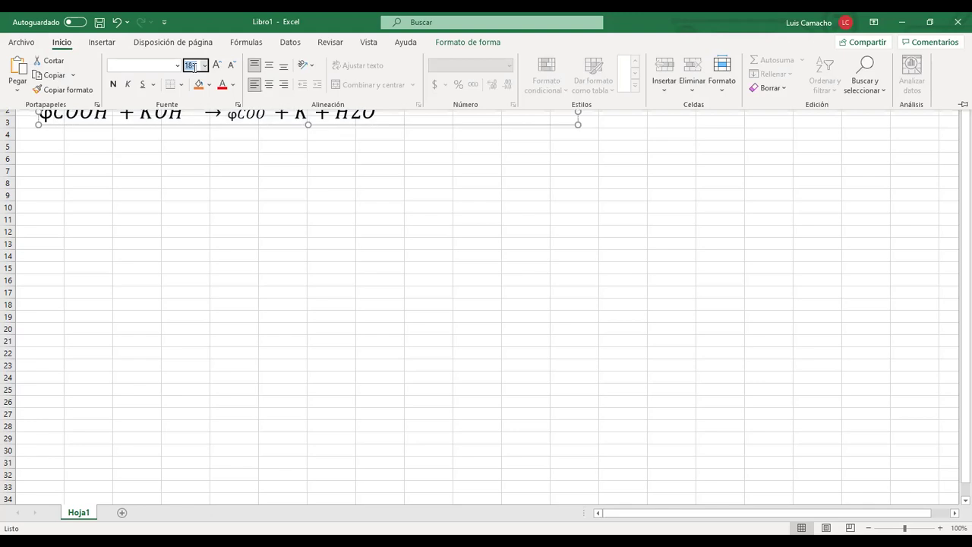
{"action": "type", "text": "26"}
{"action": "key", "text": "Return"}
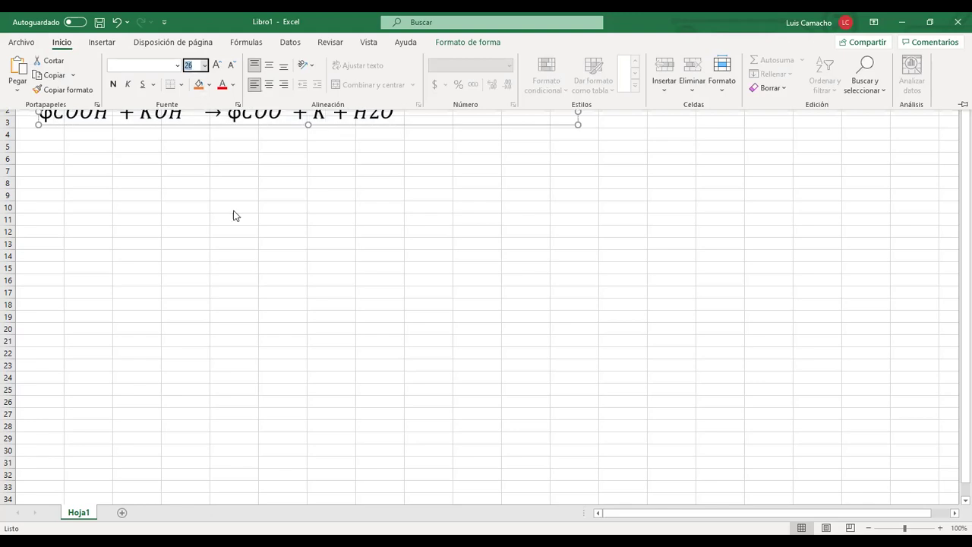
{"action": "left_click", "coordinate": [286, 169]}
{"action": "left_click", "coordinate": [286, 169]}
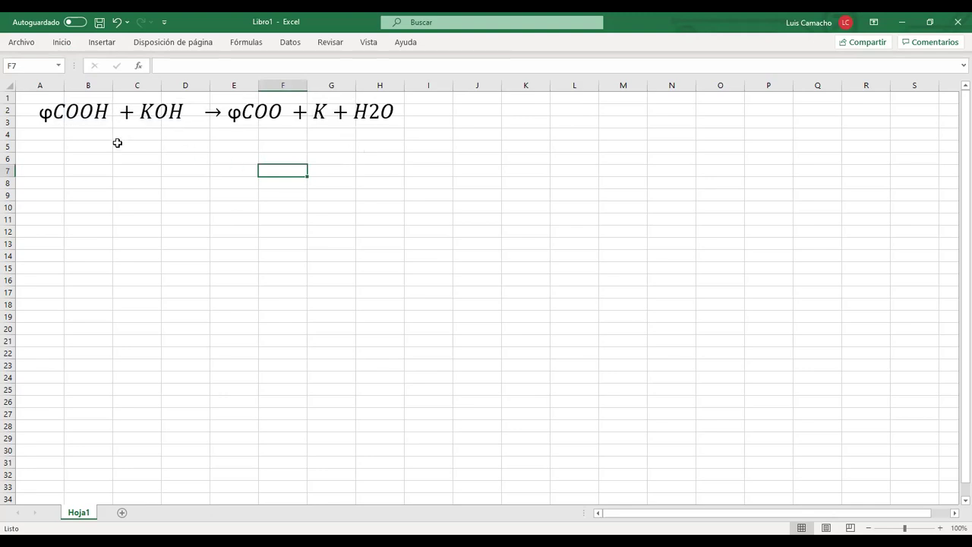
Step: Enter the header "V KOH agregado" in cell A5
{"action": "left_click", "coordinate": [60, 145]}
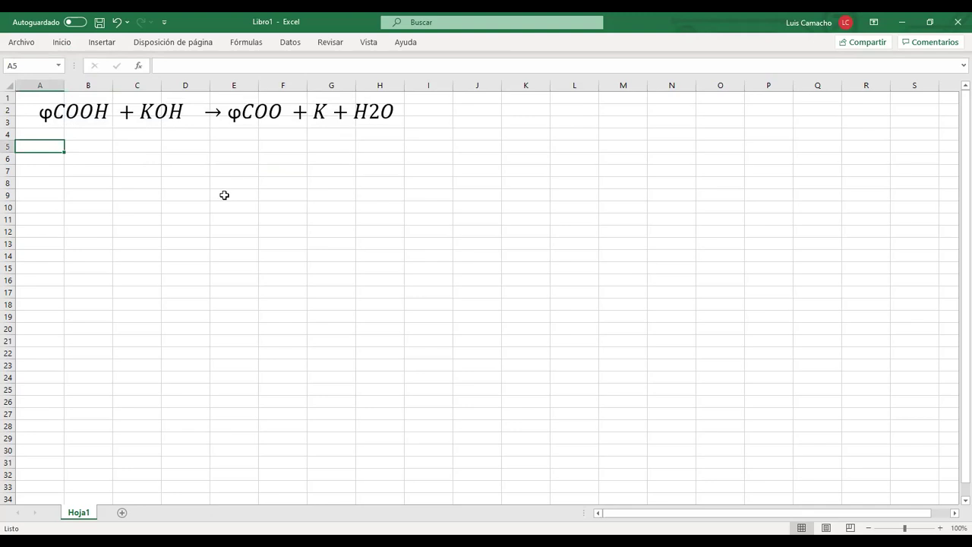
{"action": "type", "text": "V"}
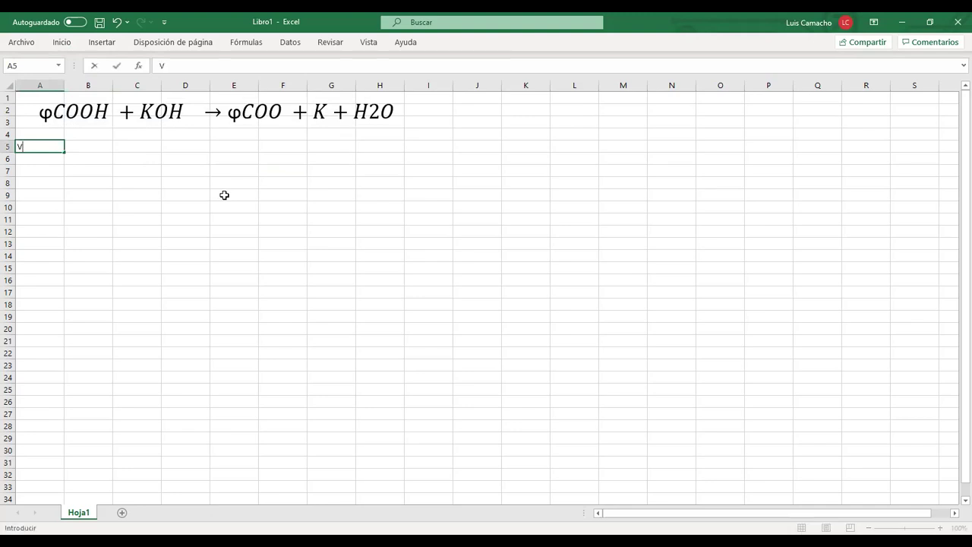
{"action": "type", "text": " KOH agregado"}
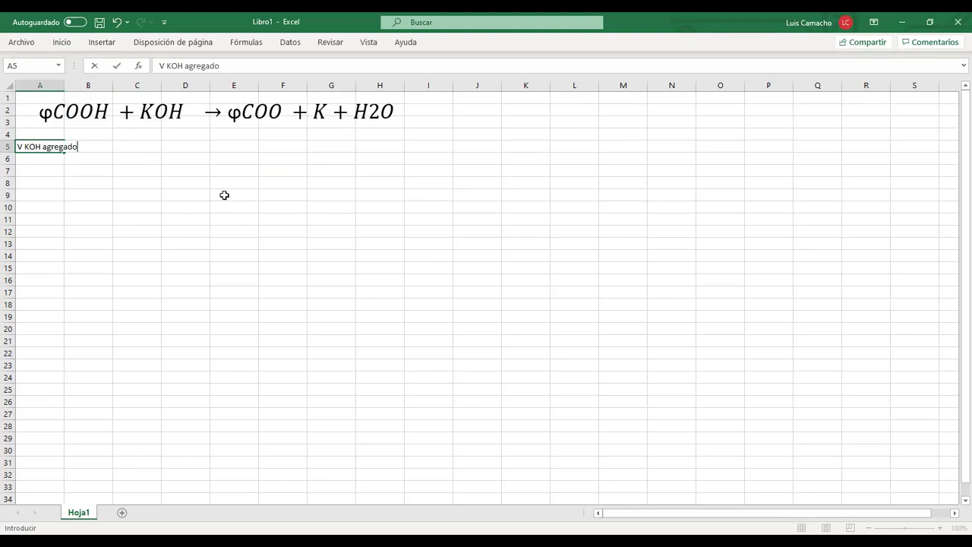
{"action": "key", "text": "Return"}
{"action": "key", "text": "Up"}
{"action": "key", "text": "Right"}
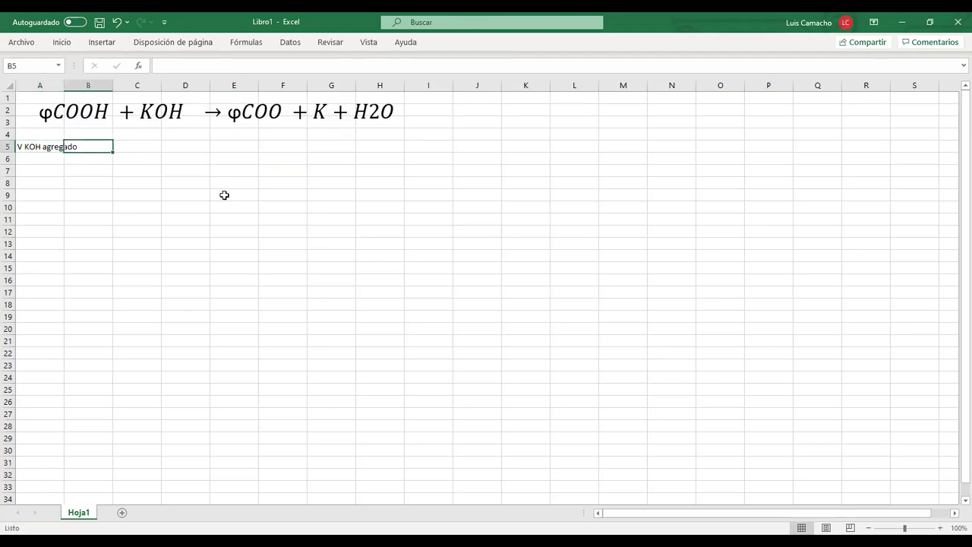
Step: Enter the header "e KOH" in cell D5
{"action": "key", "text": "Right"}
{"action": "key", "text": "Right"}
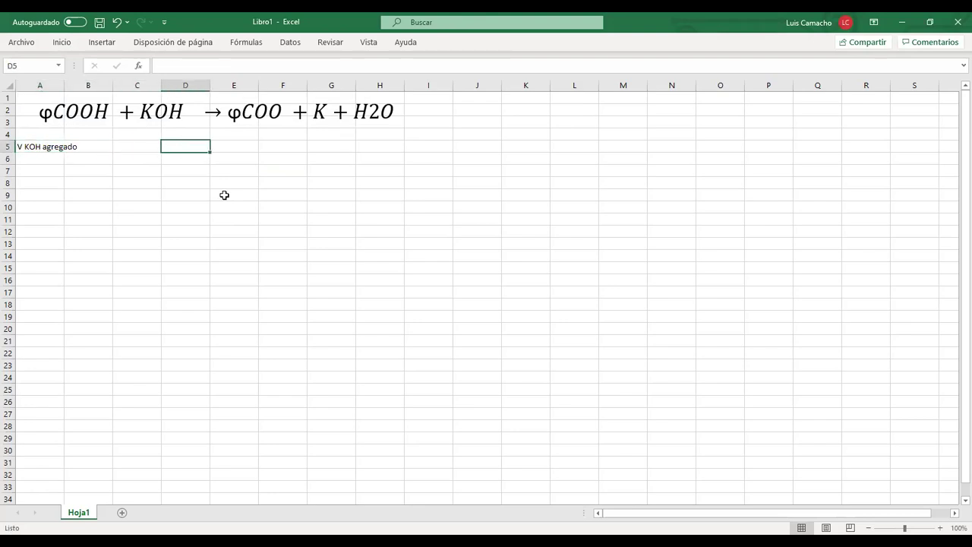
{"action": "type", "text": "e KOH"}
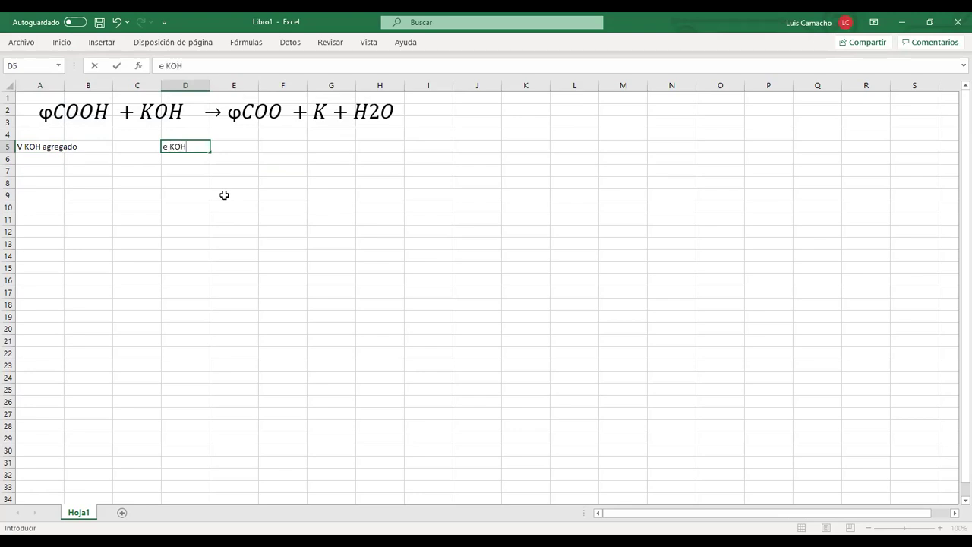
{"action": "key", "text": "Return"}
{"action": "key", "text": "Up"}
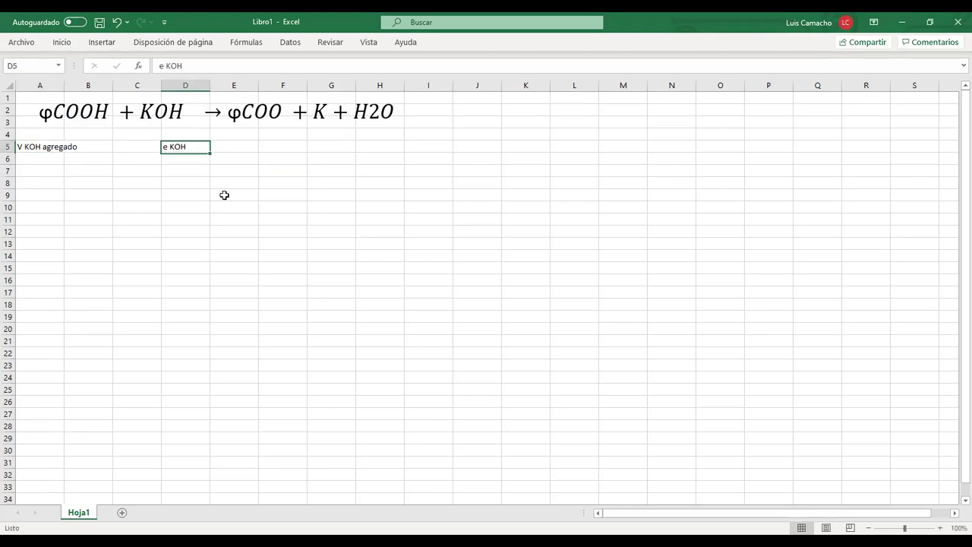
Step: Enter the header "e benzoato" in cell C5
{"action": "key", "text": "Left"}
{"action": "key", "text": "Left"}
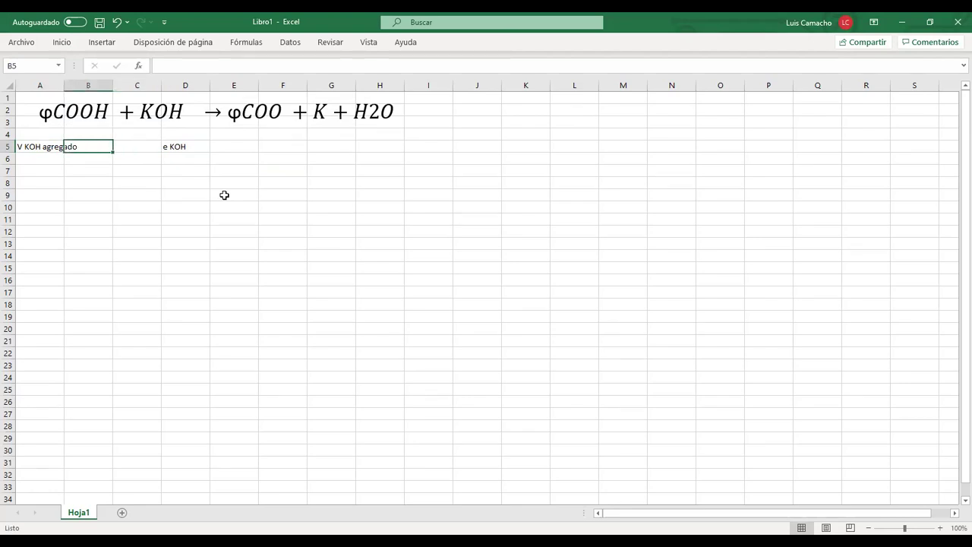
{"action": "key", "text": "Right"}
{"action": "key", "text": "Right"}
{"action": "key", "text": "Left"}
{"action": "type", "text": "e benzoato"}
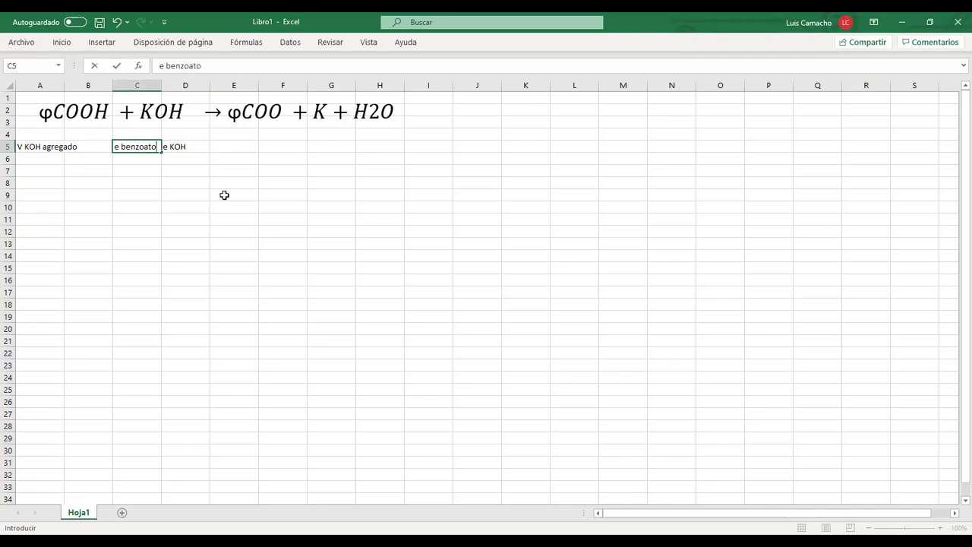
{"action": "key", "text": "Return"}
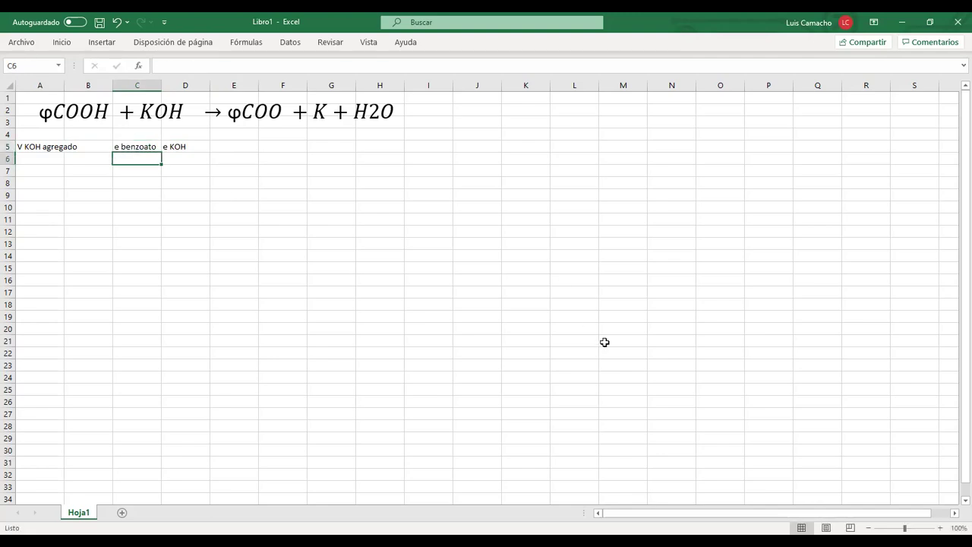
Step: Enlarge the worksheet view to 160%
{"action": "left_click", "coordinate": [940, 527]}
{"action": "left_click", "coordinate": [940, 528]}
{"action": "left_click", "coordinate": [940, 527]}
{"action": "left_click", "coordinate": [939, 527]}
{"action": "left_click", "coordinate": [940, 528]}
{"action": "left_click", "coordinate": [940, 527]}
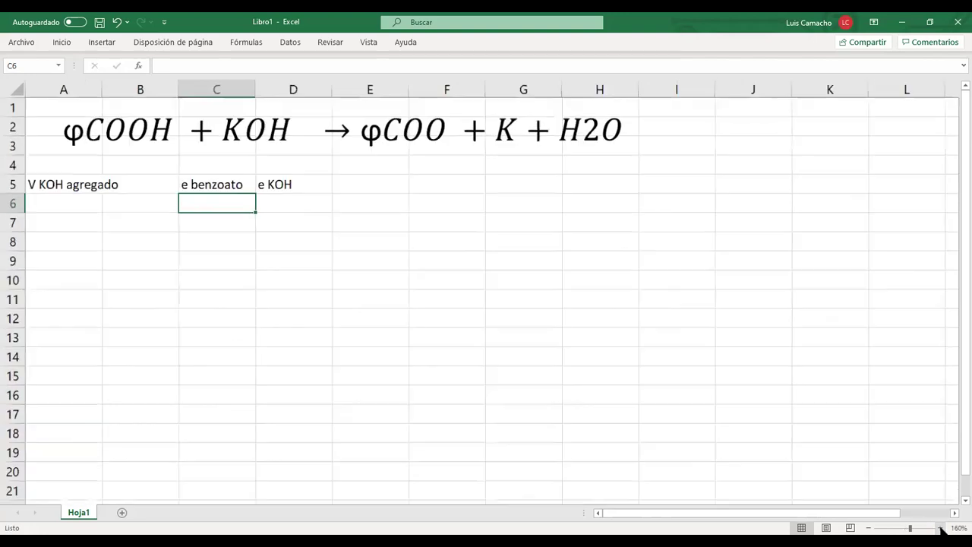
Step: Enlarge the worksheet view to 190%
{"action": "left_click", "coordinate": [940, 527]}
{"action": "left_click", "coordinate": [940, 528]}
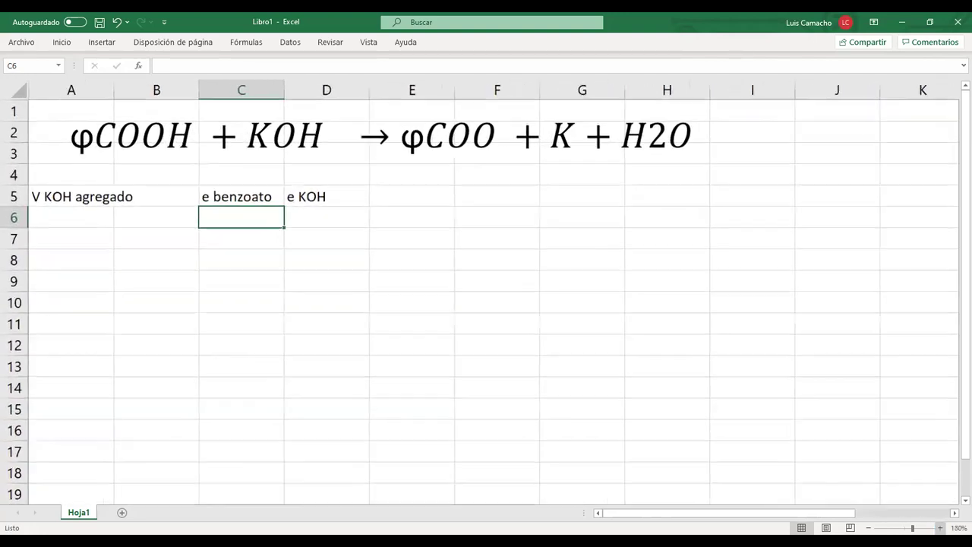
{"action": "left_click", "coordinate": [940, 528]}
{"action": "left_click", "coordinate": [940, 528]}
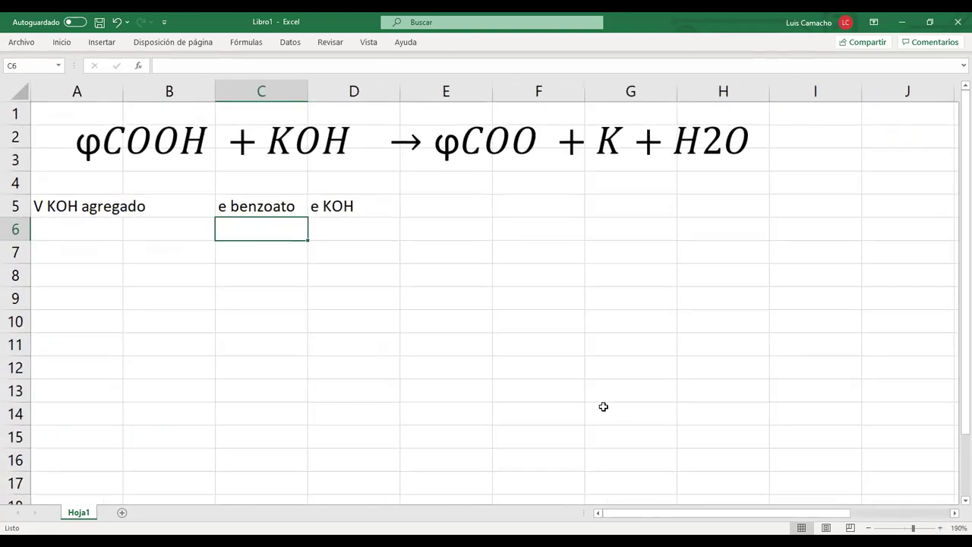
{"action": "left_click", "coordinate": [473, 337]}
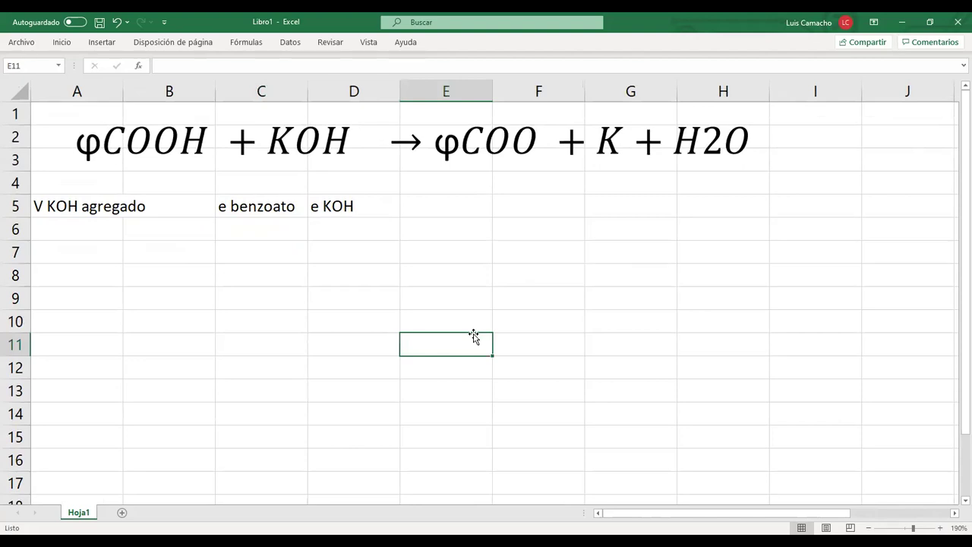
{"action": "left_click", "coordinate": [262, 209]}
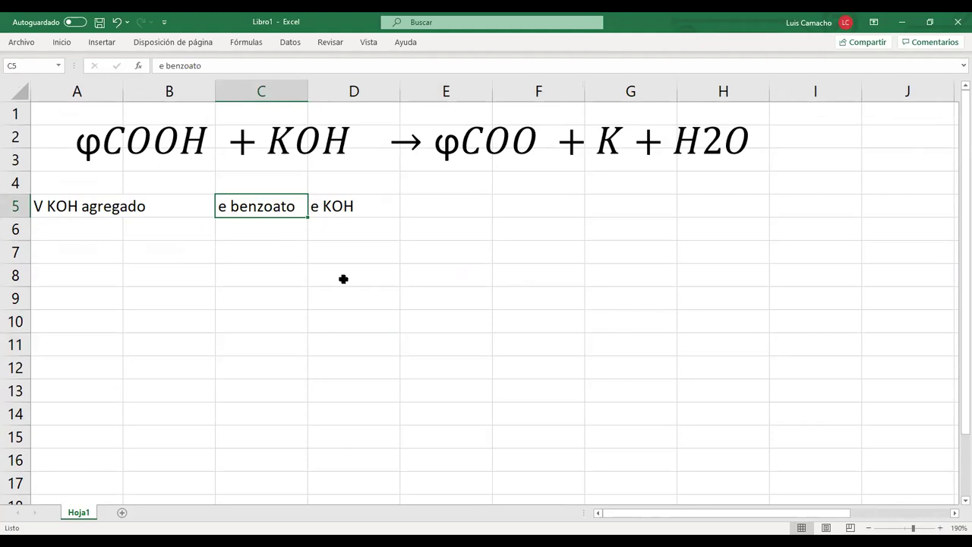
{"action": "key", "text": "Right"}
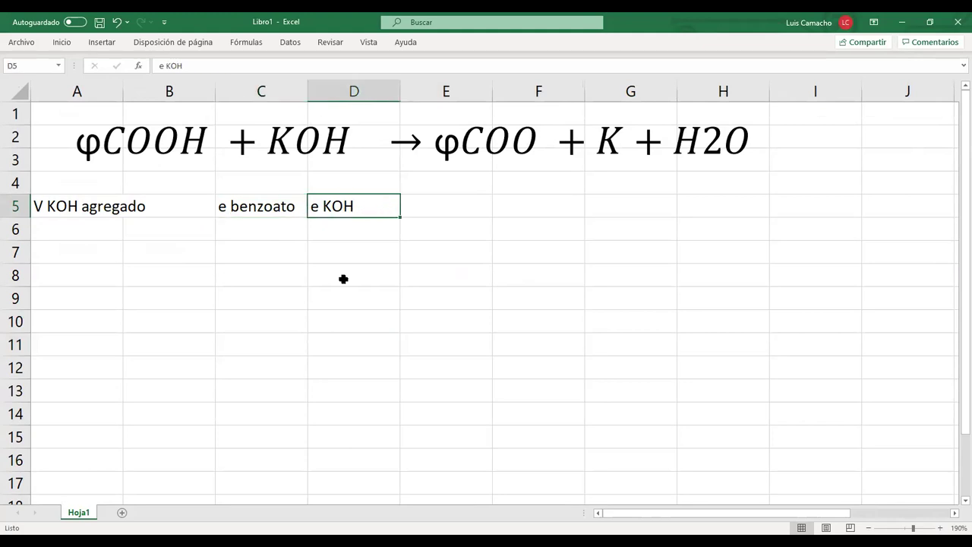
{"action": "key", "text": "Right"}
{"action": "type", "text": "e"}
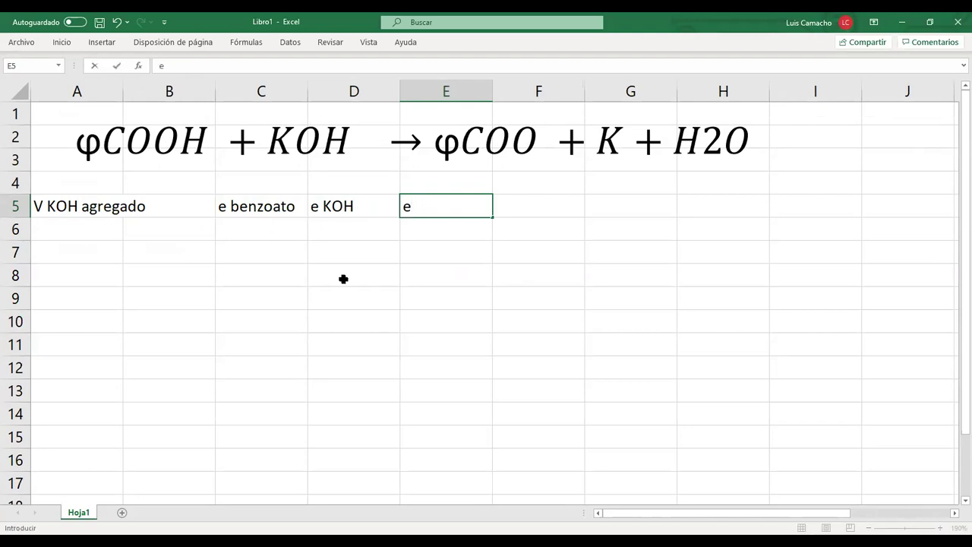
{"action": "key", "text": "Escape"}
Step: Copy the "e benzoato" header from cell C5 into cell E5
{"action": "key", "text": "Left"}
{"action": "key", "text": "Left"}
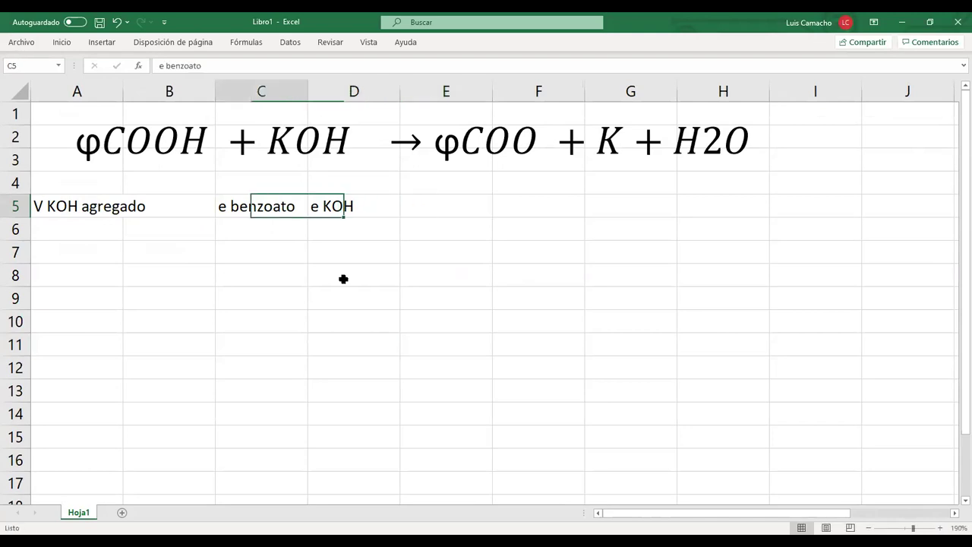
{"action": "key", "text": "ctrl+c"}
{"action": "key", "text": "Right"}
{"action": "key", "text": "Right"}
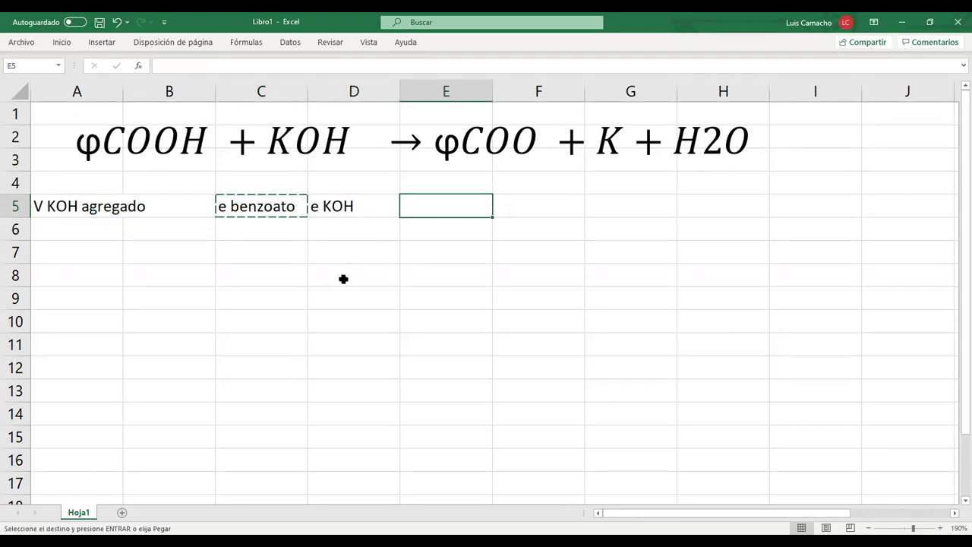
{"action": "key", "text": "ctrl+v"}
Step: Change the header in cell C5 to "e A.benzoico"
{"action": "key", "text": "Left"}
{"action": "key", "text": "Left"}
{"action": "key", "text": "F2"}
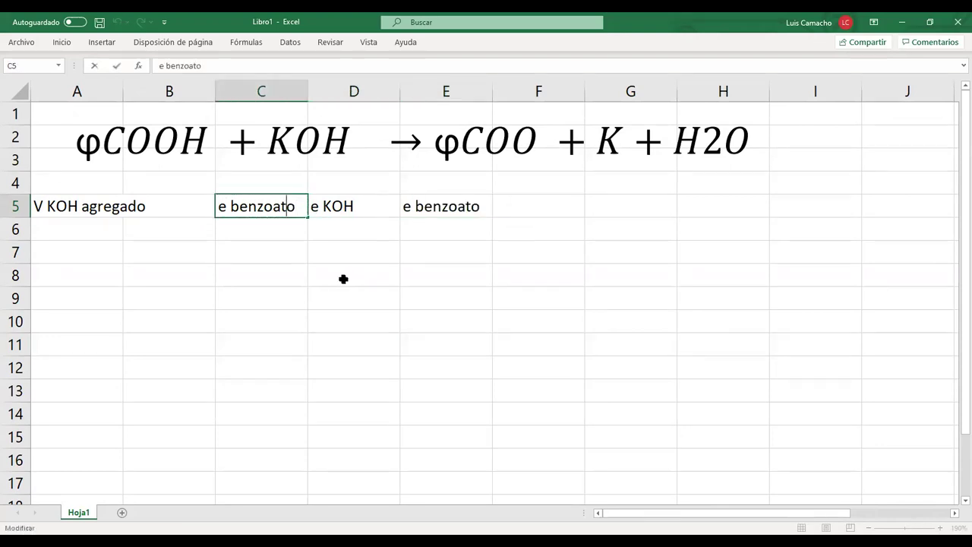
{"action": "key", "text": "shift+Left"}
{"action": "key", "text": "shift+Left"}
{"action": "key", "text": "shift+Left"}
{"action": "type", "text": "ico"}
{"action": "key", "text": "Left"}
{"action": "key", "text": "Left"}
{"action": "key", "text": "Left"}
{"action": "key", "text": "Left"}
{"action": "key", "text": "Left"}
{"action": "key", "text": "Left"}
{"action": "key", "text": "Left"}
{"action": "key", "text": "Left"}
{"action": "type", "text": "A"}
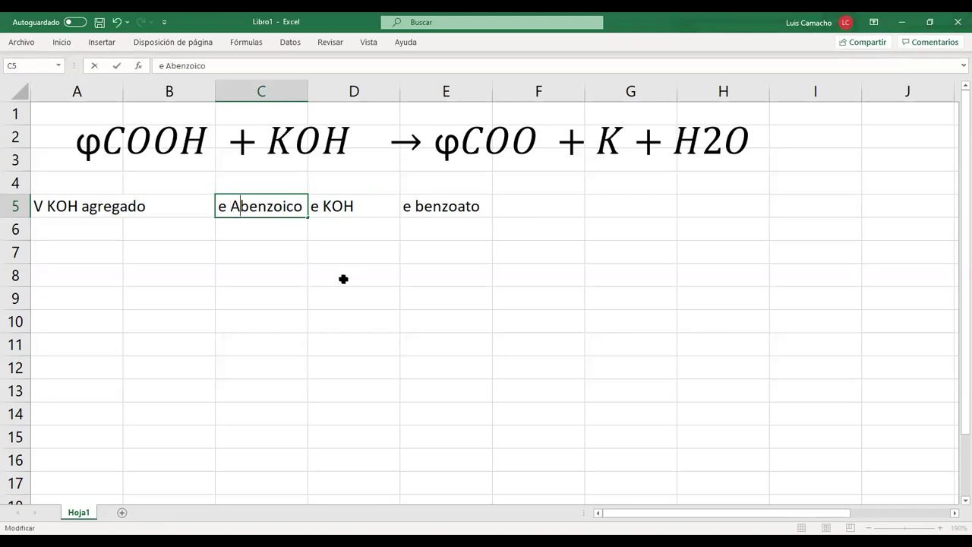
{"action": "type", "text": "."}
{"action": "key", "text": "Return"}
{"action": "key", "text": "Up"}
{"action": "key", "text": "Right"}
{"action": "key", "text": "Right"}
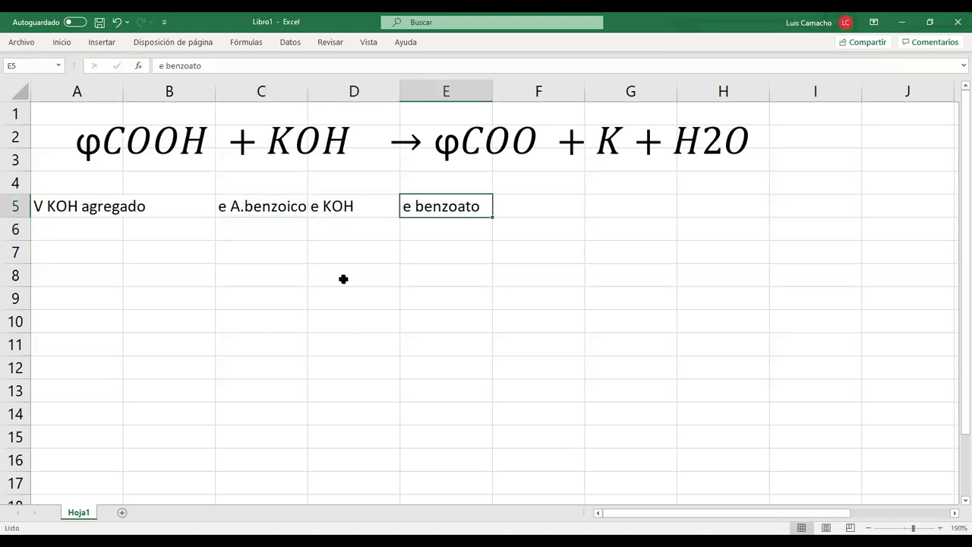
{"action": "key", "text": "Right"}
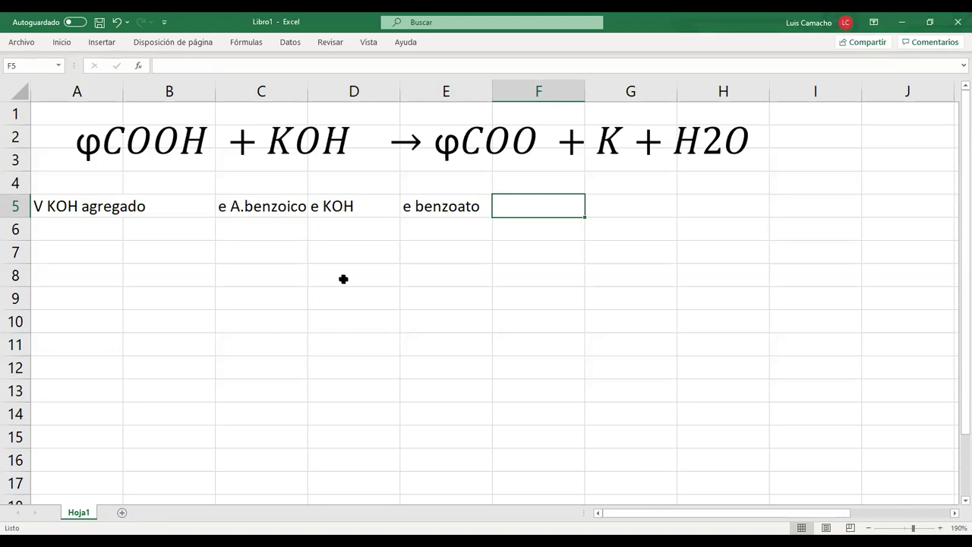
{"action": "key", "text": "Down"}
{"action": "key", "text": "Up"}
{"action": "key", "text": "Left"}
{"action": "key", "text": "Right"}
{"action": "key", "text": "Left"}
{"action": "key", "text": "Right"}
{"action": "key", "text": "Left"}
{"action": "key", "text": "Right"}
{"action": "key", "text": "Right"}
{"action": "key", "text": "Left"}
{"action": "left_click", "coordinate": [470, 206]}
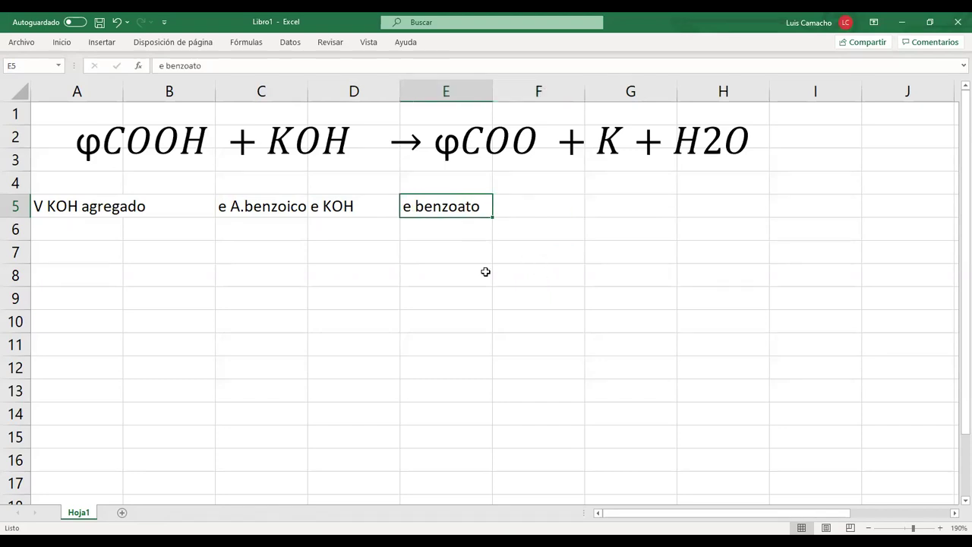
Step: Enter the header "pH" in cell B5
{"action": "key", "text": "Left"}
{"action": "key", "text": "Left"}
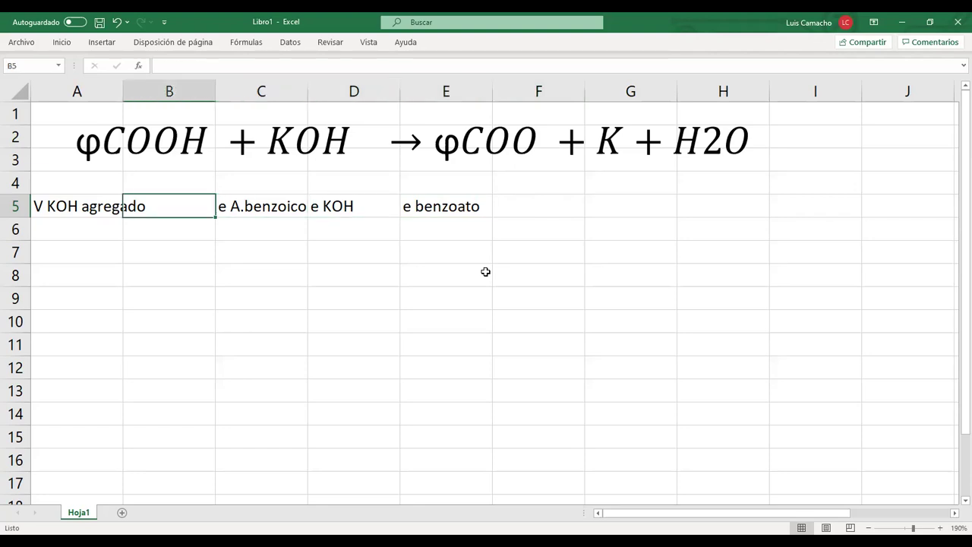
{"action": "type", "text": "pH"}
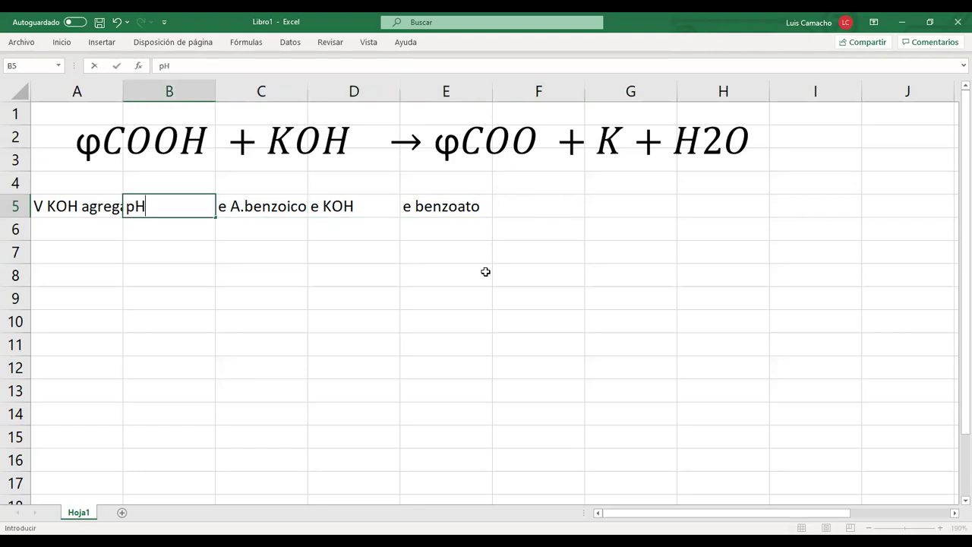
{"action": "key", "text": "Return"}
Step: Widen column A so that the whole "V KOH agregado" header fits in its cell
{"action": "key", "text": "Up"}
{"action": "key", "text": "Left"}
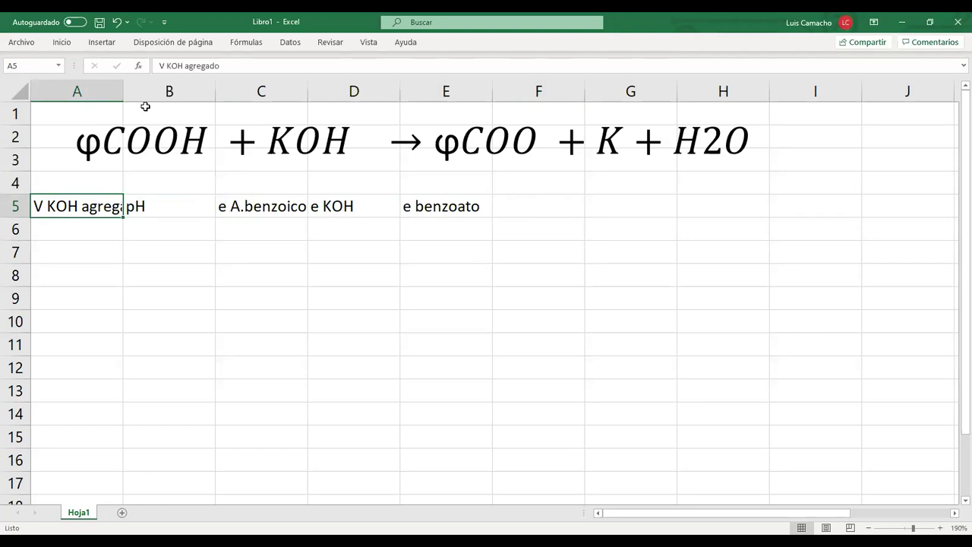
{"action": "double_click", "coordinate": [121, 91]}
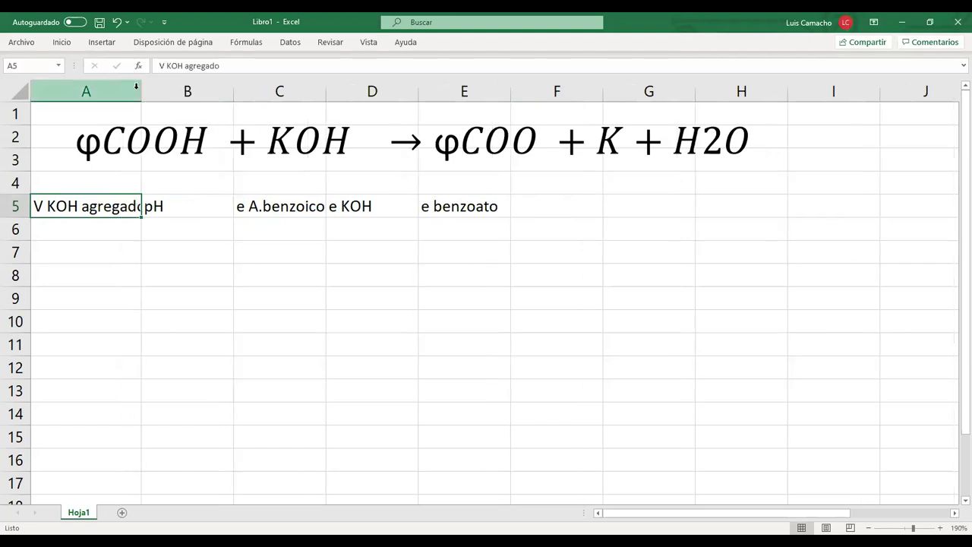
{"action": "left_click_drag", "start_coordinate": [158, 91], "coordinate": [159, 91]}
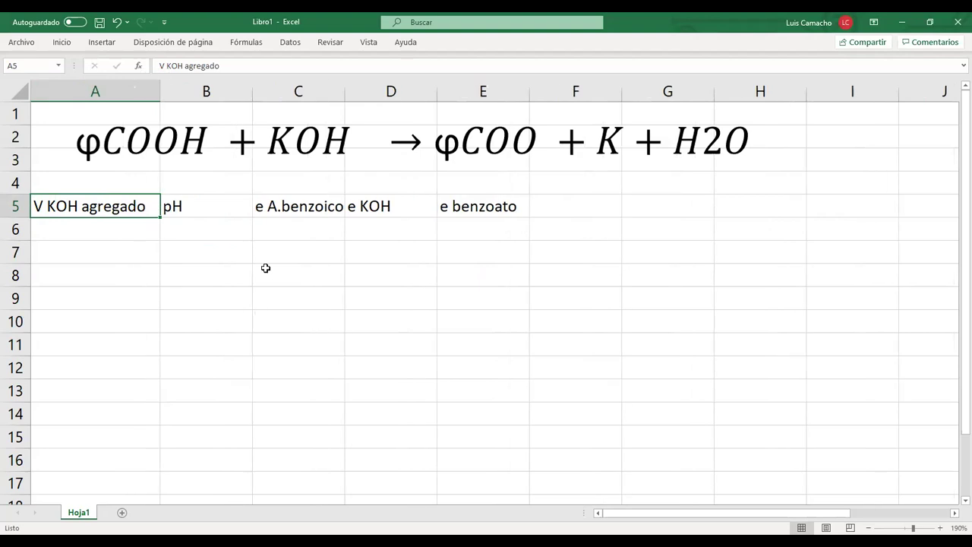
Step: Center the headers in cells A5 to E5 and make them bold
{"action": "left_click", "coordinate": [497, 204], "text": "shift"}
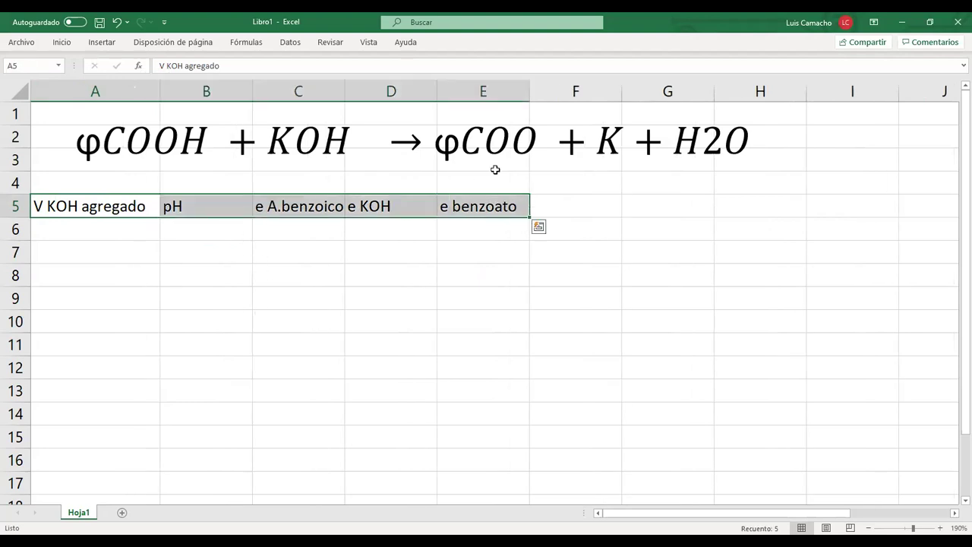
{"action": "left_click", "coordinate": [61, 43]}
{"action": "left_click", "coordinate": [269, 84]}
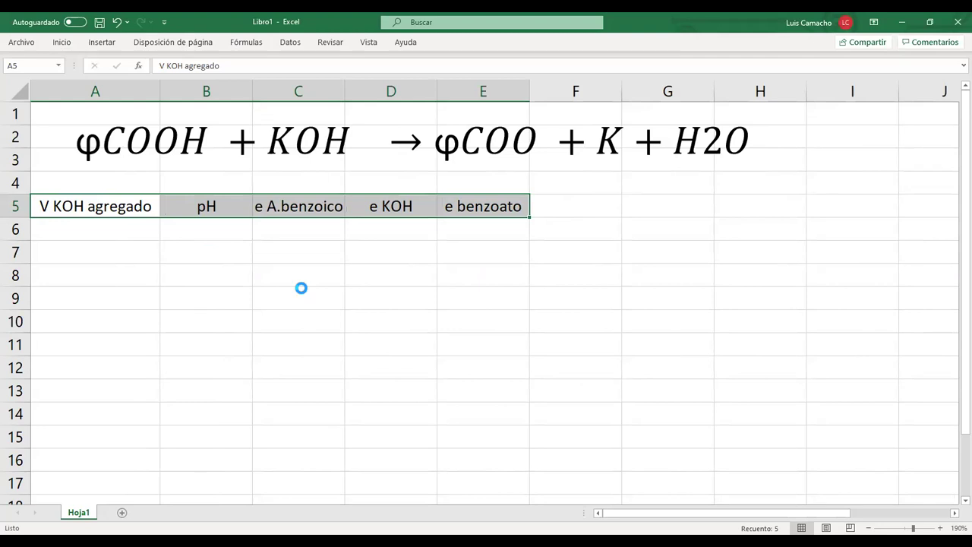
{"action": "key", "text": "ctrl+n"}
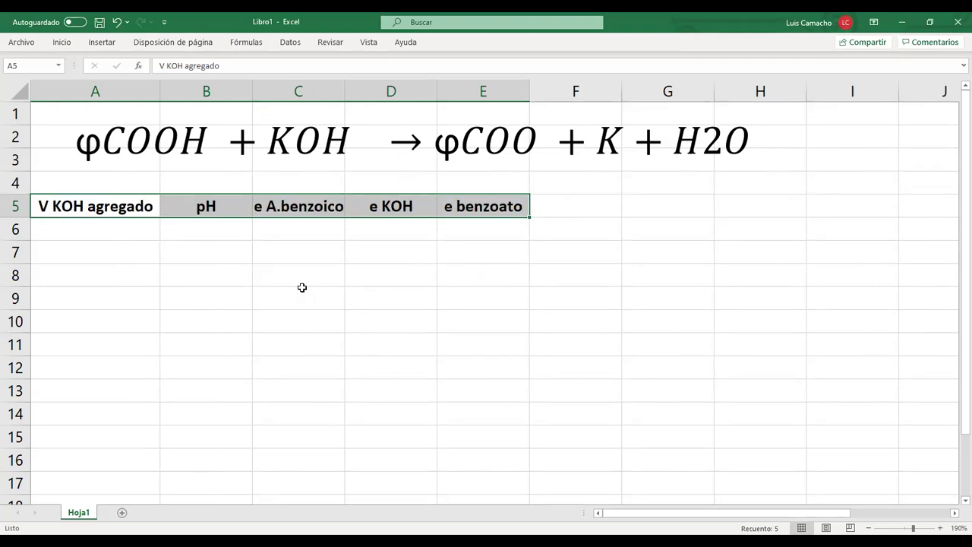
{"action": "left_click", "coordinate": [232, 268]}
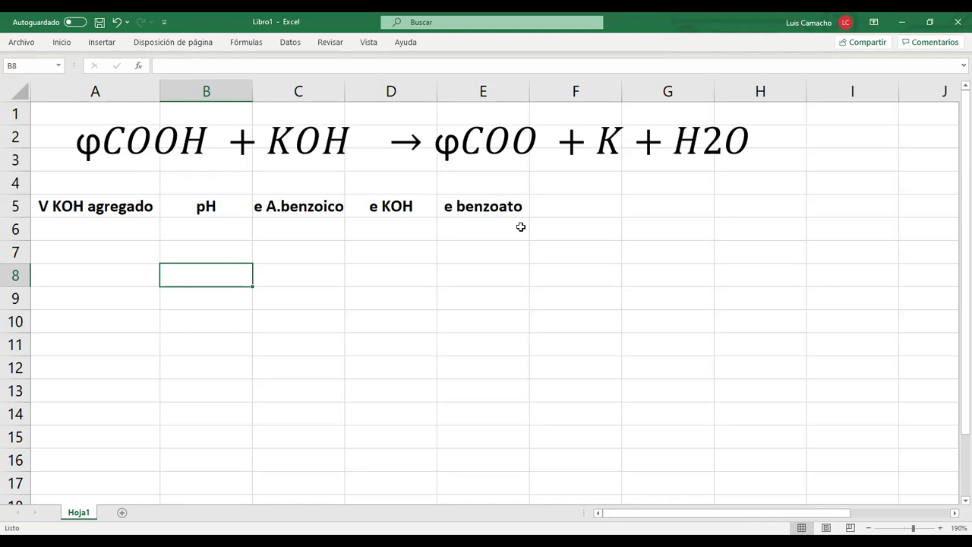
Step: Enter the equivalence relation "VN acido = VN base" in cell G6
{"action": "left_click", "coordinate": [653, 223]}
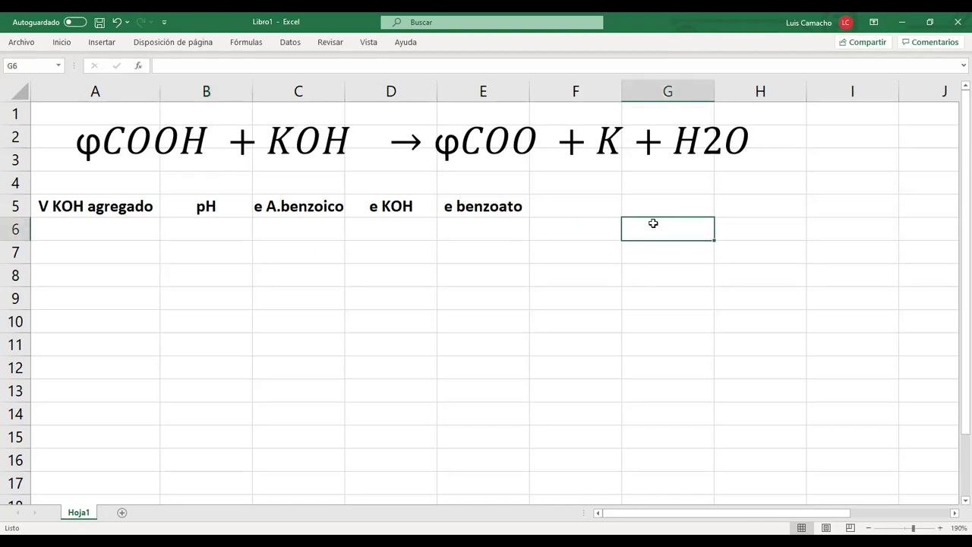
{"action": "type", "text": "VN "}
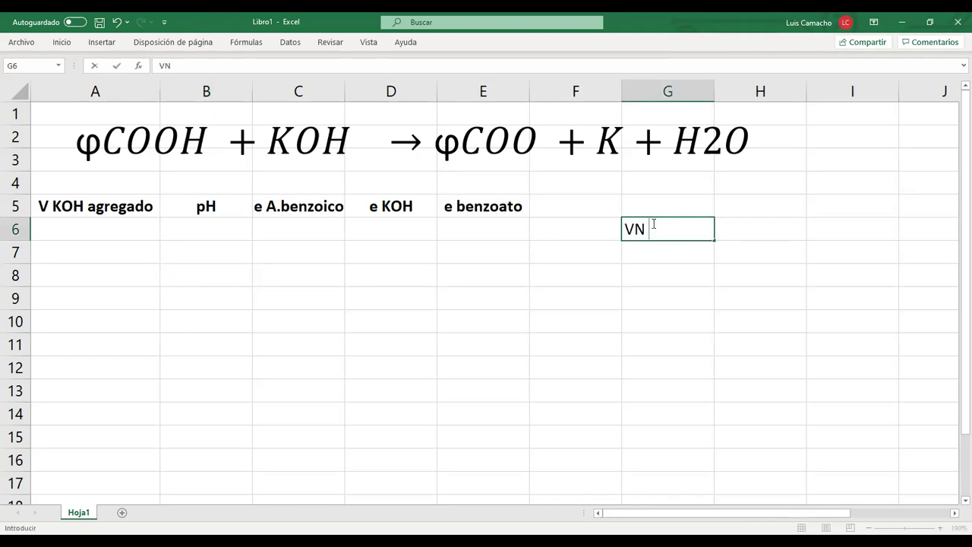
{"action": "type", "text": "acido = VN ba"}
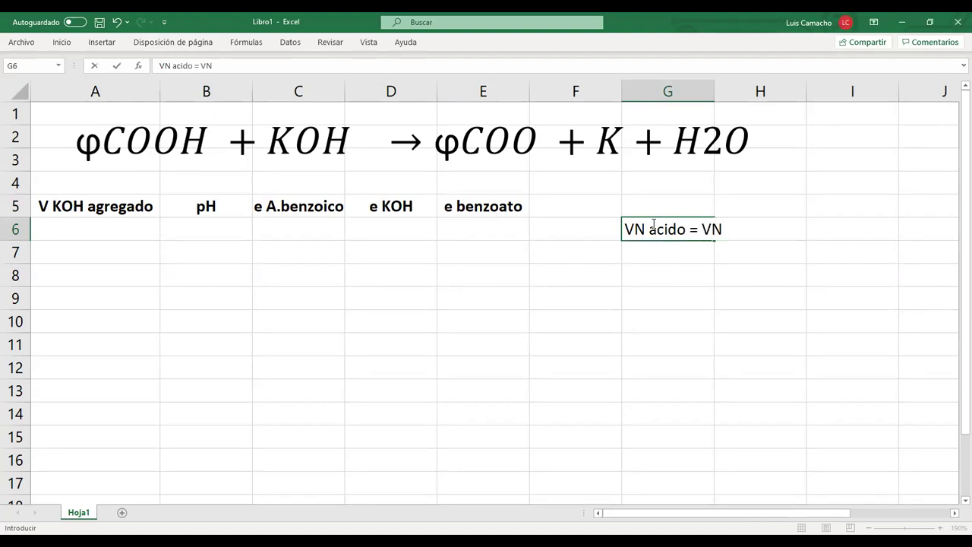
{"action": "type", "text": "se"}
{"action": "key", "text": "Return"}
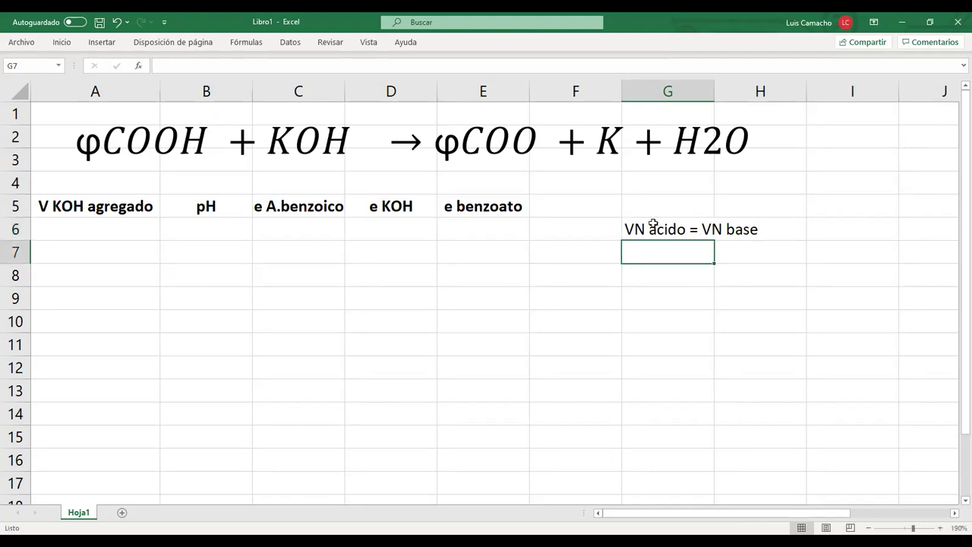
{"action": "key", "text": "alt+Tab"}
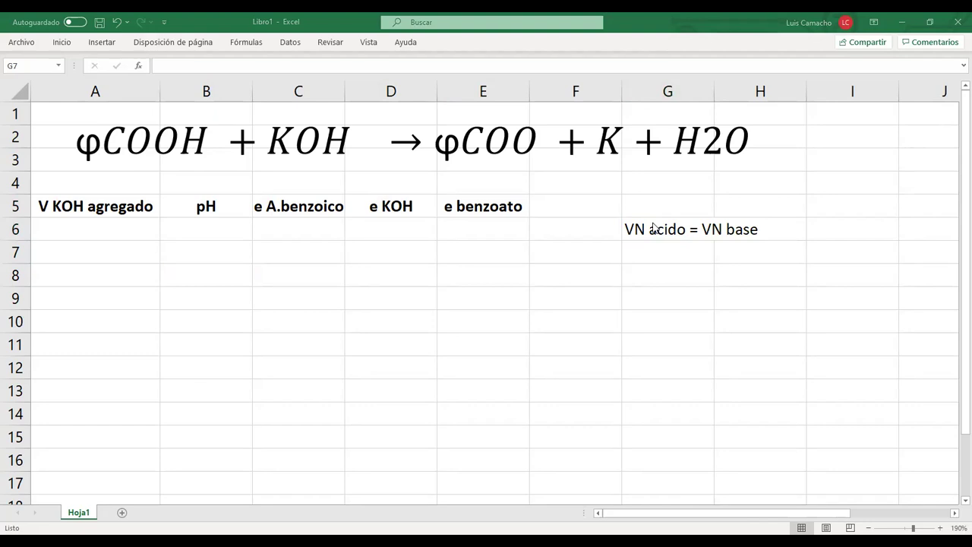
{"action": "key", "text": "Return"}
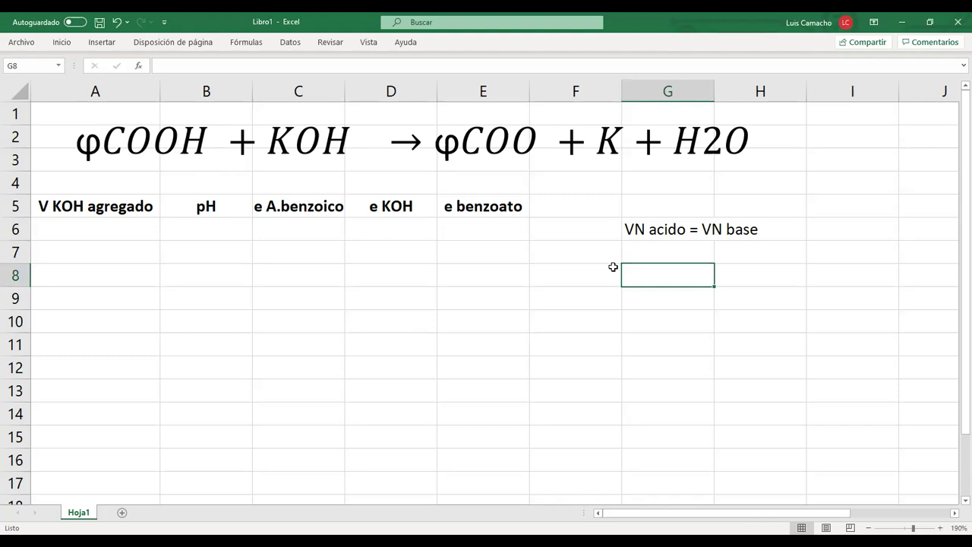
{"action": "key", "text": "Up"}
{"action": "key", "text": "Down"}
{"action": "key", "text": "Up"}
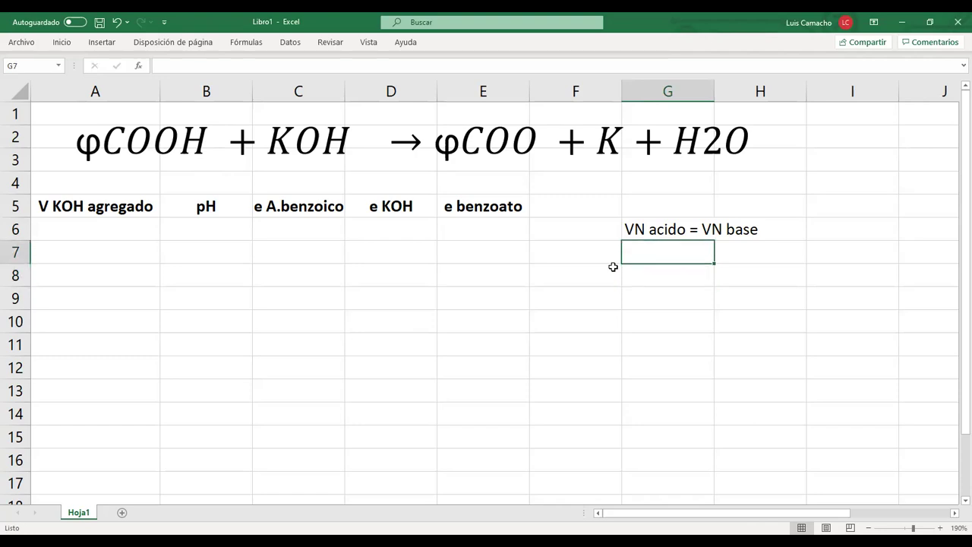
{"action": "key", "text": "alt+Tab"}
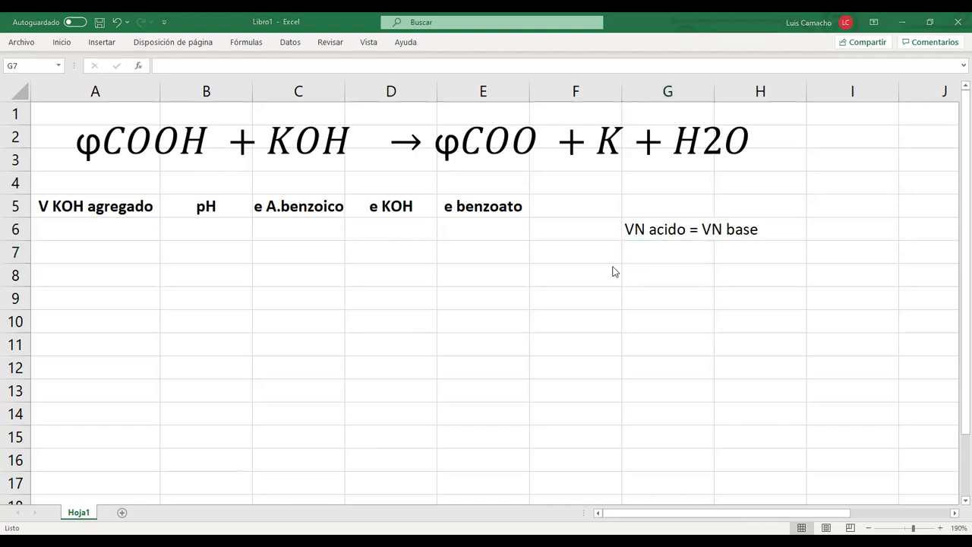
{"action": "key", "text": "alt+Tab"}
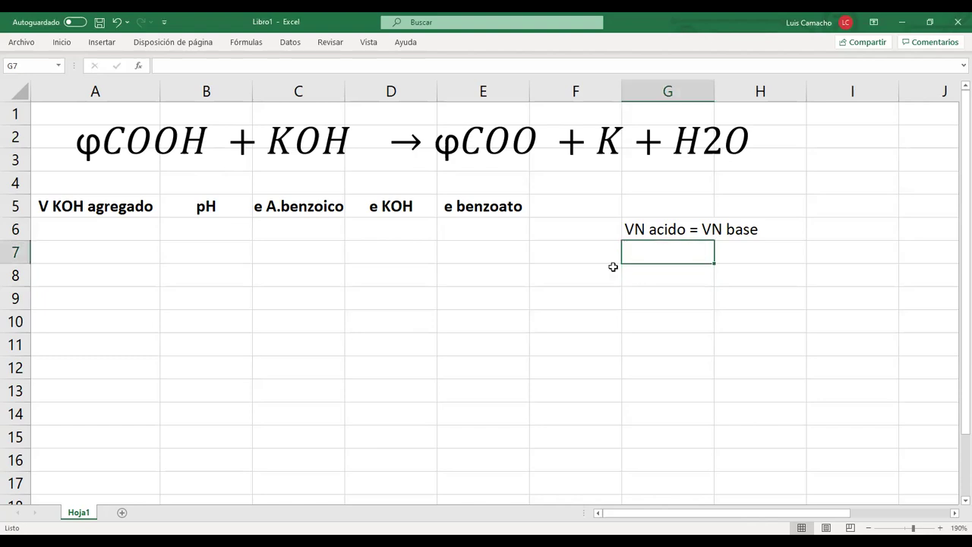
Step: Enter the substituted equivalence equation "50 mL * 0.2 N = Veq * 0.15 N" in cell G7
{"action": "type", "text": "5"}
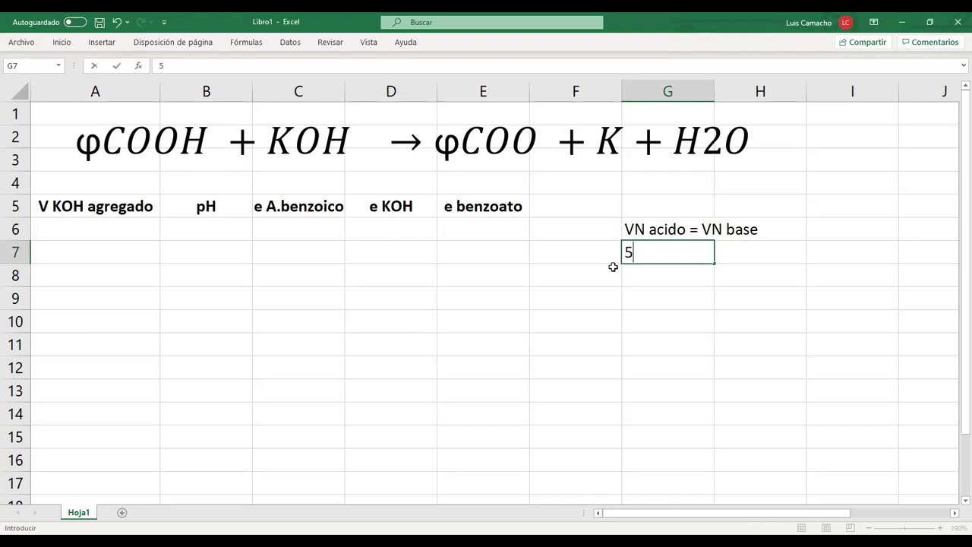
{"action": "type", "text": "0 mL *"}
{"action": "key", "text": "alt+Tab"}
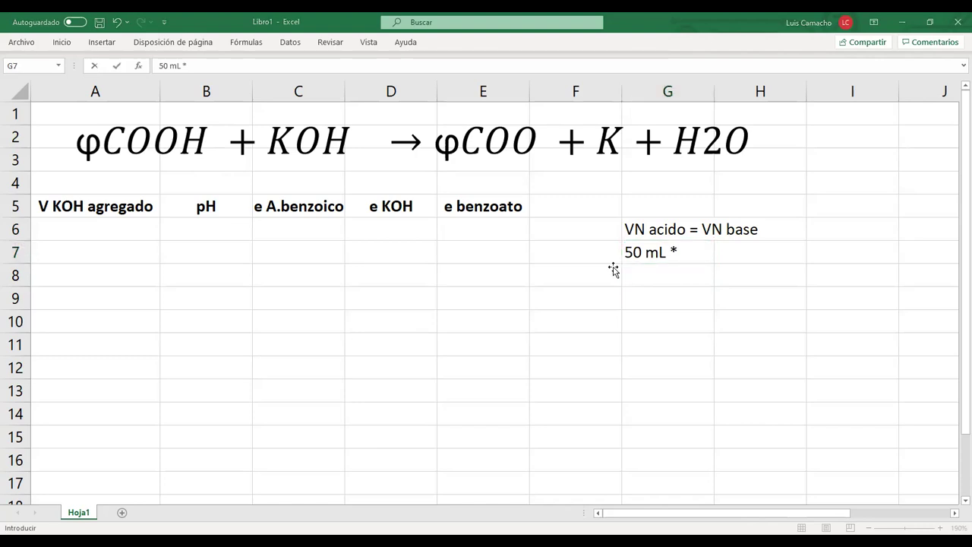
{"action": "key", "text": "alt+Tab"}
{"action": "type", "text": "0."}
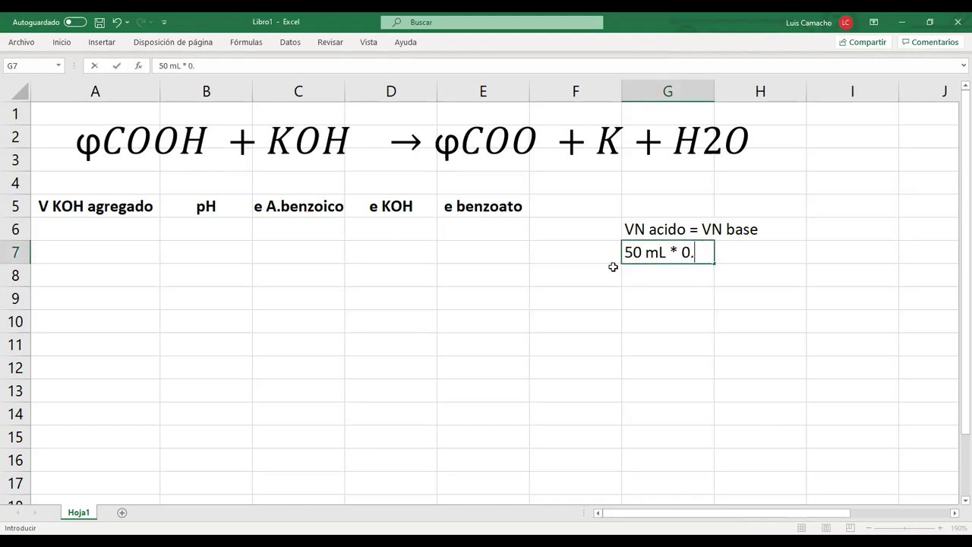
{"action": "type", "text": "2 N ="}
{"action": "type", "text": "Veq *"}
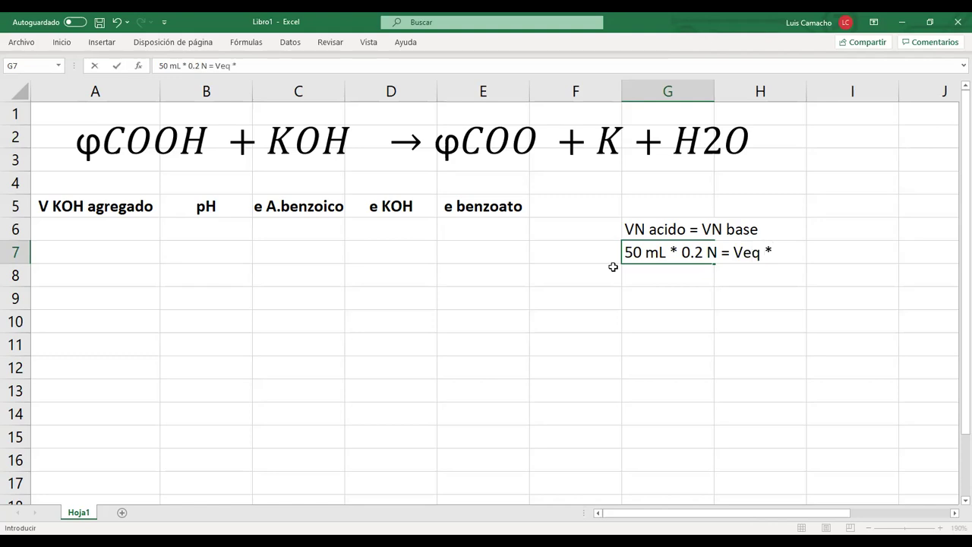
{"action": "key", "text": "alt+Tab"}
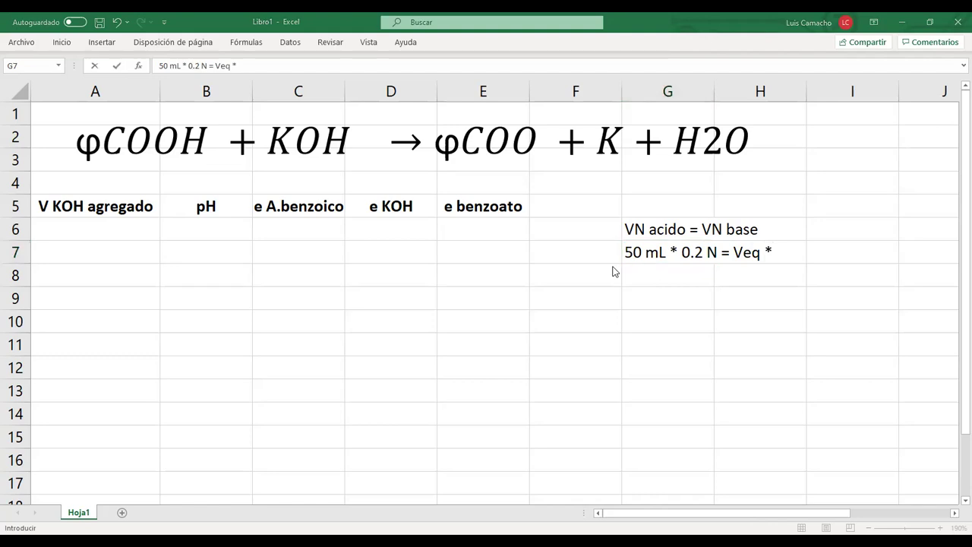
{"action": "key", "text": "alt+Tab"}
{"action": "type", "text": "0.15 N"}
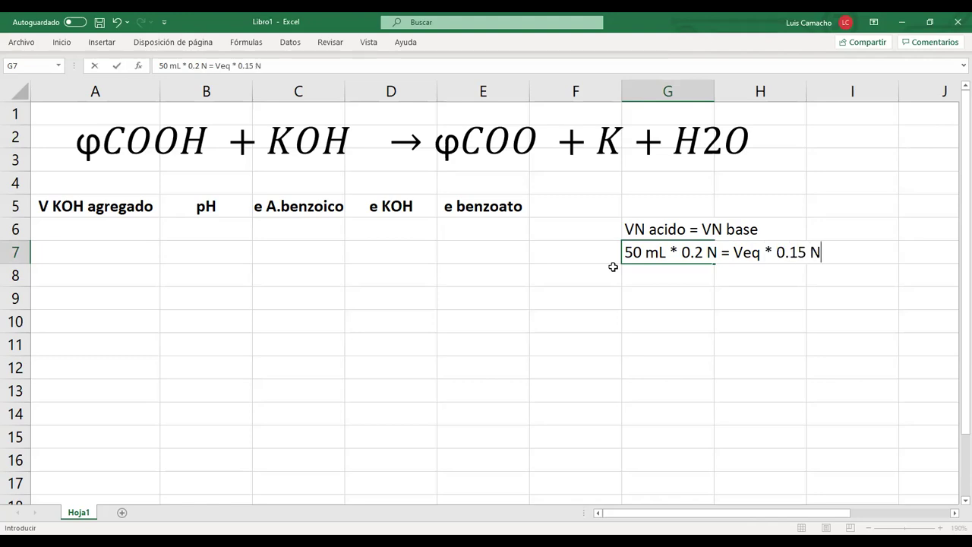
{"action": "key", "text": "Return"}
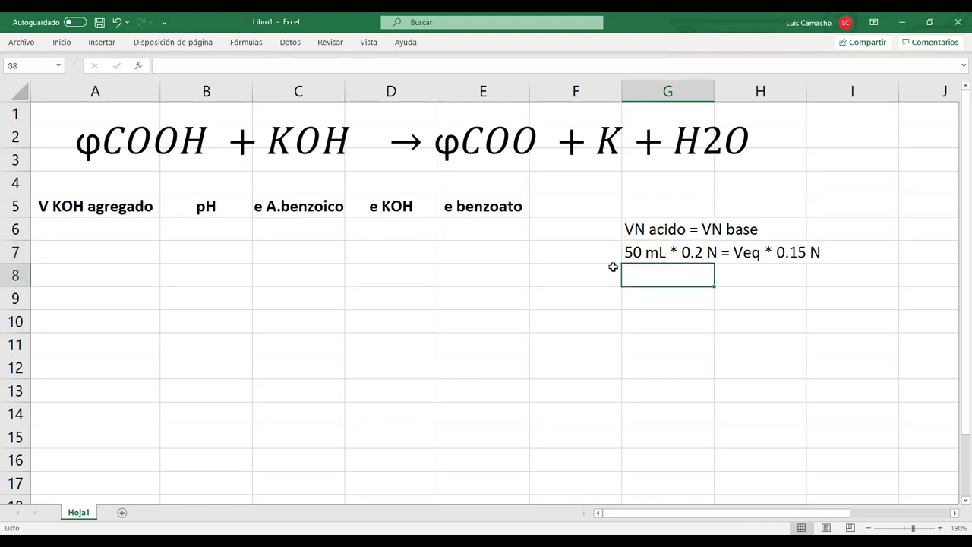
Step: Label cell G8 "Veq =" and calculate the equivalence volume in H8 with the formula +50*.2/.15
{"action": "key", "text": "Return"}
{"action": "key", "text": "Up"}
{"action": "type", "text": "Veq ="}
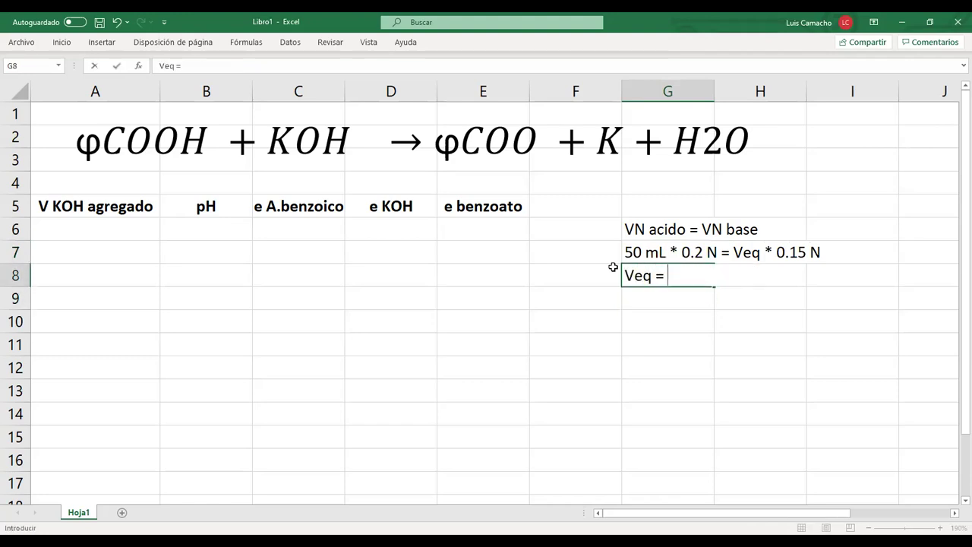
{"action": "key", "text": "Tab"}
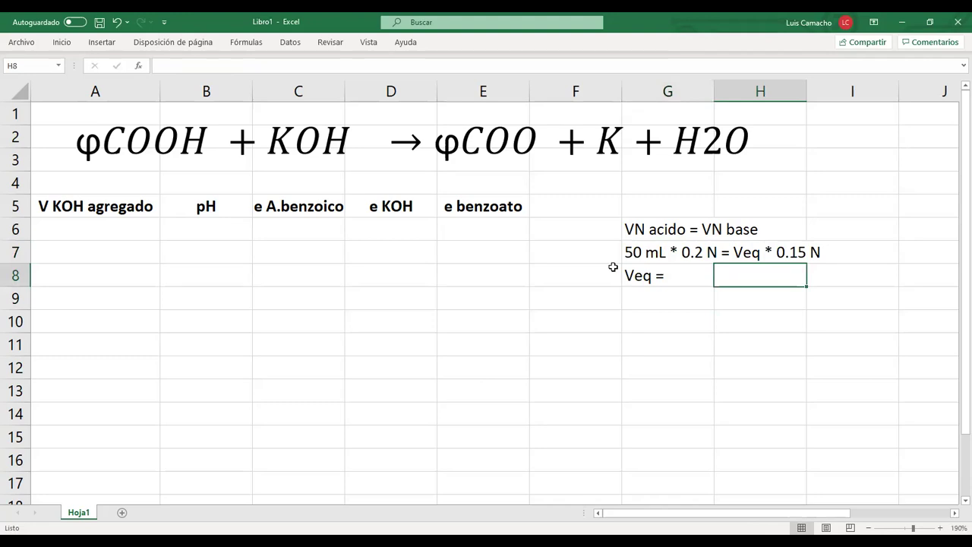
{"action": "type", "text": "+50*.2/.15"}
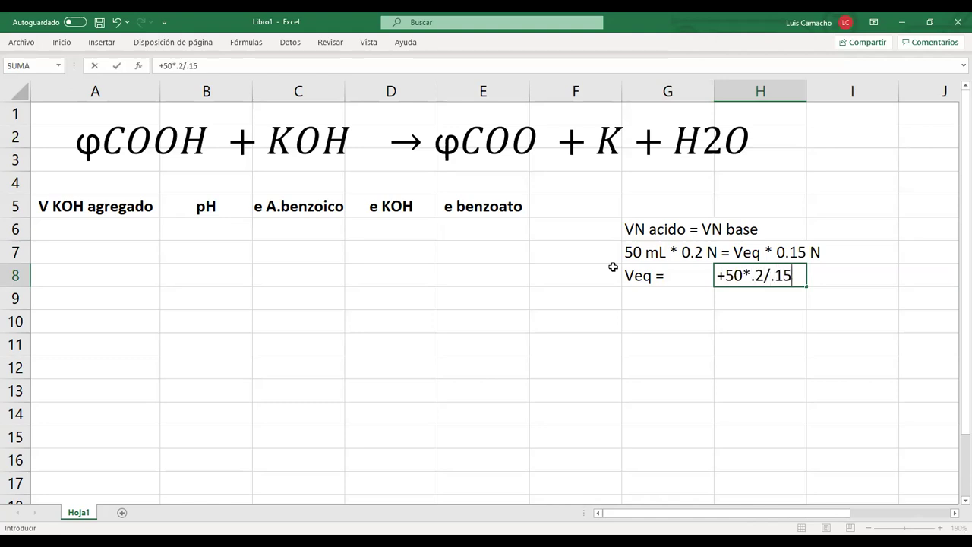
{"action": "key", "text": "Return"}
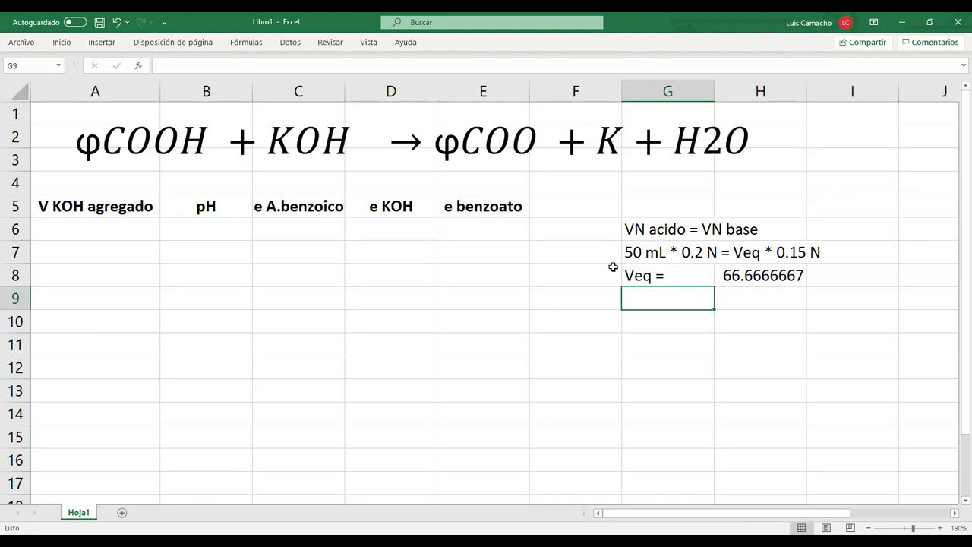
Step: Copy the Veq row down to row 9, replace the value in H9 with 66.67 and enter the unit "mL" in I9
{"action": "key", "text": "shift+Right"}
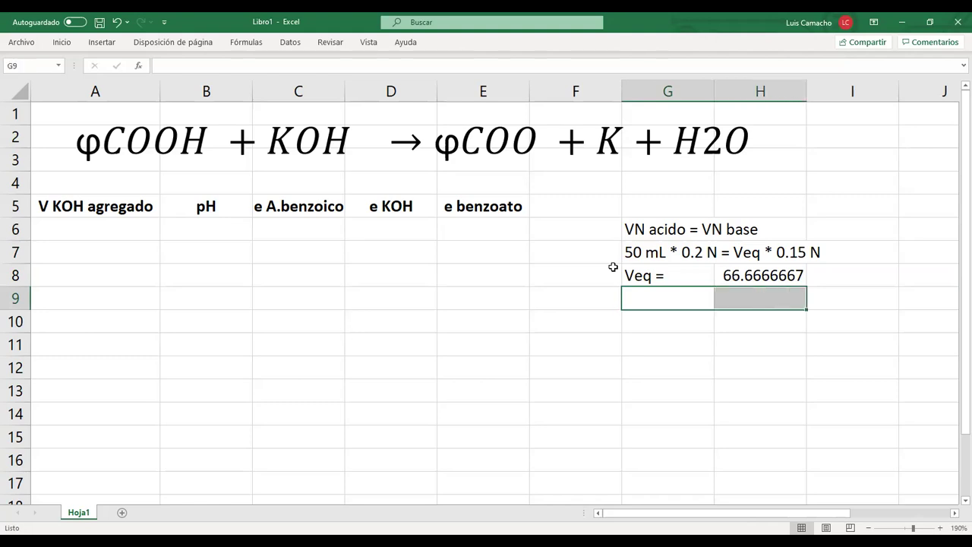
{"action": "key", "text": "ctrl+d"}
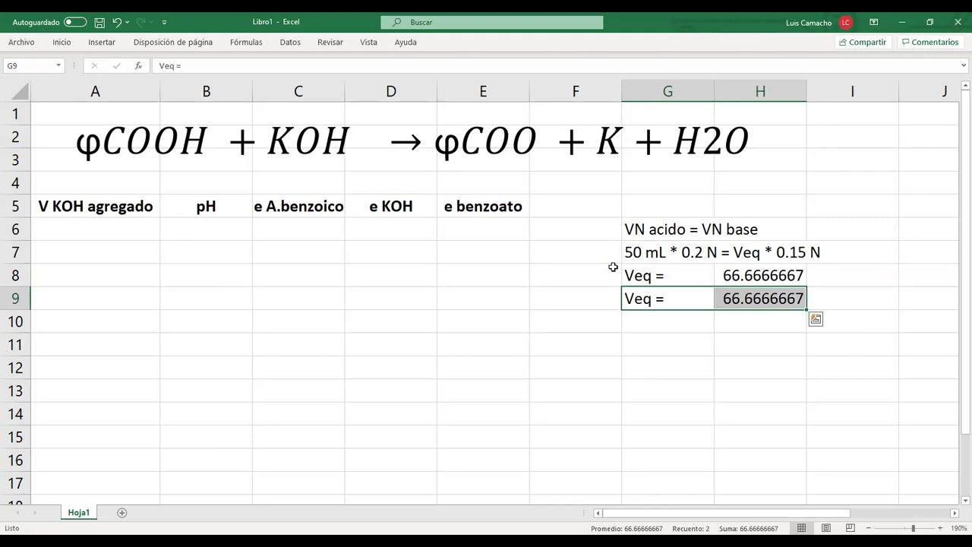
{"action": "key", "text": "Right"}
{"action": "type", "text": "66.67"}
{"action": "key", "text": "Return"}
{"action": "key", "text": "Up"}
{"action": "key", "text": "Right"}
{"action": "type", "text": "mL"}
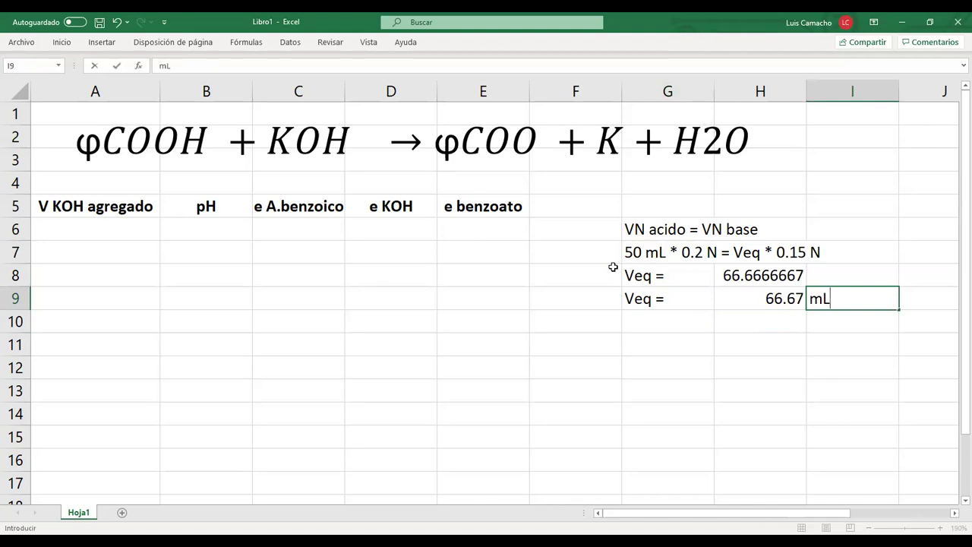
{"action": "key", "text": "Left"}
Step: Enter 0 as the first added KOH volume in cell A6 and center it
{"action": "key", "text": "Left"}
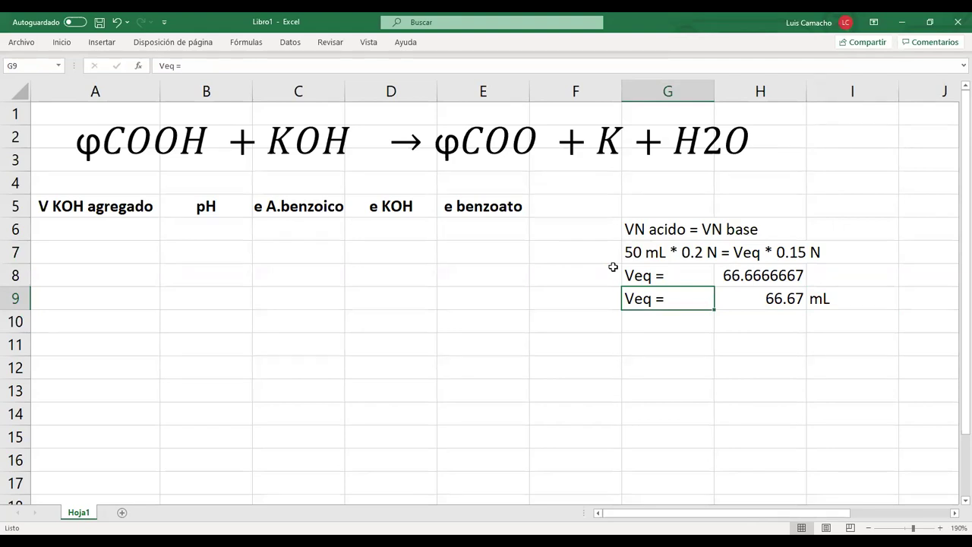
{"action": "key", "text": "Left"}
{"action": "key", "text": "Left"}
{"action": "key", "text": "Left"}
{"action": "key", "text": "Left"}
{"action": "key", "text": "Left"}
{"action": "key", "text": "Left"}
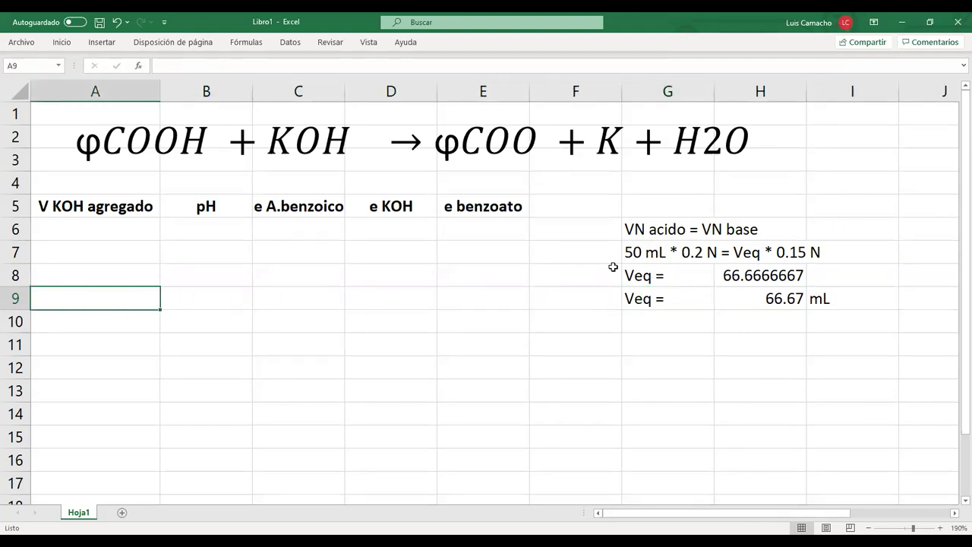
{"action": "key", "text": "Up"}
{"action": "key", "text": "Up"}
{"action": "key", "text": "Up"}
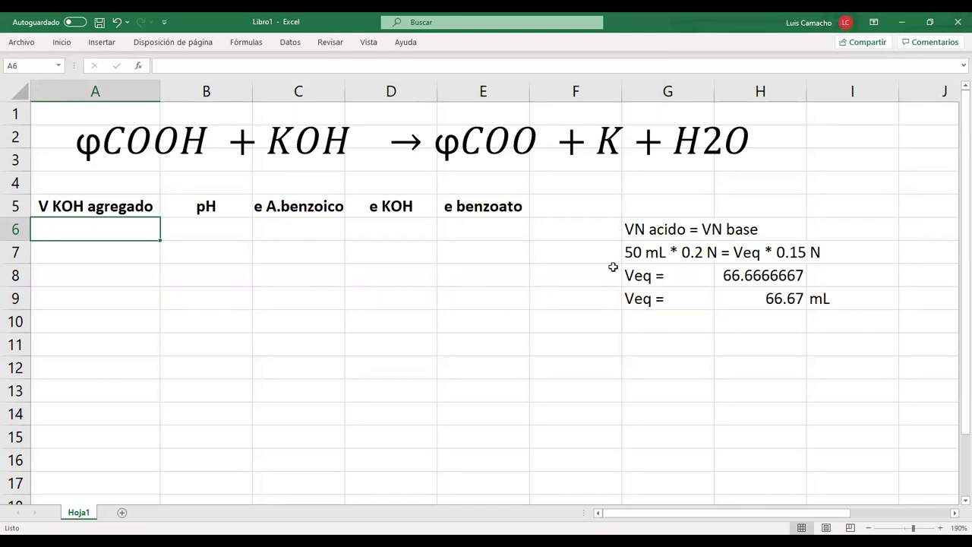
{"action": "type", "text": "0"}
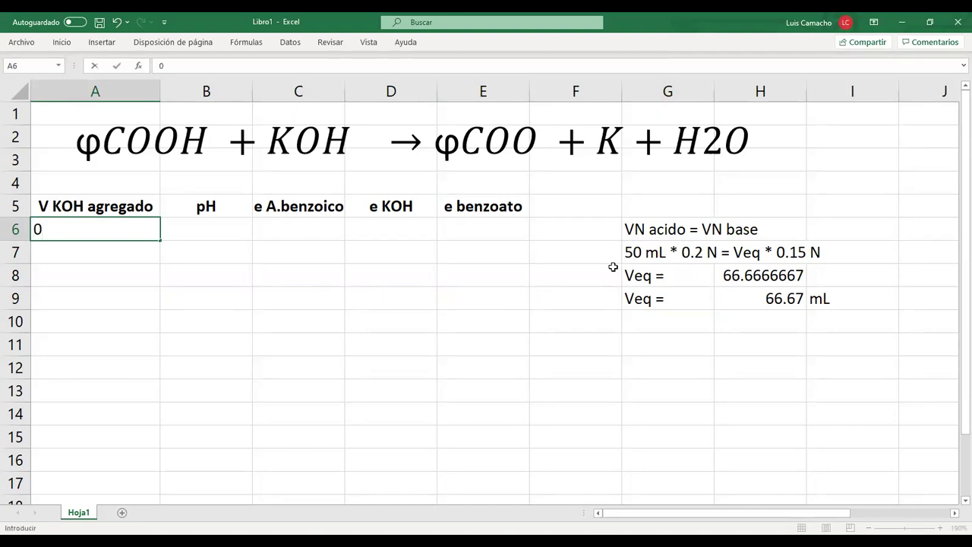
{"action": "key", "text": "Return"}
{"action": "key", "text": "Up"}
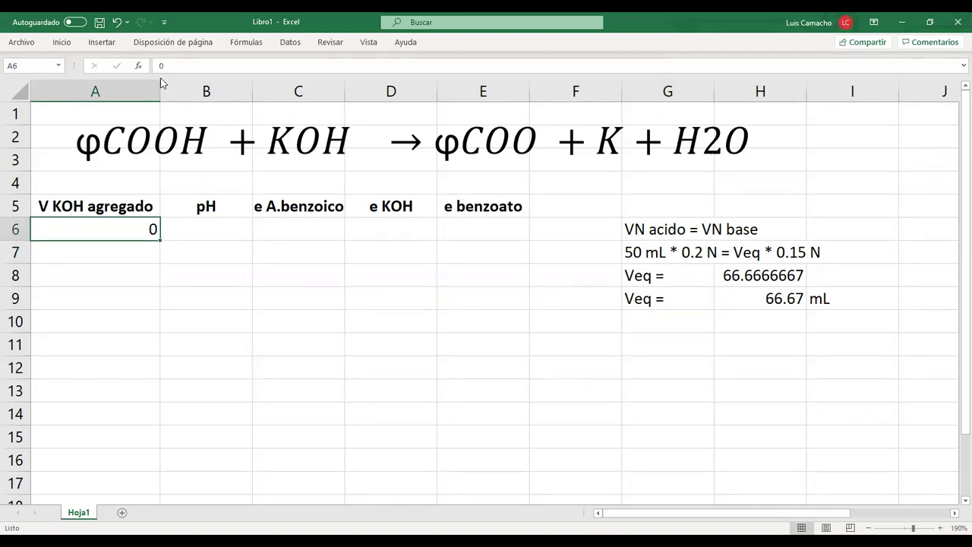
{"action": "left_click", "coordinate": [62, 42]}
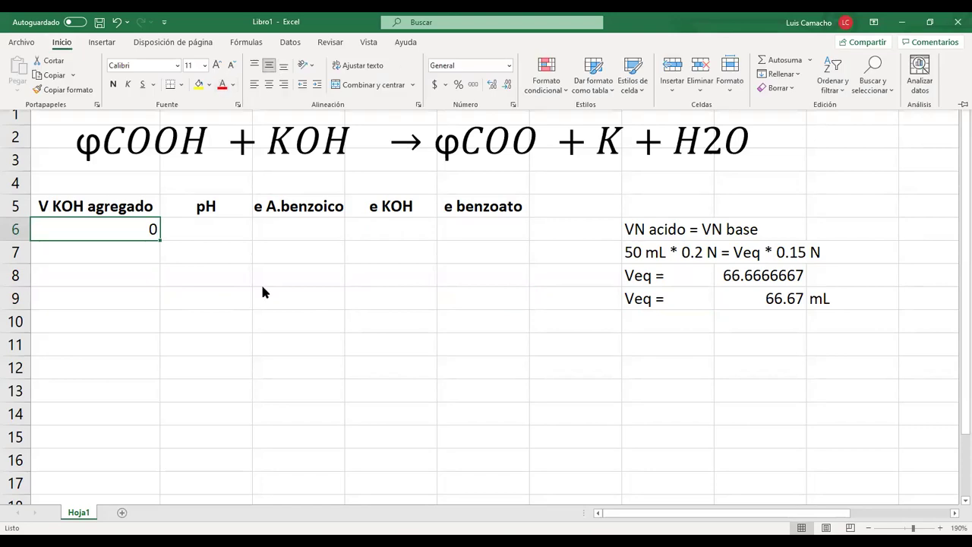
{"action": "left_click", "coordinate": [269, 84]}
Step: Enter the KOH volumes 10, 20 and 30 in cells A7 to A9 and copy the last one down to A10
{"action": "left_click", "coordinate": [124, 257]}
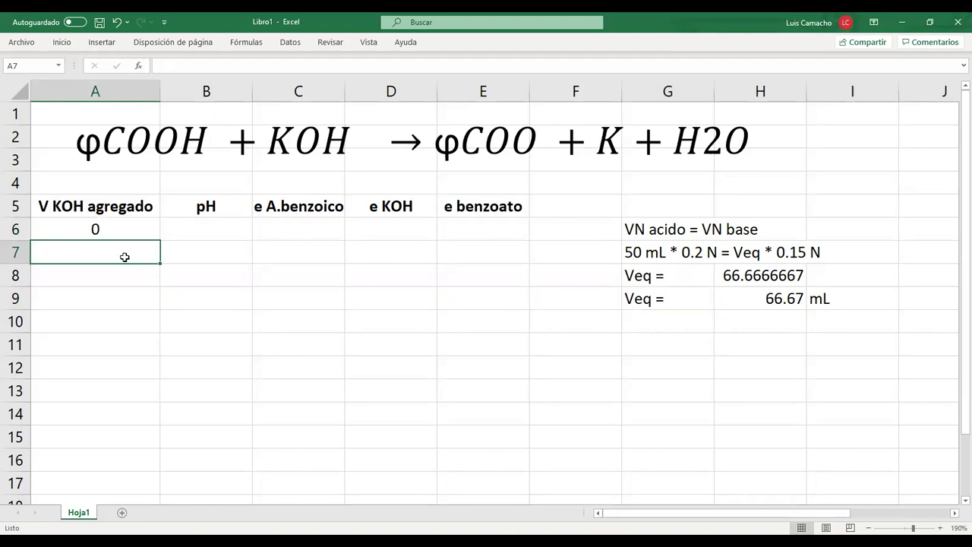
{"action": "type", "text": "010"}
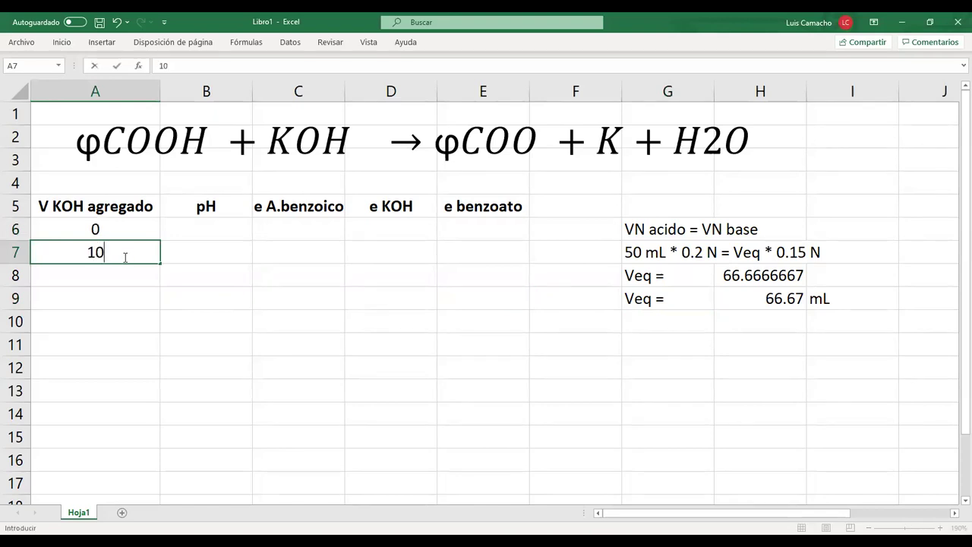
{"action": "key", "text": "Return"}
{"action": "key", "text": "ctrl+d"}
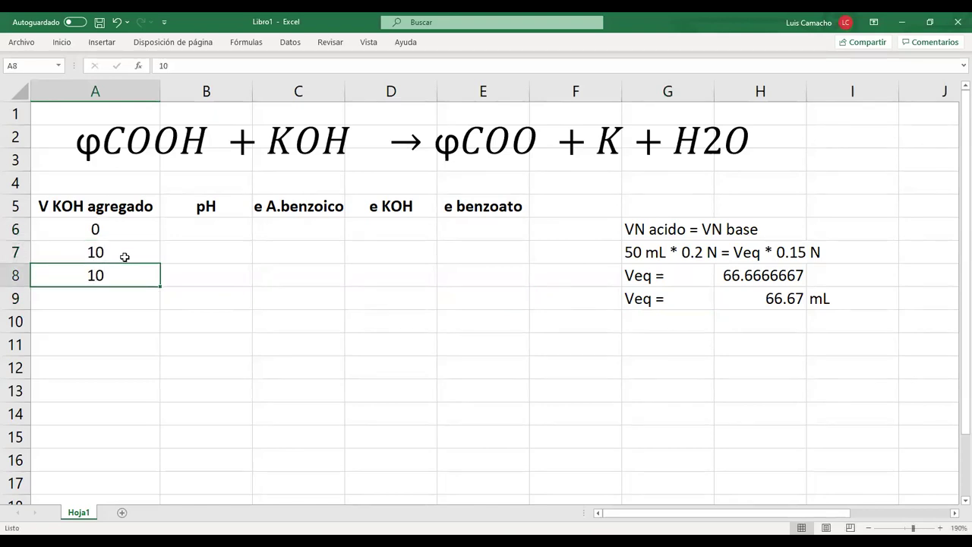
{"action": "type", "text": "20"}
{"action": "key", "text": "Return"}
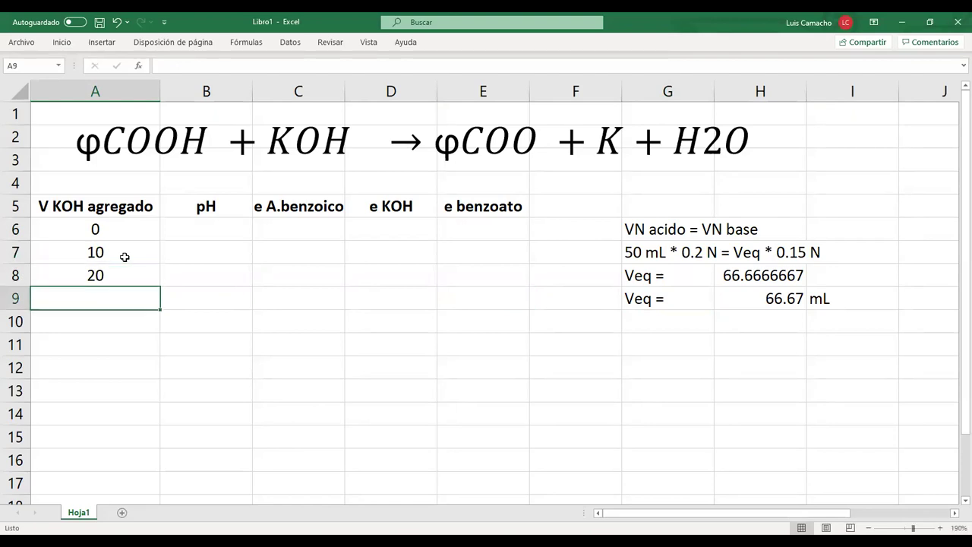
{"action": "key", "text": "Up"}
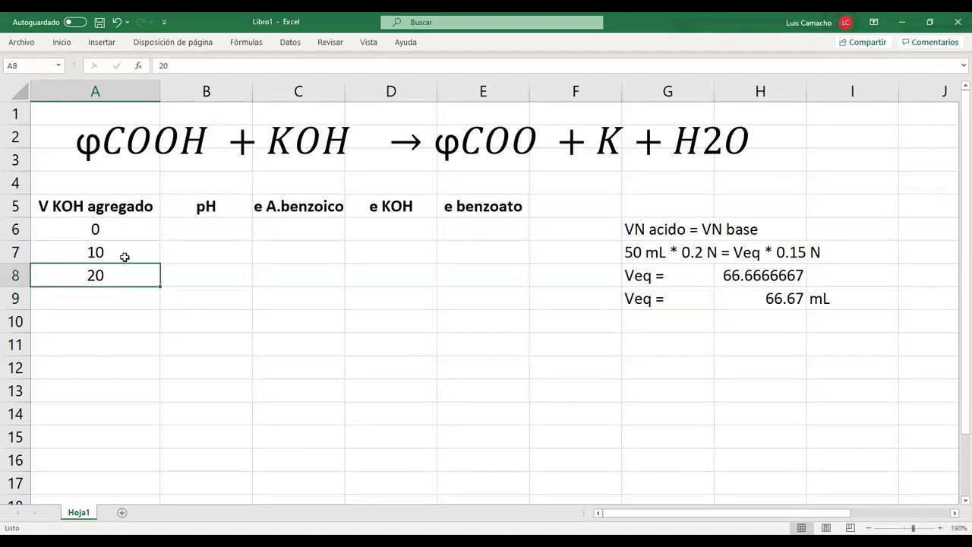
{"action": "key", "text": "Down"}
{"action": "key", "text": "ctrl+d"}
{"action": "type", "text": "30"}
{"action": "key", "text": "Return"}
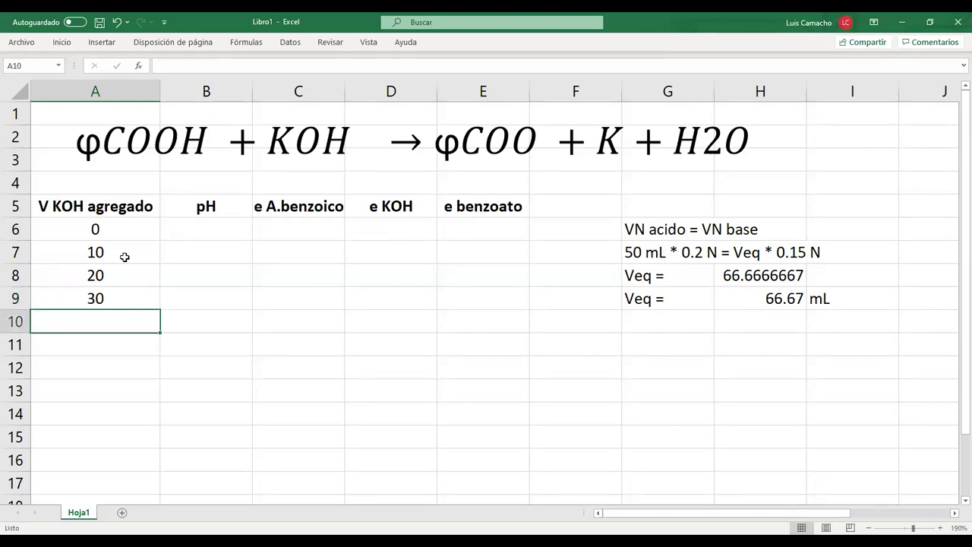
{"action": "key", "text": "ctrl+d"}
Step: Replace the KOH volumes in cells A7 to A9 with 20, 40 and 60
{"action": "key", "text": "Up"}
{"action": "key", "text": "Up"}
{"action": "key", "text": "Up"}
{"action": "key", "text": "Up"}
{"action": "key", "text": "Down"}
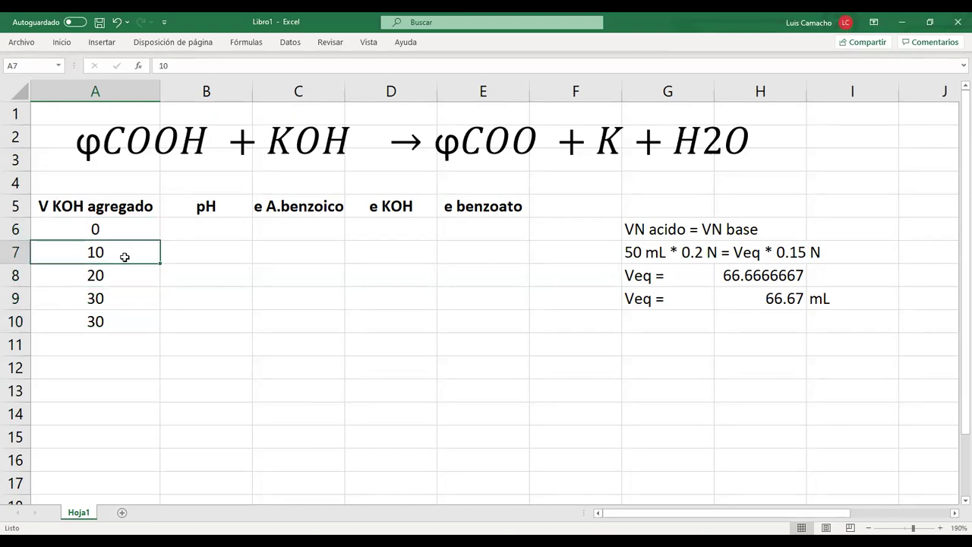
{"action": "type", "text": "20"}
{"action": "key", "text": "Return"}
{"action": "type", "text": "40"}
{"action": "key", "text": "Return"}
{"action": "type", "text": "60"}
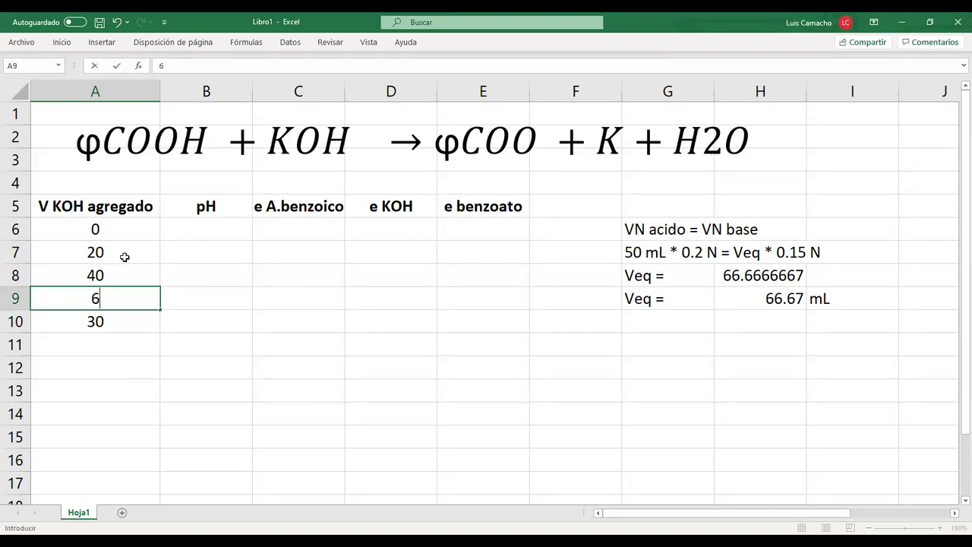
{"action": "key", "text": "Return"}
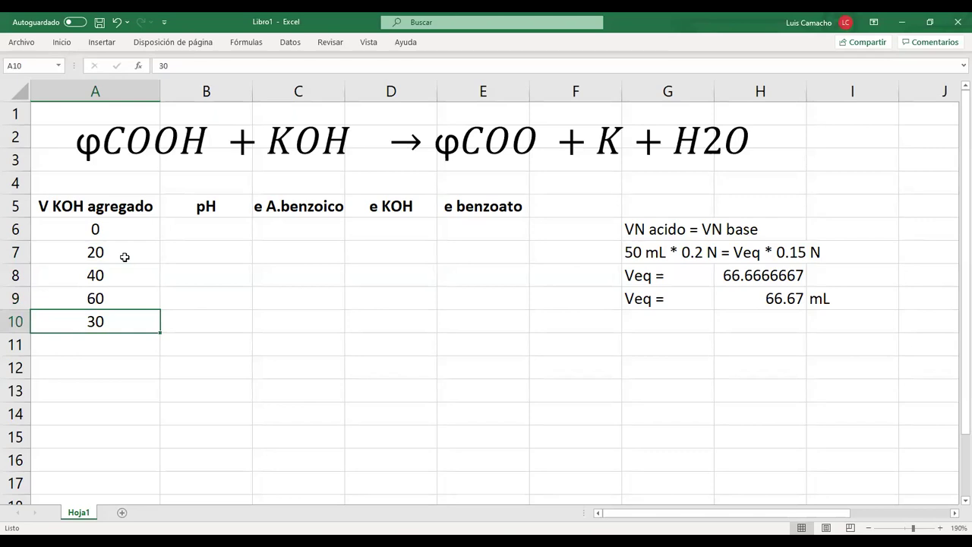
Step: Enter the KOH volumes 66.67, 80, 100 and 120 in cells A10 to A13
{"action": "type", "text": "66.67"}
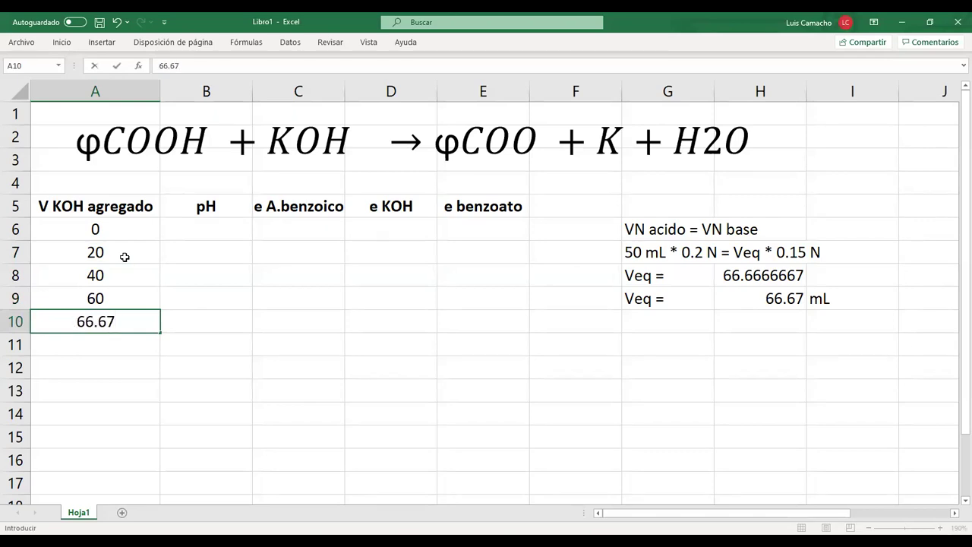
{"action": "key", "text": "Return"}
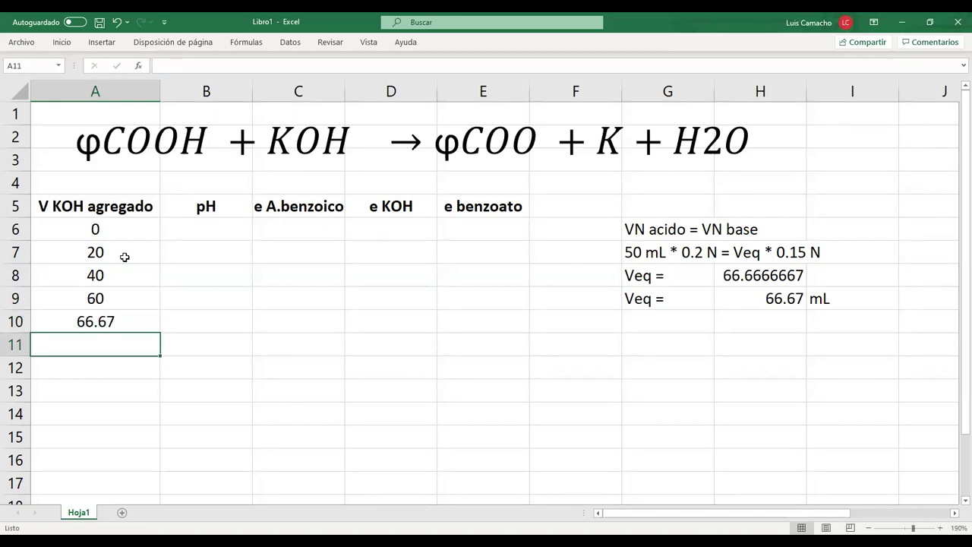
{"action": "type", "text": "80"}
{"action": "key", "text": "Return"}
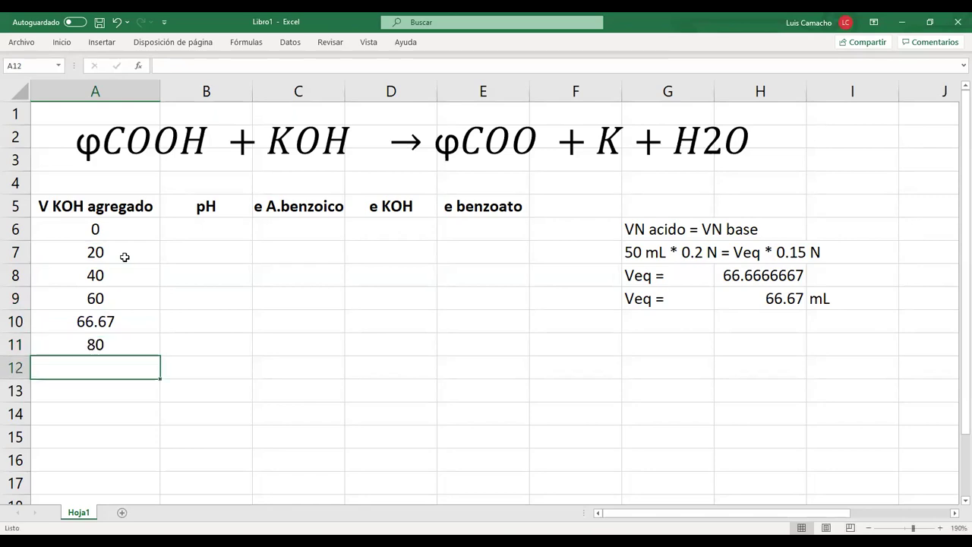
{"action": "type", "text": "100"}
{"action": "key", "text": "Return"}
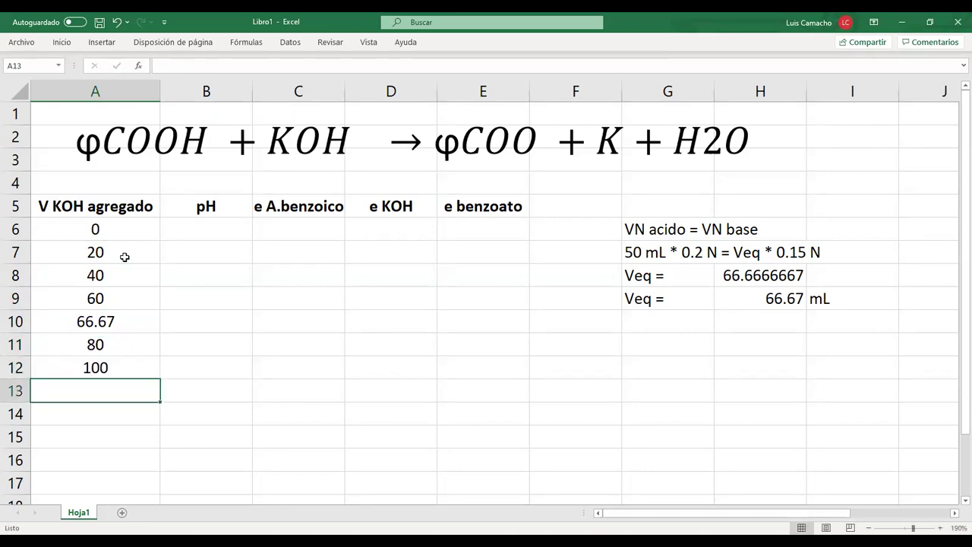
{"action": "type", "text": "120"}
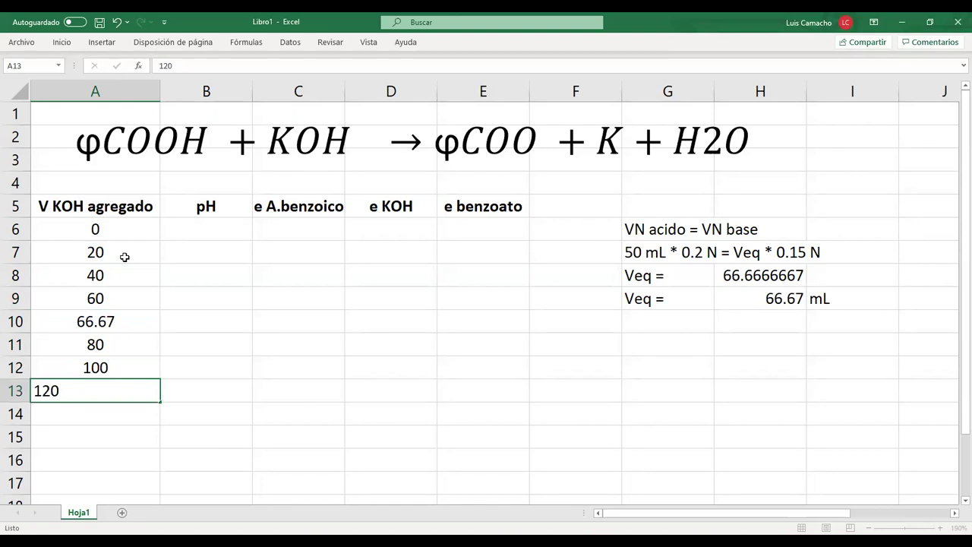
{"action": "key", "text": "Return"}
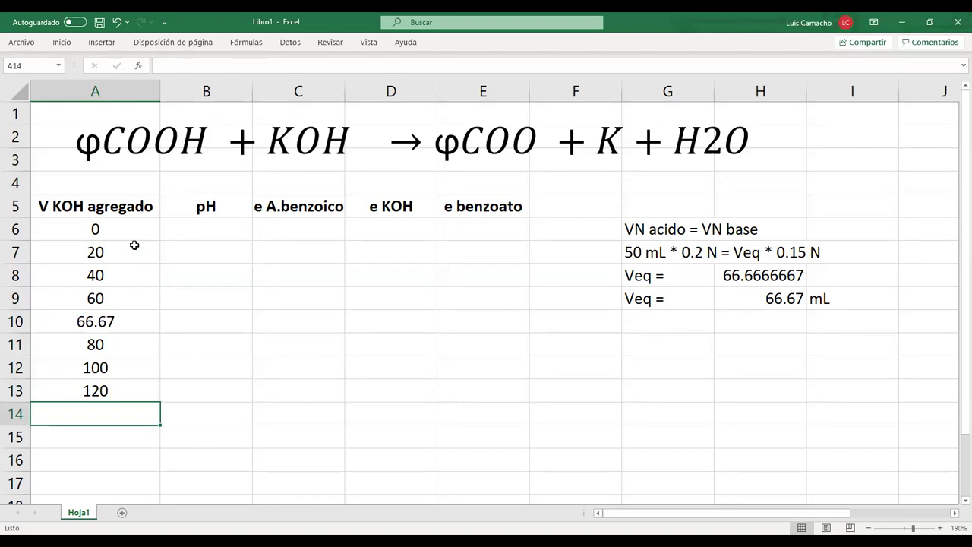
Step: Enter the benzoic acid equivalents in cell C6 as the formula +50*.2
{"action": "left_click", "coordinate": [209, 232]}
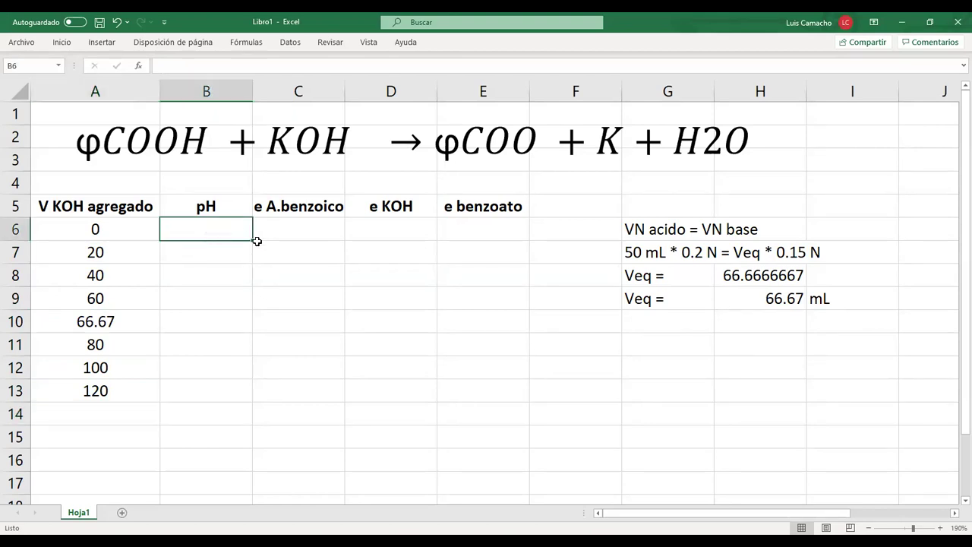
{"action": "left_click", "coordinate": [301, 237]}
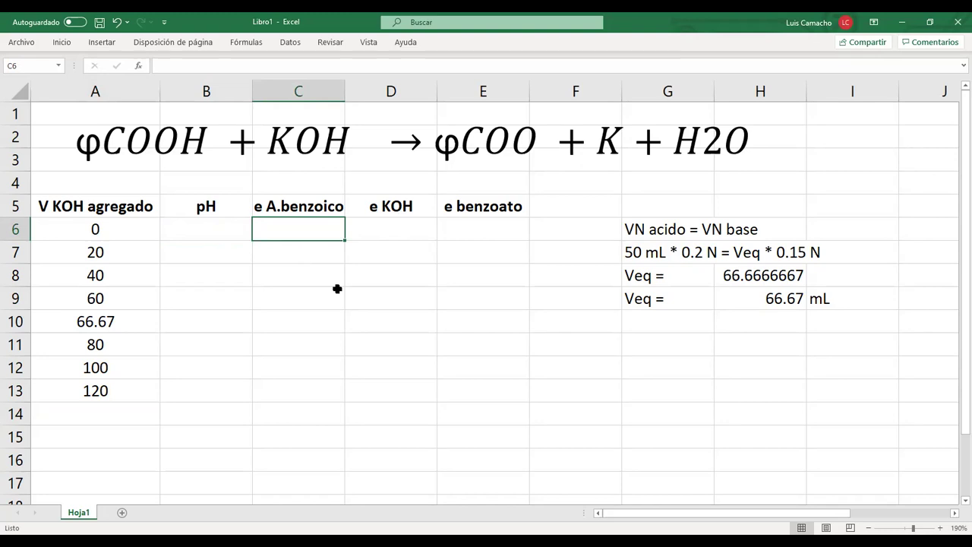
{"action": "key", "text": "Left"}
{"action": "key", "text": "Left"}
{"action": "key", "text": "Right"}
{"action": "key", "text": "Right"}
{"action": "key", "text": "Left"}
{"action": "key", "text": "Left"}
{"action": "key", "text": "Right"}
{"action": "key", "text": "Right"}
{"action": "type", "text": "+50"}
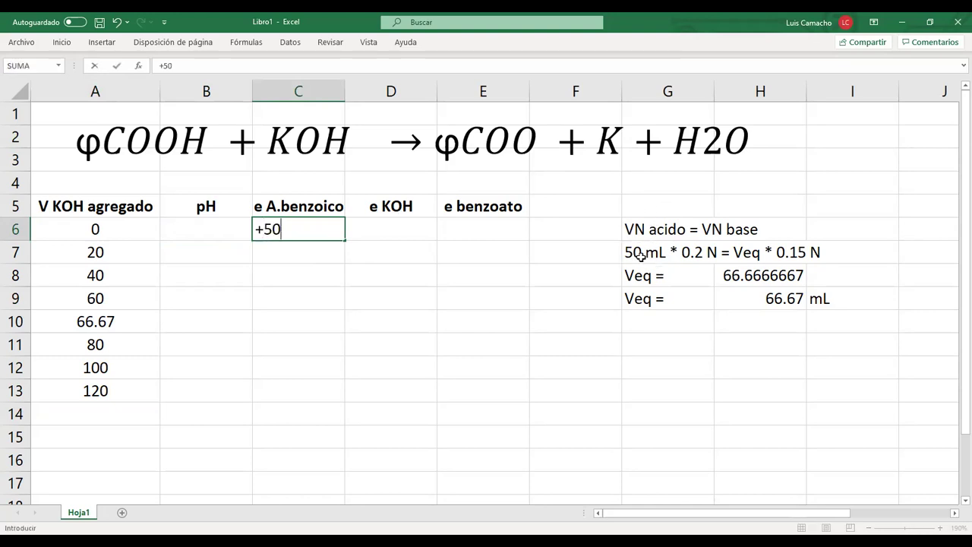
{"action": "type", "text": "*.2"}
{"action": "key", "text": "Return"}
{"action": "key", "text": "Up"}
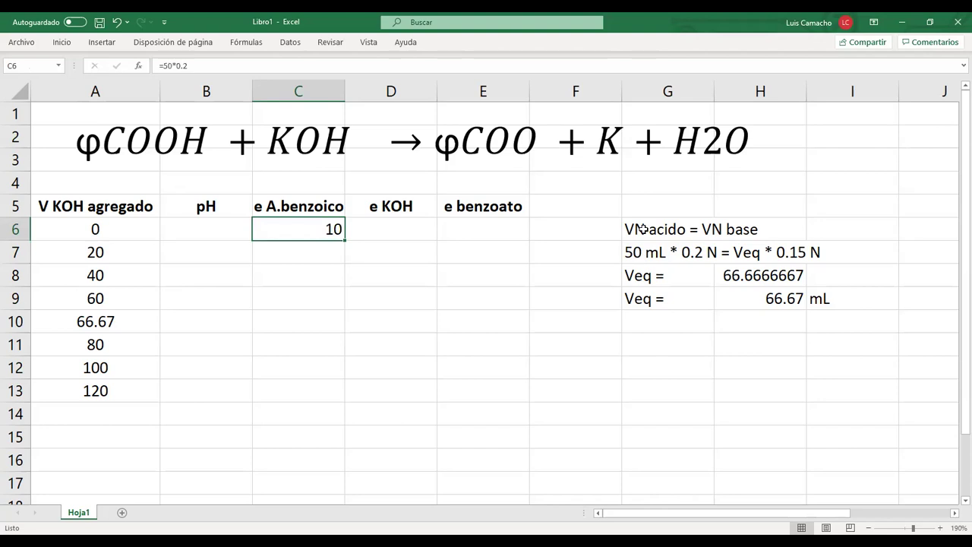
Step: Copy cell A6 onto C6 to carry over its centering, and enter the benzoic acid equivalents formula +50*.2 there
{"action": "left_click", "coordinate": [130, 224]}
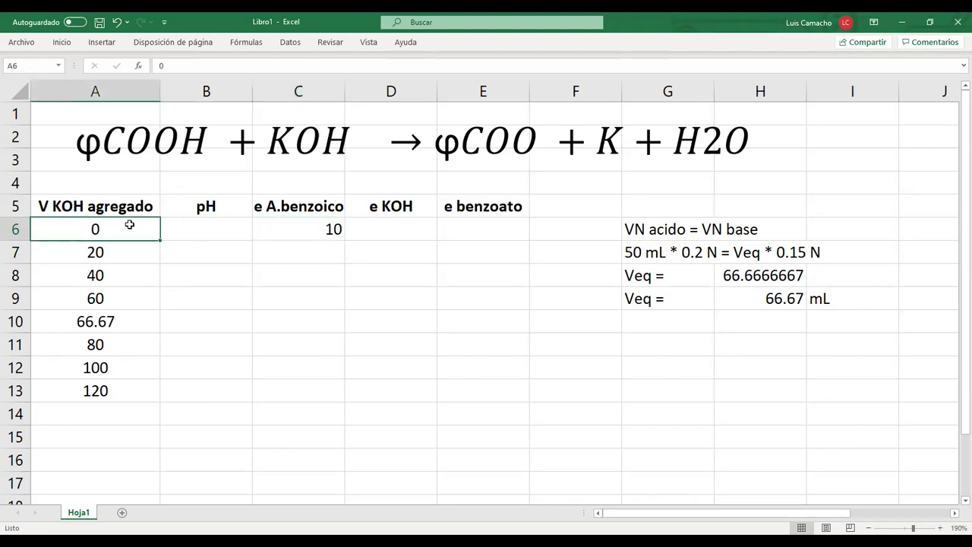
{"action": "key", "text": "ctrl+c"}
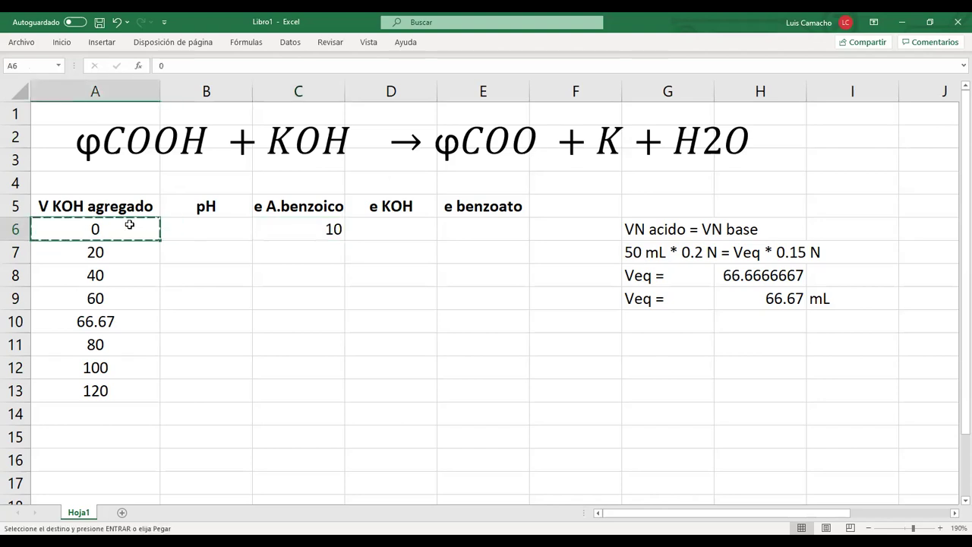
{"action": "key", "text": "Right"}
{"action": "key", "text": "Right"}
{"action": "key", "text": "ctrl+v"}
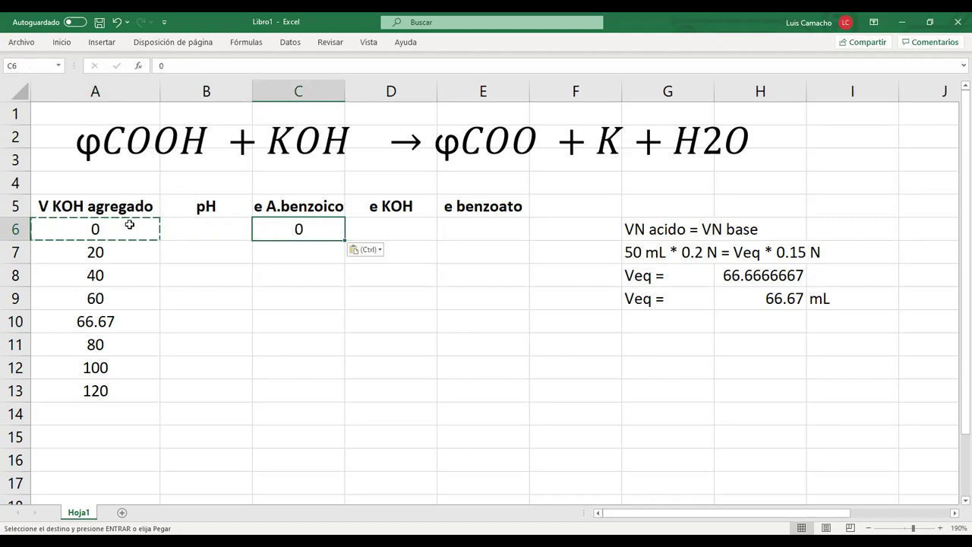
{"action": "type", "text": "+50*."}
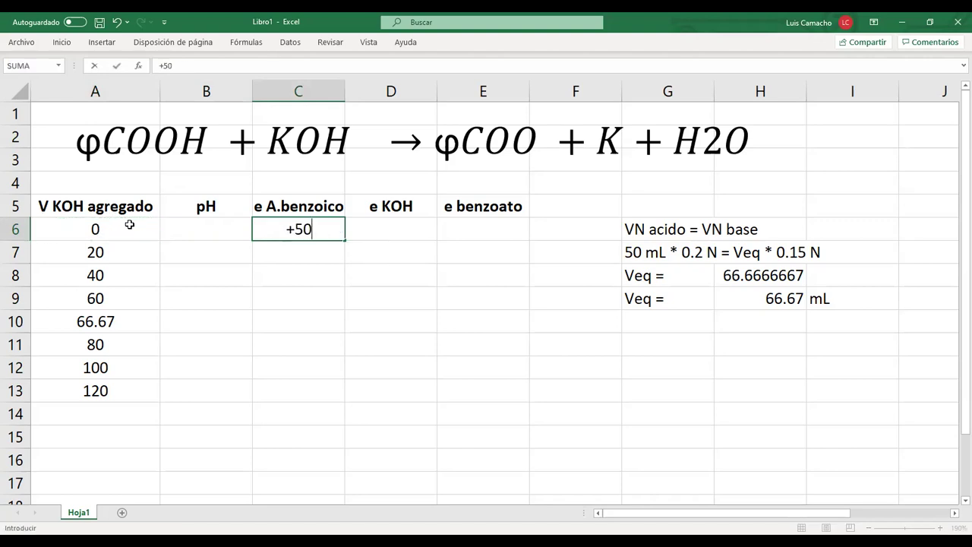
{"action": "type", "text": "2"}
{"action": "key", "text": "Return"}
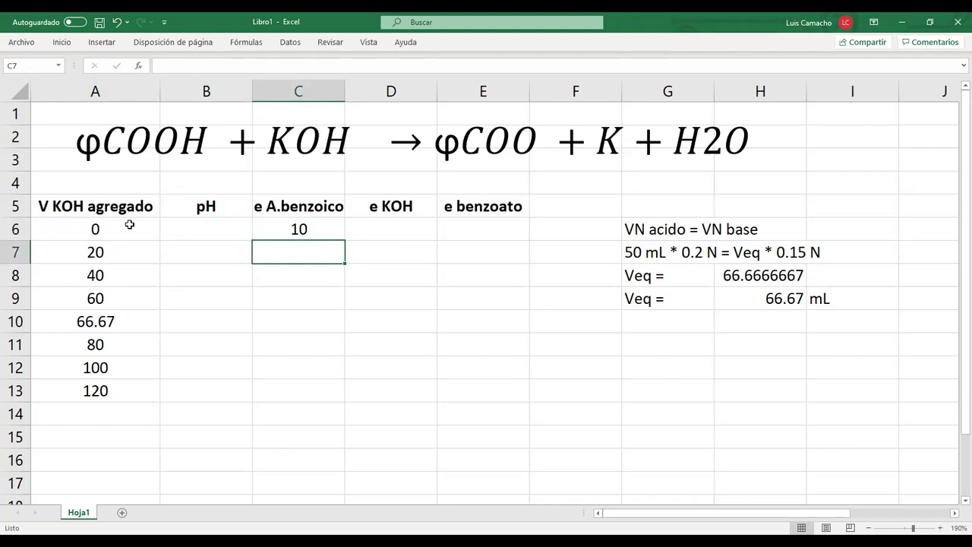
{"action": "key", "text": "Up"}
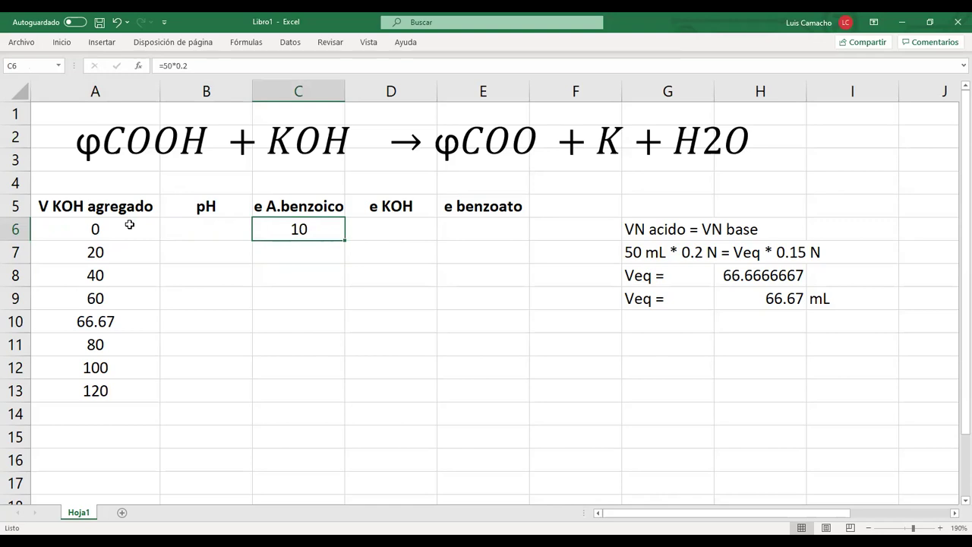
Step: Enter the KOH equivalents in cell D6 as the added volume in A6 multiplied by 0.15
{"action": "key", "text": "Right"}
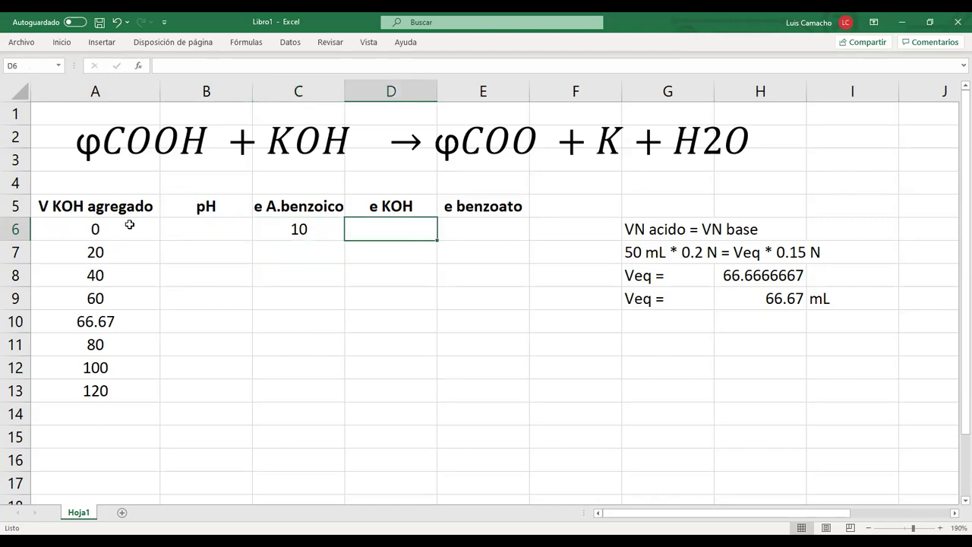
{"action": "type", "text": "+"}
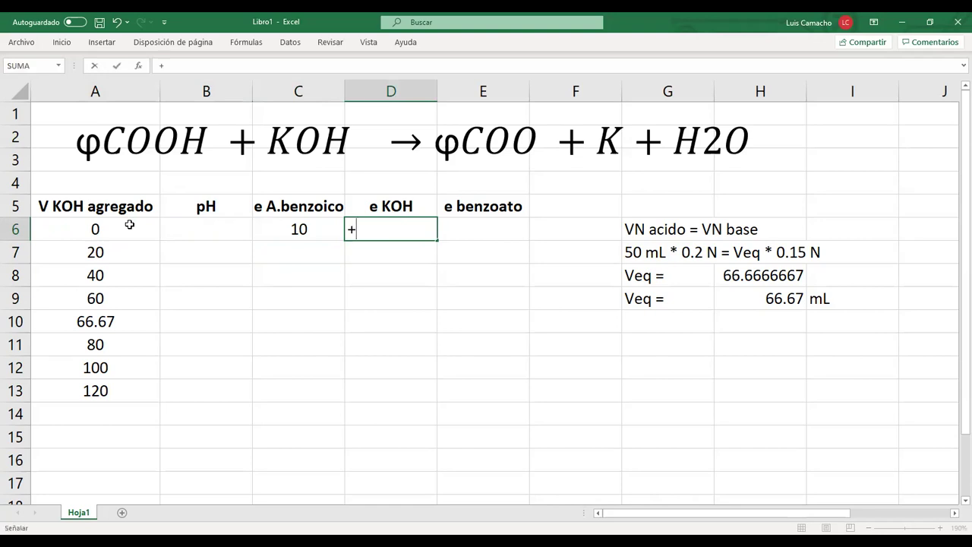
{"action": "left_click", "coordinate": [130, 225]}
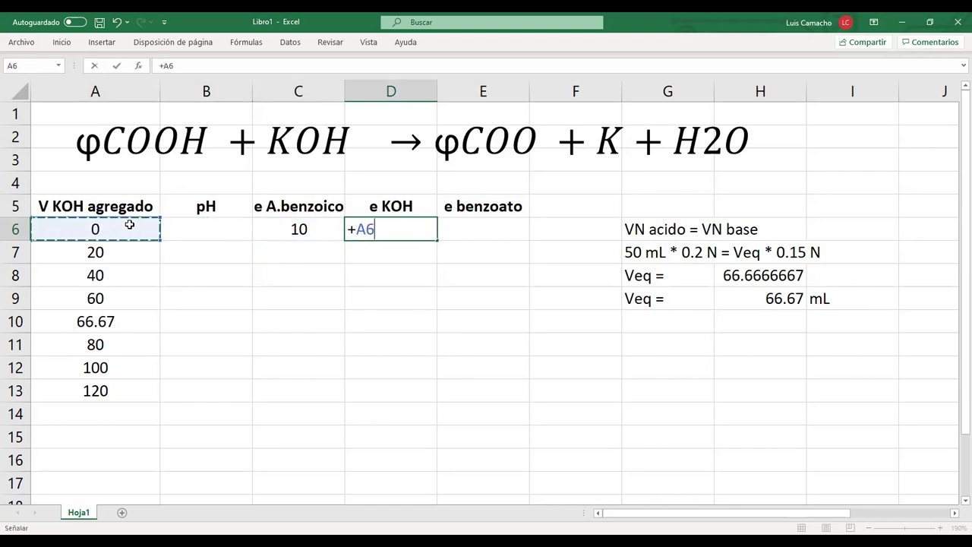
{"action": "type", "text": "*"}
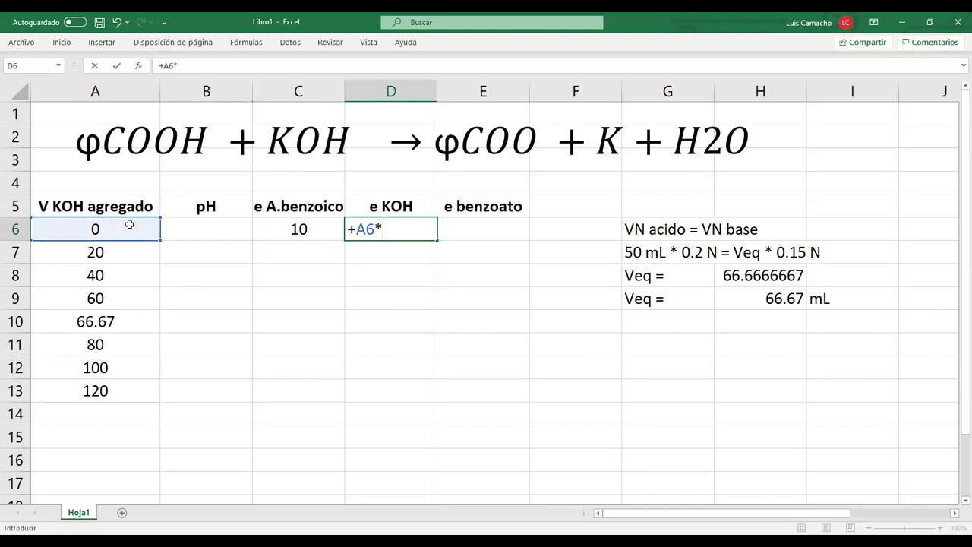
{"action": "type", "text": "0.15"}
{"action": "key", "text": "Return"}
{"action": "key", "text": "Up"}
Step: Fill D6 from C6 to carry over its centering, and enter the KOH equivalents formula +A6*.15 in D6
{"action": "key", "text": "ctrl+z"}
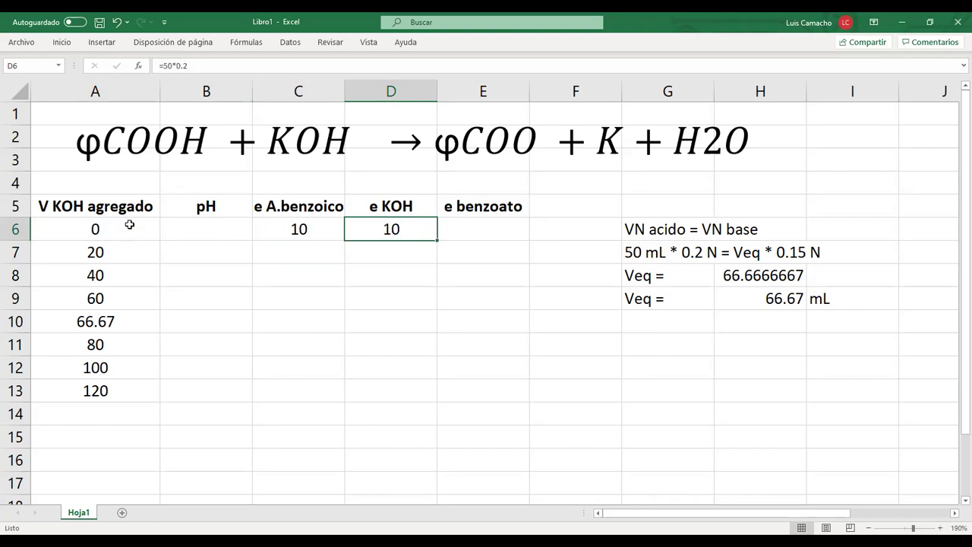
{"action": "type", "text": "+"}
{"action": "key", "text": "Left"}
{"action": "left_click", "coordinate": [129, 225]}
{"action": "type", "text": "*.15"}
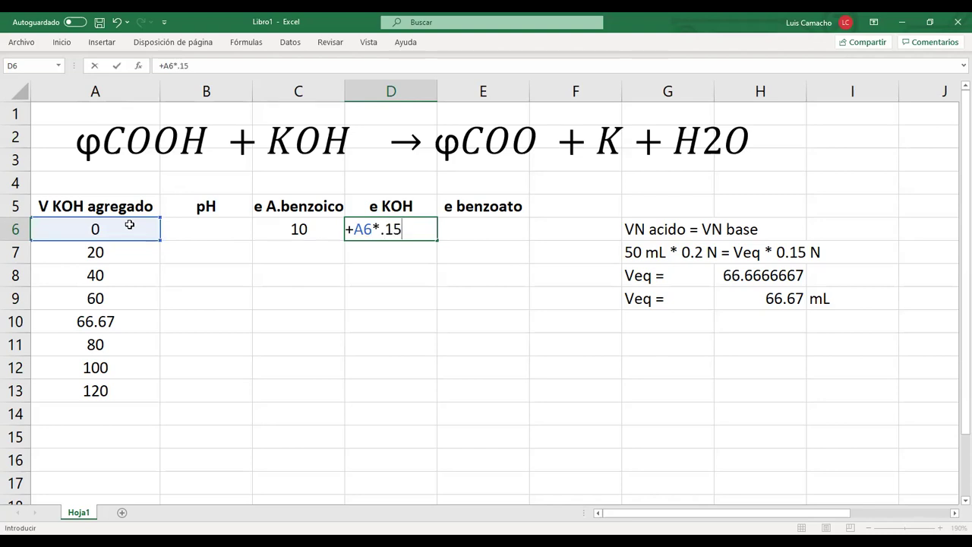
{"action": "key", "text": "Return"}
{"action": "key", "text": "Up"}
{"action": "key", "text": "Left"}
{"action": "key", "text": "Right"}
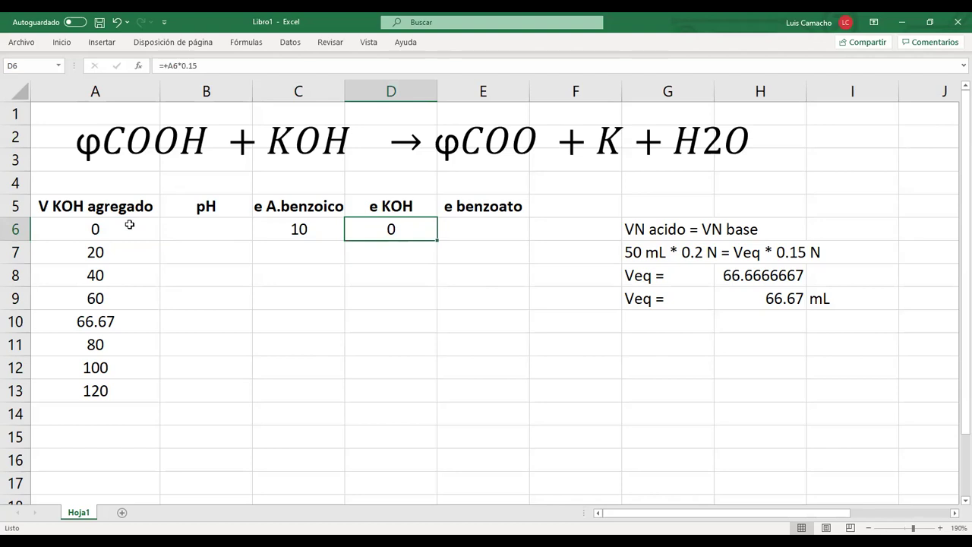
{"action": "key", "text": "Right"}
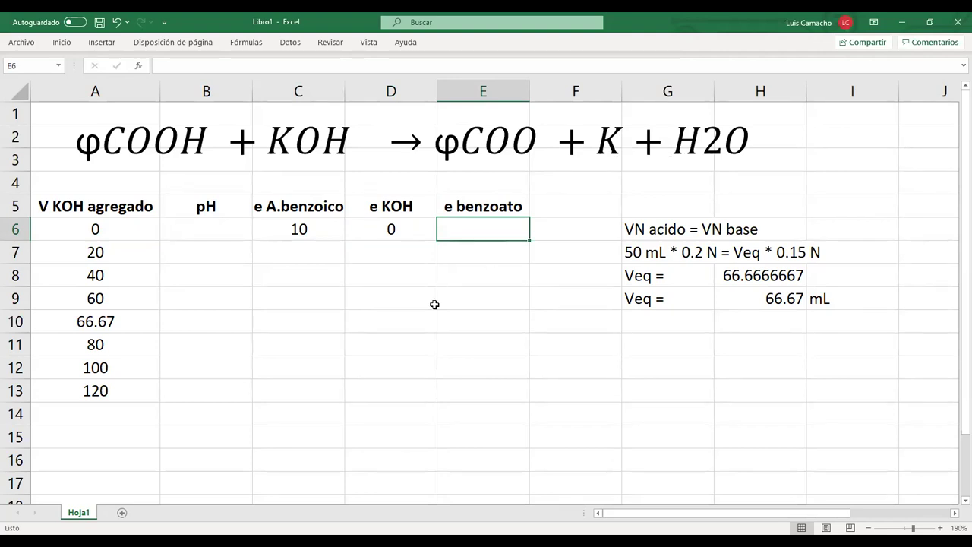
{"action": "type", "text": "+"}
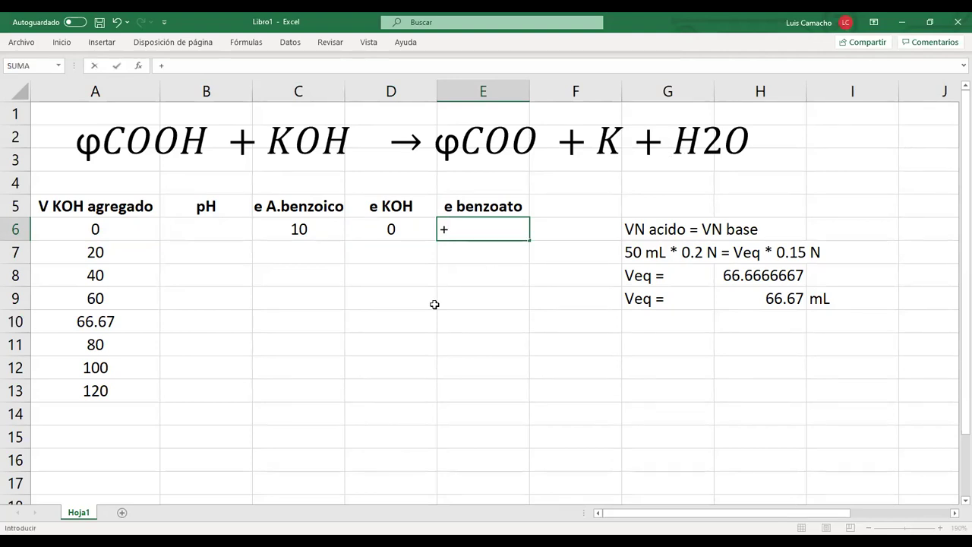
{"action": "key", "text": "Left"}
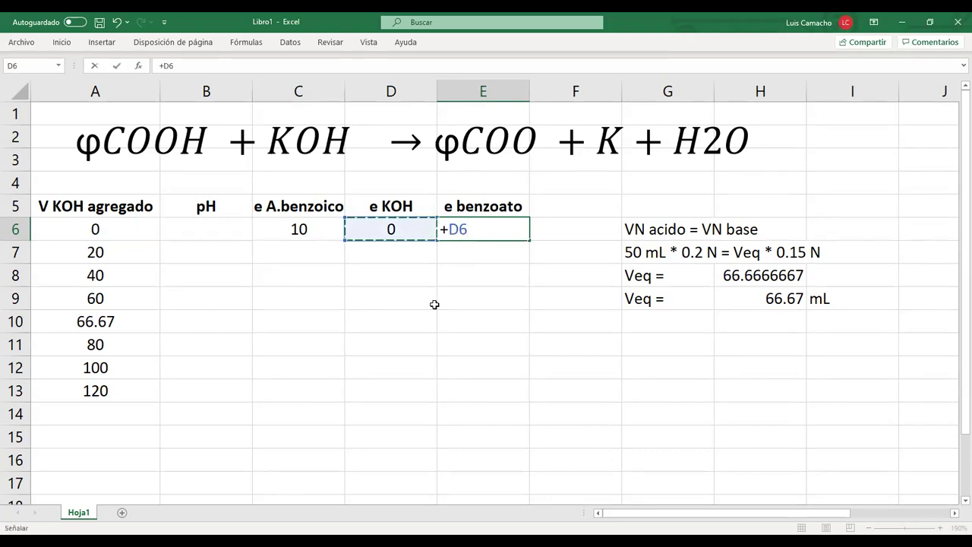
{"action": "key", "text": "Escape"}
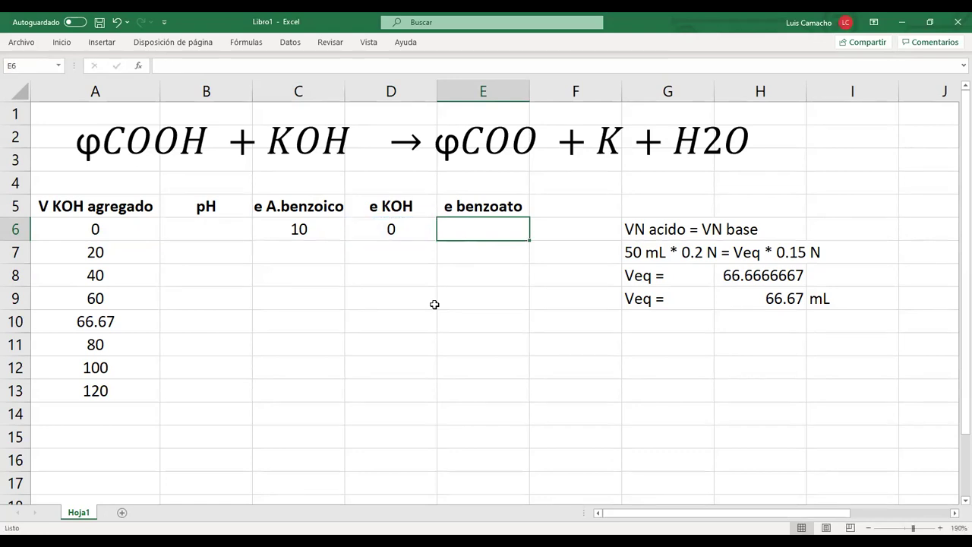
Step: Fill E6 from D6 to carry over its centering, and enter +D6 as the benzoate equivalents formula
{"action": "key", "text": "ctrl+d"}
{"action": "type", "text": "+"}
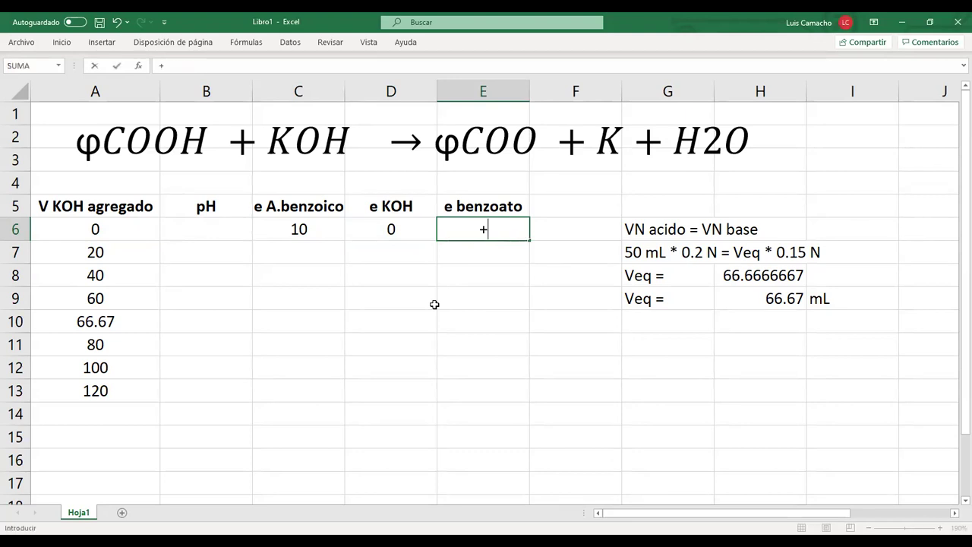
{"action": "key", "text": "Left"}
{"action": "key", "text": "Left"}
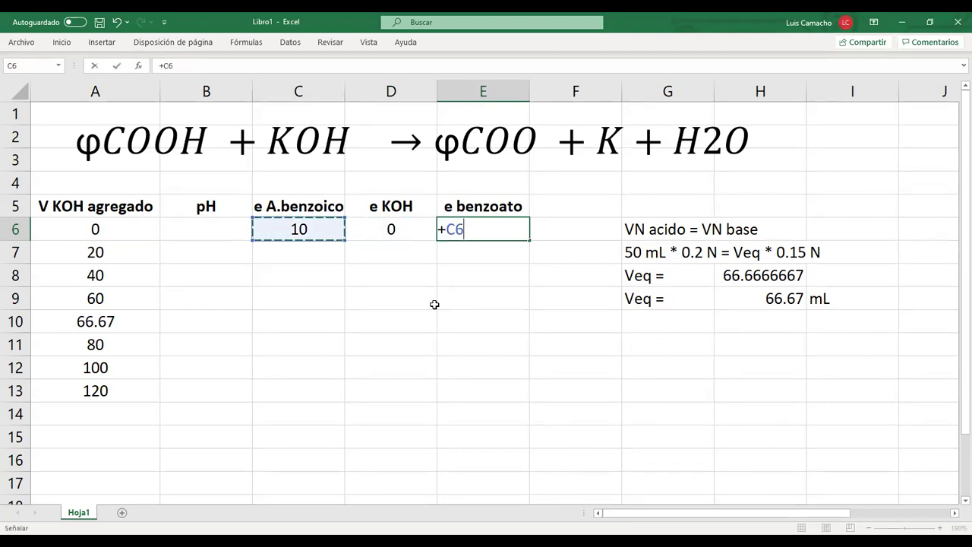
{"action": "key", "text": "Right"}
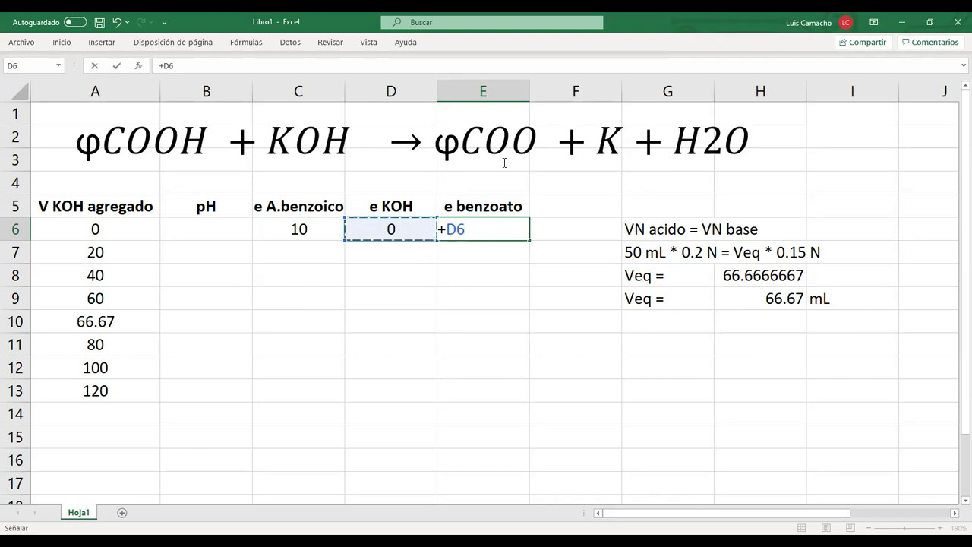
{"action": "key", "text": "Return"}
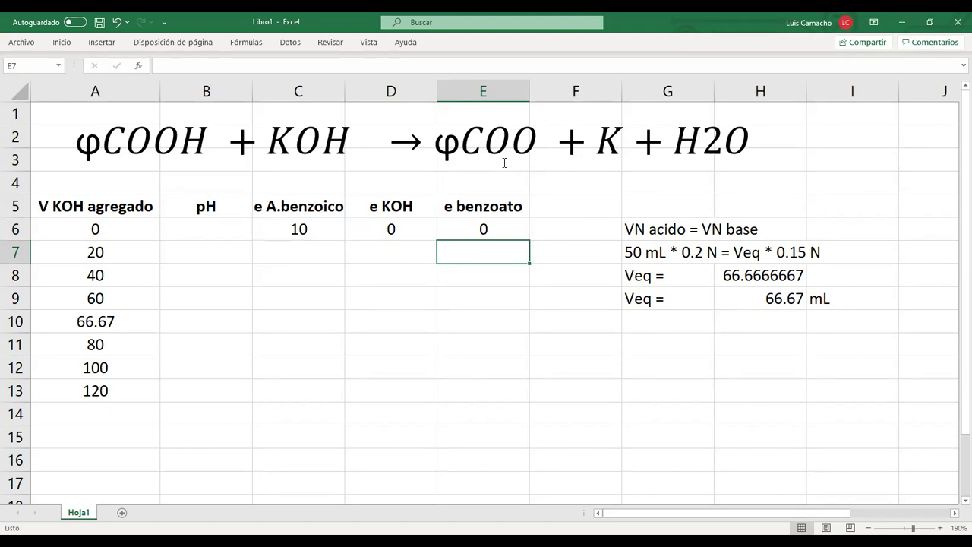
{"action": "key", "text": "Left"}
{"action": "key", "text": "Left"}
{"action": "key", "text": "Left"}
{"action": "key", "text": "Left"}
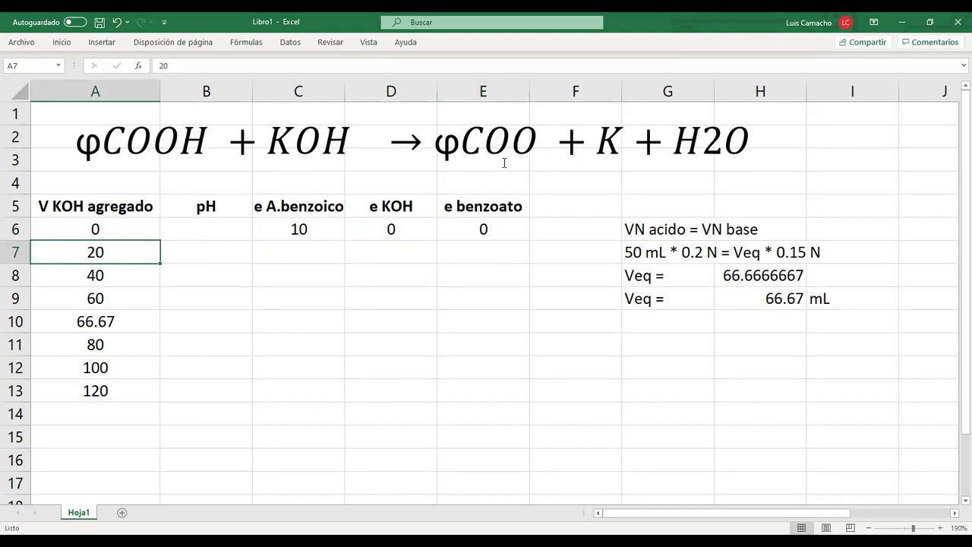
{"action": "key", "text": "Up"}
{"action": "key", "text": "Right"}
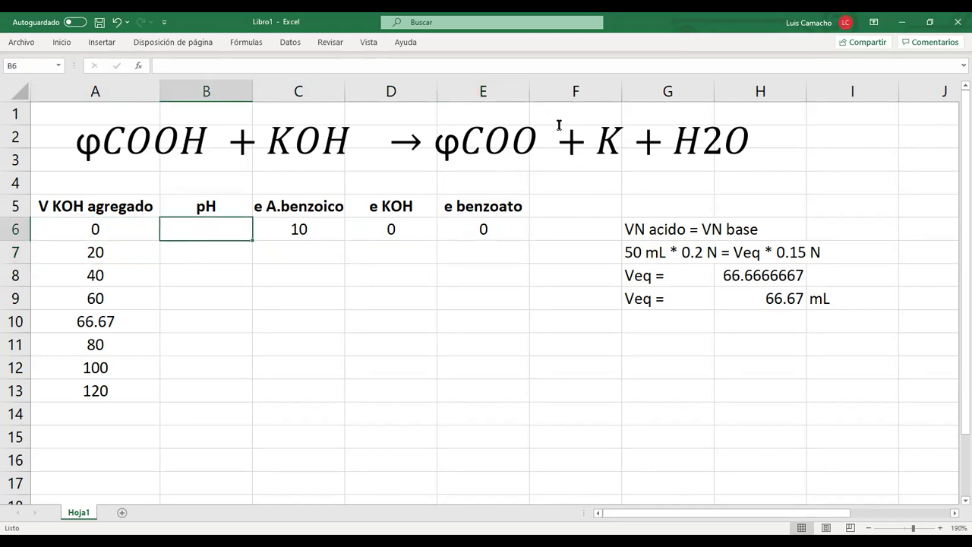
Step: Duplicate the reaction equation text box into the empty area around rows 11 and 12, and set the copy's font size to 15
{"action": "left_click", "coordinate": [503, 131]}
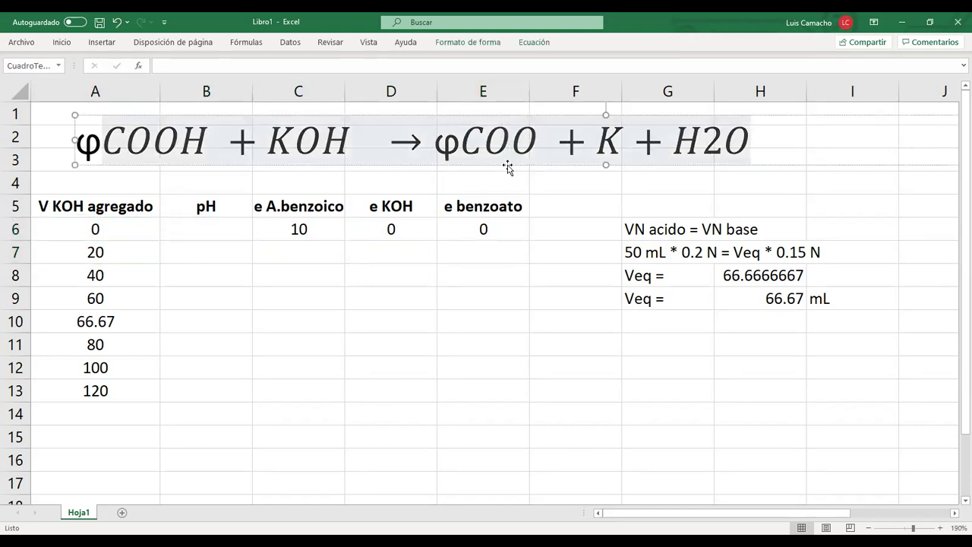
{"action": "left_click_drag", "start_coordinate": [507, 167], "coordinate": [638, 385]}
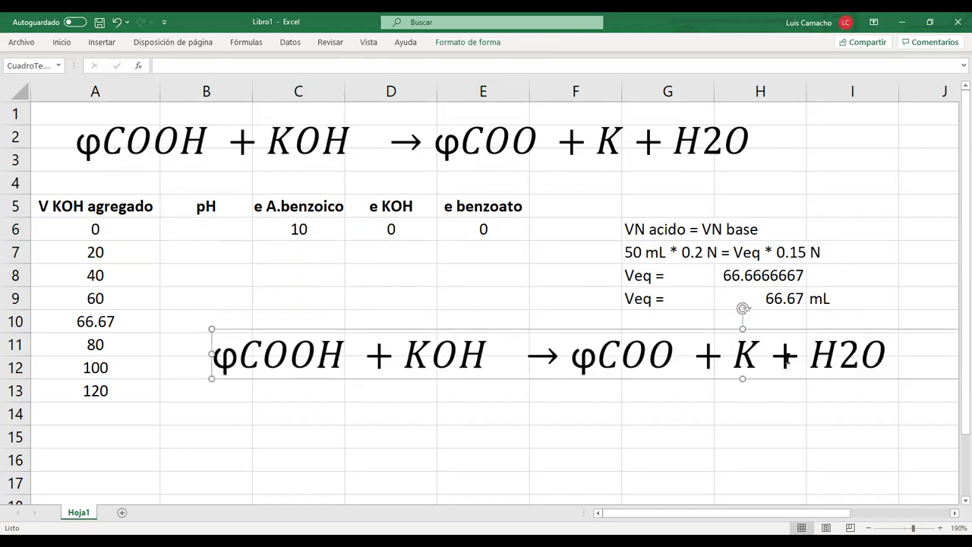
{"action": "left_click", "coordinate": [61, 42]}
{"action": "left_click", "coordinate": [195, 64]}
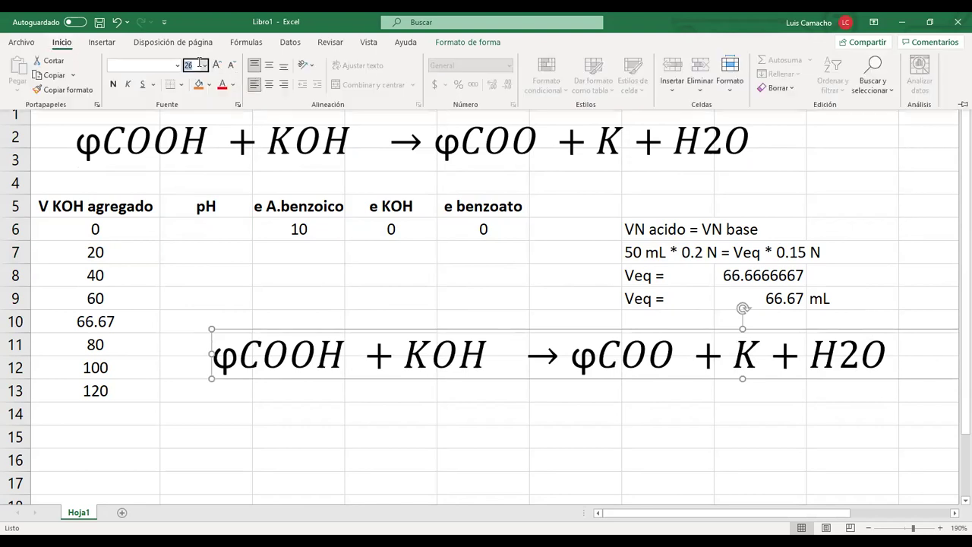
{"action": "type", "text": "15"}
{"action": "key", "text": "Return"}
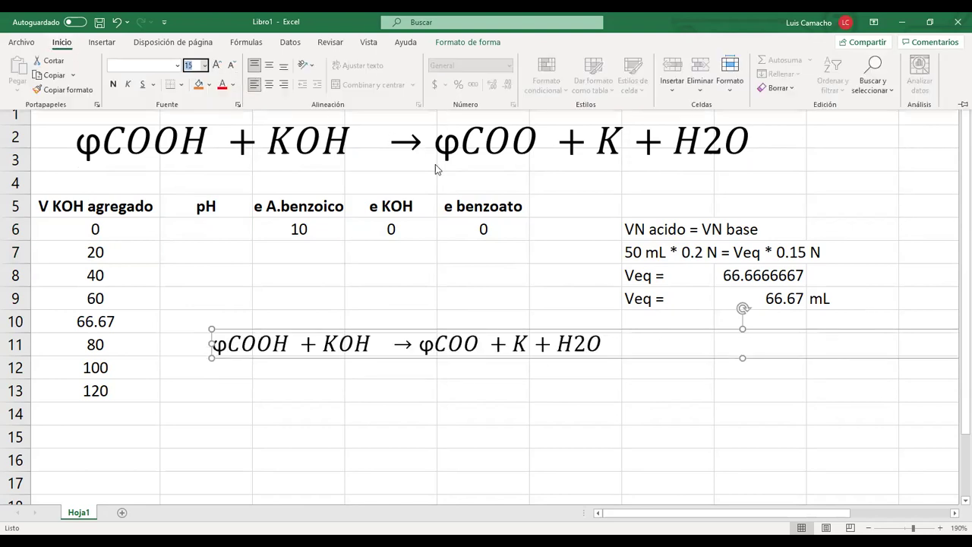
Step: Narrow the duplicated equation text box and reposition it across rows 11 and 12, starting in column C
{"action": "left_click", "coordinate": [211, 341]}
{"action": "left_click_drag", "start_coordinate": [212, 342], "coordinate": [620, 341]}
{"action": "left_click_drag", "start_coordinate": [739, 332], "coordinate": [394, 347]}
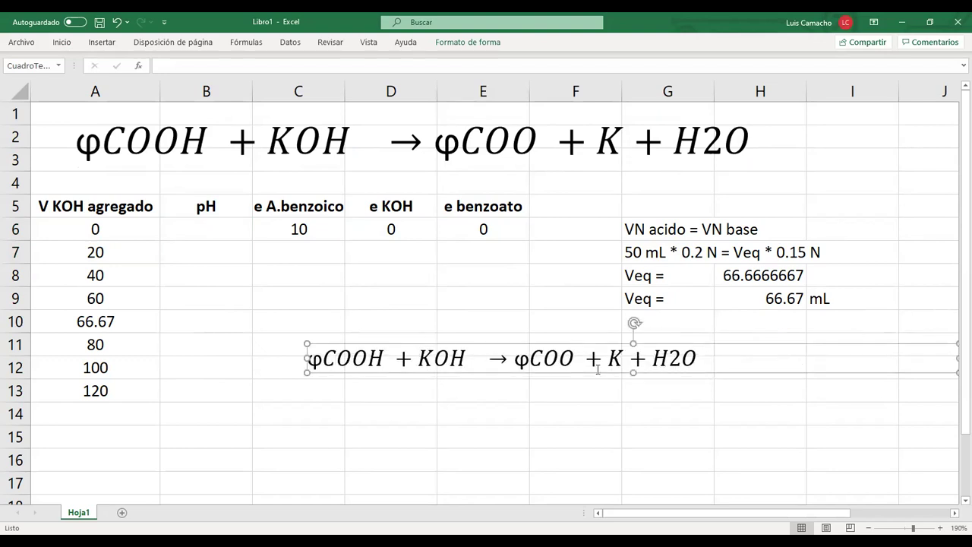
Step: Replace the reaction equation in the smaller text box with the text pH = 0.5(pKa)
{"action": "left_click", "coordinate": [698, 355]}
{"action": "key", "text": "shift+Left"}
{"action": "key", "text": "shift+Left"}
{"action": "key", "text": "shift+Left"}
{"action": "key", "text": "shift+Left"}
{"action": "key", "text": "shift+Left"}
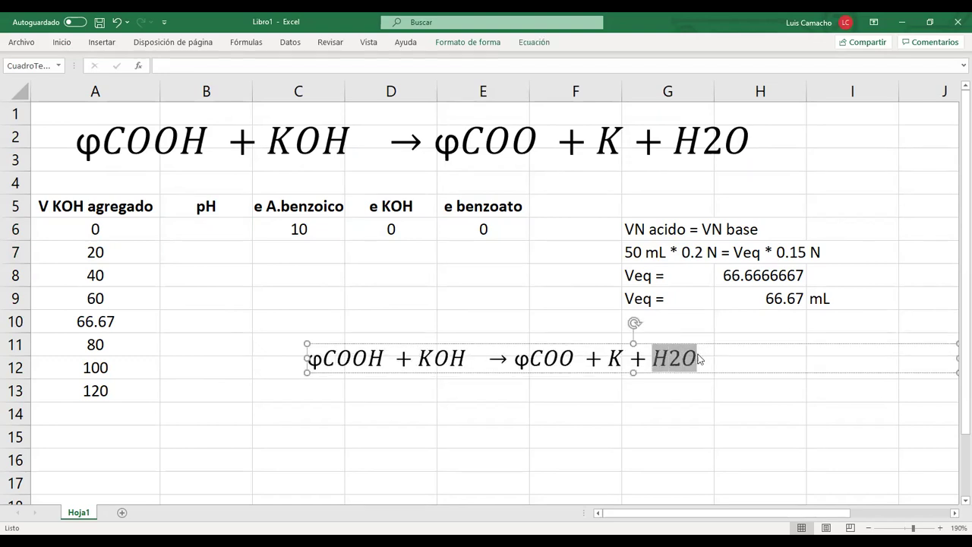
{"action": "key", "text": "shift+Home"}
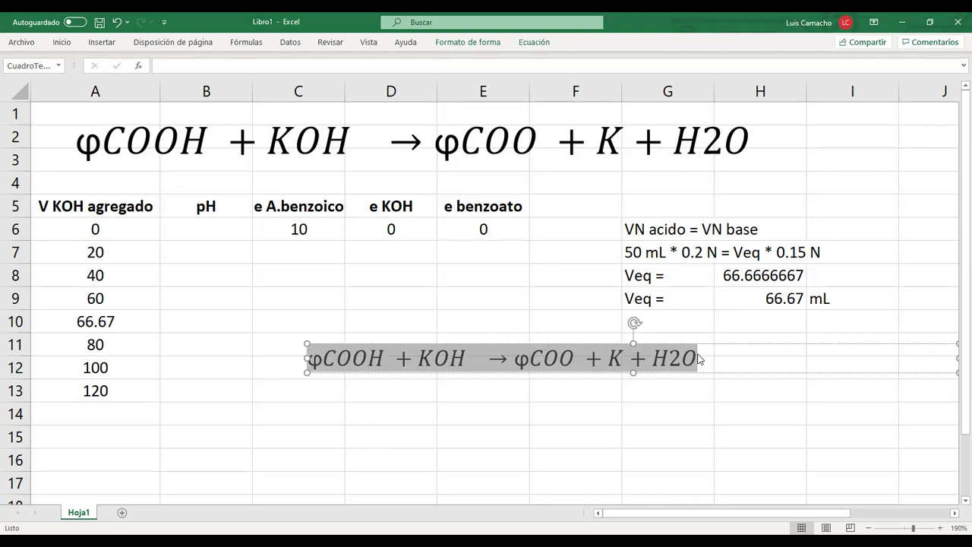
{"action": "type", "text": "pH ="}
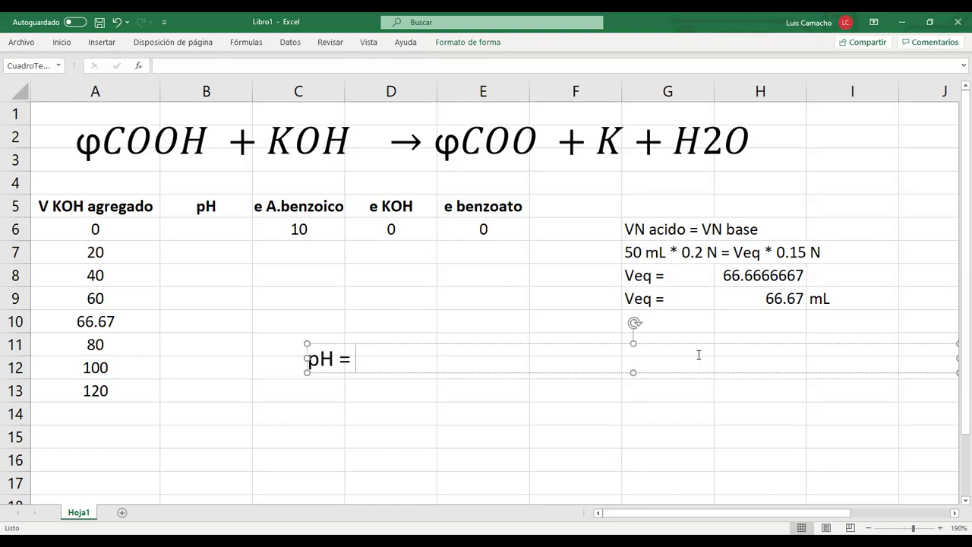
{"action": "type", "text": "0.5"}
{"action": "type", "text": "(p)"}
{"action": "key", "text": "Left"}
{"action": "type", "text": "pKa"}
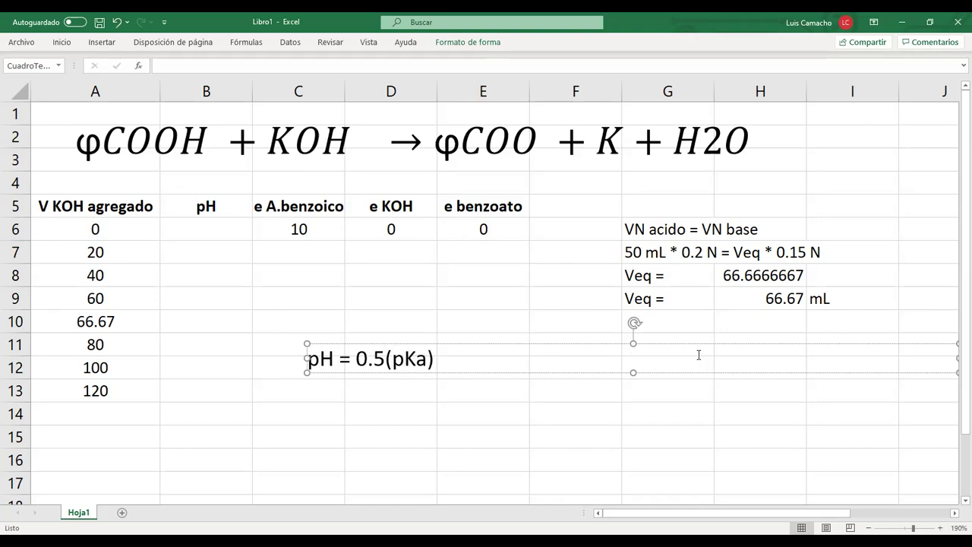
Step: Extend the text inside the parentheses so the formula reads pH = 0.5(pKa-log([A.D.]))
{"action": "type", "text": "-log"}
{"action": "type", "text": "/("}
{"action": "key", "text": "BackSpace"}
{"action": "key", "text": "BackSpace"}
{"action": "type", "text": "()"}
{"action": "key", "text": "Left"}
{"action": "type", "text": "[]"}
{"action": "key", "text": "Left"}
{"action": "type", "text": "A"}
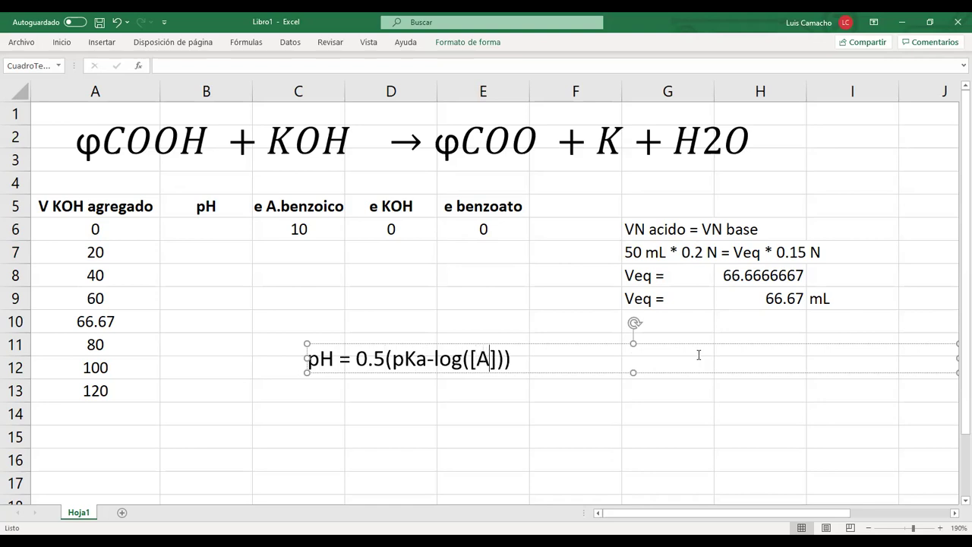
{"action": "type", "text": ".D."}
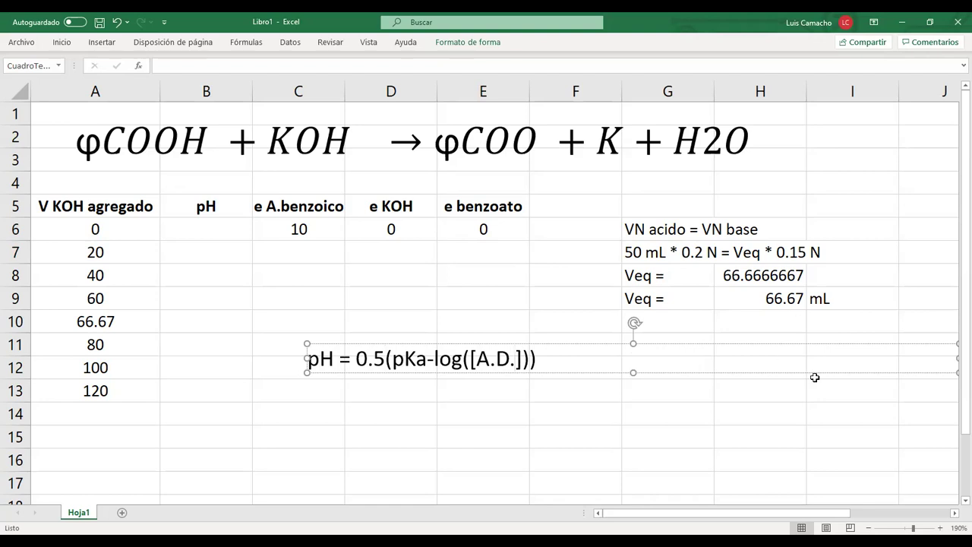
Step: Narrow the pH formula text box to fit its text and move it to row 12, across columns G and H
{"action": "left_click_drag", "start_coordinate": [958, 357], "coordinate": [431, 370]}
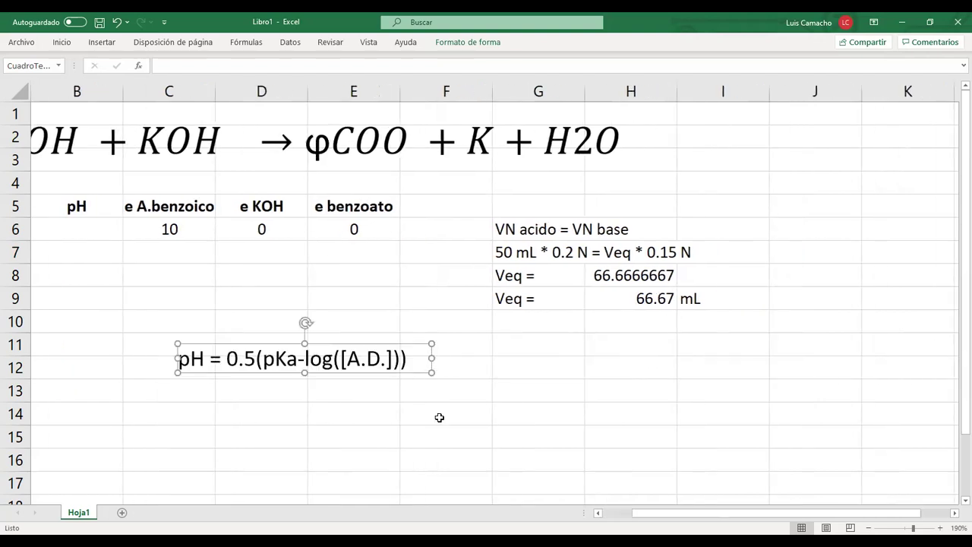
{"action": "left_click", "coordinate": [439, 417]}
{"action": "key", "text": "Left"}
{"action": "key", "text": "Left"}
{"action": "key", "text": "Left"}
{"action": "key", "text": "Left"}
{"action": "key", "text": "Left"}
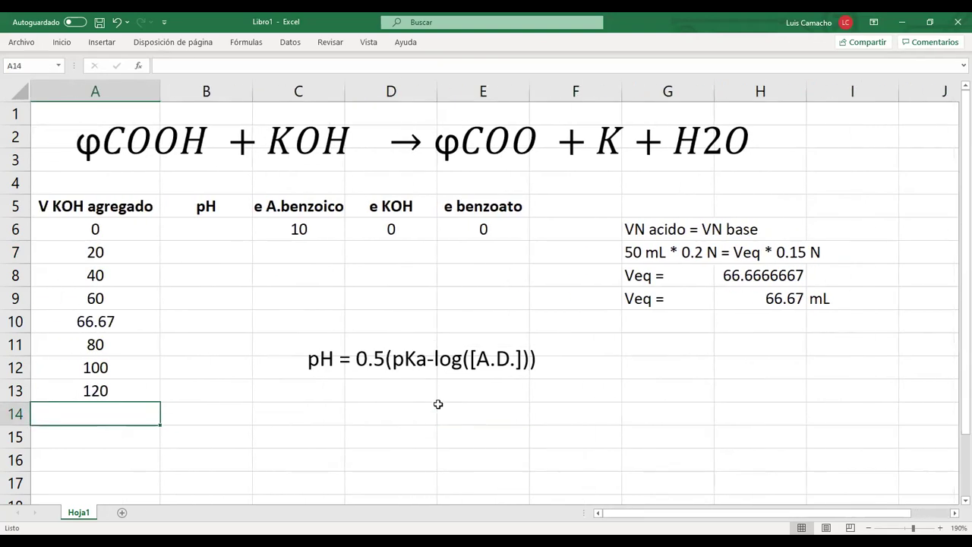
{"action": "left_click", "coordinate": [432, 361]}
{"action": "left_click_drag", "start_coordinate": [465, 339], "coordinate": [769, 348]}
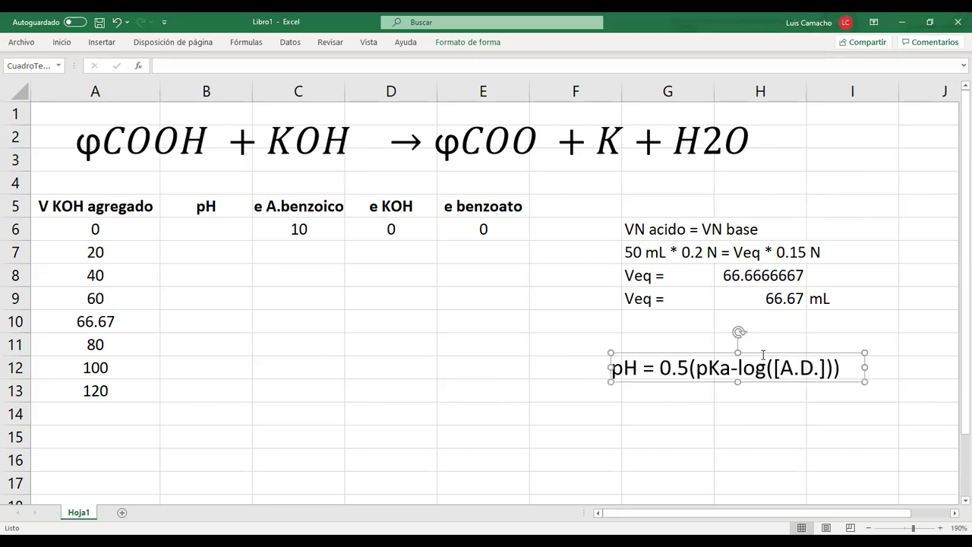
Step: Enter the label Inicialmente in G11 above the formula and the label pH = in G13 below it
{"action": "left_click", "coordinate": [633, 337]}
{"action": "type", "text": "I"}
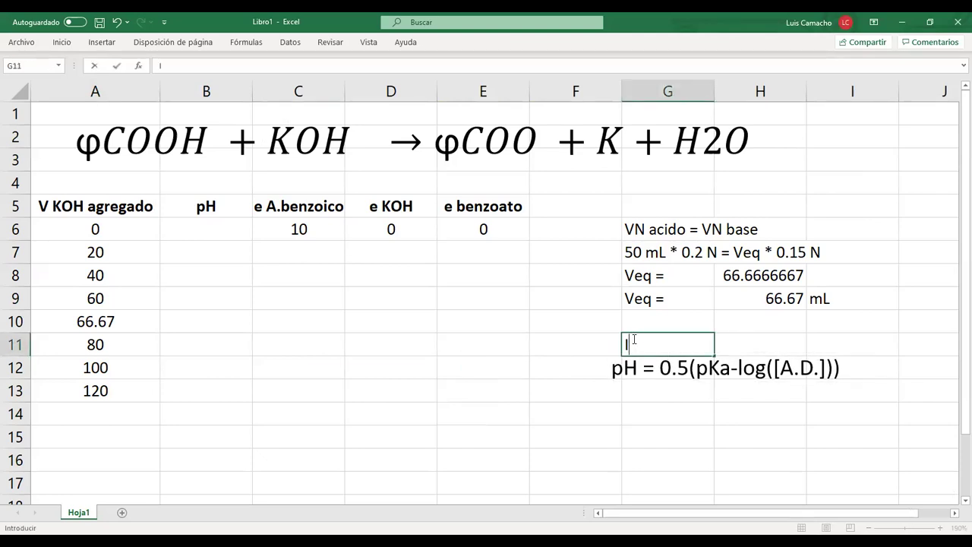
{"action": "type", "text": "nicialmente"}
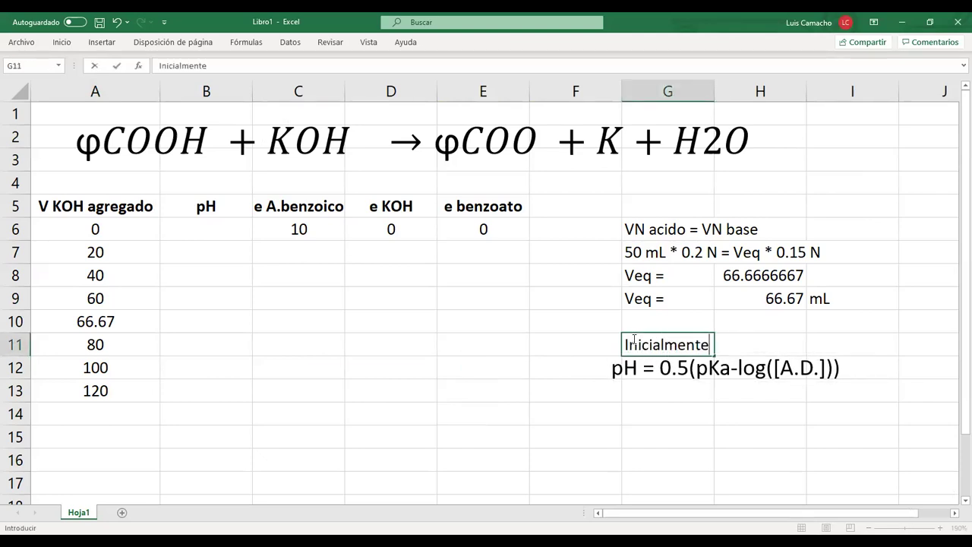
{"action": "key", "text": "Return"}
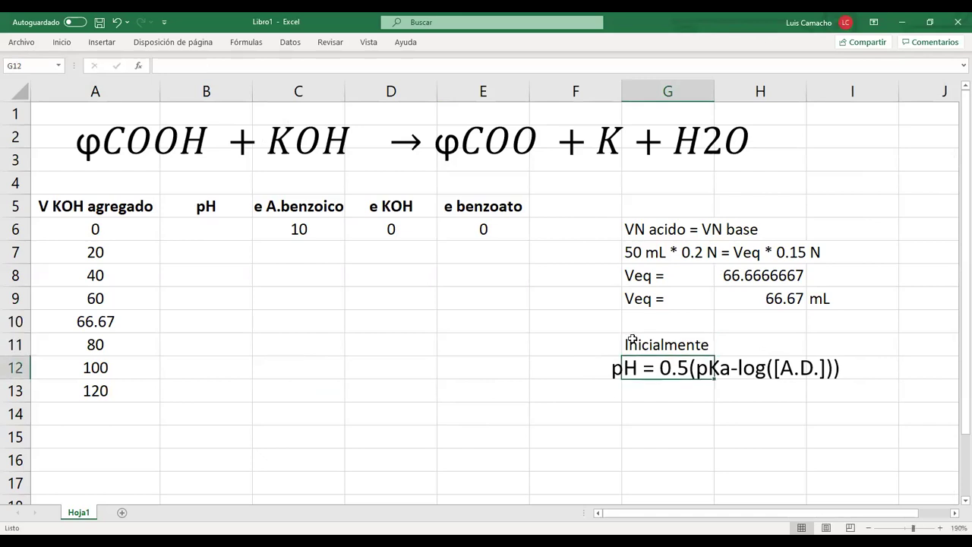
{"action": "left_click", "coordinate": [662, 390]}
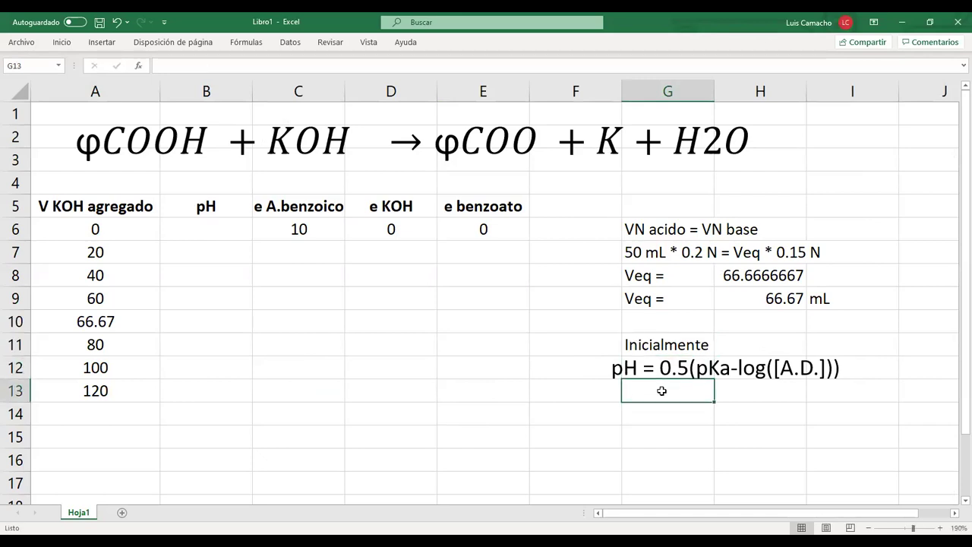
{"action": "type", "text": "pH ="}
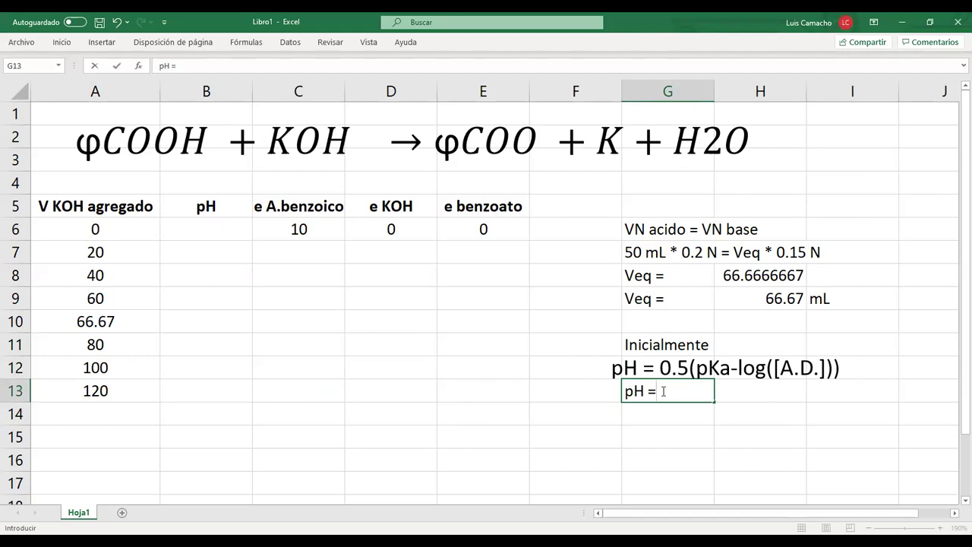
{"action": "key", "text": "Tab"}
Step: Enter the initial pH formula +.5*(4.18-LOG10(0.2)) in H13
{"action": "type", "text": "+.5*"}
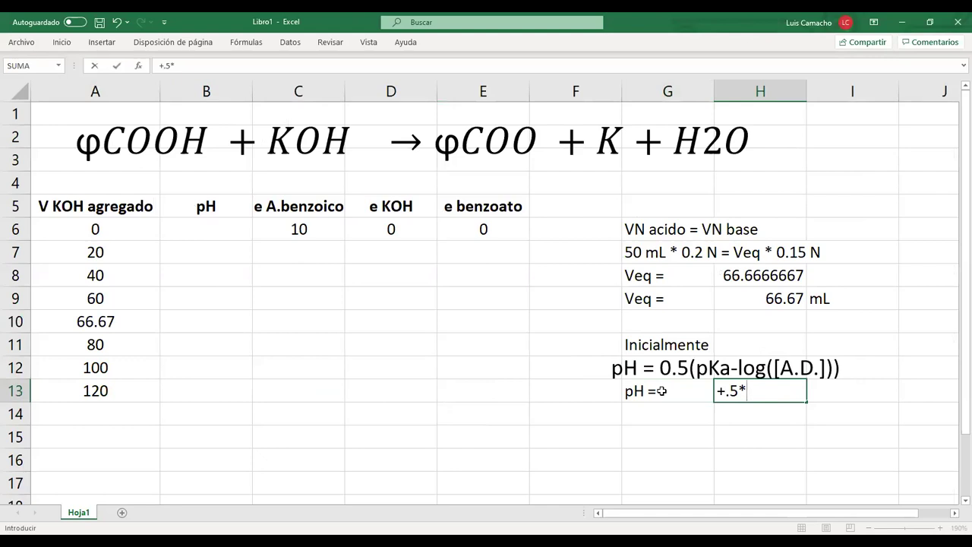
{"action": "type", "text": "(4.18"}
{"action": "type", "text": "-lo"}
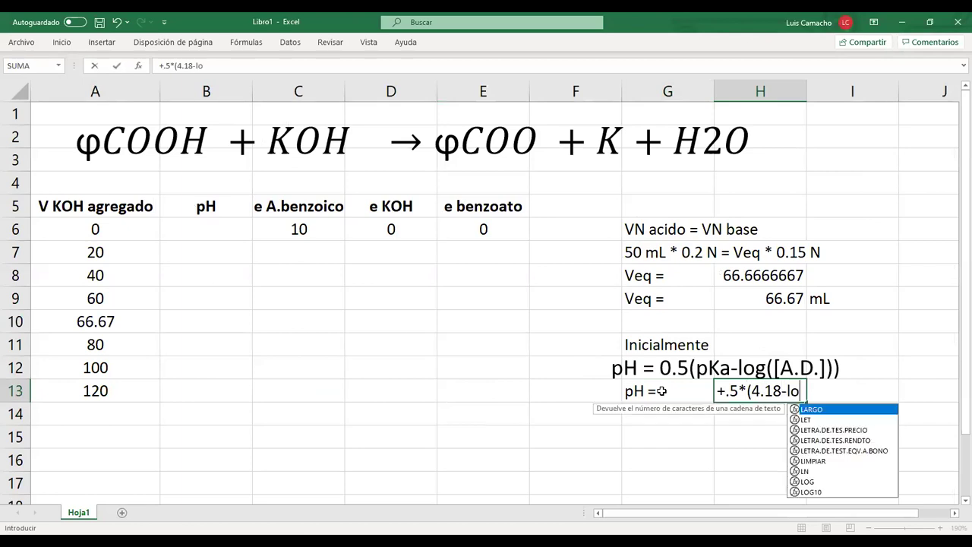
{"action": "type", "text": "h¿g"}
{"action": "key", "text": "BackSpace"}
{"action": "key", "text": "BackSpace"}
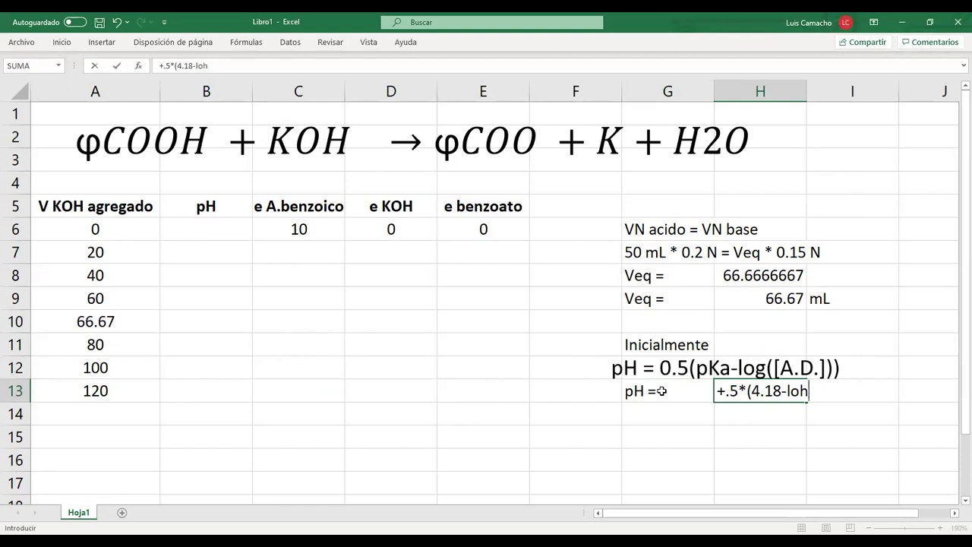
{"action": "key", "text": "BackSpace"}
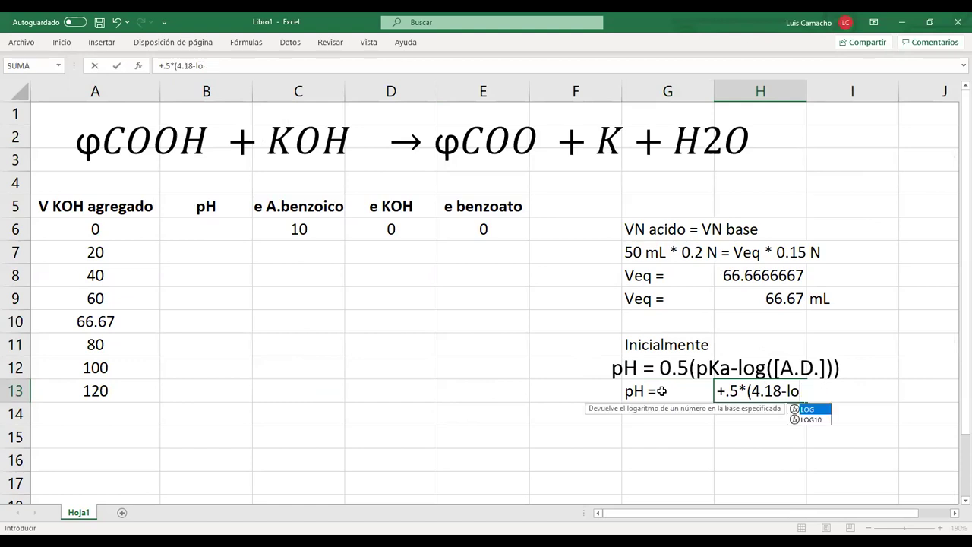
{"action": "left_click", "coordinate": [815, 420]}
{"action": "double_click", "coordinate": [816, 420]}
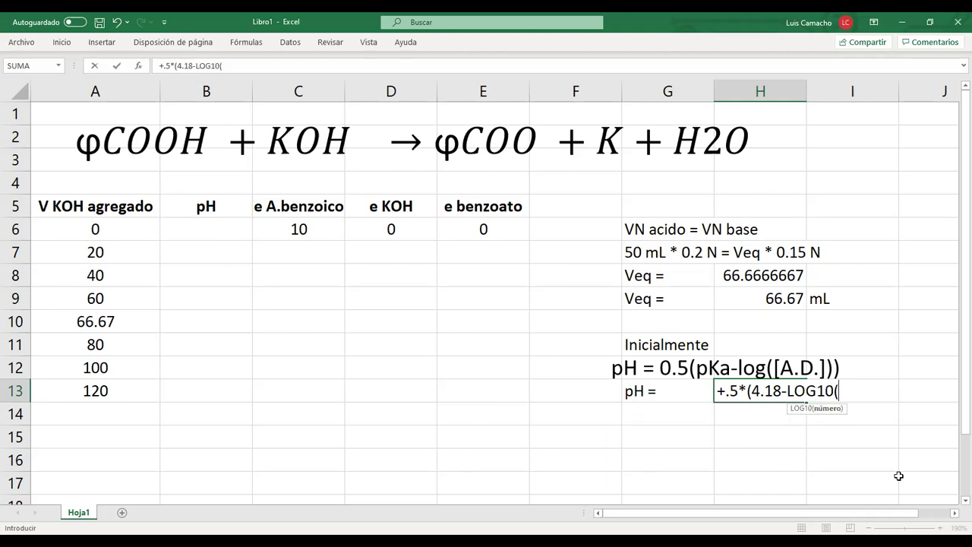
{"action": "type", "text": ".2)"}
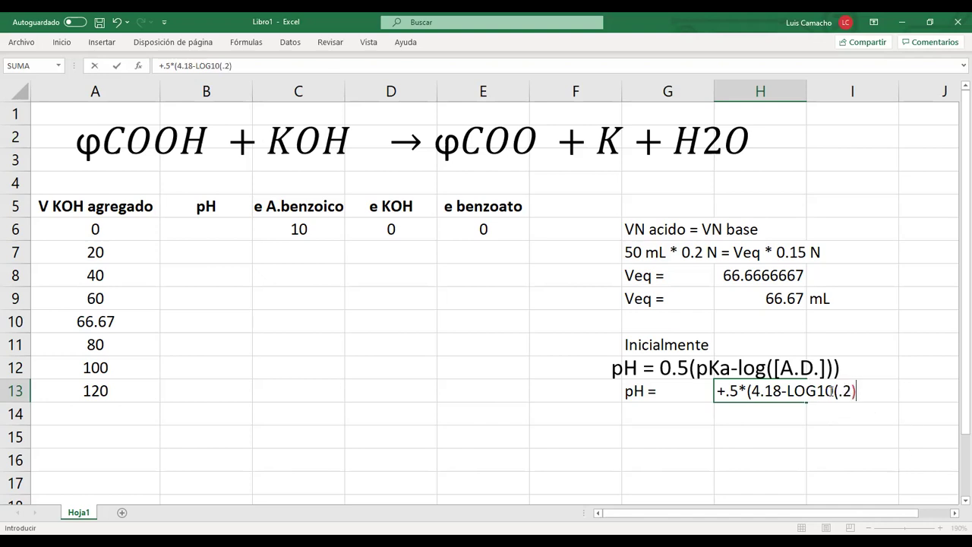
{"action": "left_click", "coordinate": [838, 391]}
{"action": "type", "text": "0"}
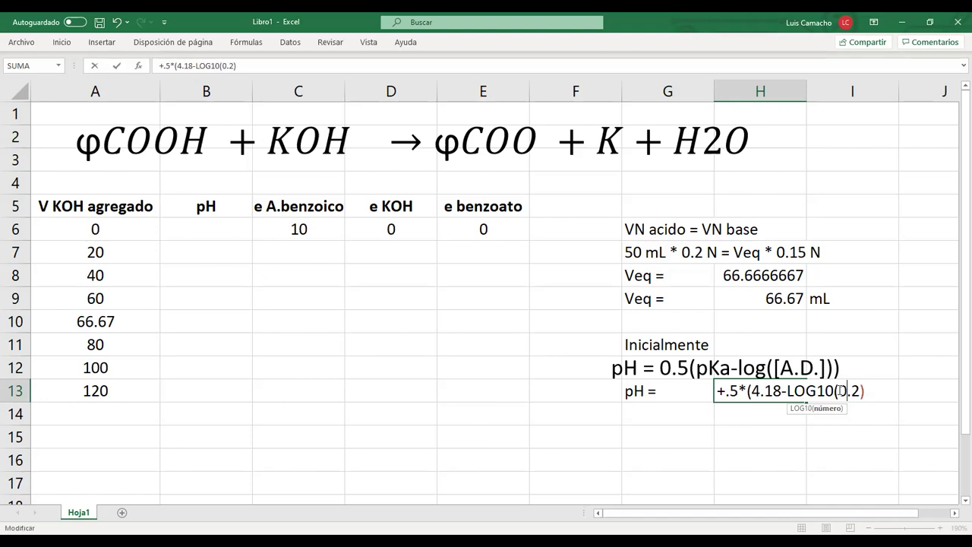
{"action": "left_click", "coordinate": [869, 391]}
{"action": "type", "text": ")"}
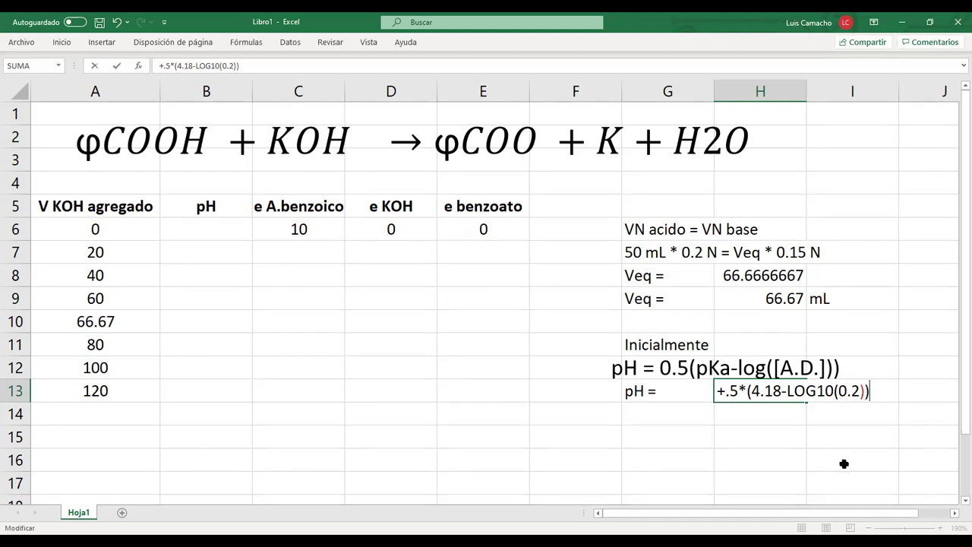
{"action": "key", "text": "Return"}
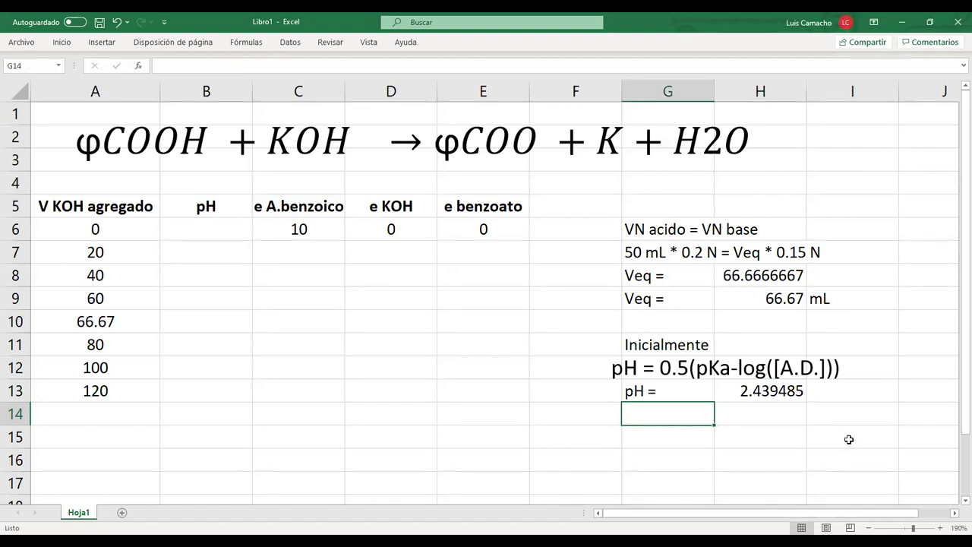
Step: Reduce the initial pH in H13 to two decimal places
{"action": "left_click", "coordinate": [773, 395]}
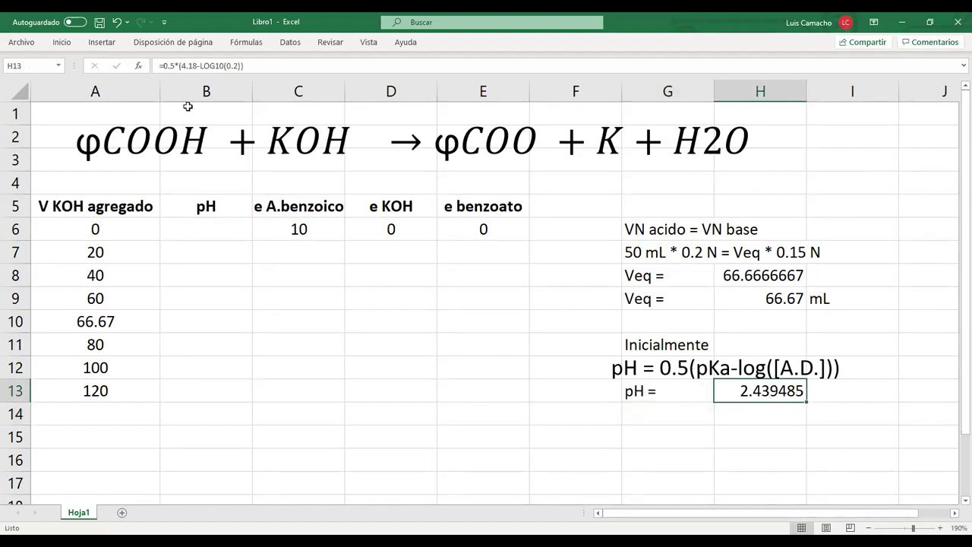
{"action": "left_click", "coordinate": [61, 46]}
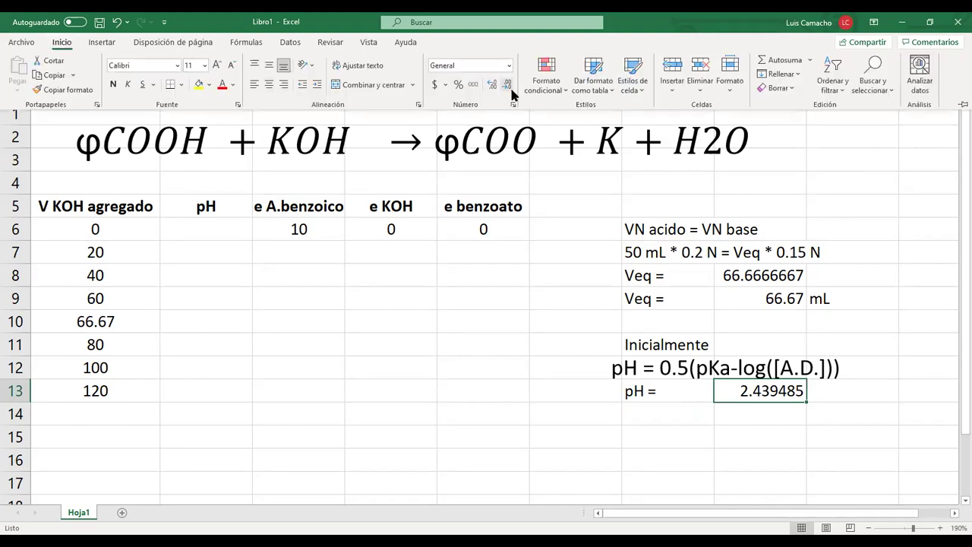
{"action": "left_click", "coordinate": [508, 86]}
{"action": "left_click", "coordinate": [507, 87]}
{"action": "left_click", "coordinate": [508, 87]}
{"action": "left_click", "coordinate": [508, 87]}
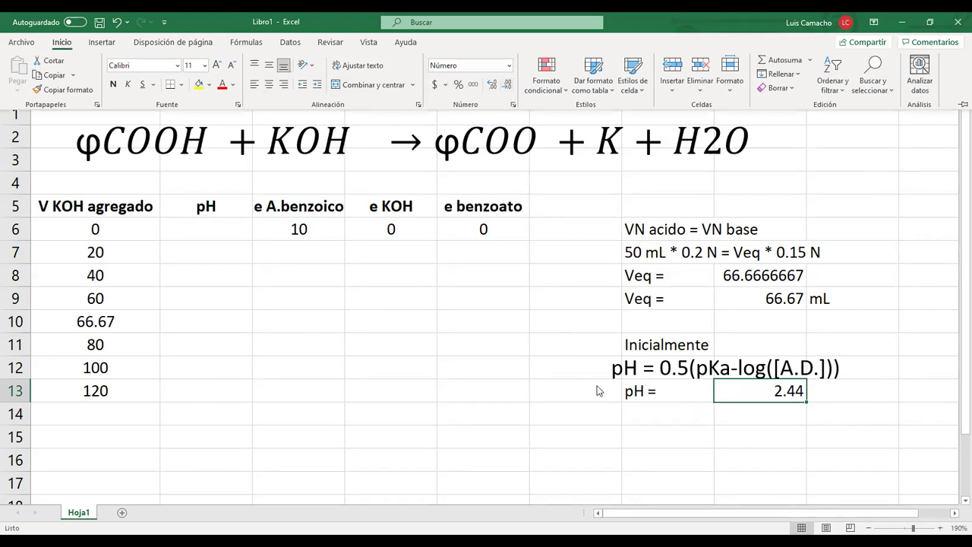
{"action": "left_click", "coordinate": [689, 416]}
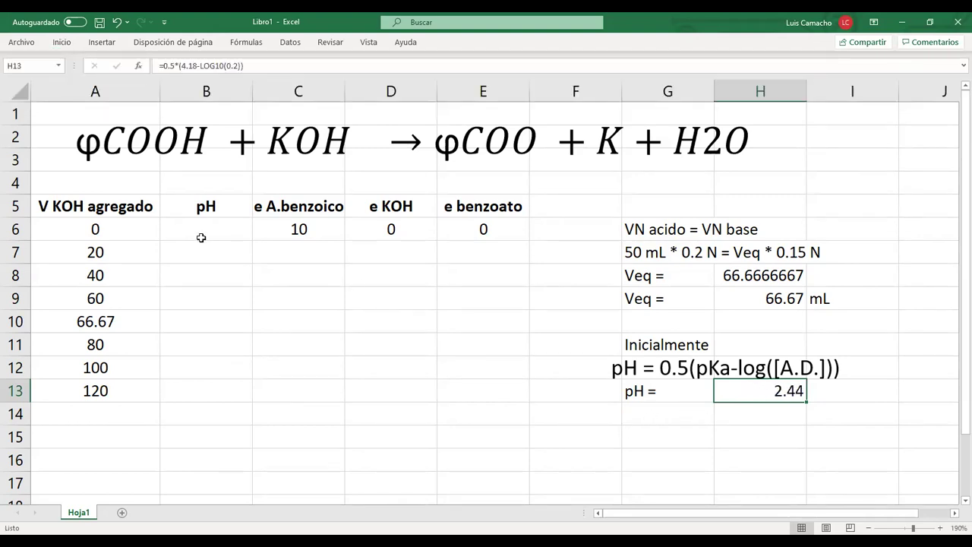
Step: Enter +H13 in B6 to link the pH at 0 mL of added KOH to the calculated initial pH
{"action": "left_click", "coordinate": [221, 225]}
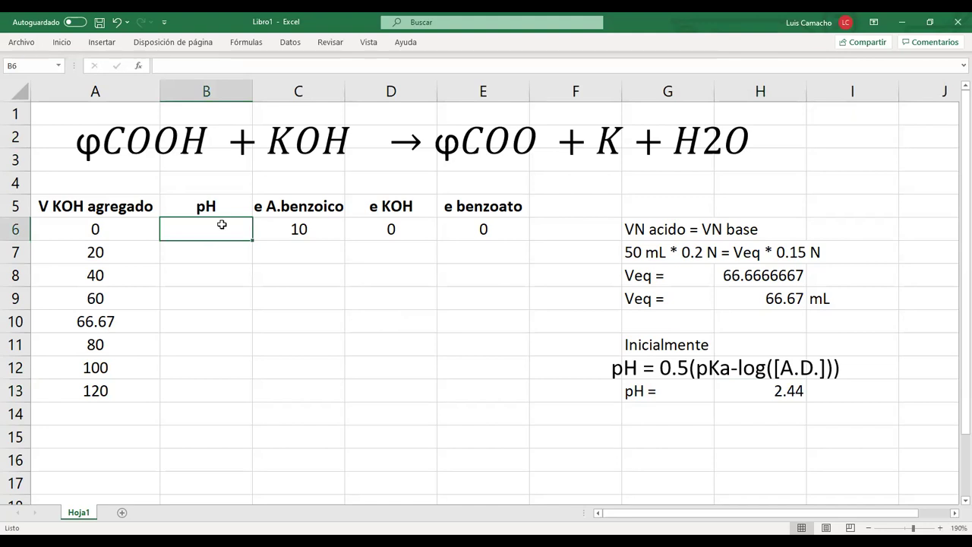
{"action": "type", "text": "0"}
{"action": "type", "text": "+"}
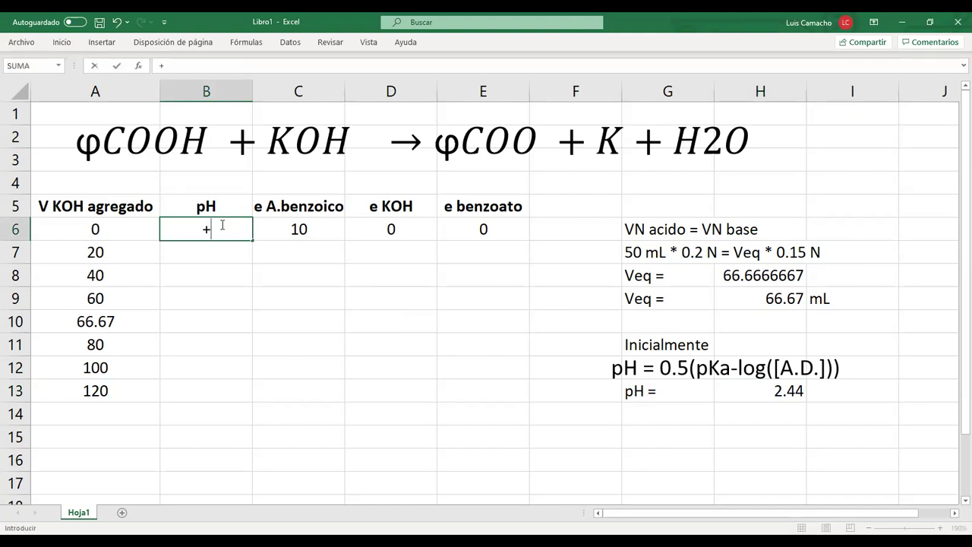
{"action": "left_click", "coordinate": [770, 391]}
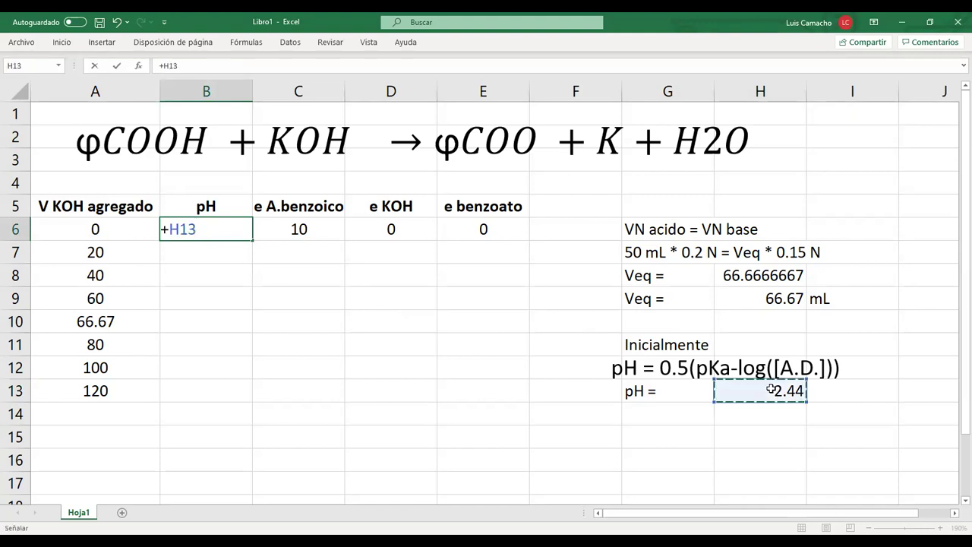
{"action": "key", "text": "Return"}
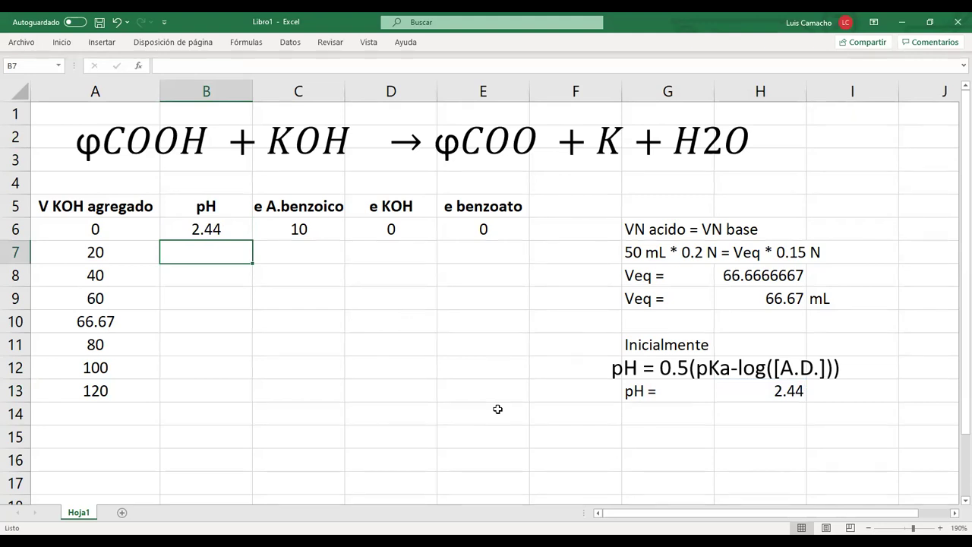
{"action": "key", "text": "Up"}
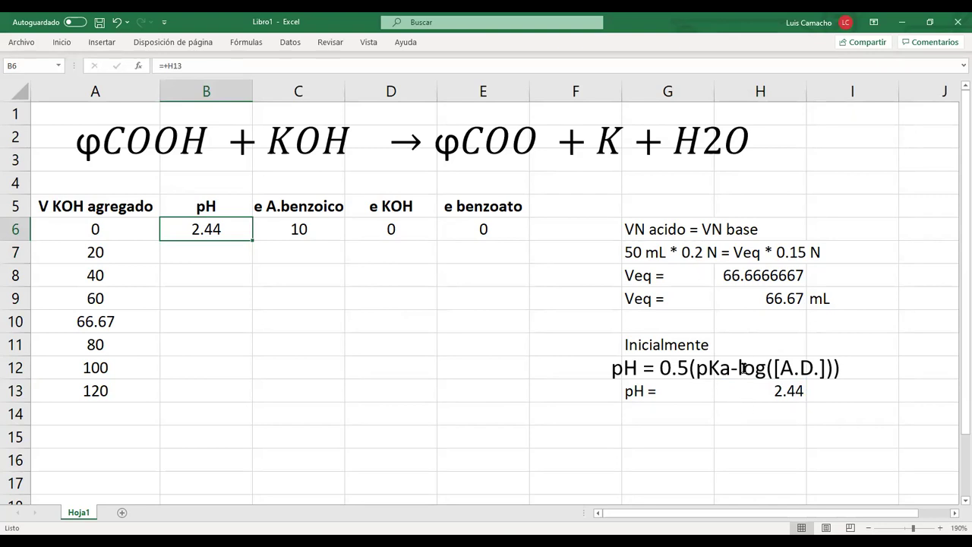
{"action": "key", "text": "Down"}
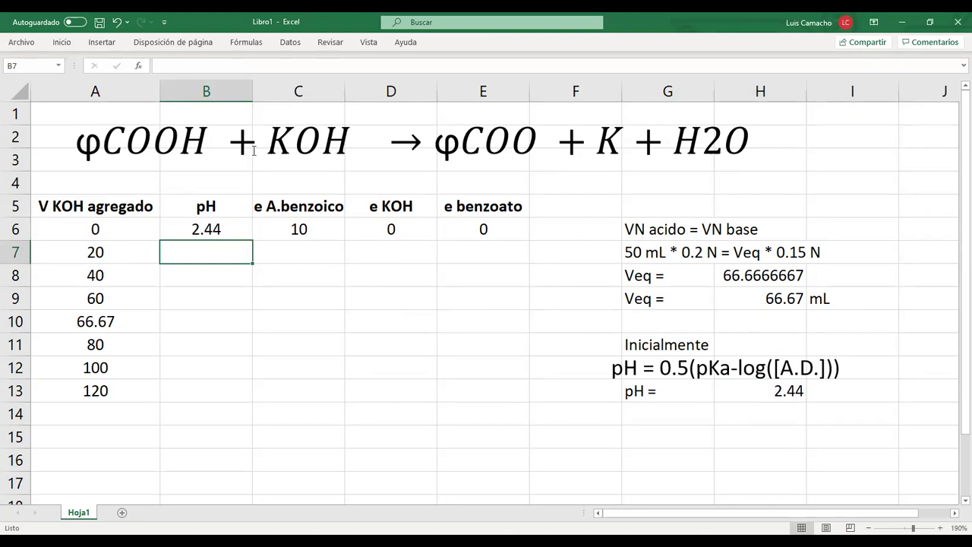
Step: Fill the KOH equivalents formula into D7 as =+A7*0.15 for the 20 mL addition
{"action": "left_click", "coordinate": [111, 256]}
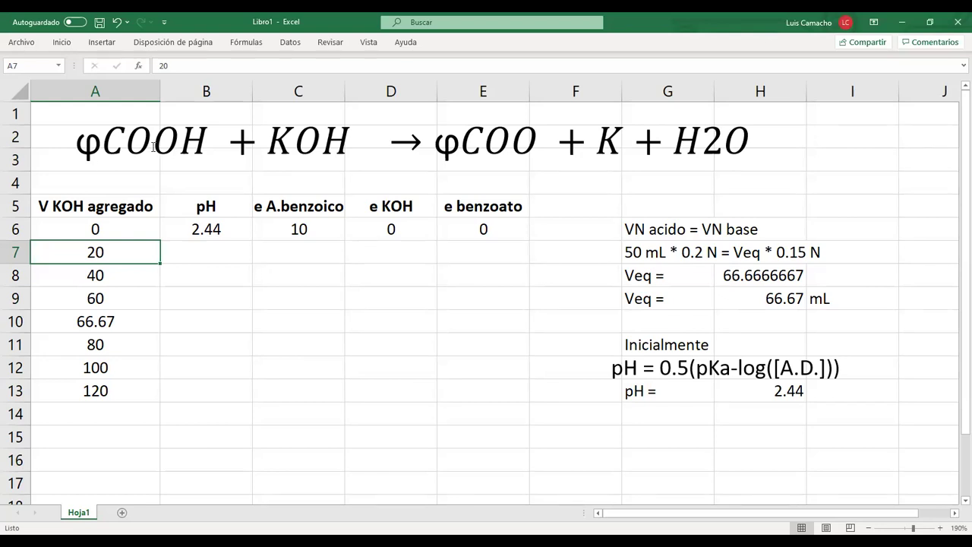
{"action": "left_click", "coordinate": [306, 256]}
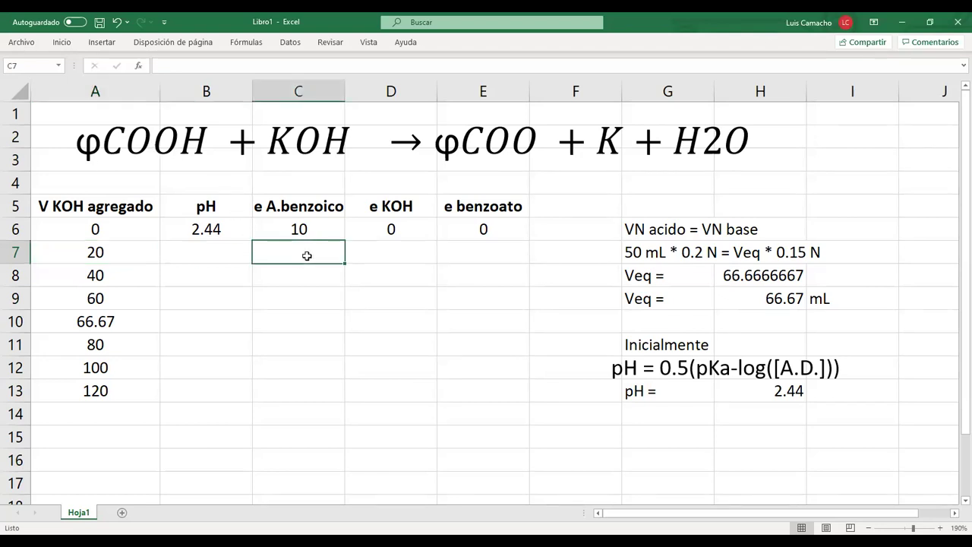
{"action": "left_click", "coordinate": [375, 254]}
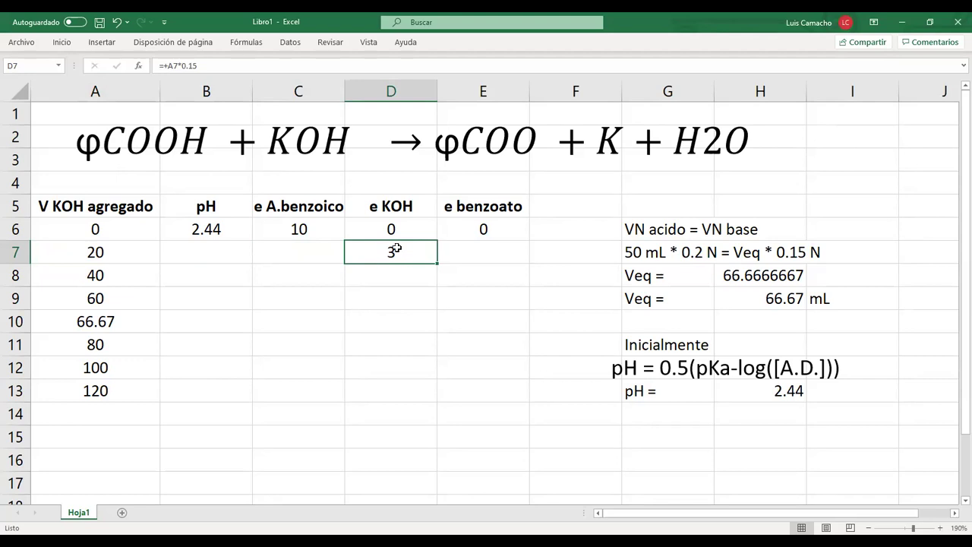
{"action": "left_click", "coordinate": [311, 256]}
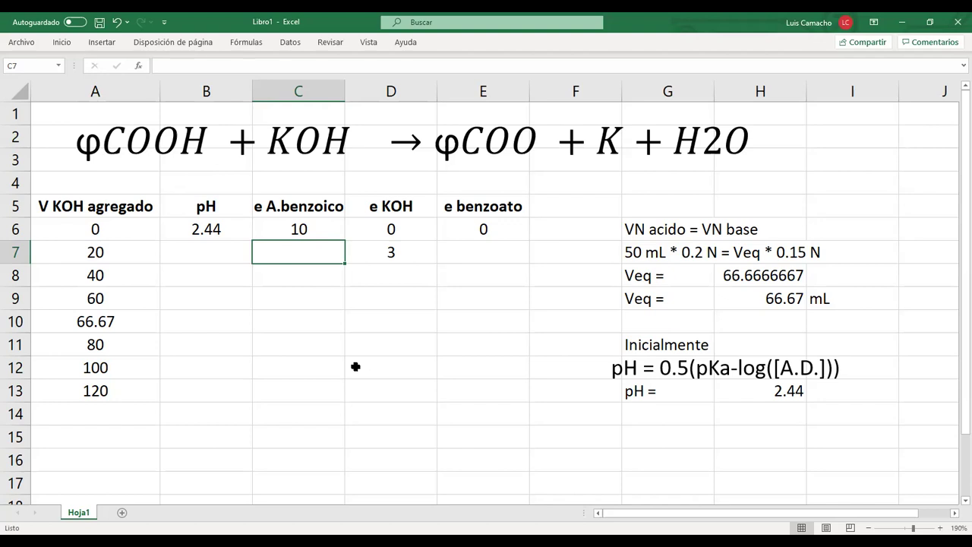
{"action": "type", "text": "+1"}
{"action": "key", "text": "Escape"}
{"action": "key", "text": "ctrl+d"}
{"action": "type", "text": "10"}
{"action": "key", "text": "BackSpace"}
{"action": "key", "text": "BackSpace"}
{"action": "type", "text": "+10"}
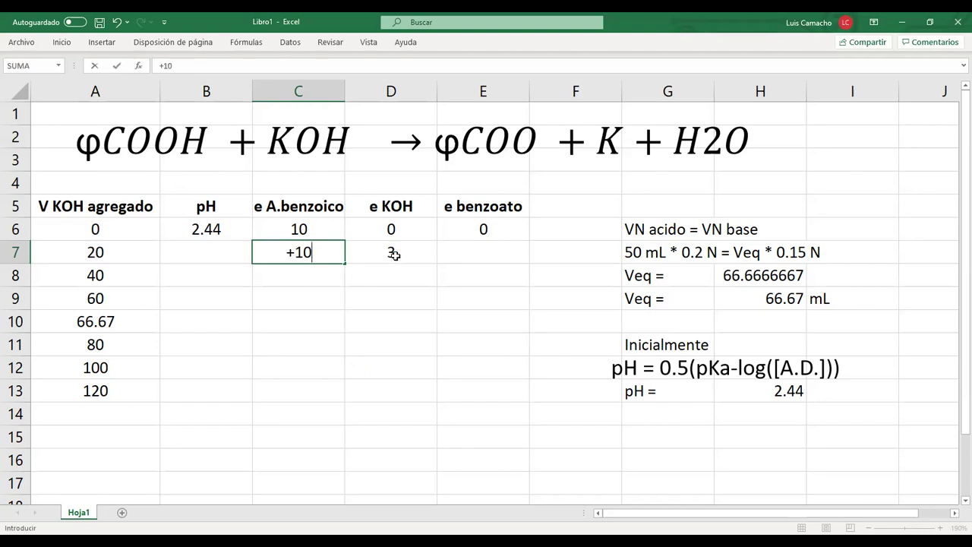
{"action": "left_click", "coordinate": [395, 254]}
{"action": "left_click", "coordinate": [330, 252]}
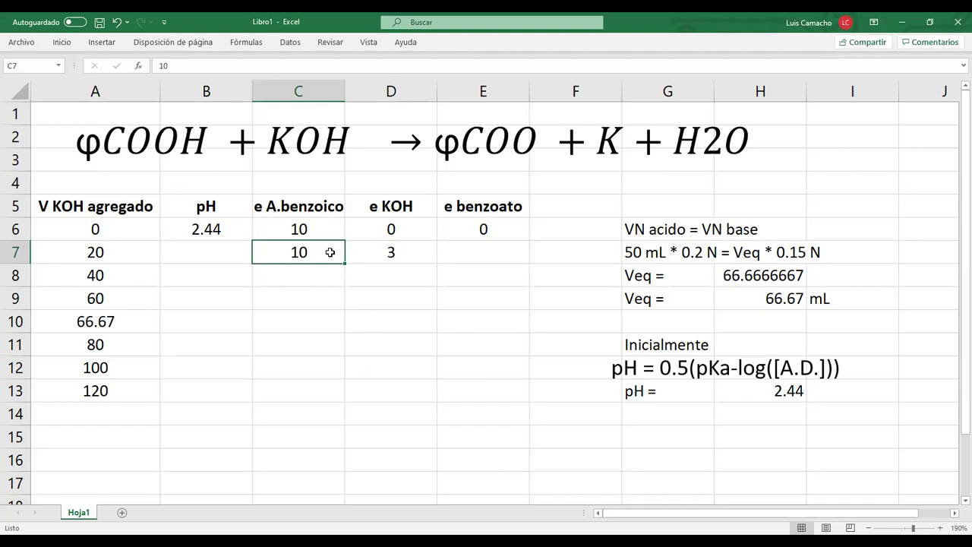
Step: Enter +10-D7 in C7 to calculate the remaining benzoic acid equivalents after 20 mL of KOH
{"action": "double_click", "coordinate": [332, 252]}
{"action": "key", "text": "Home"}
{"action": "type", "text": "+10-"}
{"action": "left_click", "coordinate": [398, 248]}
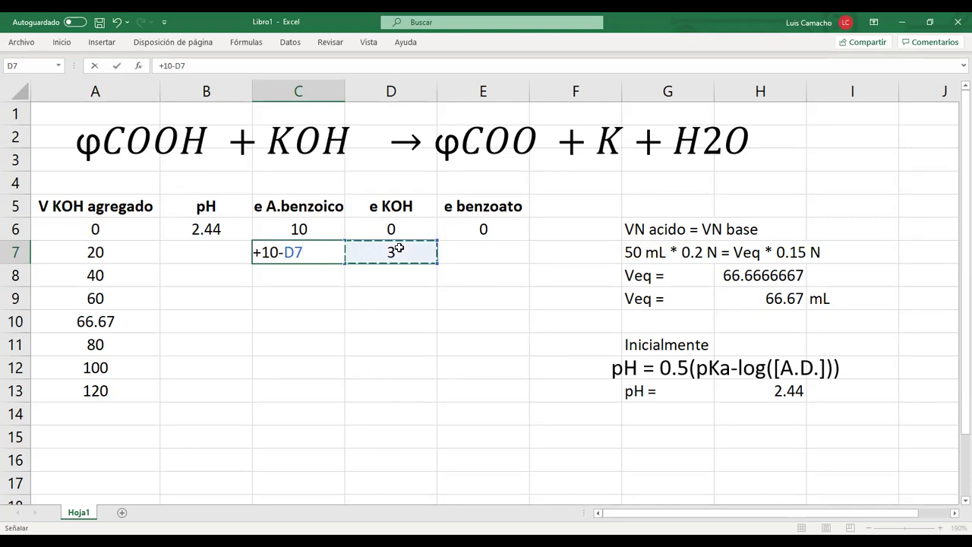
{"action": "key", "text": "Return"}
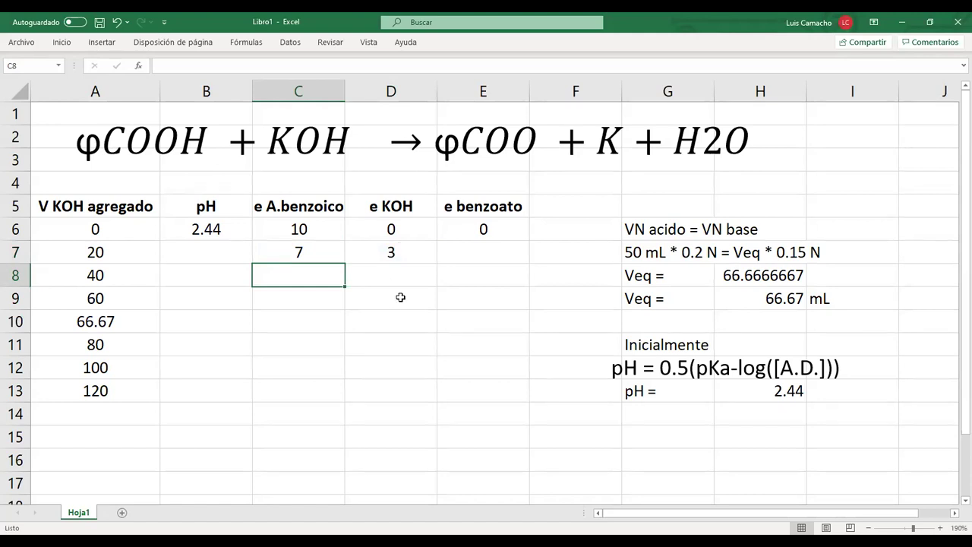
Step: Set the benzoate equivalents in E7 equal to the KOH equivalents with the formula =+D7
{"action": "left_click", "coordinate": [388, 255]}
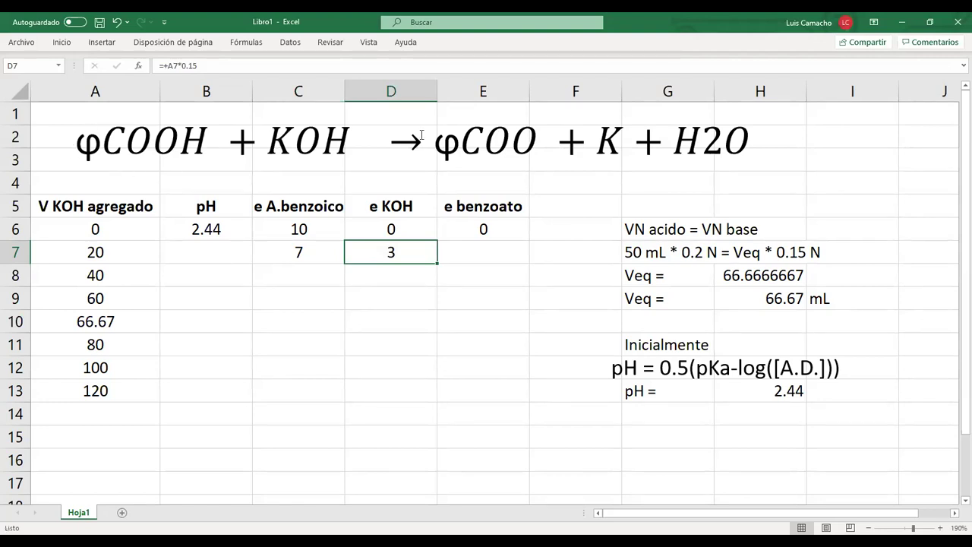
{"action": "left_click", "coordinate": [458, 247]}
{"action": "key", "text": "ctrl+j"}
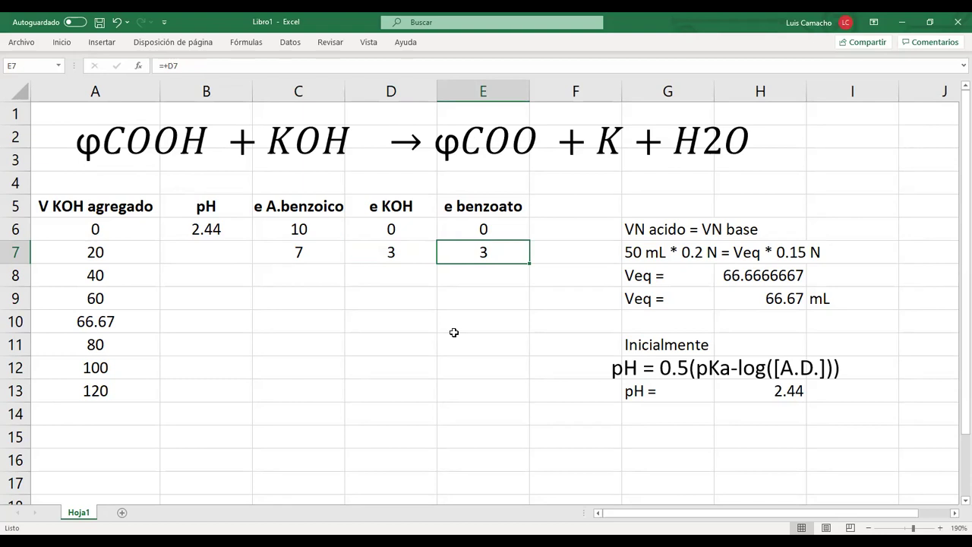
Step: Add the column header VT in F5 for the total volume
{"action": "left_click", "coordinate": [224, 252]}
{"action": "left_click", "coordinate": [558, 197]}
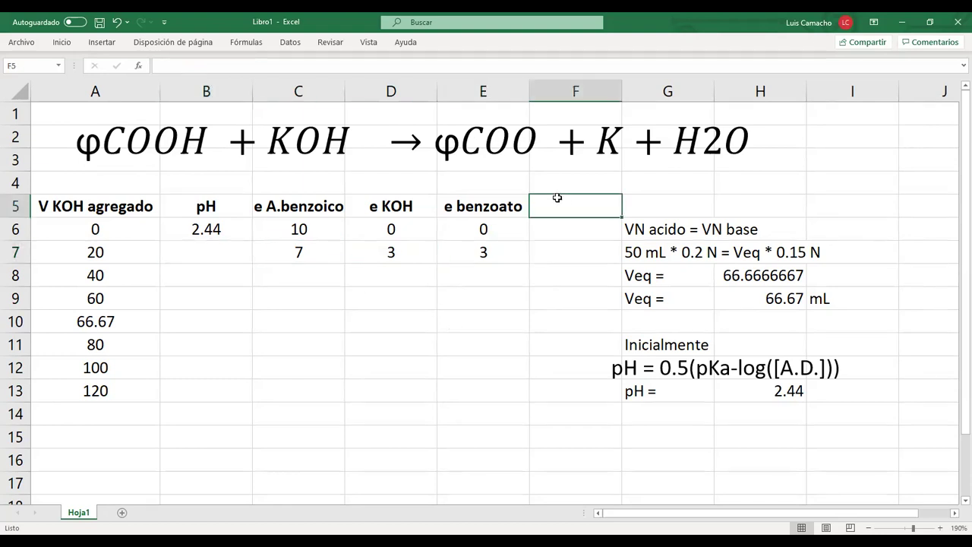
{"action": "key", "text": "ctrl+r"}
{"action": "type", "text": "VT"}
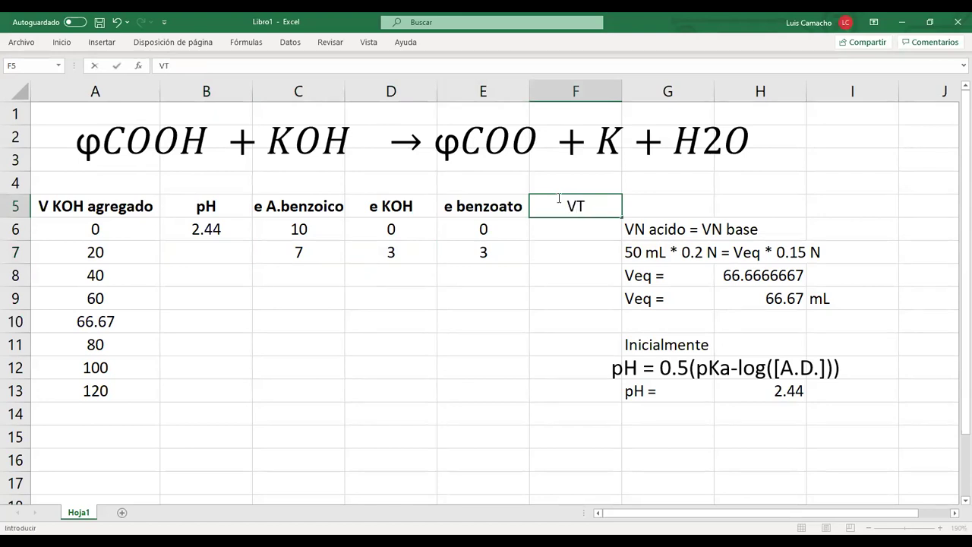
{"action": "key", "text": "Return"}
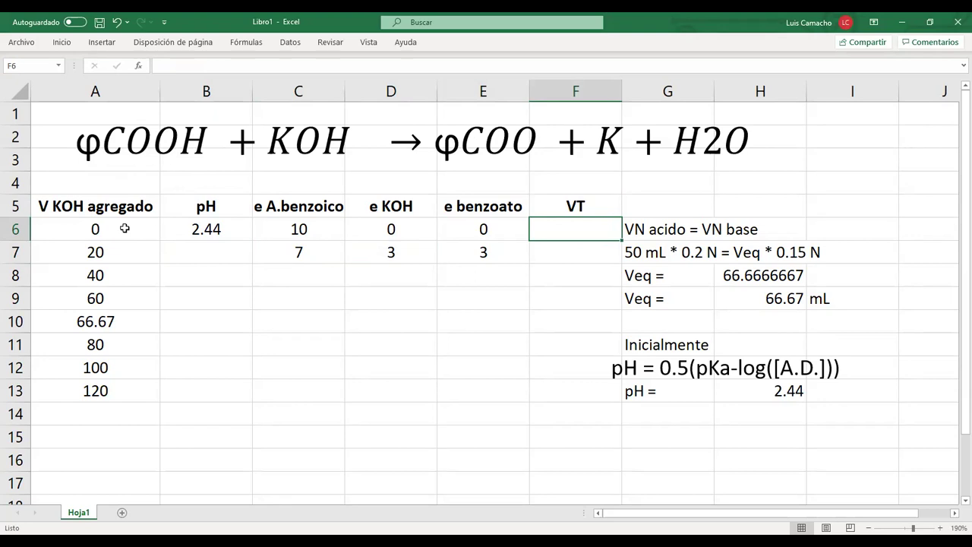
{"action": "type", "text": "+50"}
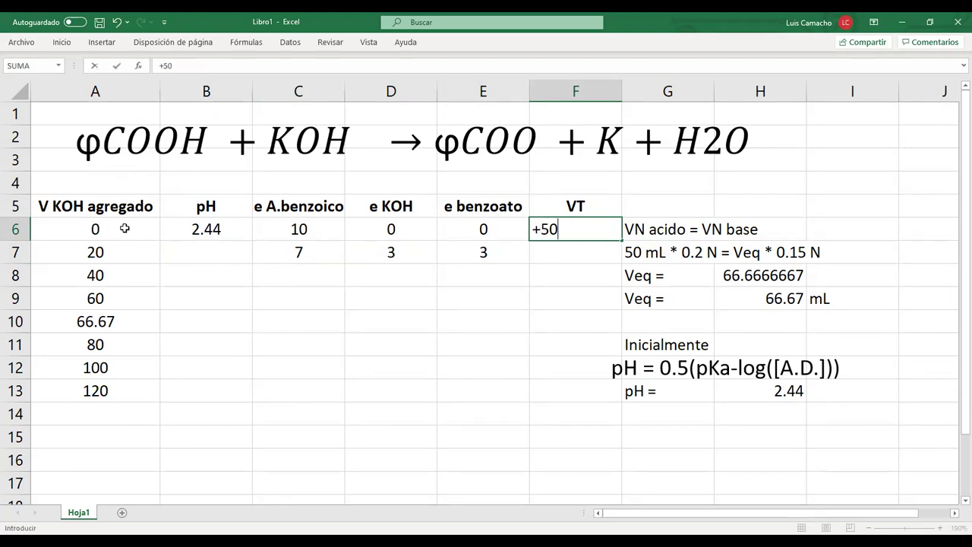
{"action": "key", "text": "Escape"}
{"action": "key", "text": "ctrl+z"}
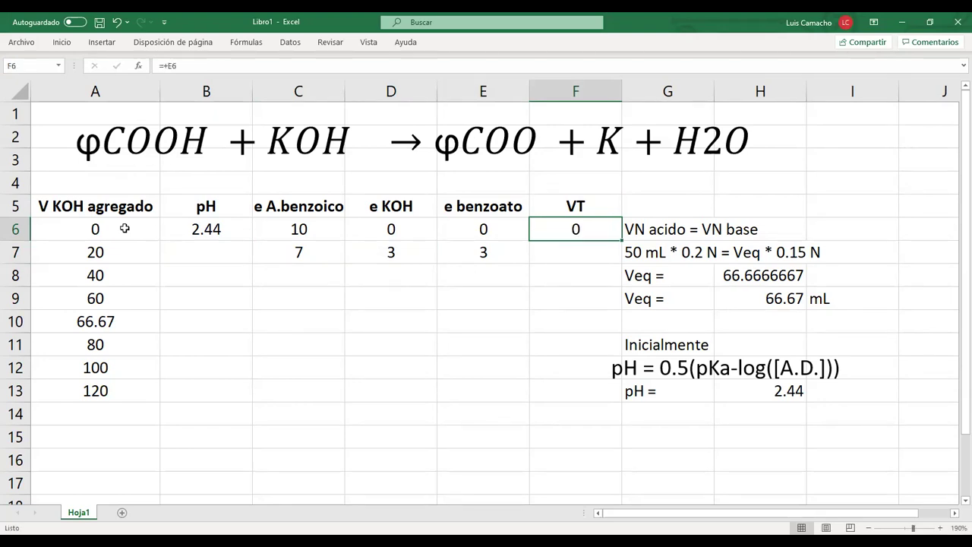
Step: Enter the total volume formula +50+A6 in F6 and fill it down to F7
{"action": "type", "text": "+50"}
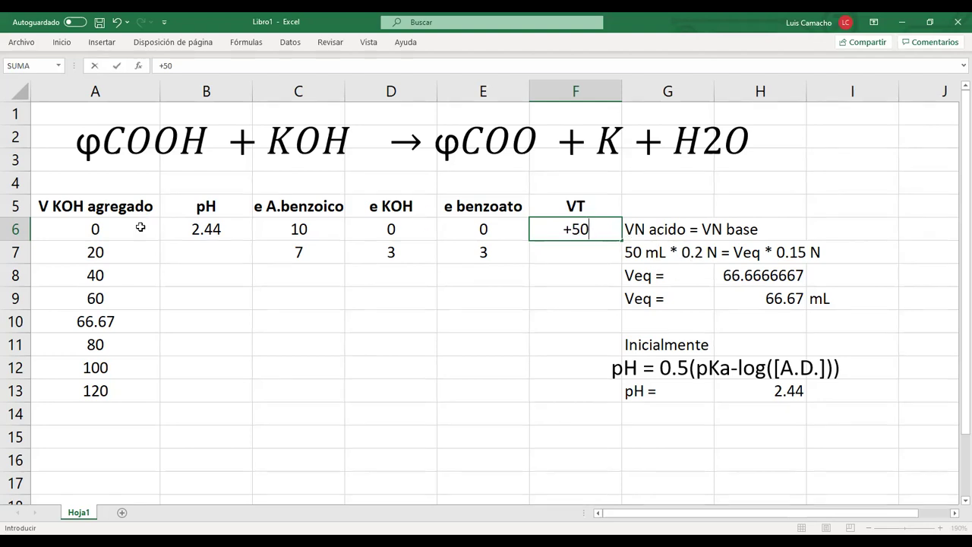
{"action": "type", "text": "+"}
{"action": "left_click", "coordinate": [106, 229]}
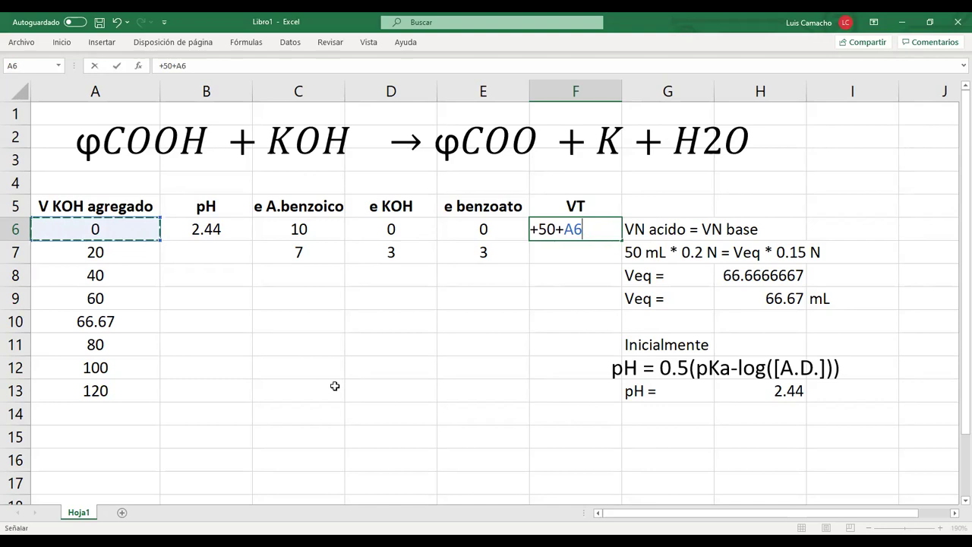
{"action": "key", "text": "Return"}
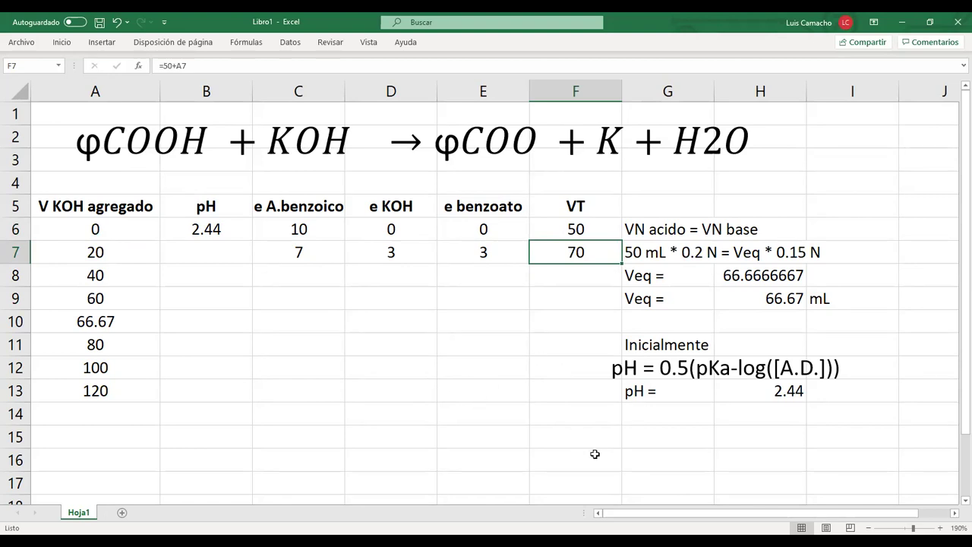
Step: Enter the concentration label [benzoato] in G15, two rows below the initial pH result
{"action": "left_click", "coordinate": [667, 440]}
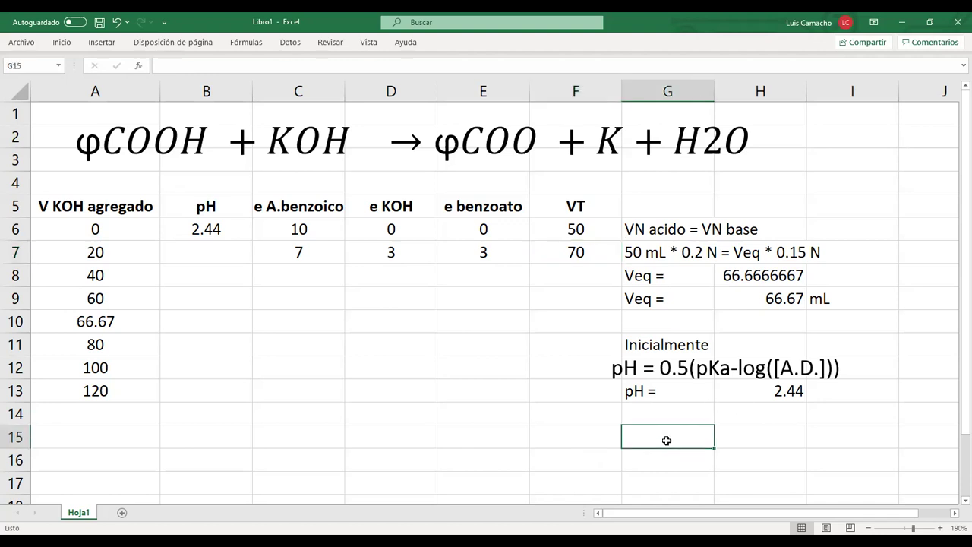
{"action": "type", "text": "Ñ*"}
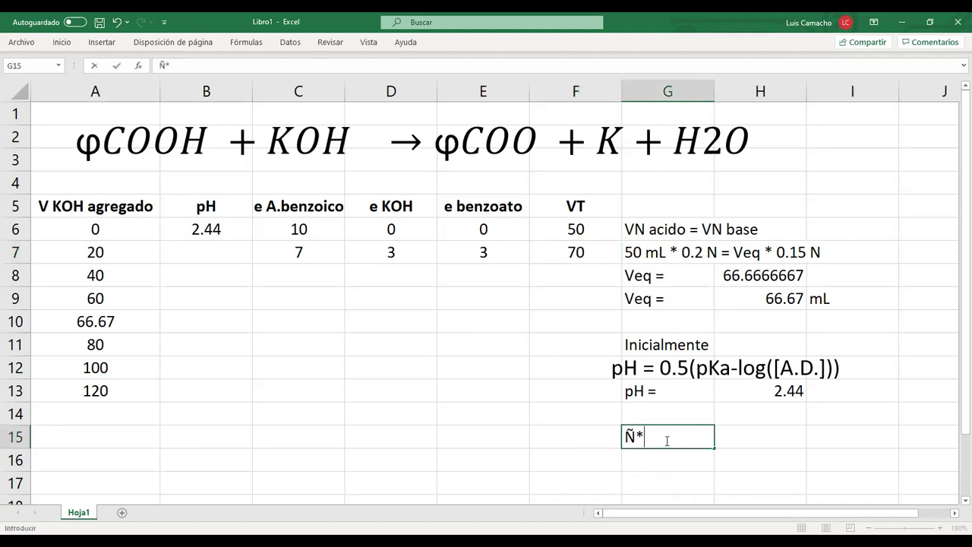
{"action": "key", "text": "BackSpace"}
{"action": "key", "text": "BackSpace"}
{"action": "type", "text": "[]"}
{"action": "left_click", "coordinate": [630, 438]}
{"action": "type", "text": "benzoato"}
{"action": "key", "text": "Return"}
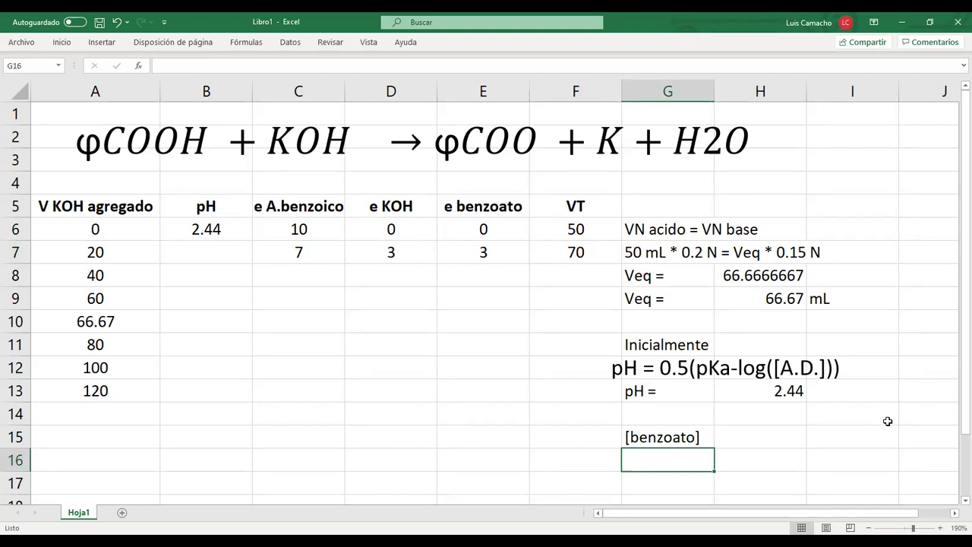
Step: Copy the [benzoato] label down to G16 and edit the copy to read [A.benzoico]
{"action": "key", "text": "ctrl+d"}
{"action": "key", "text": "F2"}
{"action": "key", "text": "Home"}
{"action": "key", "text": "Right"}
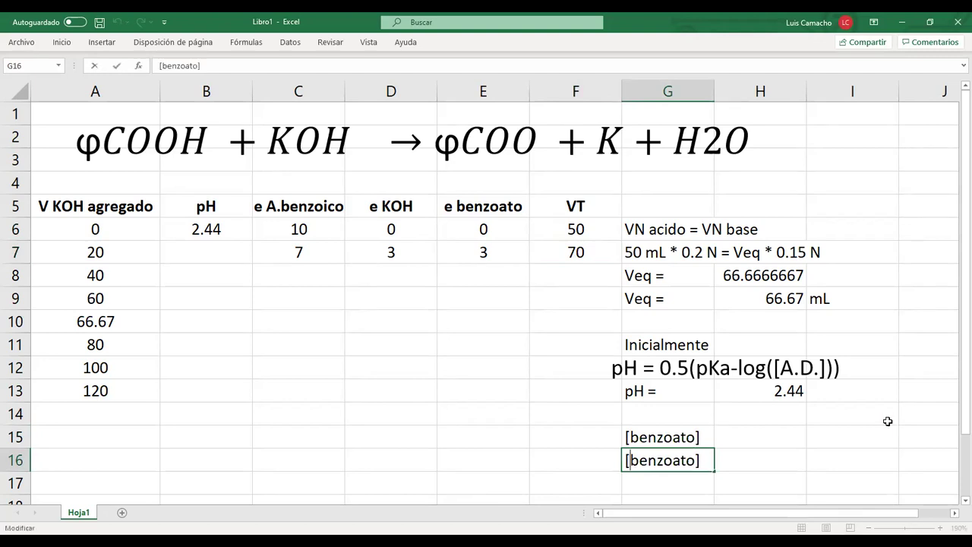
{"action": "type", "text": "A."}
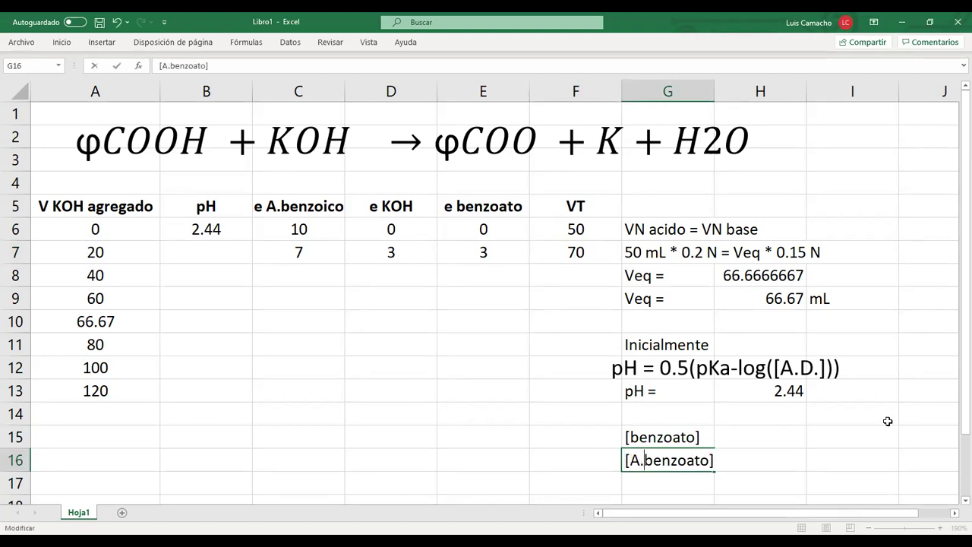
{"action": "key", "text": "Right"}
{"action": "key", "text": "Right"}
{"action": "key", "text": "Right"}
{"action": "key", "text": "Right"}
{"action": "key", "text": "Right"}
{"action": "key", "text": "shift+Right"}
{"action": "key", "text": "shift+Right"}
{"action": "key", "text": "shift+Right"}
{"action": "type", "text": "ico"}
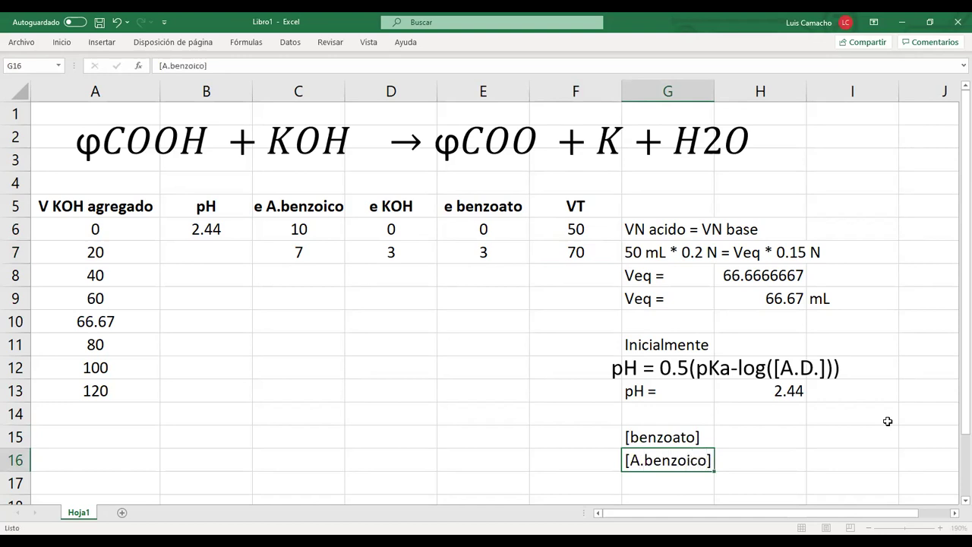
{"action": "key", "text": "Return"}
{"action": "key", "text": "Up"}
{"action": "key", "text": "Up"}
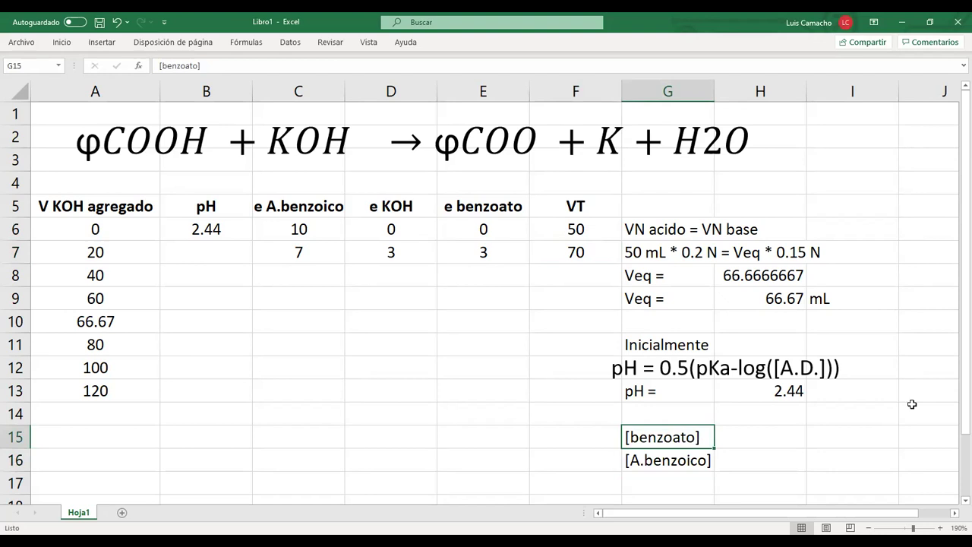
Step: Enter the heading "cuando agregamos 20 mL de KOH" in G14 above the concentration labels
{"action": "left_click", "coordinate": [780, 432]}
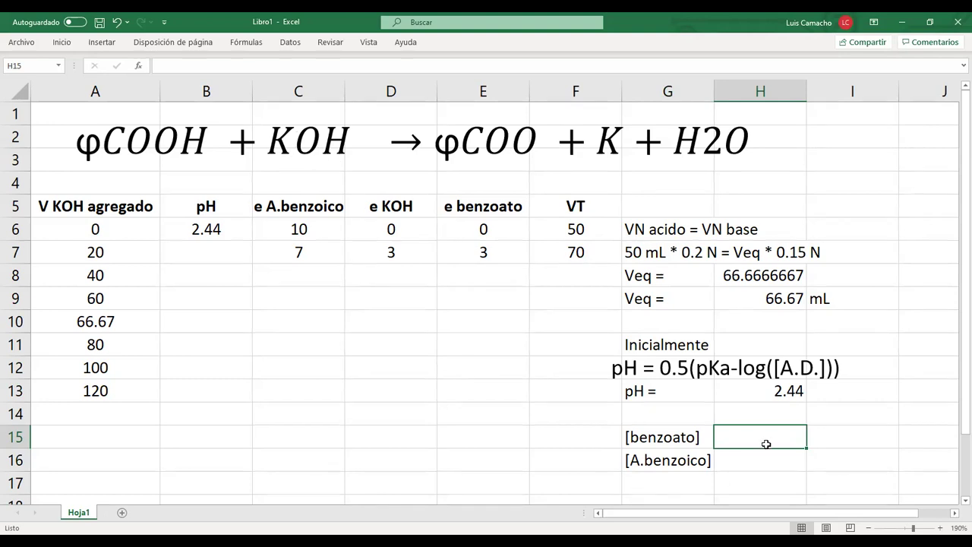
{"action": "left_click", "coordinate": [673, 420]}
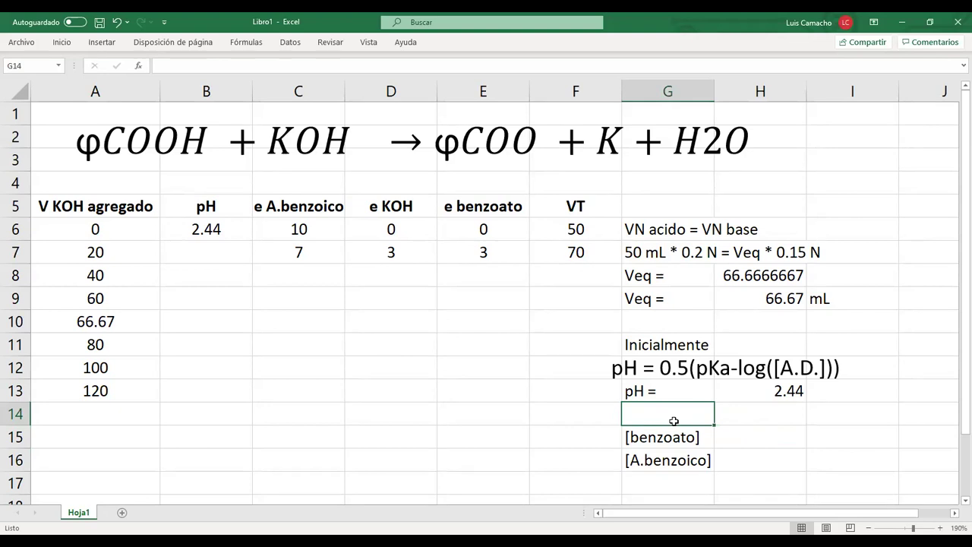
{"action": "type", "text": "cuando agregamos"}
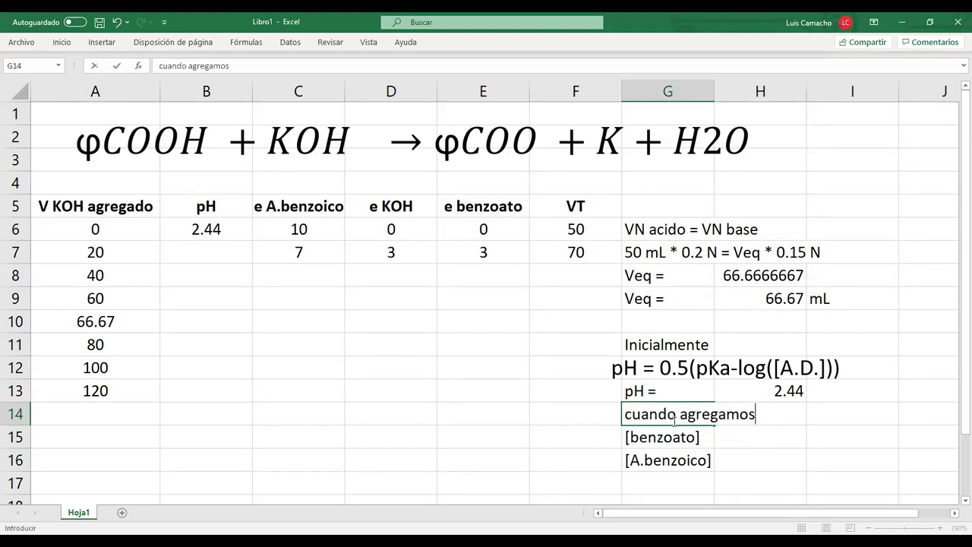
{"action": "type", "text": " 20 mL d"}
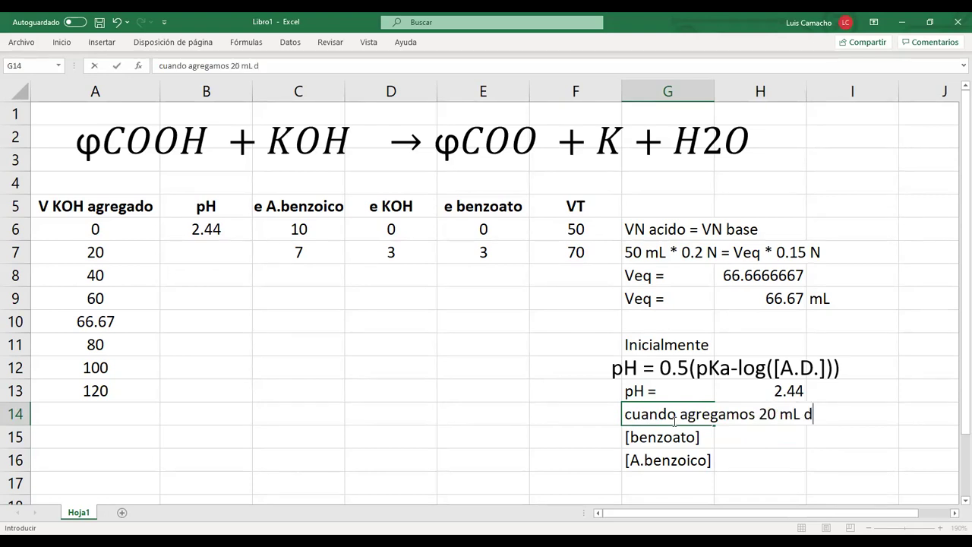
{"action": "type", "text": "e KOH"}
{"action": "key", "text": "Return"}
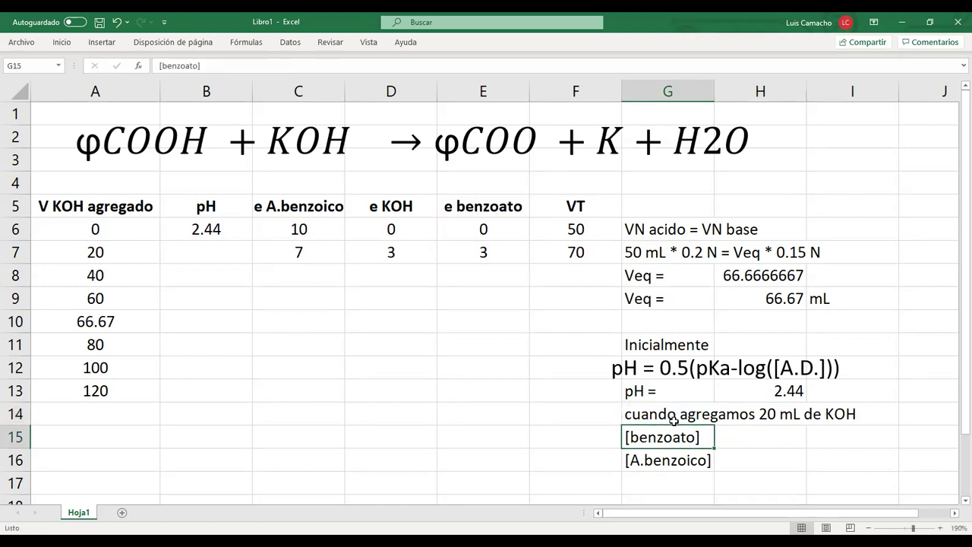
Step: Enter the benzoate concentration formula +E7/F7 in H15, dividing the benzoate equivalents by the total volume
{"action": "key", "text": "Right"}
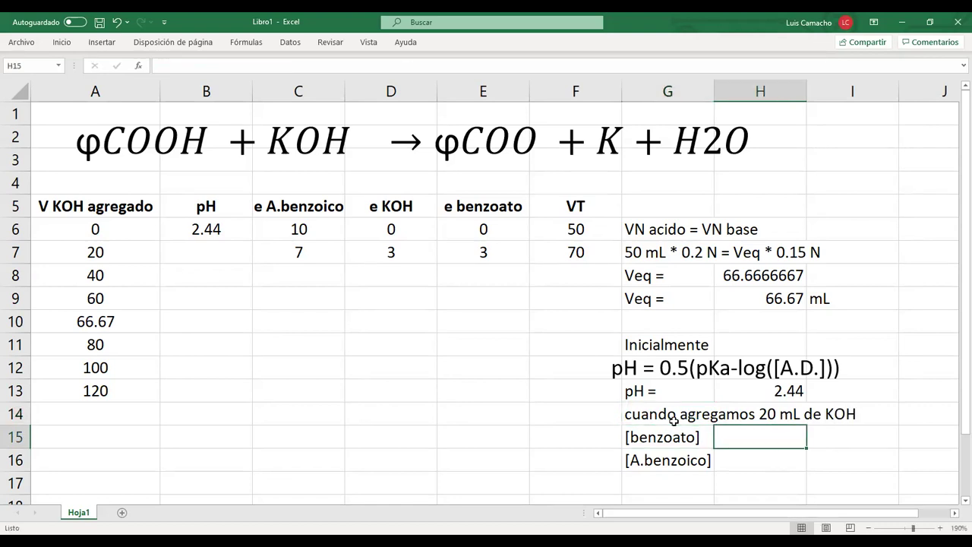
{"action": "type", "text": "+"}
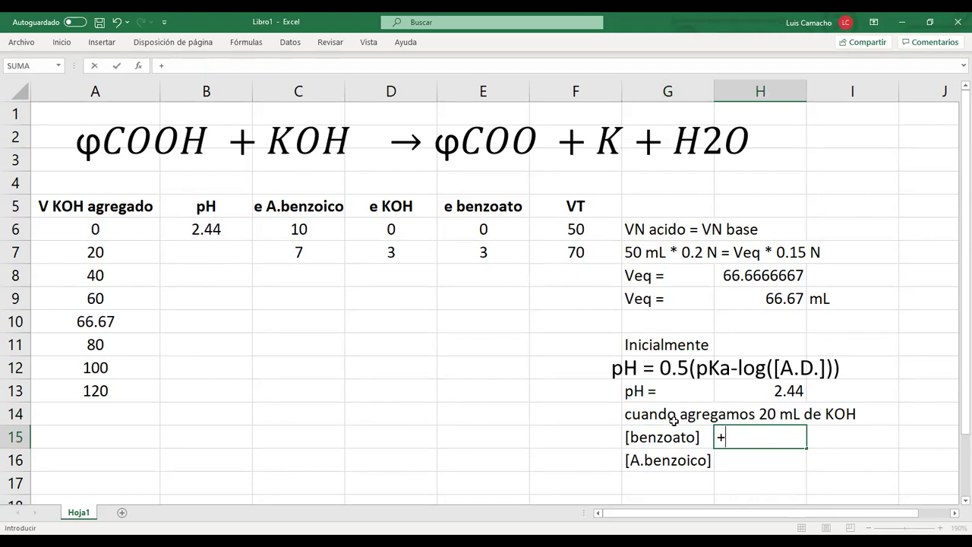
{"action": "left_click", "coordinate": [483, 252]}
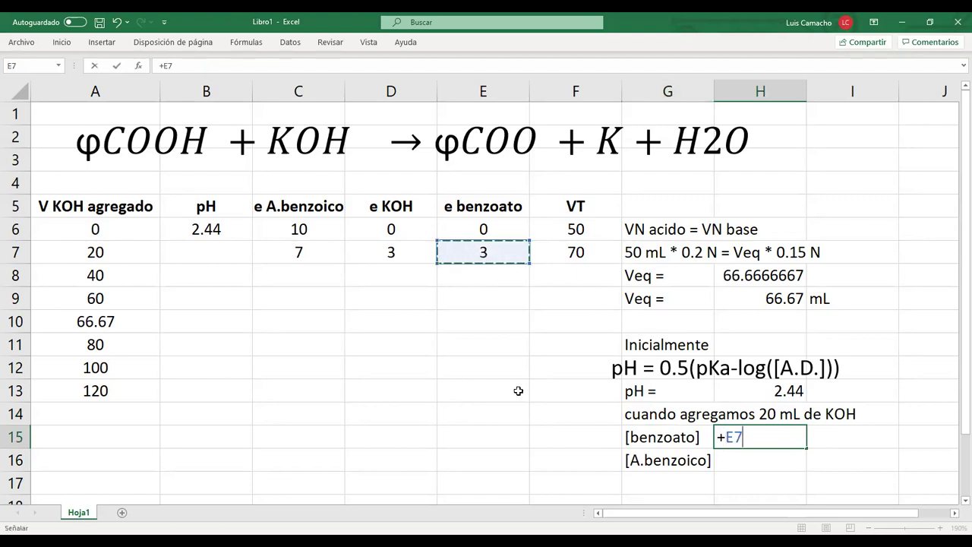
{"action": "type", "text": "/"}
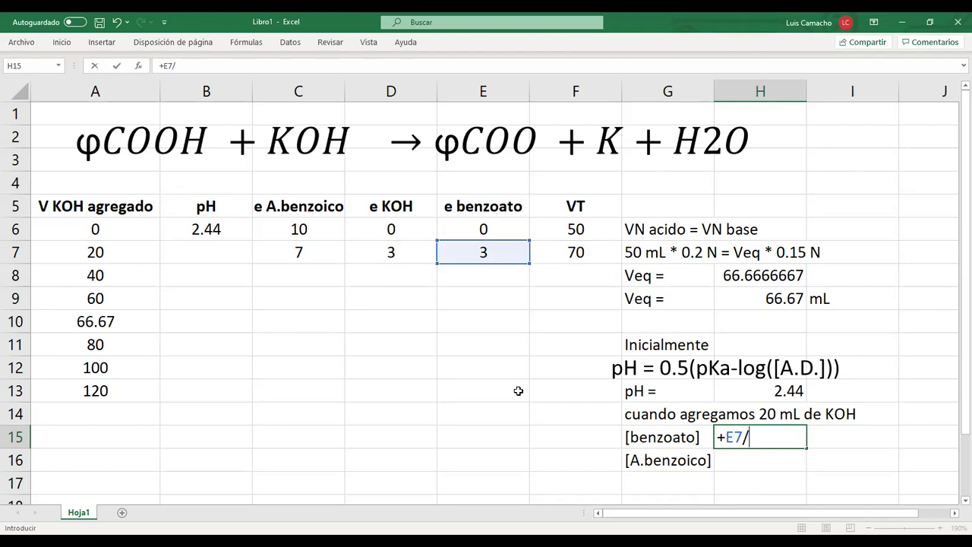
{"action": "left_click", "coordinate": [581, 252]}
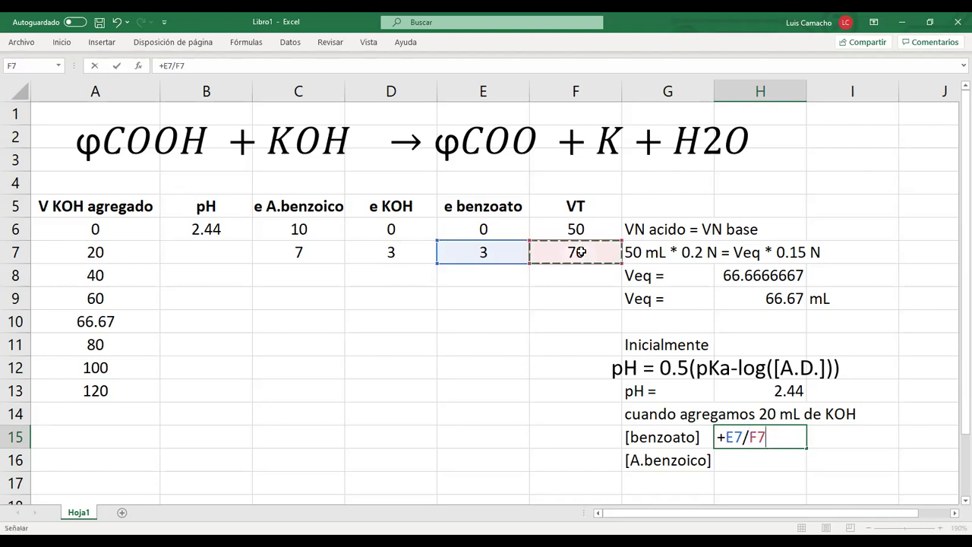
{"action": "key", "text": "Return"}
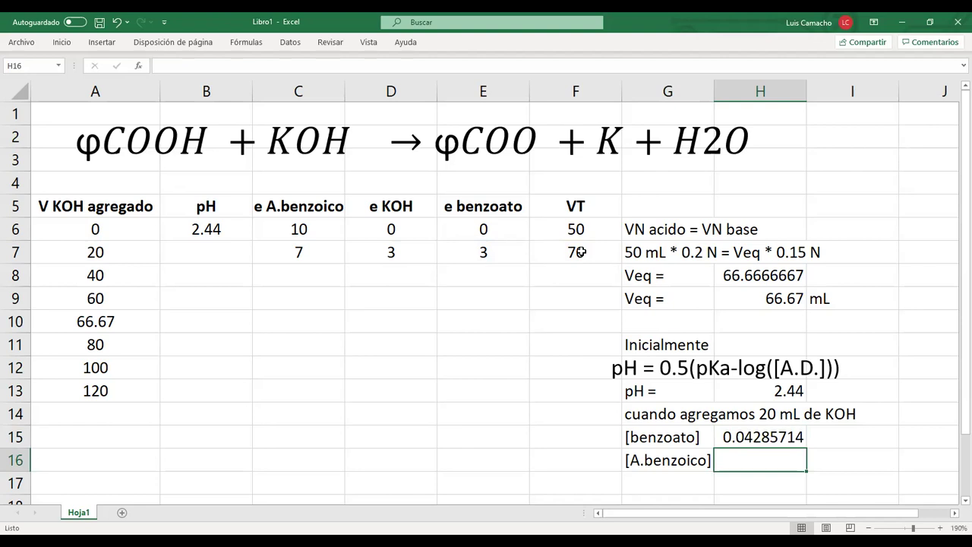
Step: Format the benzoate concentration in H15 to show five decimal places
{"action": "key", "text": "Up"}
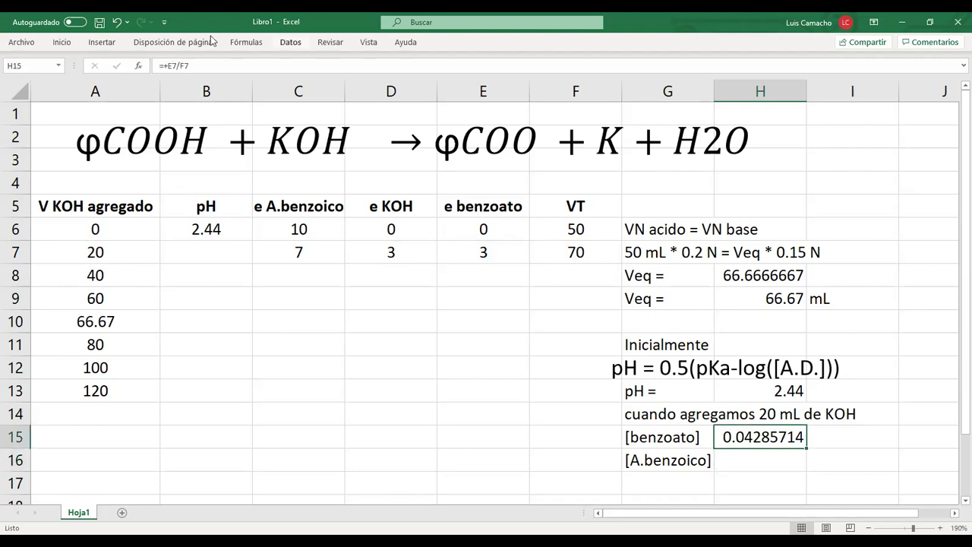
{"action": "left_click", "coordinate": [64, 44]}
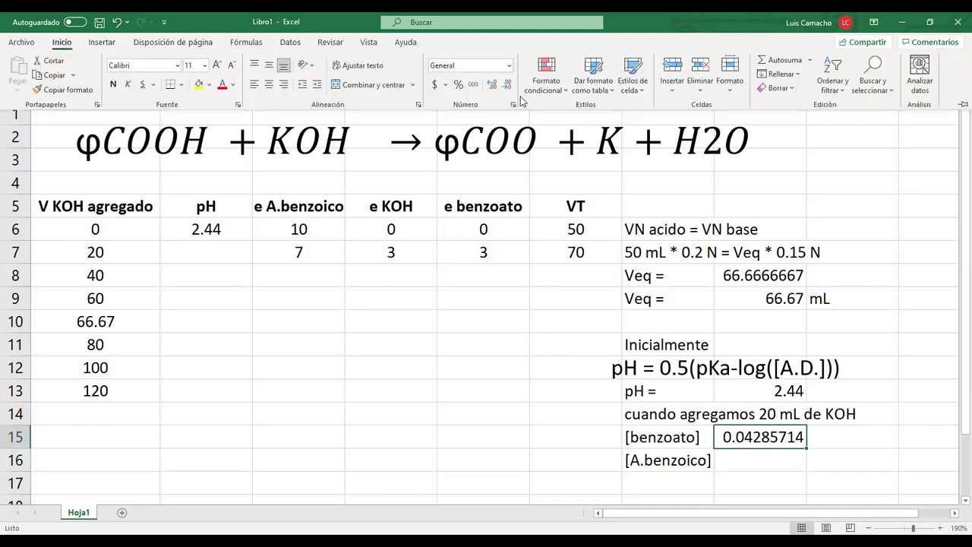
{"action": "left_click", "coordinate": [507, 85]}
{"action": "left_click", "coordinate": [506, 86]}
{"action": "left_click", "coordinate": [506, 86]}
{"action": "left_click", "coordinate": [507, 86]}
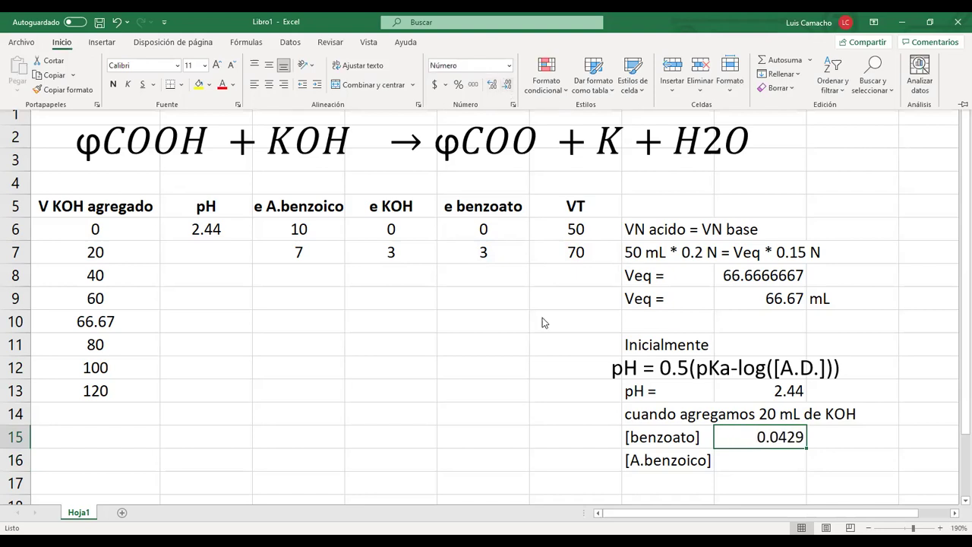
{"action": "left_click", "coordinate": [492, 84]}
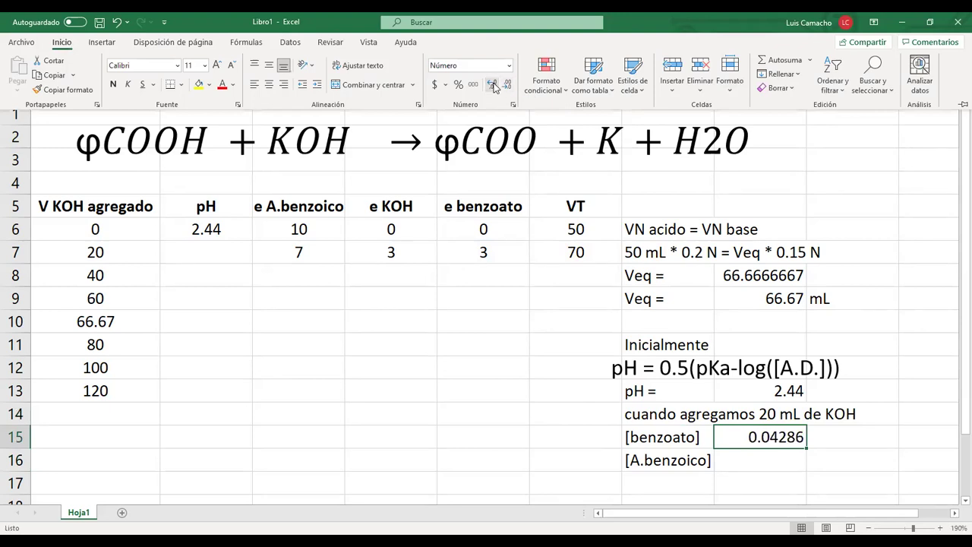
Step: Enter the unit N in I15 beside the benzoate concentration
{"action": "left_click", "coordinate": [778, 460]}
{"action": "left_click", "coordinate": [778, 459]}
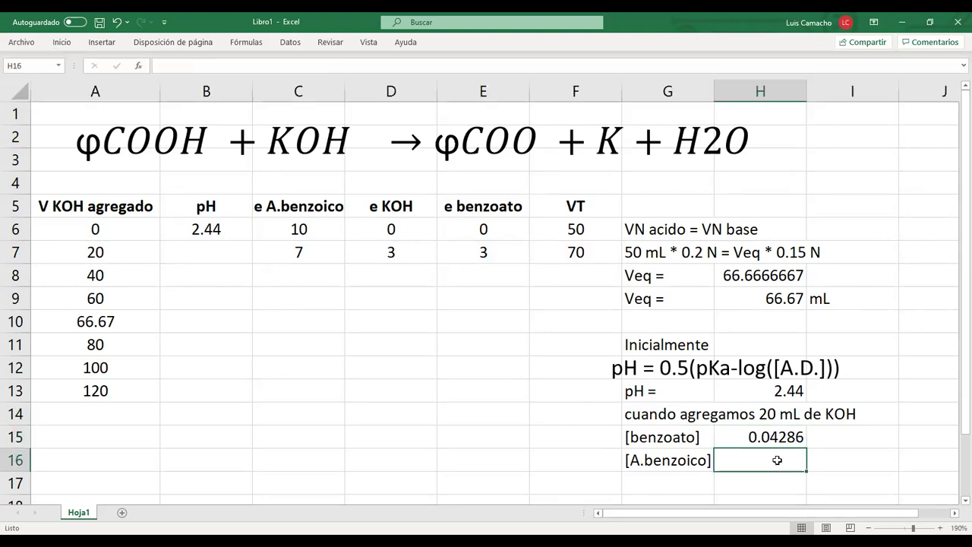
{"action": "left_click", "coordinate": [837, 439]}
{"action": "type", "text": "N"}
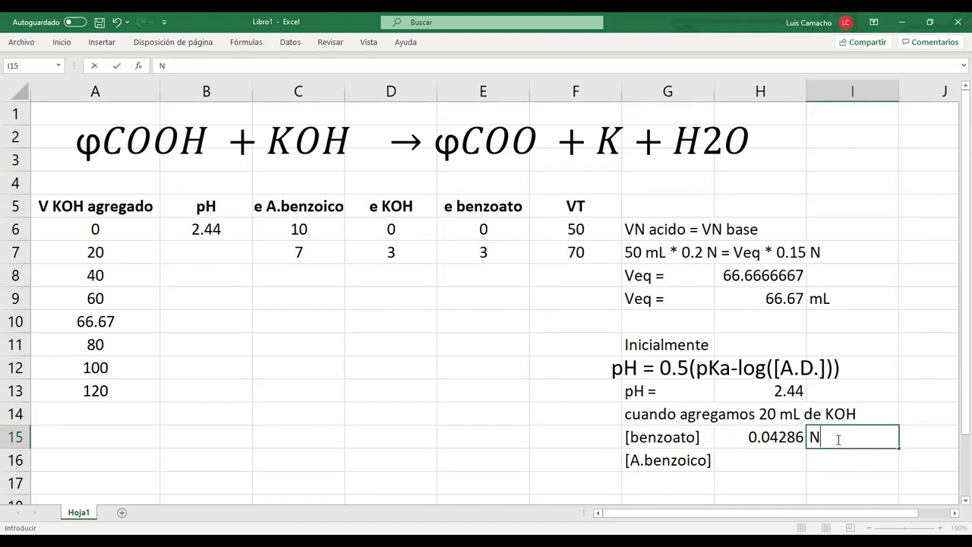
{"action": "key", "text": "Return"}
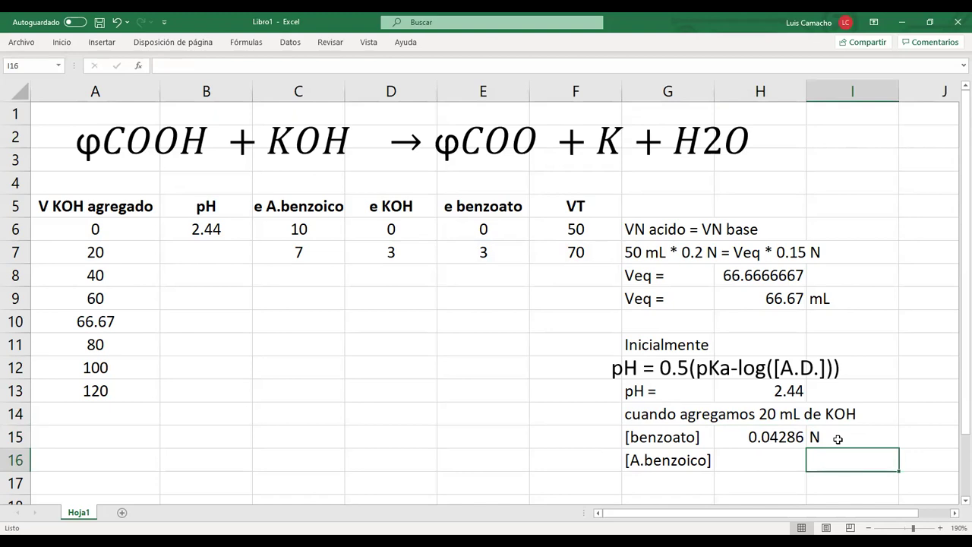
Step: Carry the number format of H15 into H16 by filling down and clearing the copied formula
{"action": "key", "text": "Left"}
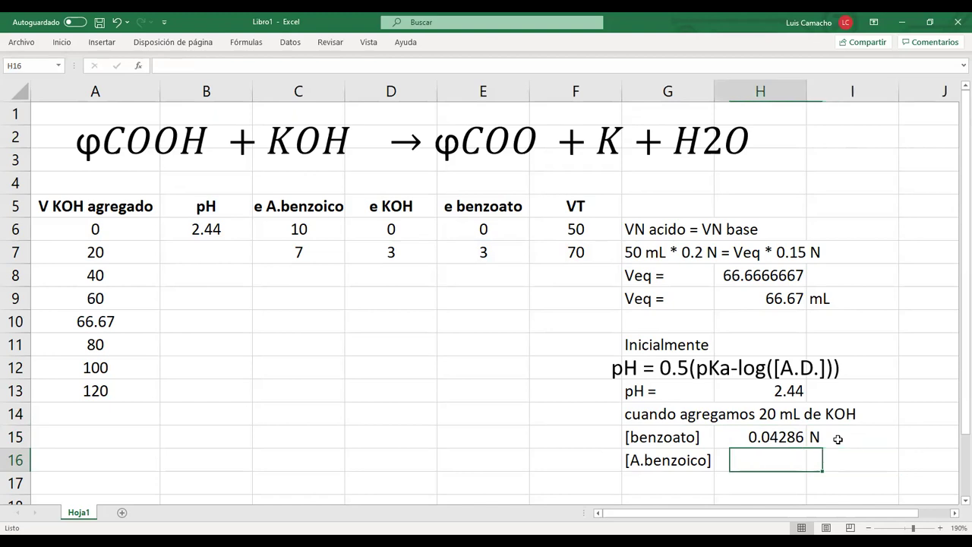
{"action": "key", "text": "Up"}
{"action": "key", "text": "Down"}
{"action": "key", "text": "ctrl+j"}
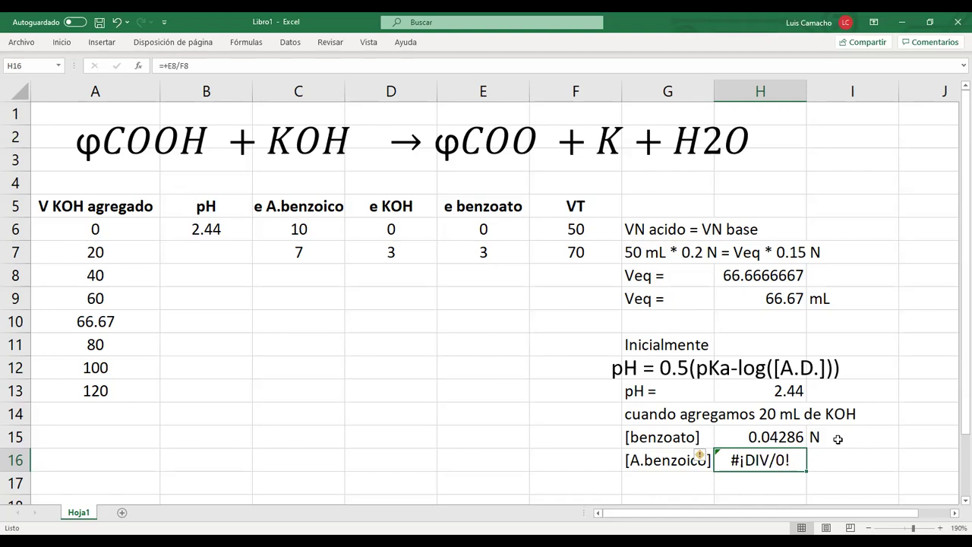
{"action": "key", "text": "Delete"}
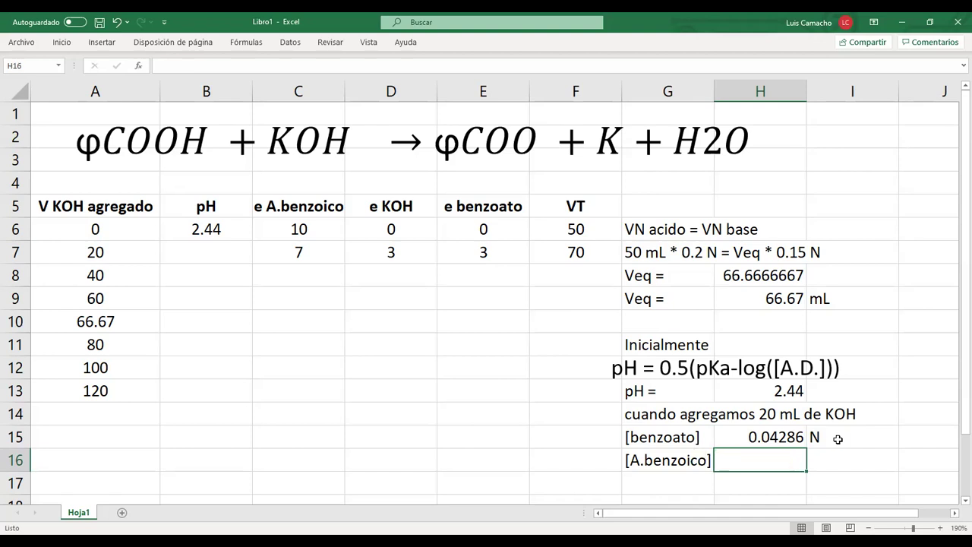
Step: Enter the unit N in I16 and the benzoic acid concentration formula +C7/F7 in H16
{"action": "key", "text": "Right"}
{"action": "type", "text": "N"}
{"action": "key", "text": "Left"}
{"action": "type", "text": "+"}
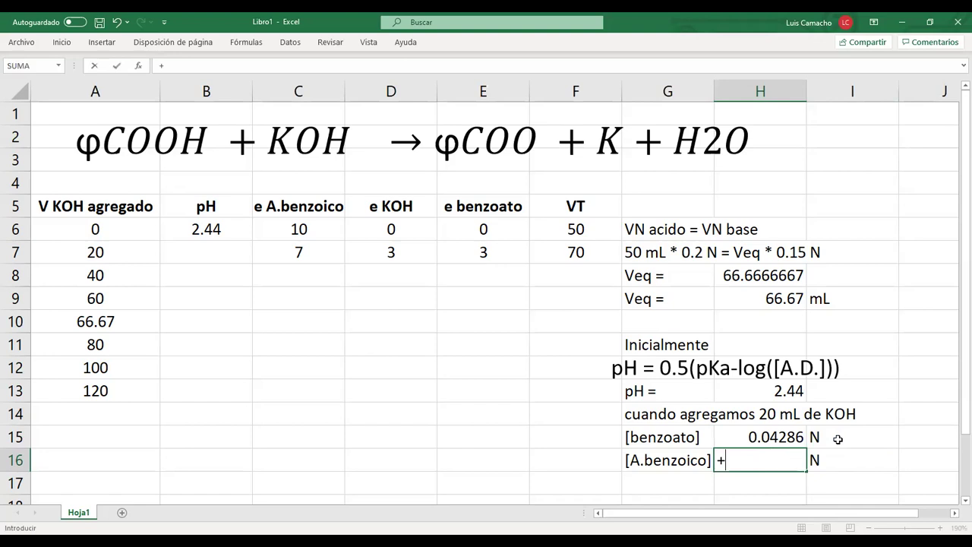
{"action": "left_click", "coordinate": [323, 246]}
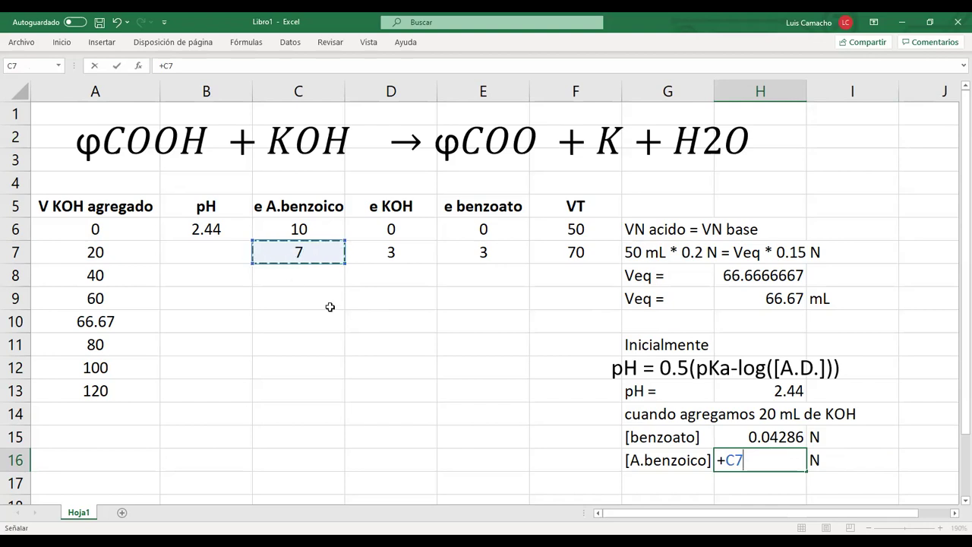
{"action": "type", "text": "/"}
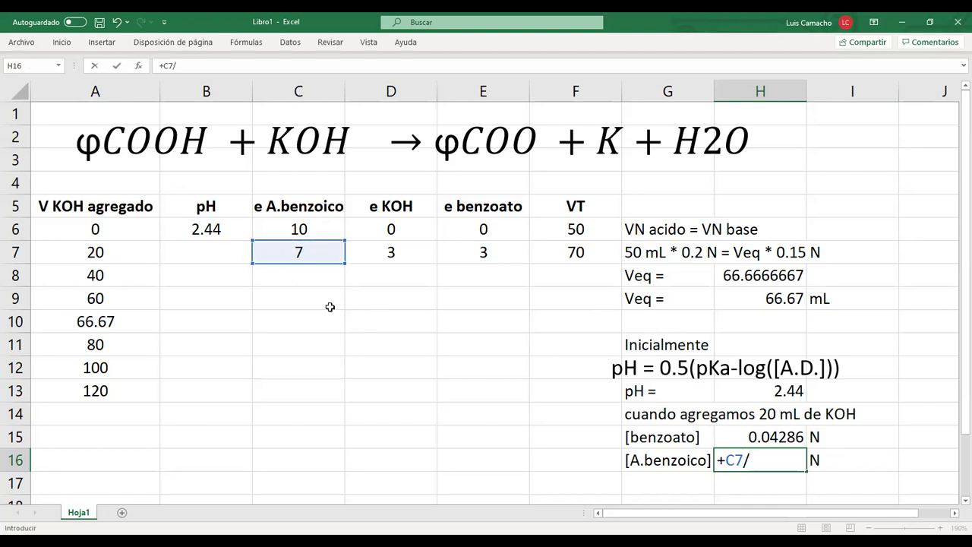
{"action": "left_click", "coordinate": [575, 251]}
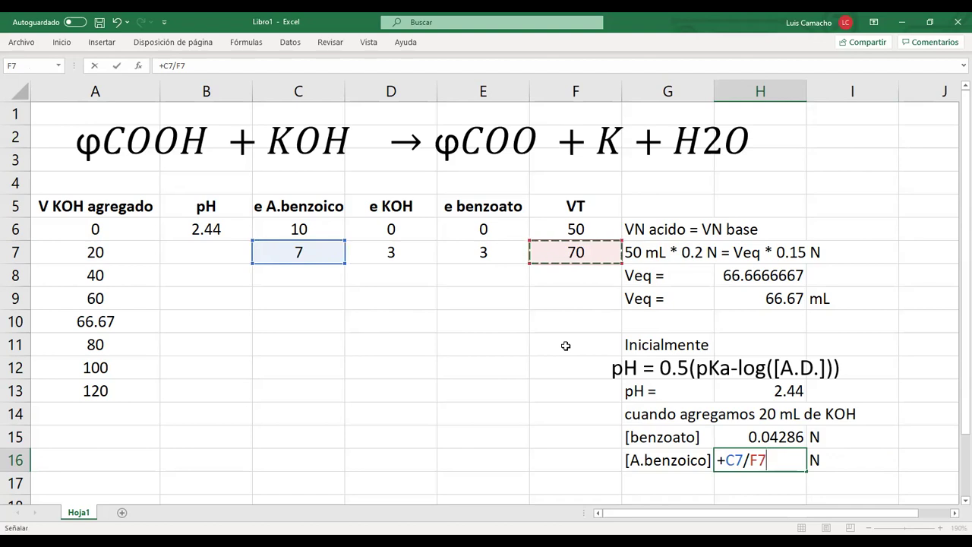
{"action": "key", "text": "Return"}
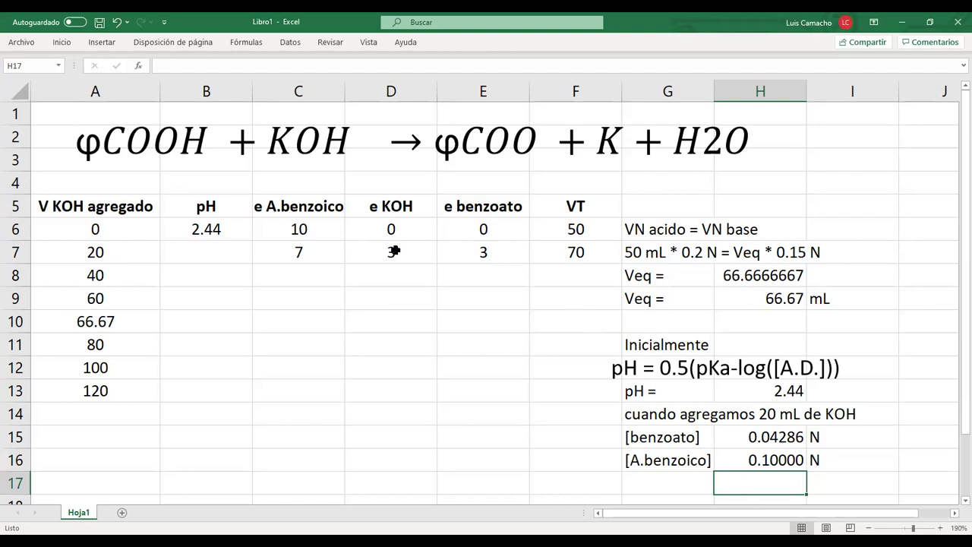
Step: Edit the KOH equivalents heading in D5 to read "e agregados KOH"
{"action": "double_click", "coordinate": [385, 206]}
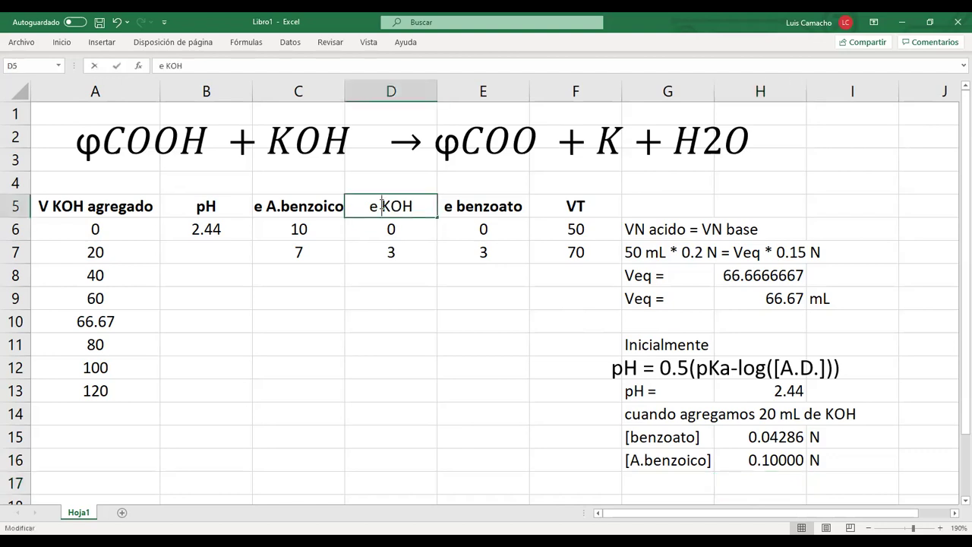
{"action": "type", "text": "agregado"}
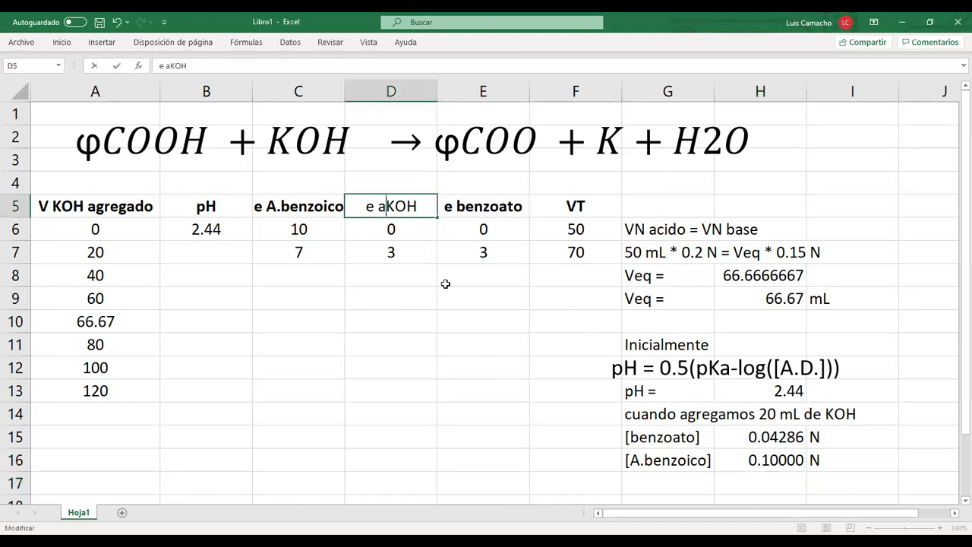
{"action": "type", "text": "s"}
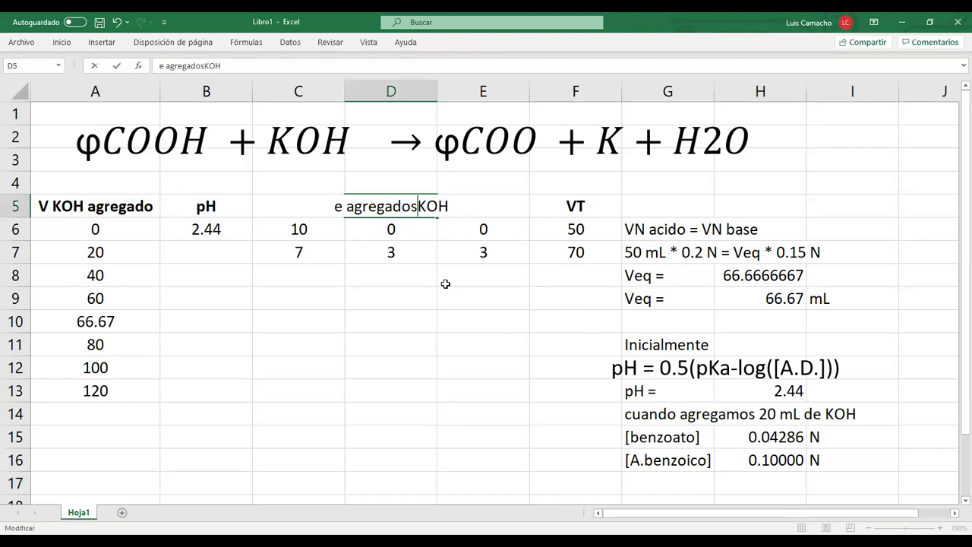
{"action": "key", "text": "Return"}
{"action": "key", "text": "Up"}
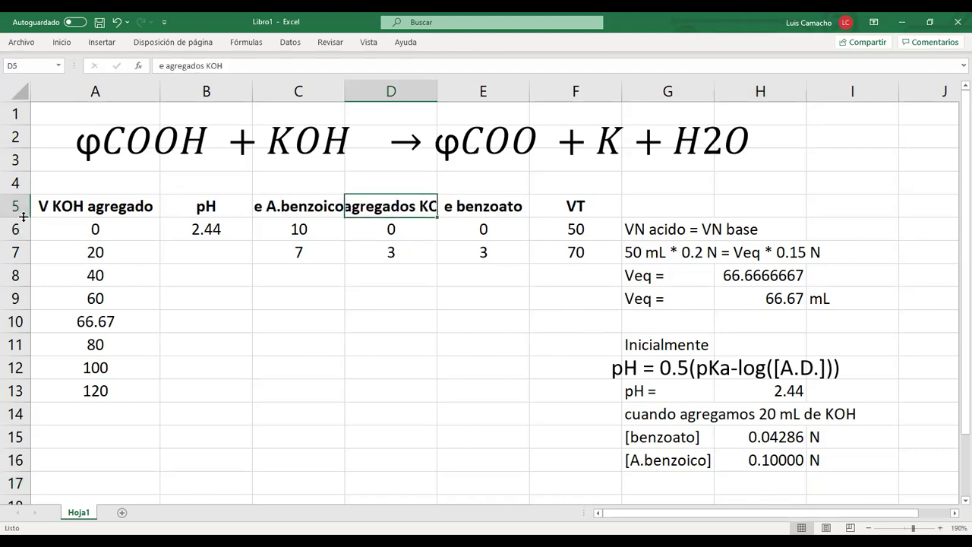
Step: Make row 5 about twice as tall and format the heading in D5 with wrapped text and centred vertical alignment
{"action": "left_click_drag", "start_coordinate": [24, 216], "coordinate": [22, 245]}
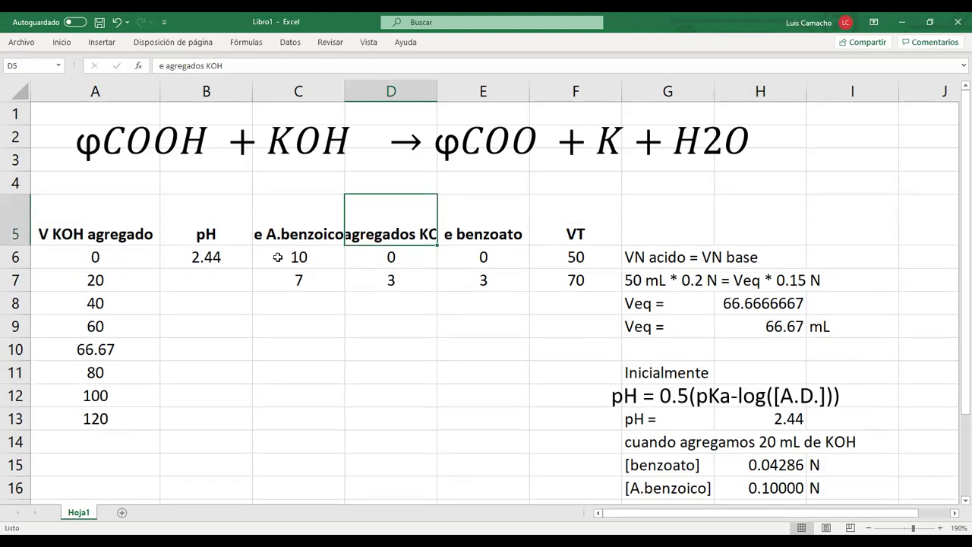
{"action": "right_click", "coordinate": [403, 213]}
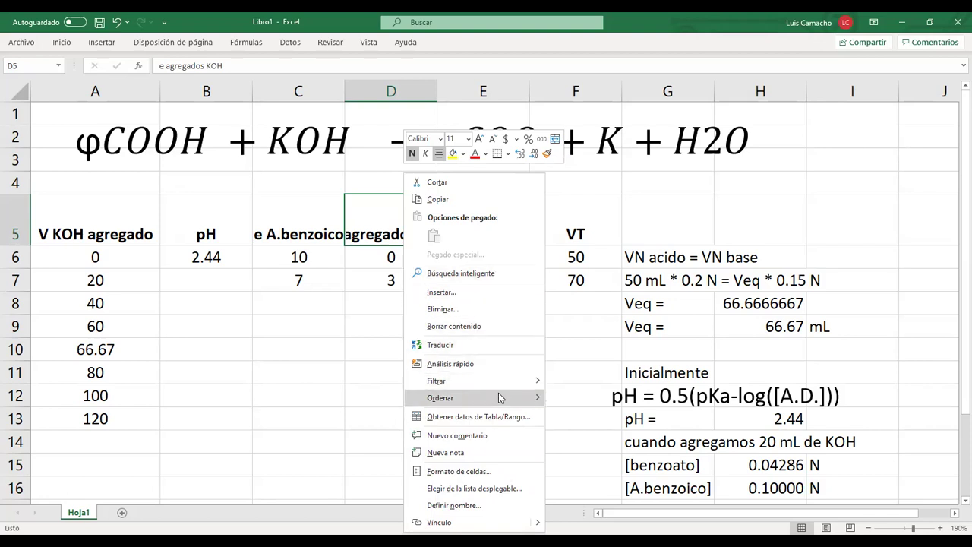
{"action": "mouse_move", "coordinate": [499, 394]}
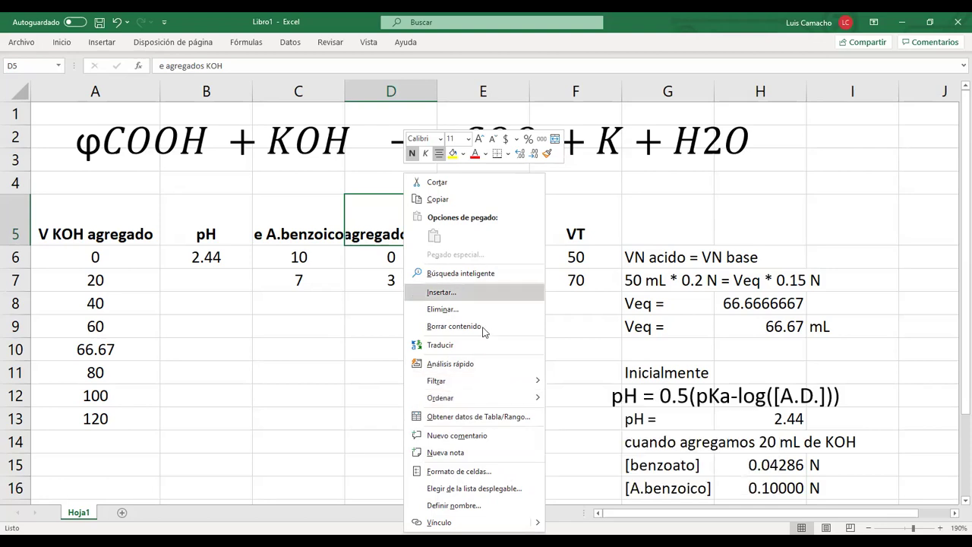
{"action": "left_click", "coordinate": [478, 471]}
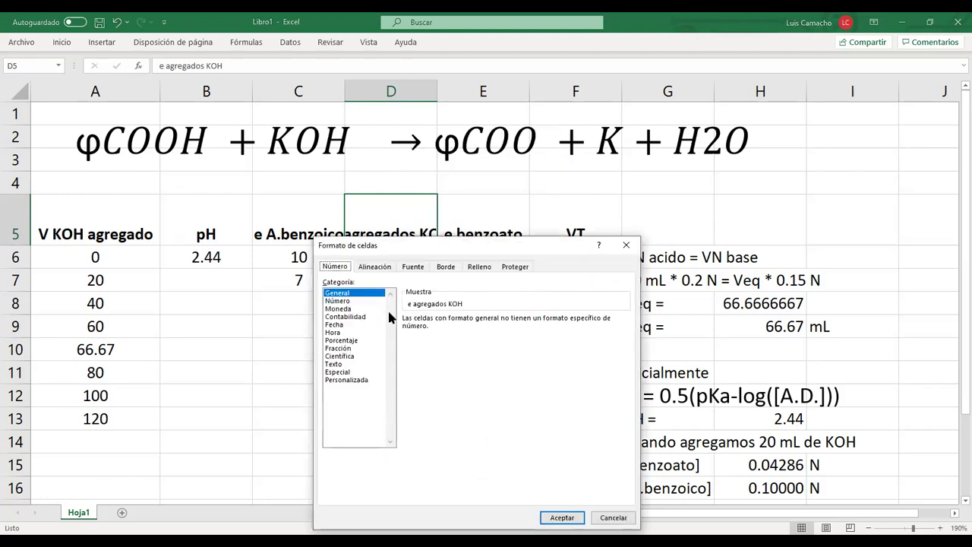
{"action": "left_click", "coordinate": [383, 267]}
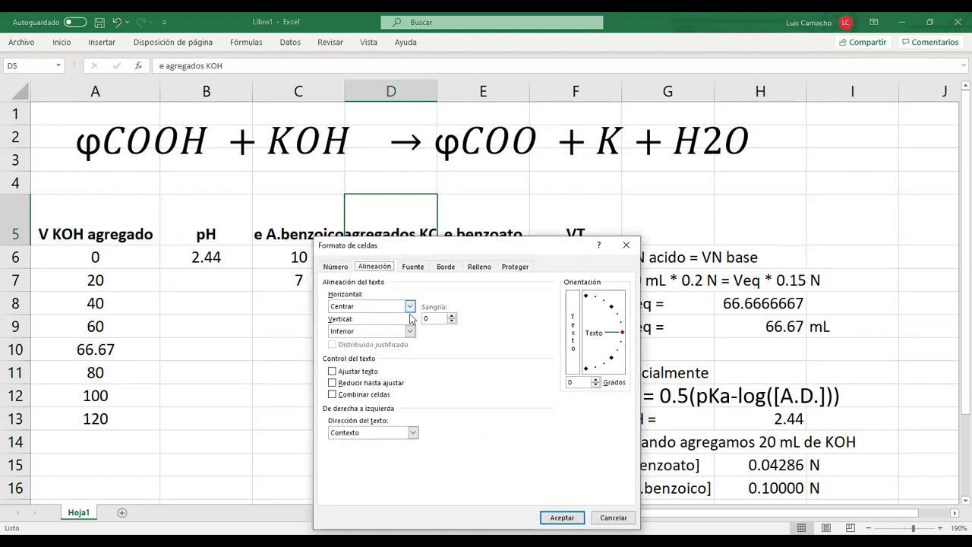
{"action": "left_click", "coordinate": [410, 331]}
{"action": "left_click", "coordinate": [438, 355]}
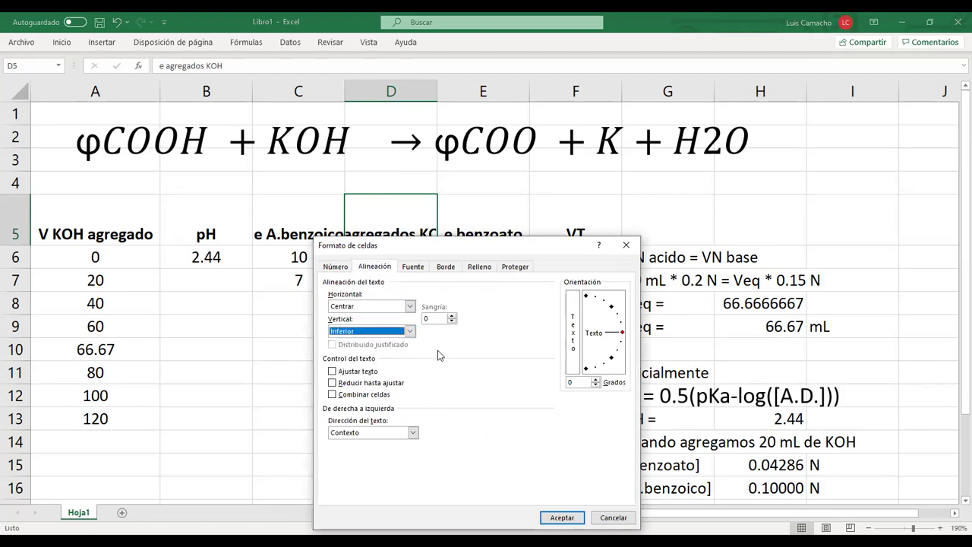
{"action": "left_click", "coordinate": [439, 371]}
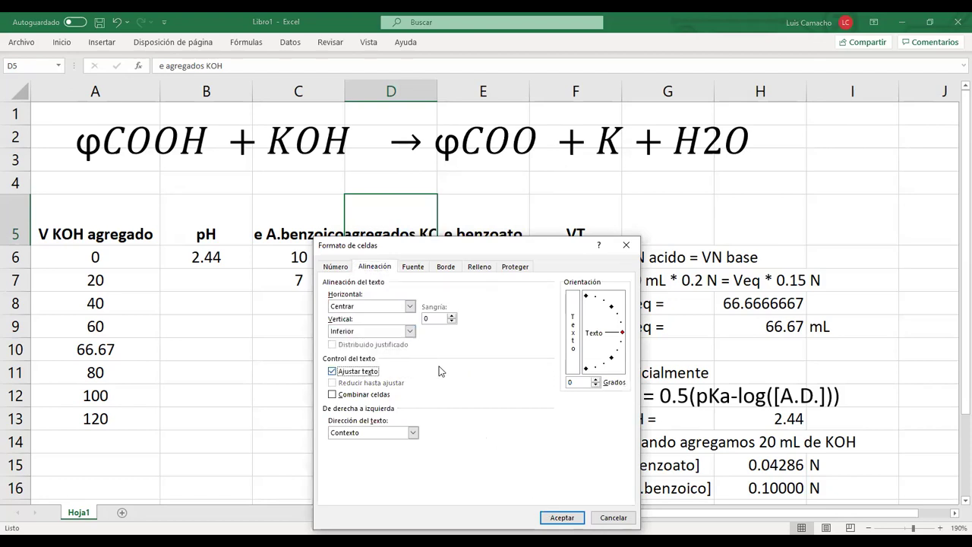
{"action": "left_click", "coordinate": [410, 331]}
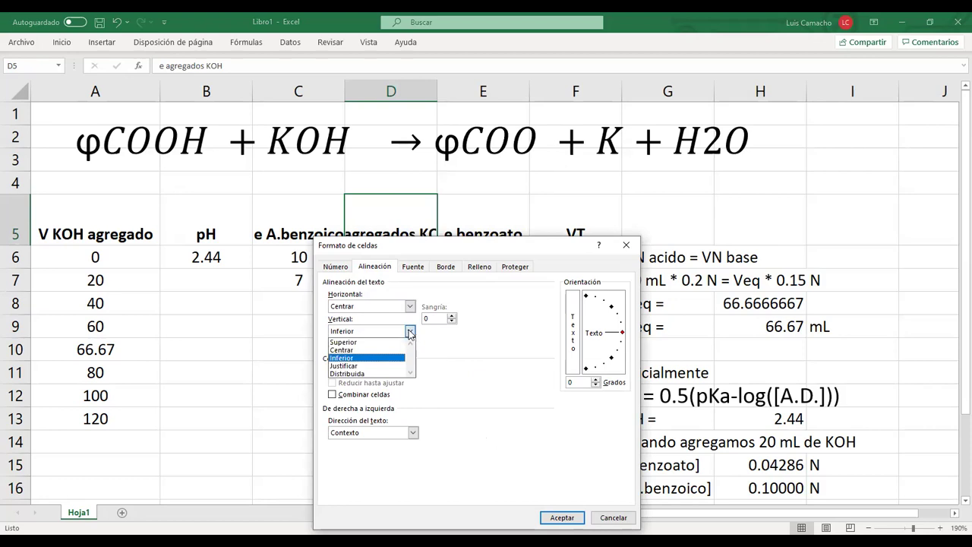
{"action": "left_click", "coordinate": [375, 351]}
{"action": "left_click", "coordinate": [562, 517]}
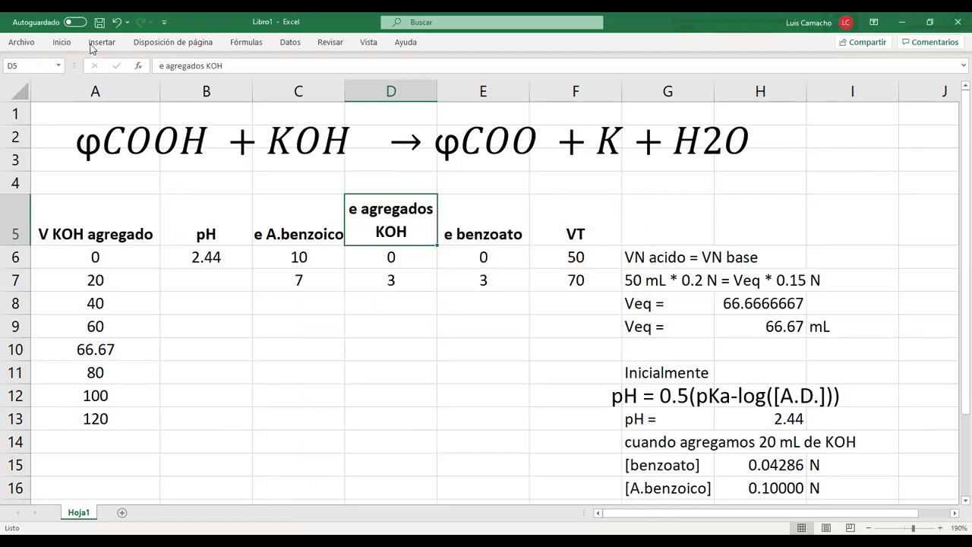
Step: Apply the wrapped, vertically centred heading format of D5 to all the table headings in A5:F5
{"action": "left_click", "coordinate": [62, 43]}
{"action": "left_click", "coordinate": [65, 90]}
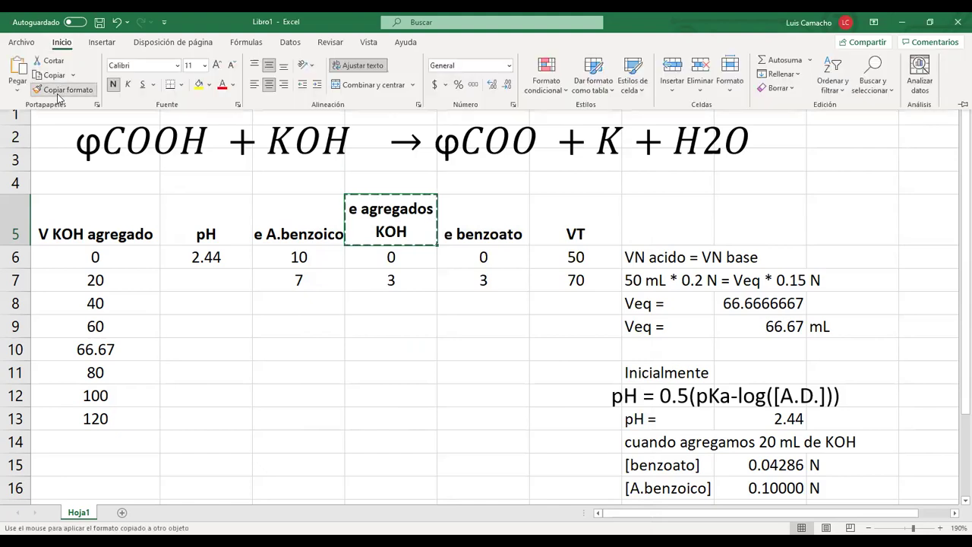
{"action": "left_click", "coordinate": [112, 222]}
{"action": "left_click_drag", "start_coordinate": [114, 220], "coordinate": [561, 216]}
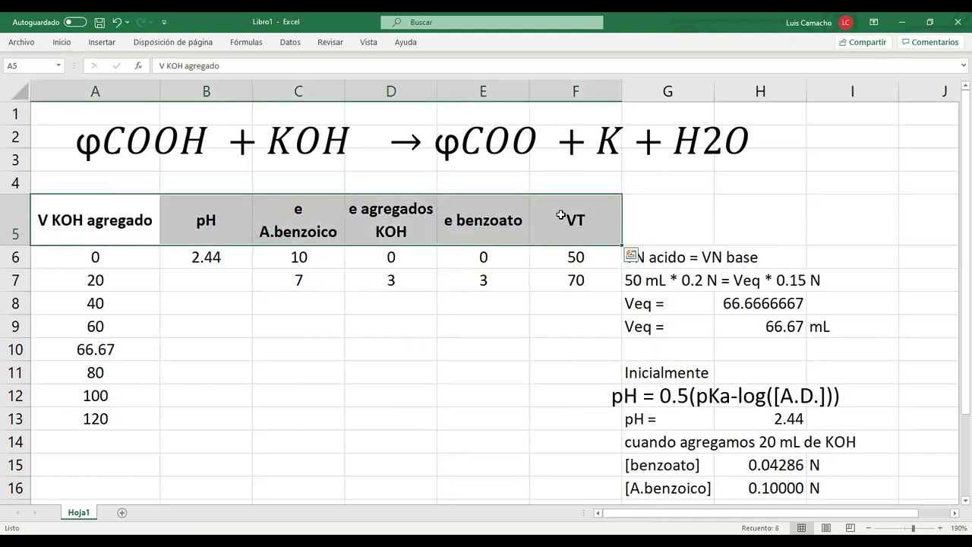
{"action": "left_click", "coordinate": [517, 326]}
{"action": "left_click", "coordinate": [482, 307]}
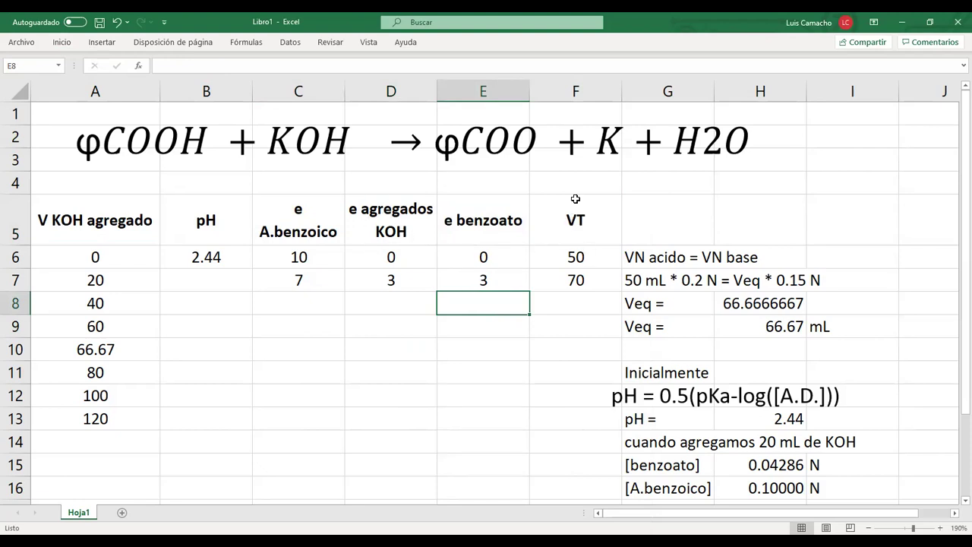
Step: Insert a blank column between the e benzoato and VT columns
{"action": "left_click", "coordinate": [574, 92]}
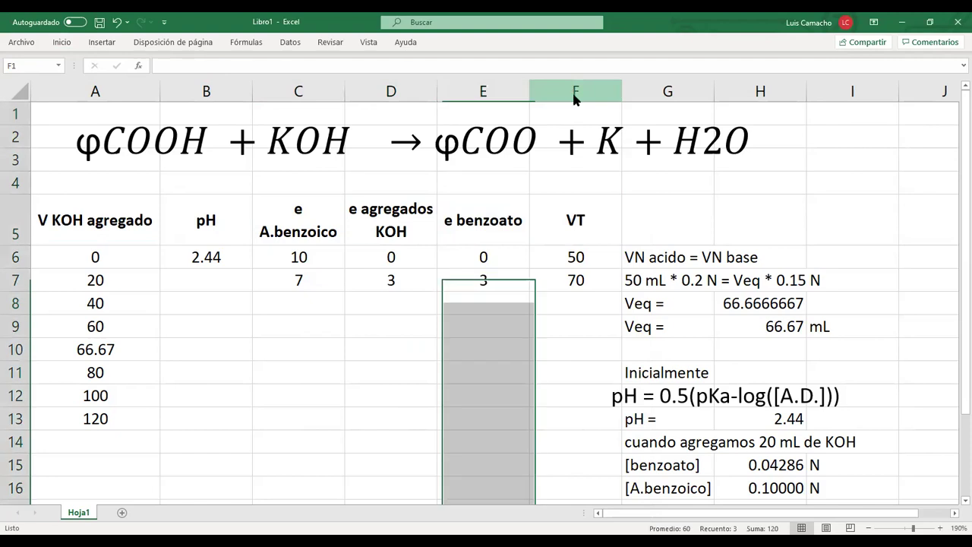
{"action": "right_click", "coordinate": [573, 99]}
{"action": "left_click", "coordinate": [612, 194]}
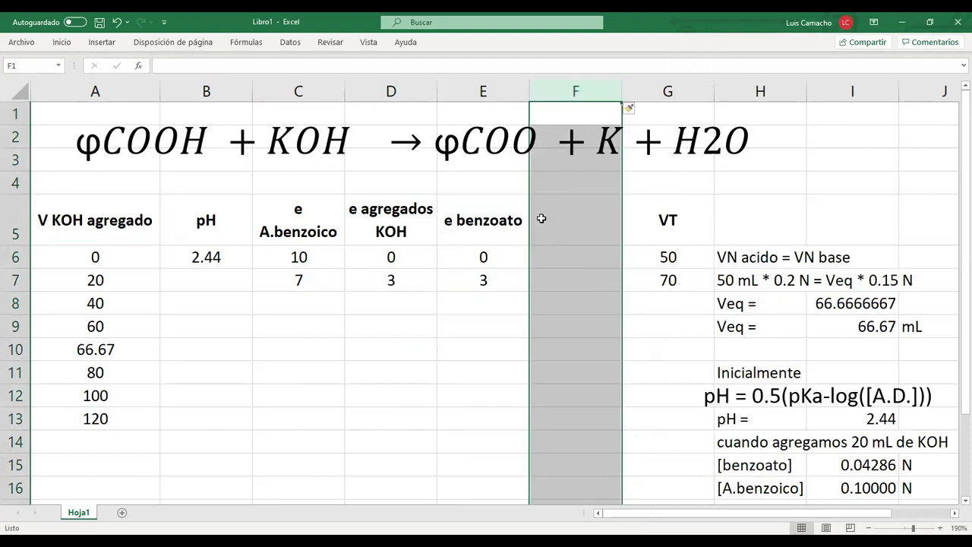
Step: Copy the added KOH equivalents heading from D5 into F5 of the new column
{"action": "left_click", "coordinate": [415, 226]}
{"action": "key", "text": "ctrl+c"}
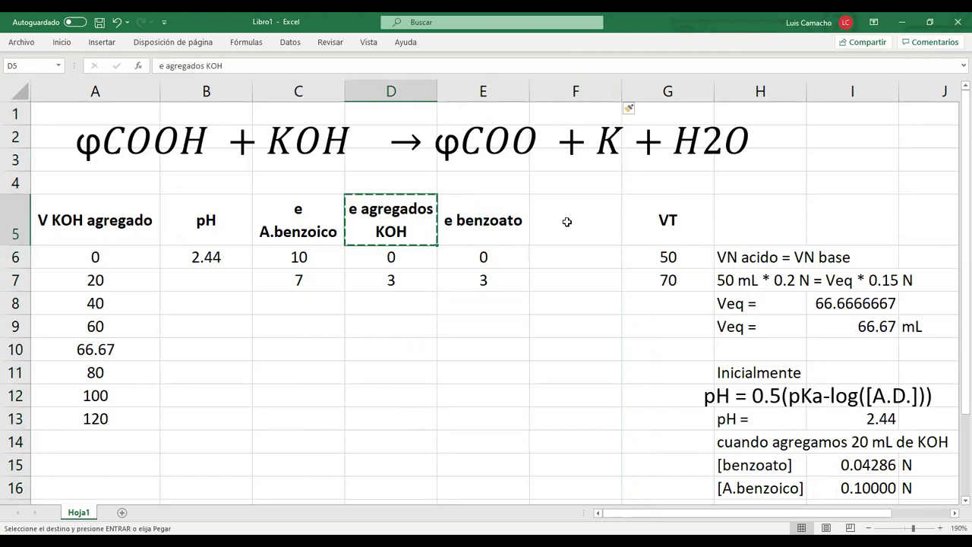
{"action": "left_click", "coordinate": [606, 227]}
{"action": "key", "text": "ctrl+v"}
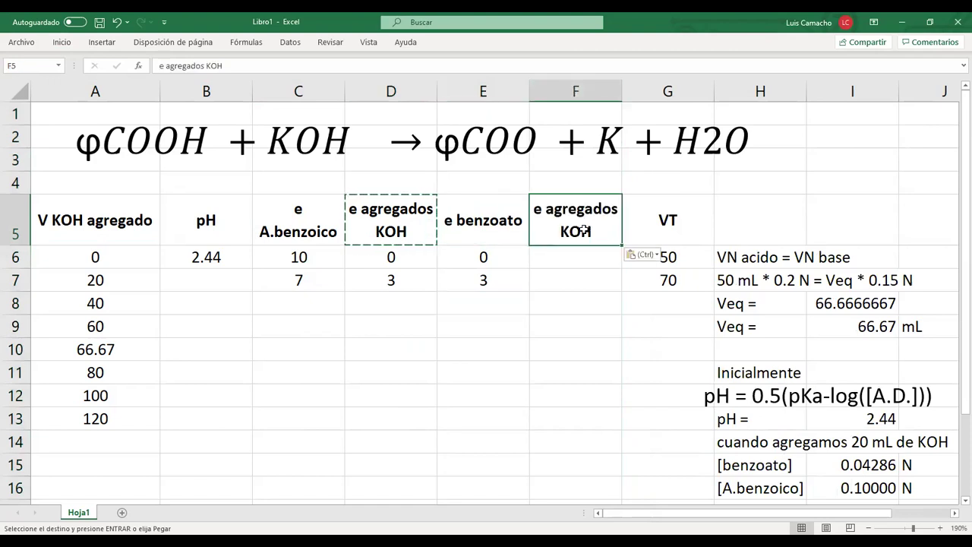
Step: Edit the heading in F5 to read "e KOH en solucion"
{"action": "double_click", "coordinate": [548, 210]}
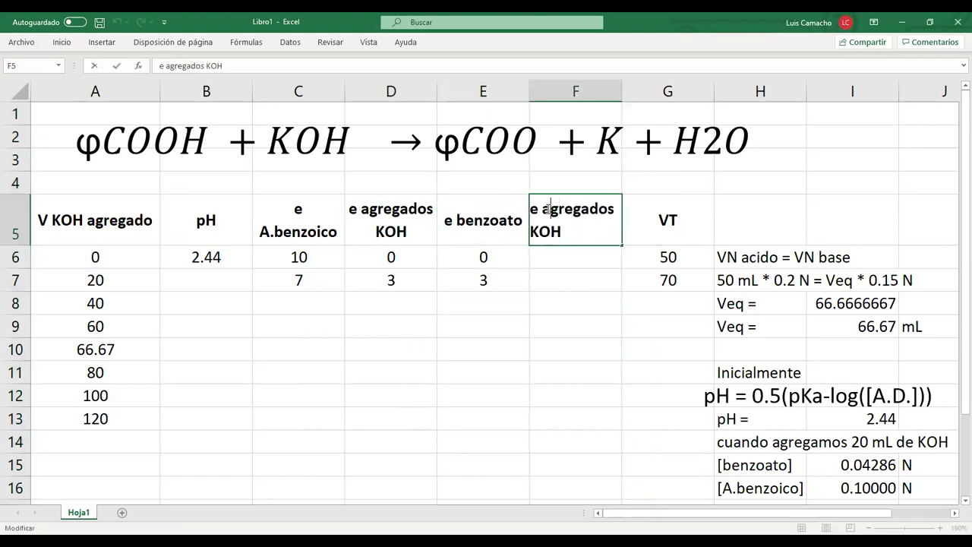
{"action": "double_click", "coordinate": [547, 209]}
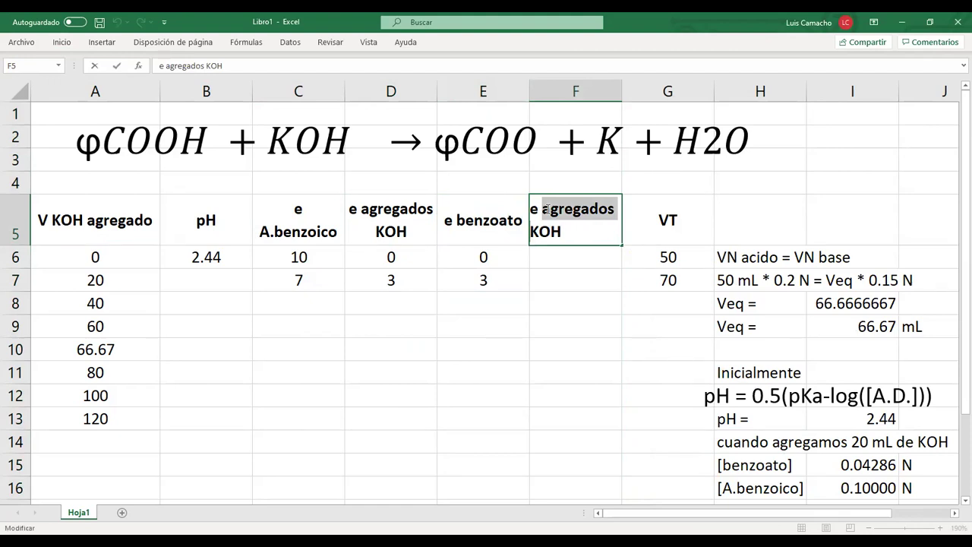
{"action": "key", "text": "BackSpace"}
{"action": "key", "text": "Right"}
{"action": "key", "text": "Right"}
{"action": "key", "text": "Right"}
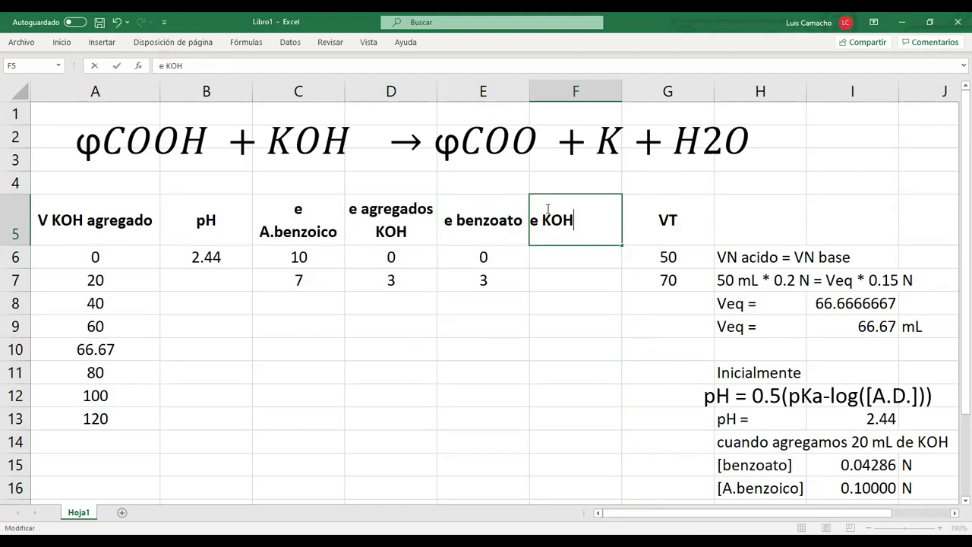
{"action": "type", "text": "en solucion"}
{"action": "key", "text": "ctrl+Return"}
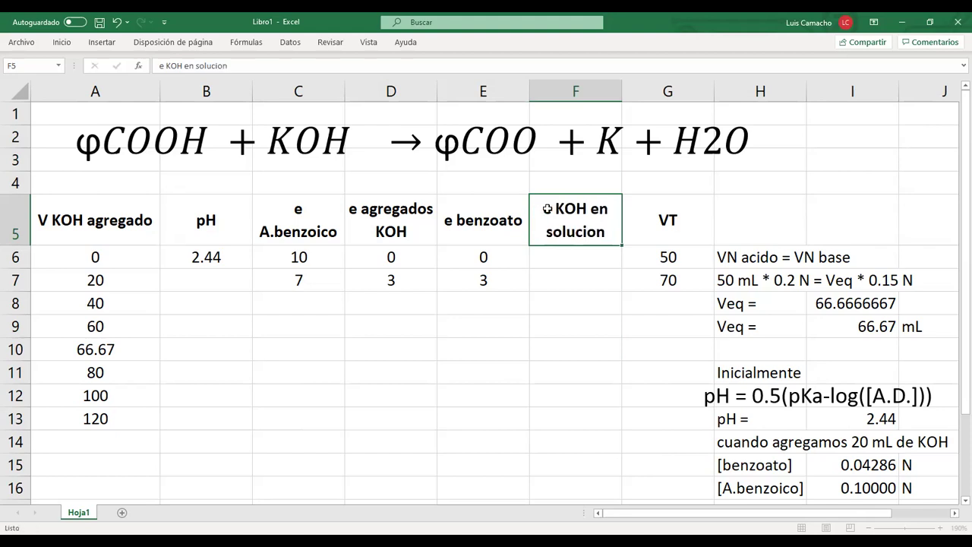
Step: Enter 0 as the KOH equivalents in solution in F6 and F7
{"action": "key", "text": "Down"}
{"action": "type", "text": "0"}
{"action": "key", "text": "Return"}
{"action": "type", "text": "0"}
{"action": "key", "text": "Return"}
Step: Review the row 7 formulas for benzoic acid, added KOH, benzoate, KOH in solution and total volume
{"action": "key", "text": "Up"}
{"action": "key", "text": "Up"}
{"action": "key", "text": "Down"}
{"action": "key", "text": "Left"}
{"action": "key", "text": "Left"}
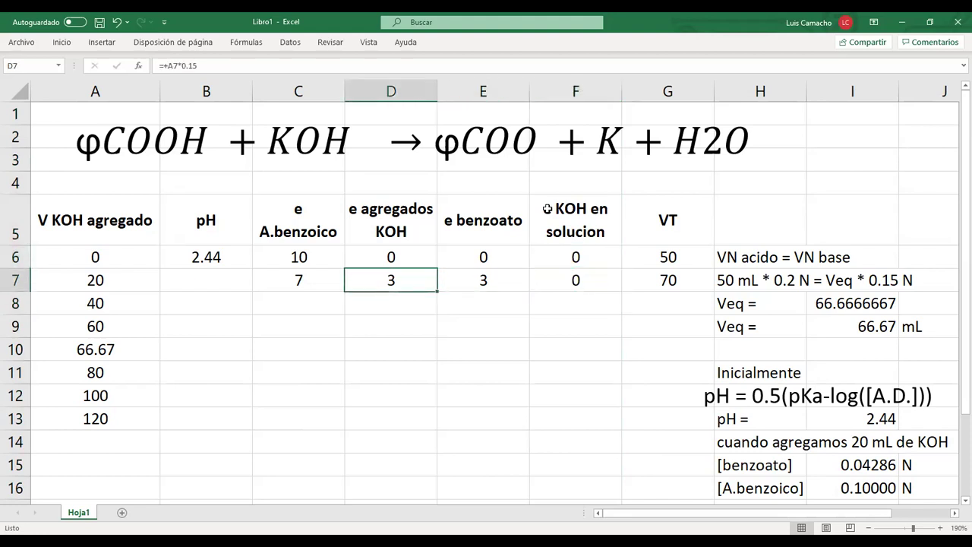
{"action": "key", "text": "Left"}
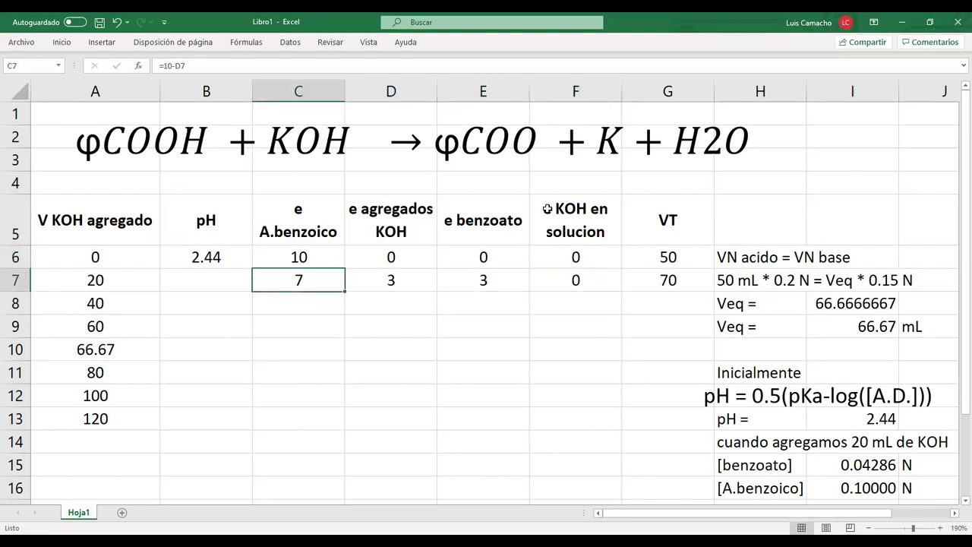
{"action": "key", "text": "Right"}
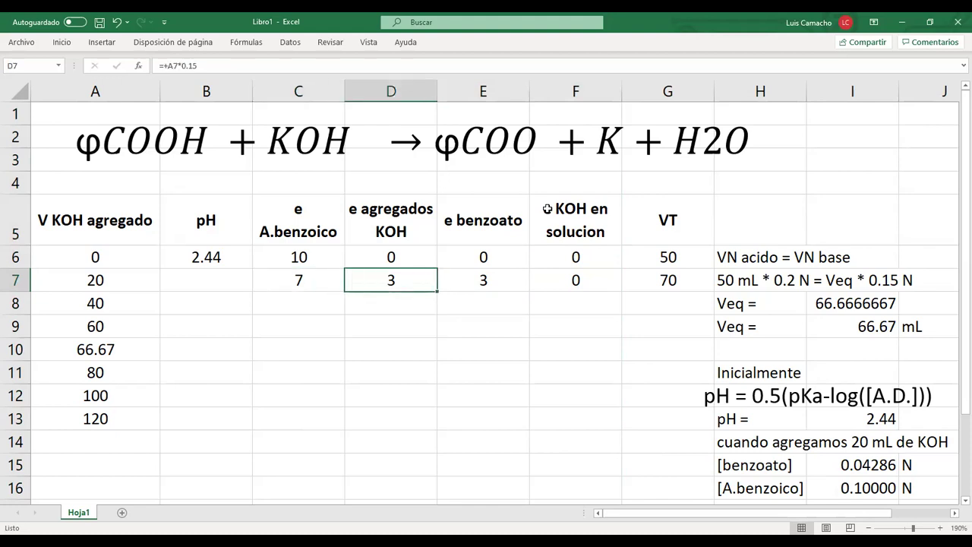
{"action": "key", "text": "Right"}
{"action": "key", "text": "Right"}
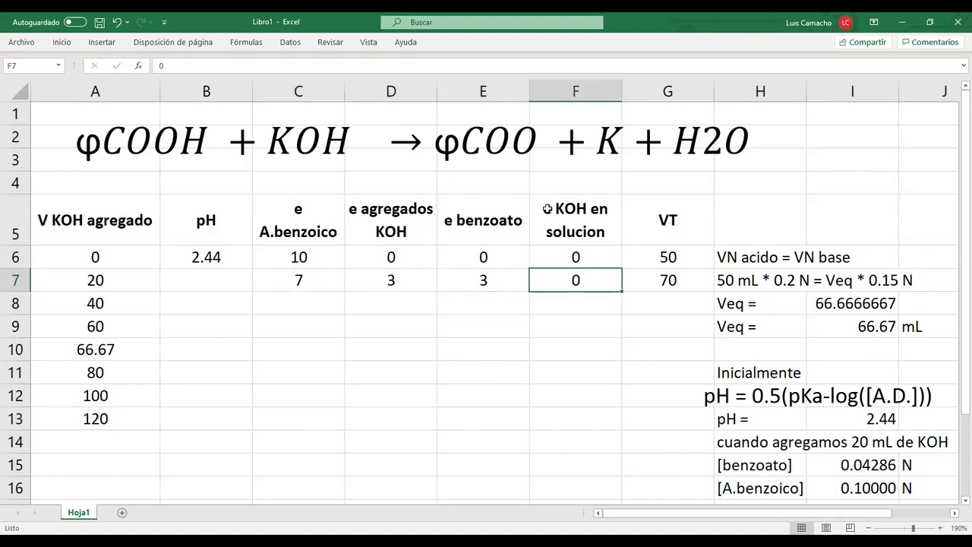
{"action": "key", "text": "Right"}
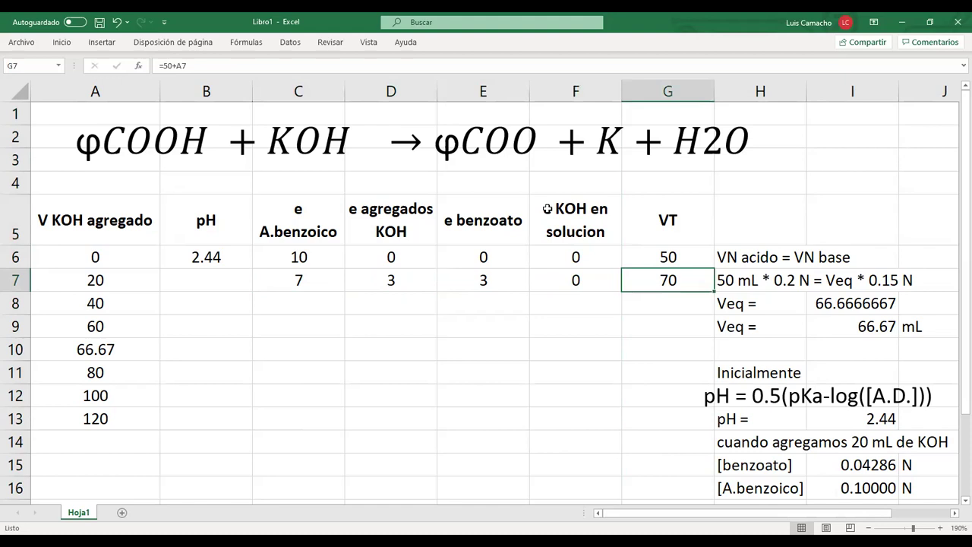
{"action": "key", "text": "Left"}
{"action": "key", "text": "Up"}
{"action": "key", "text": "Up"}
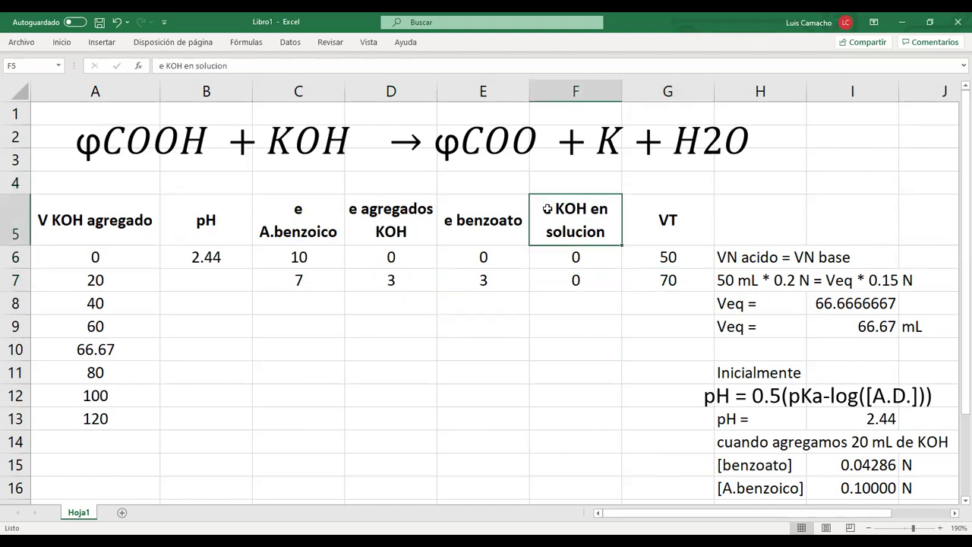
{"action": "key", "text": "Down"}
{"action": "key", "text": "Up"}
{"action": "key", "text": "Down"}
{"action": "key", "text": "Down"}
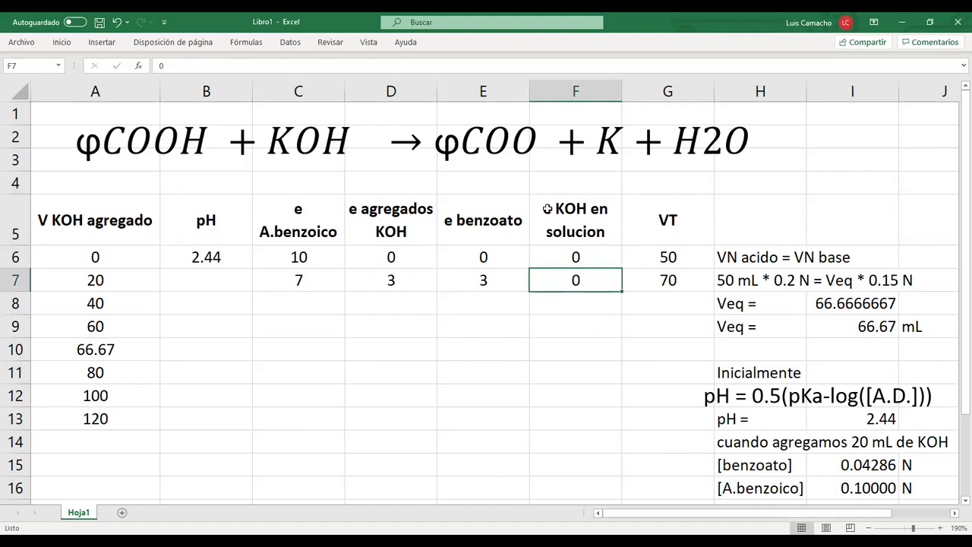
{"action": "key", "text": "Left"}
{"action": "key", "text": "Left"}
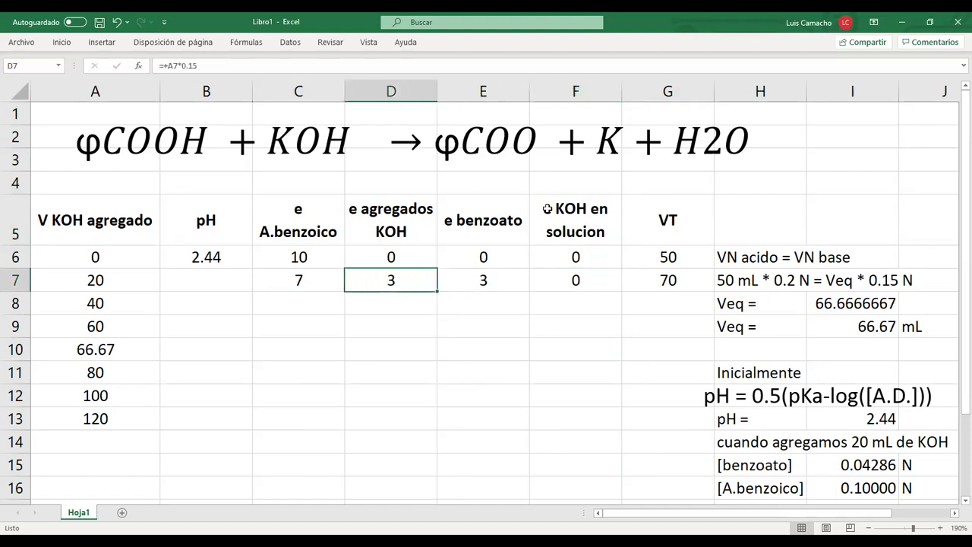
{"action": "key", "text": "Left"}
{"action": "key", "text": "Left"}
{"action": "key", "text": "Left"}
{"action": "key", "text": "Right"}
{"action": "key", "text": "Right"}
{"action": "key", "text": "Right"}
{"action": "key", "text": "Right"}
{"action": "key", "text": "Right"}
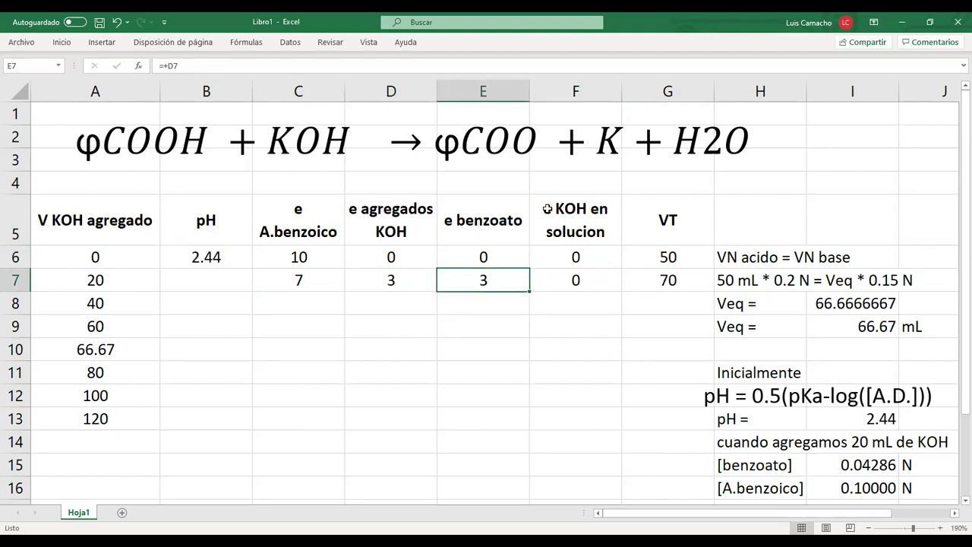
Step: Review the row 7 equivalents for 20 mL of KOH and the header of the column for KOH in solution
{"action": "key", "text": "Left"}
{"action": "key", "text": "Left"}
{"action": "key", "text": "Right"}
{"action": "key", "text": "Right"}
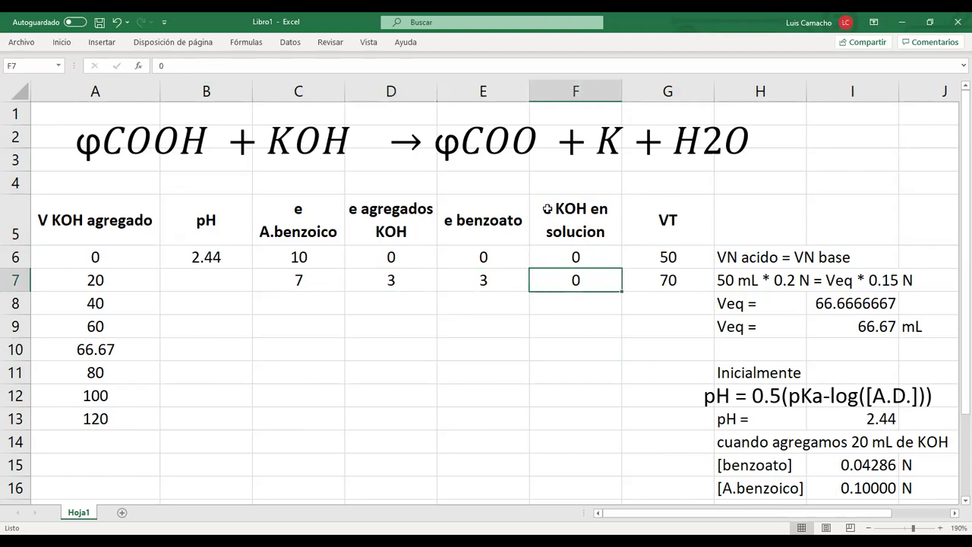
{"action": "key", "text": "Up"}
{"action": "key", "text": "Up"}
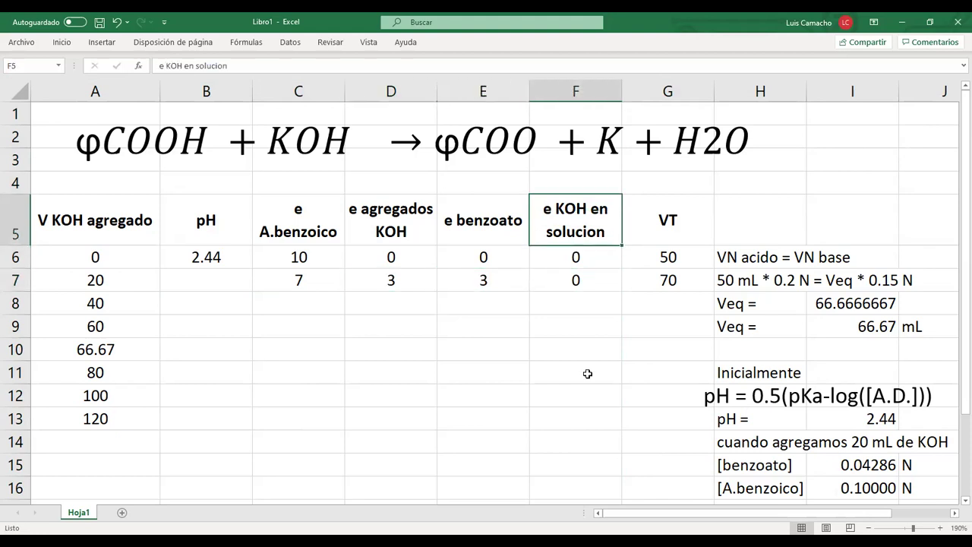
{"action": "key", "text": "Down"}
{"action": "key", "text": "Down"}
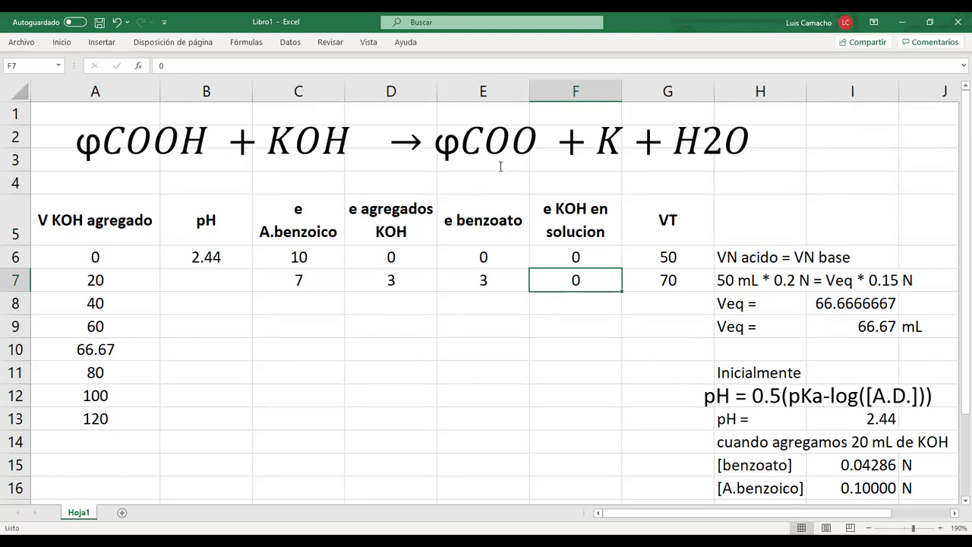
Step: Insert a blank row above the "cuando agregamos 20 mL de KOH" notes in row 14
{"action": "left_click", "coordinate": [603, 352]}
{"action": "key", "text": "Down"}
{"action": "key", "text": "Down"}
{"action": "key", "text": "Down"}
{"action": "key", "text": "Down"}
{"action": "key", "text": "Down"}
{"action": "key", "text": "Down"}
{"action": "key", "text": "Down"}
{"action": "key", "text": "Down"}
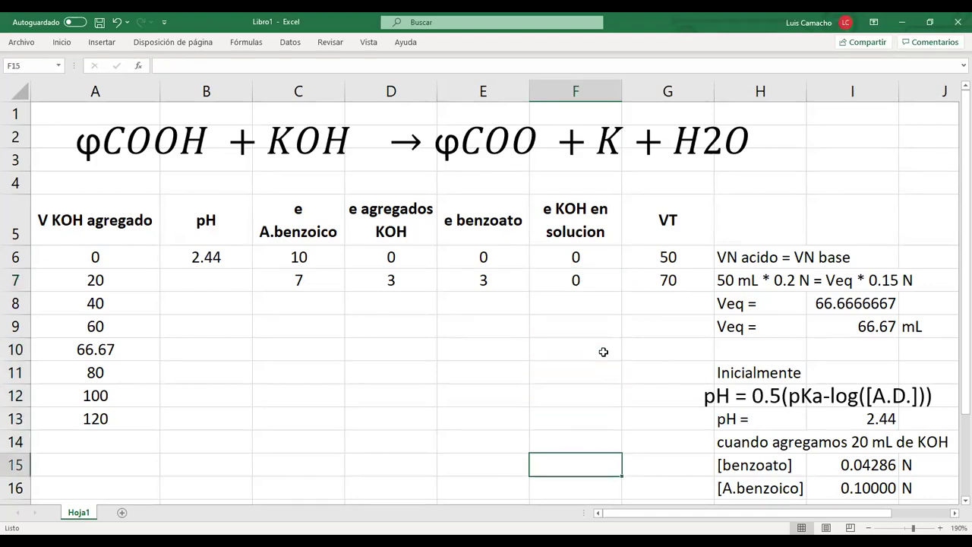
{"action": "key", "text": "Down"}
{"action": "key", "text": "Down"}
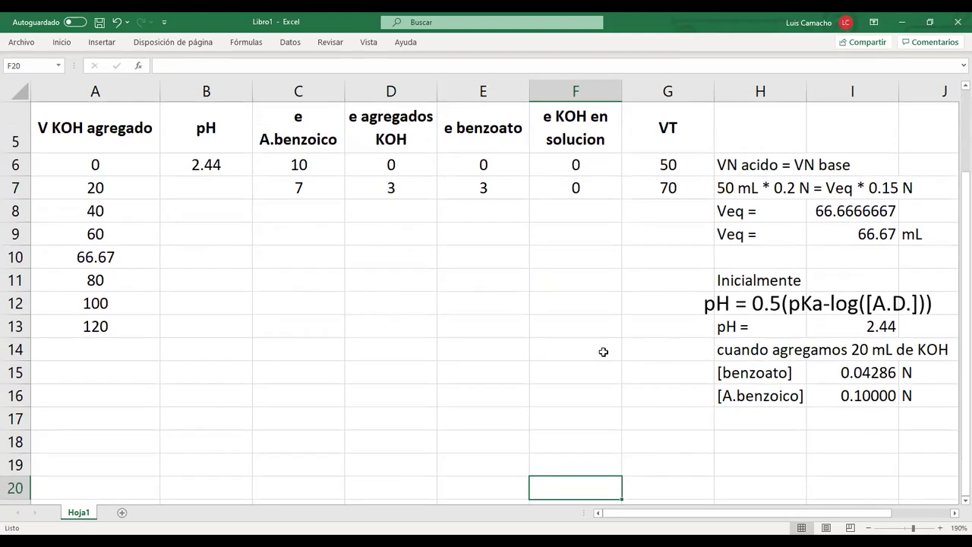
{"action": "left_click", "coordinate": [748, 278]}
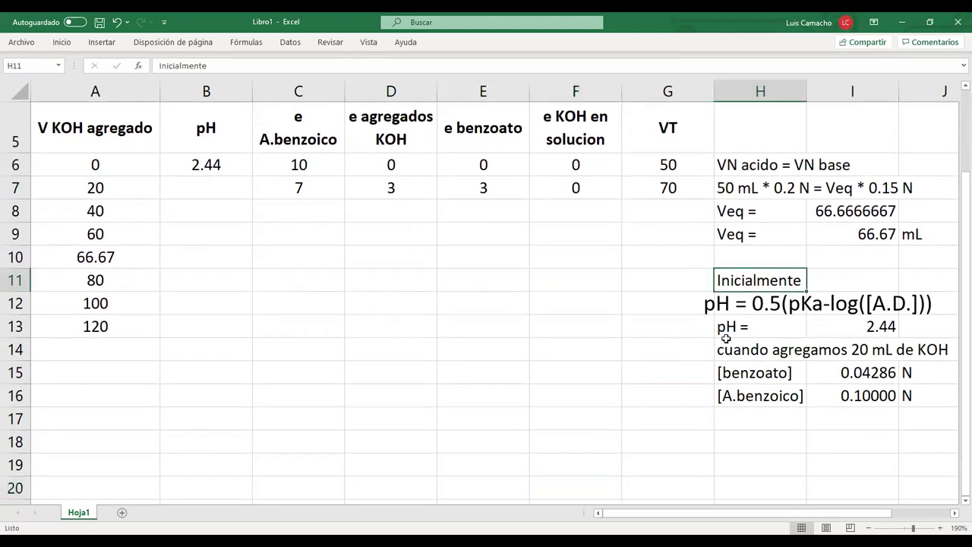
{"action": "right_click", "coordinate": [23, 350]}
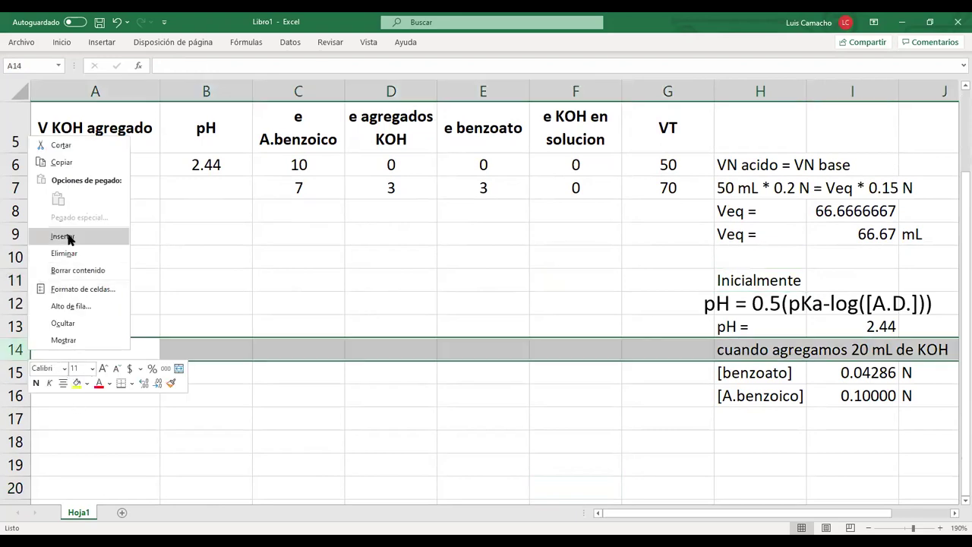
{"action": "left_click", "coordinate": [62, 236]}
{"action": "left_click", "coordinate": [771, 390]}
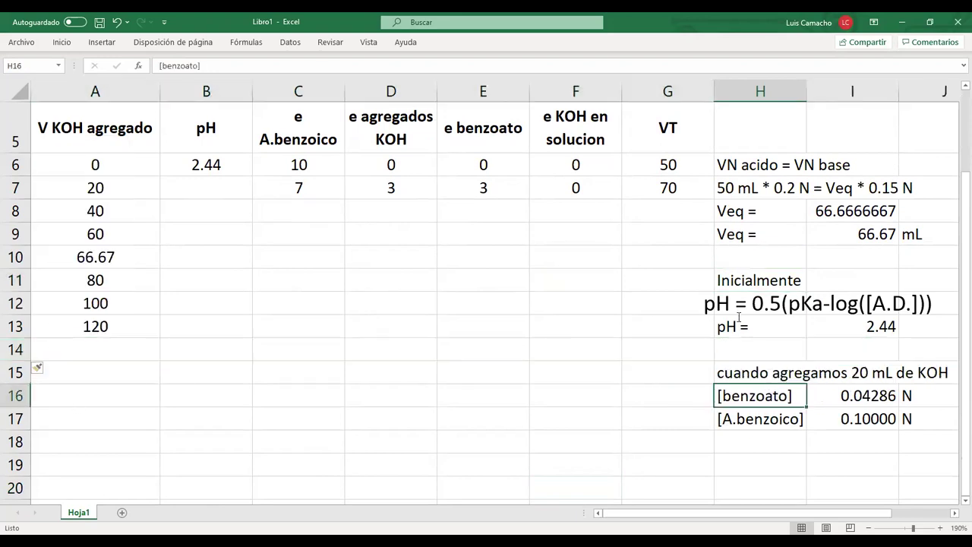
Step: Copy the "pH = 0.5(pKa-log([A.D.]))" text box and paste the duplicate at H18
{"action": "left_click", "coordinate": [740, 301]}
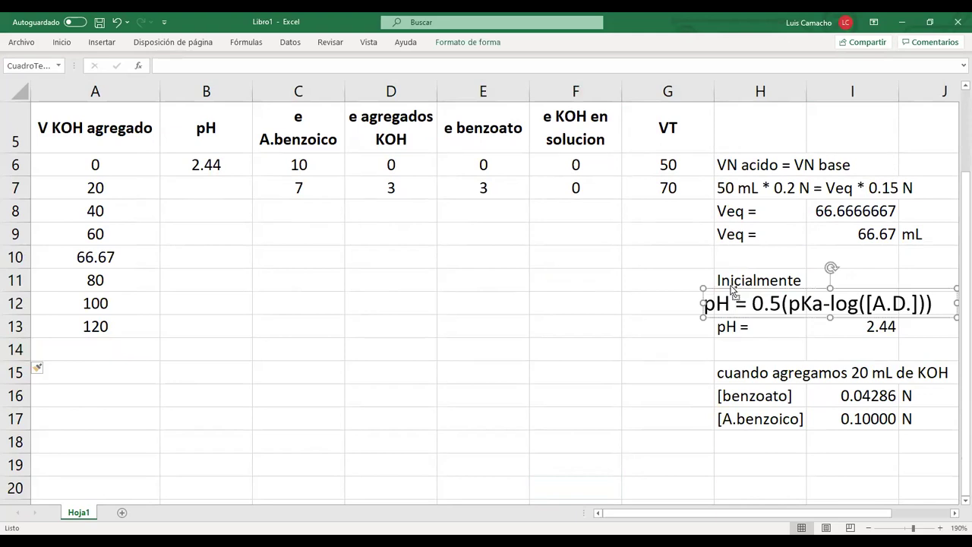
{"action": "left_click", "coordinate": [726, 441]}
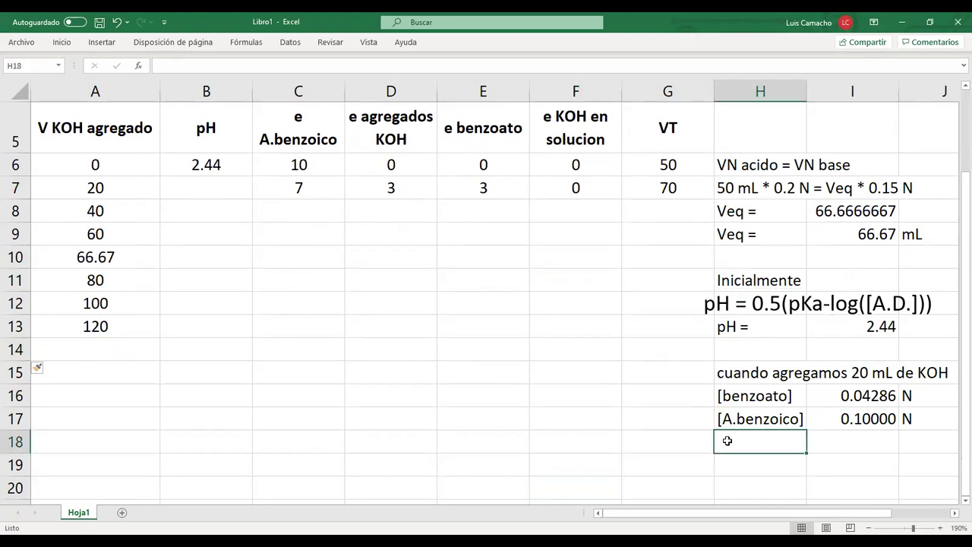
{"action": "key", "text": "ctrl+v"}
Step: In the pasted formula, delete "0.5(" and replace the minus sign before log with a plus sign
{"action": "left_click", "coordinate": [765, 444]}
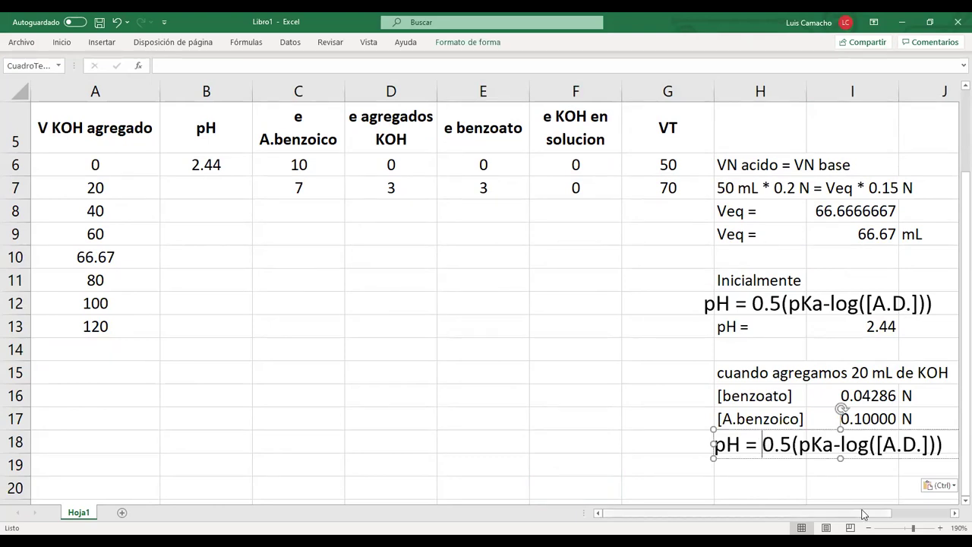
{"action": "key", "text": "shift+Right"}
{"action": "key", "text": "shift+Right"}
{"action": "key", "text": "shift+Right"}
{"action": "key", "text": "shift+Right"}
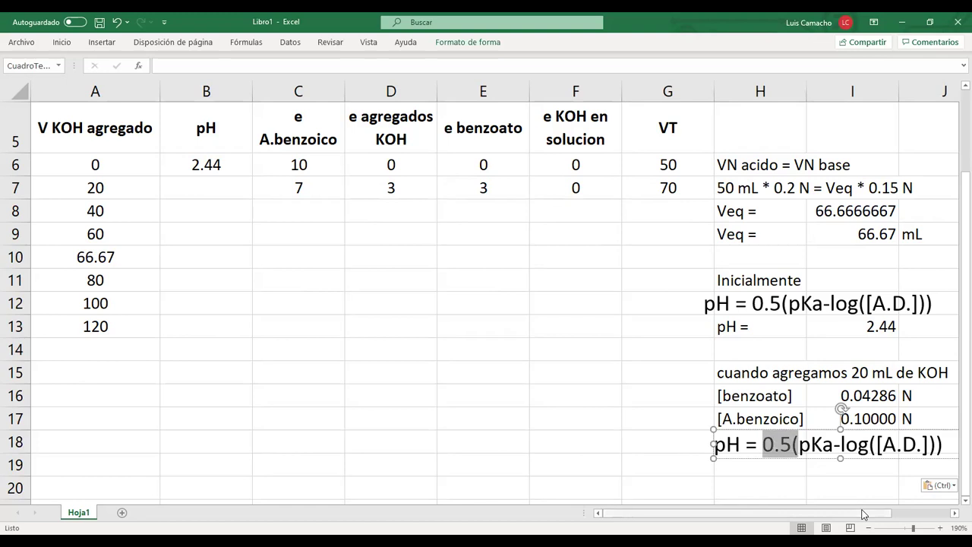
{"action": "key", "text": "Delete"}
{"action": "key", "text": "Right"}
{"action": "key", "text": "Right"}
{"action": "key", "text": "Right"}
{"action": "key", "text": "Right"}
{"action": "key", "text": "shift+Left"}
{"action": "type", "text": "+"}
Step: Duplicate the [A.D.] term inside the logarithm of the pasted formula
{"action": "key", "text": "Right"}
{"action": "key", "text": "Right"}
{"action": "key", "text": "Right"}
{"action": "key", "text": "Right"}
{"action": "key", "text": "Right"}
{"action": "key", "text": "Right"}
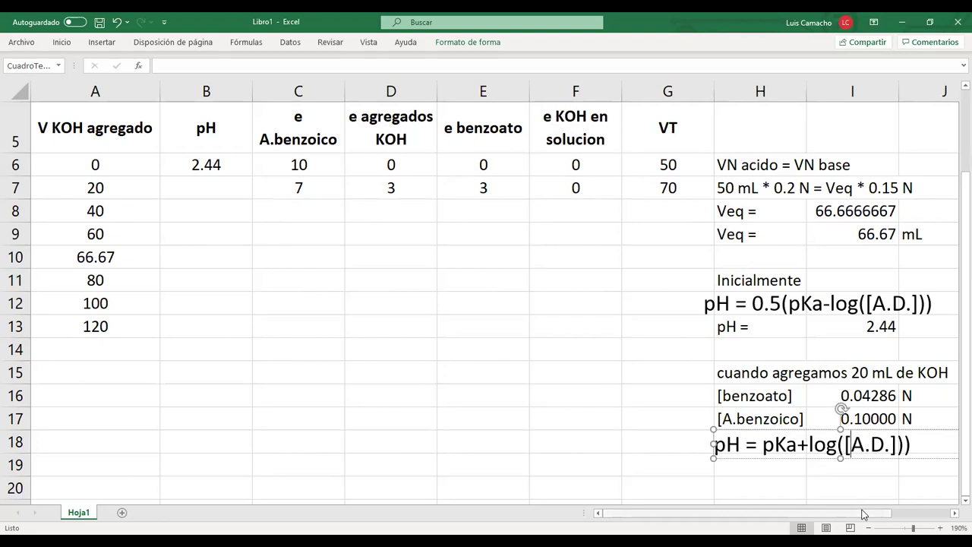
{"action": "key", "text": "shift+Right"}
{"action": "key", "text": "shift+Right"}
{"action": "key", "text": "shift+Right"}
{"action": "key", "text": "shift+Right"}
{"action": "key", "text": "shift+Right"}
{"action": "key", "text": "shift+Right"}
{"action": "key", "text": "ctrl+c"}
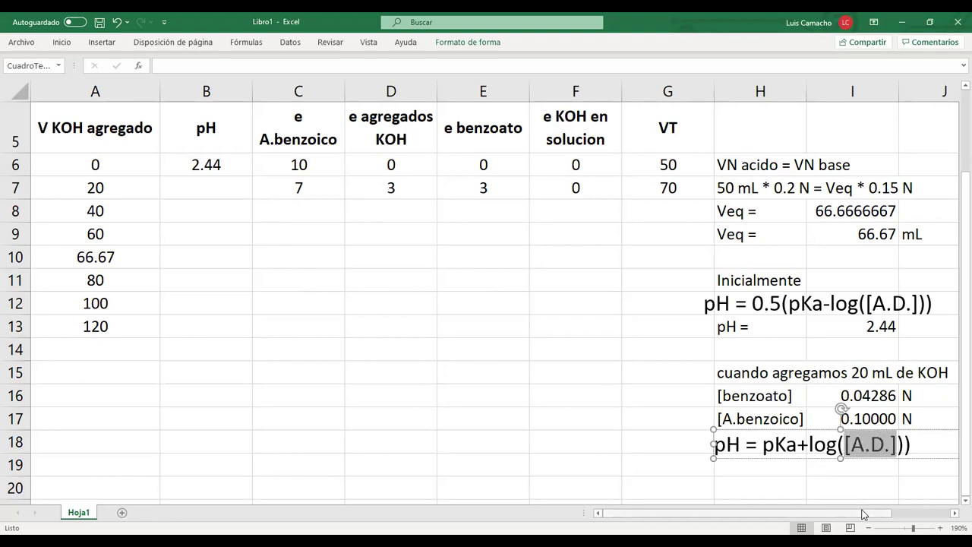
{"action": "key", "text": "Left"}
{"action": "key", "text": "ctrl+v"}
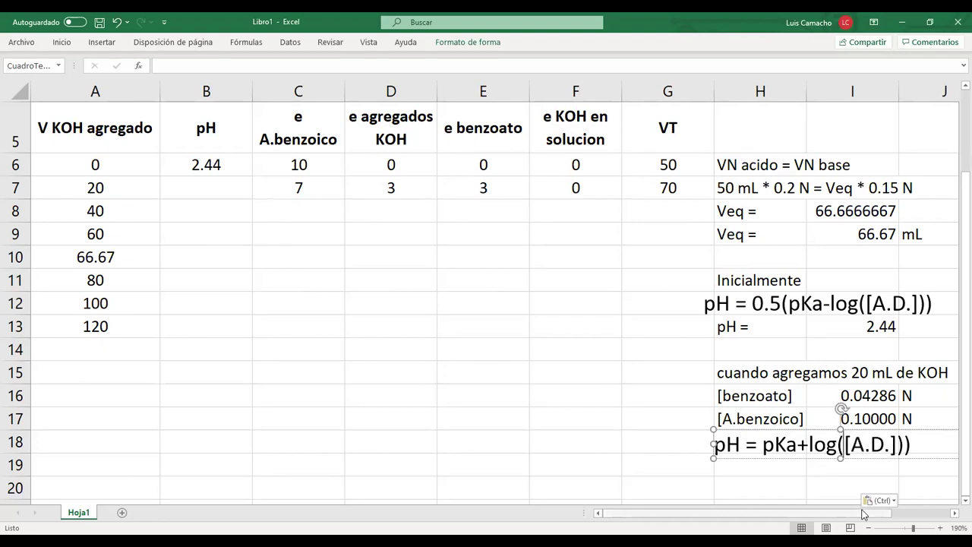
Step: Change the first duplicated term to [B.D.] and add a slash after it to form the ratio [B.D.]/[A.D.]
{"action": "key", "text": "Left"}
{"action": "key", "text": "Left"}
{"action": "key", "text": "Left"}
{"action": "key", "text": "Left"}
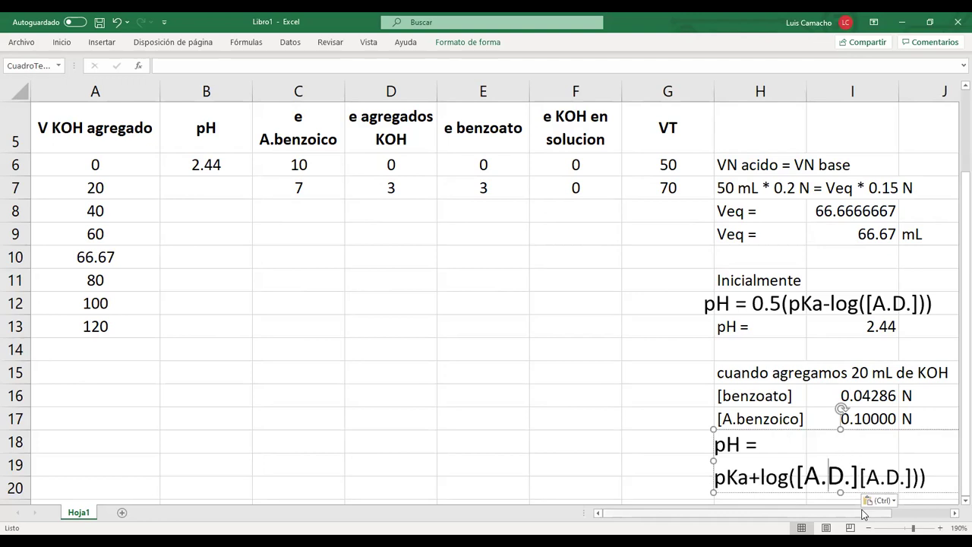
{"action": "key", "text": "shift+Left"}
{"action": "type", "text": "B"}
{"action": "key", "text": "Right"}
{"action": "key", "text": "Right"}
{"action": "key", "text": "Right"}
{"action": "key", "text": "Right"}
{"action": "type", "text": "/"}
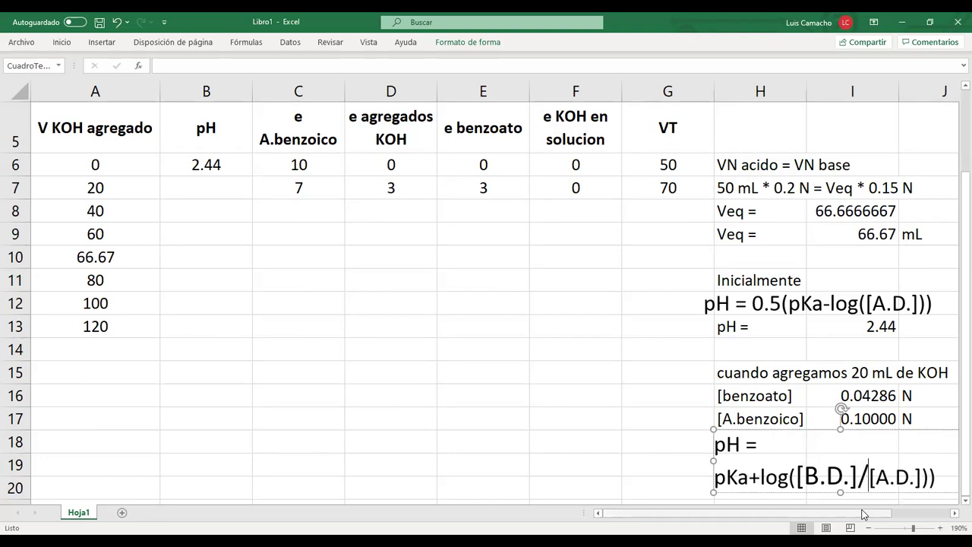
{"action": "key", "text": "Right"}
{"action": "key", "text": "Right"}
{"action": "left_click", "coordinate": [648, 462]}
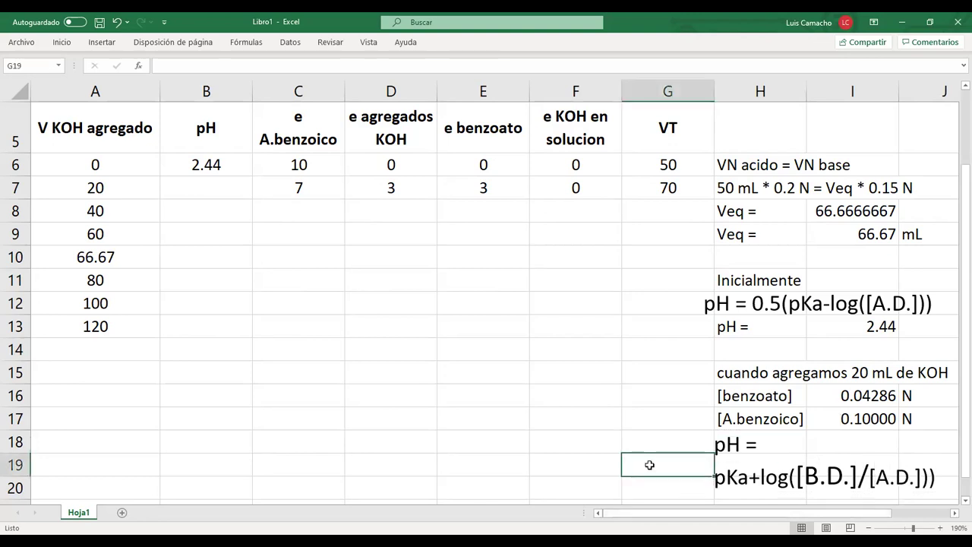
Step: Widen the new formula's text box so that the whole equation fits on one line
{"action": "left_click", "coordinate": [784, 476]}
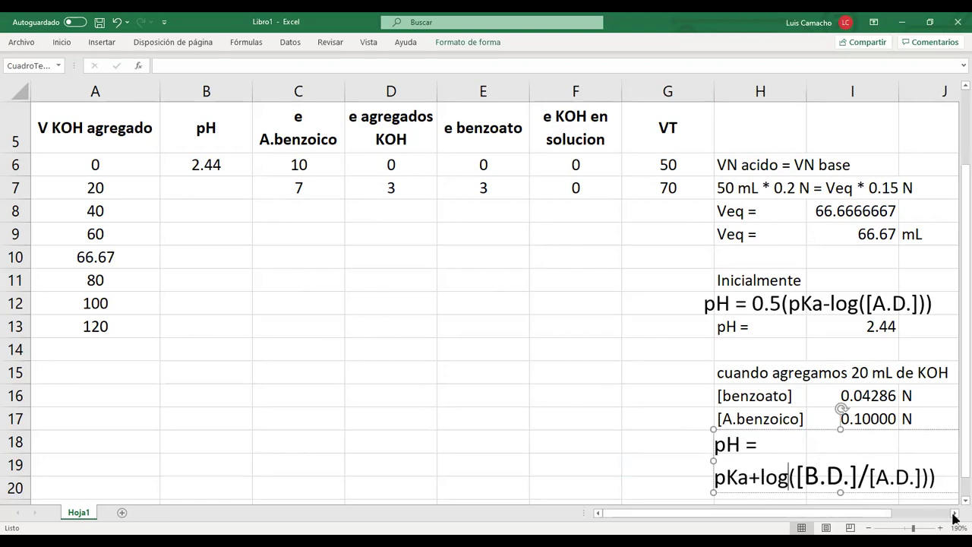
{"action": "left_click", "coordinate": [954, 513]}
{"action": "left_click_drag", "start_coordinate": [655, 460], "coordinate": [697, 462]}
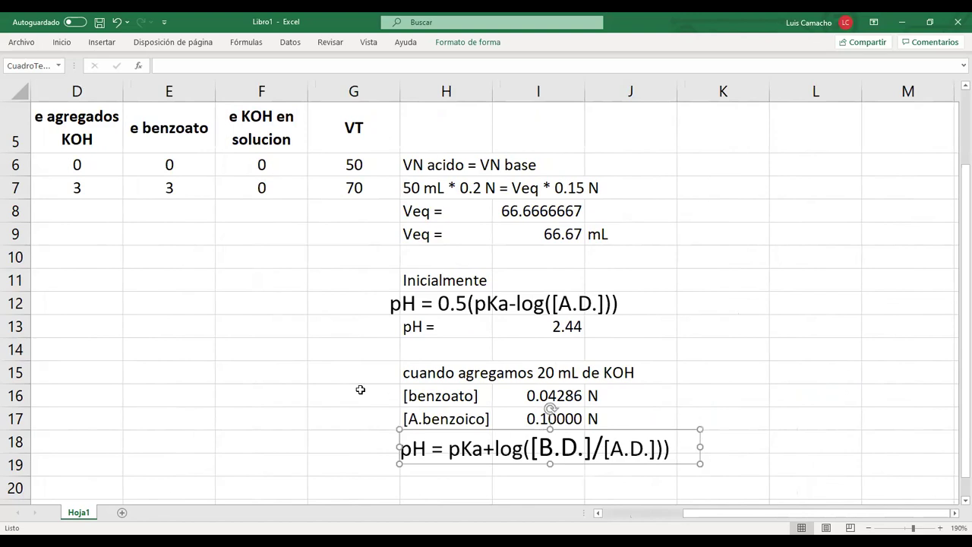
{"action": "left_click", "coordinate": [336, 387]}
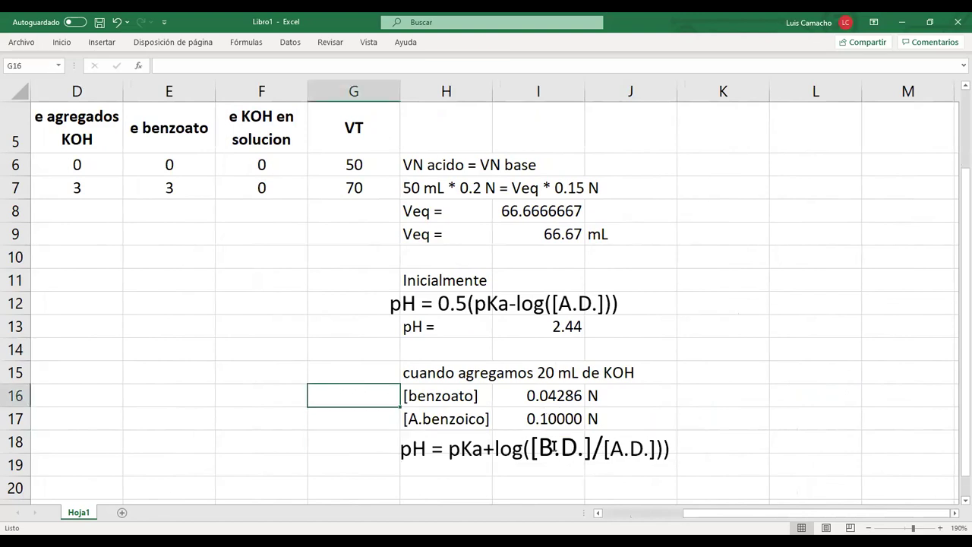
Step: Make the text size uniform across the new pH formula, trying font size 18 and settling on 15
{"action": "left_click", "coordinate": [555, 447]}
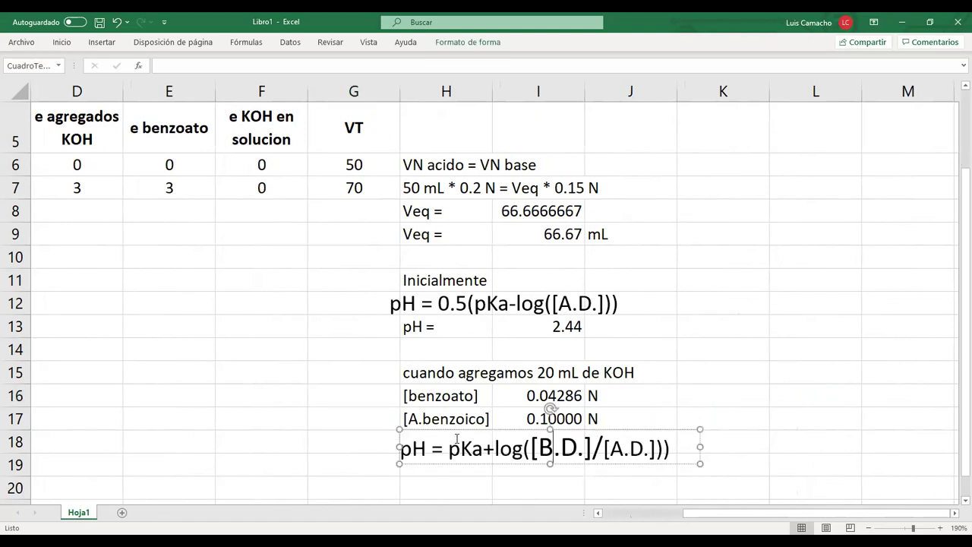
{"action": "left_click", "coordinate": [466, 302]}
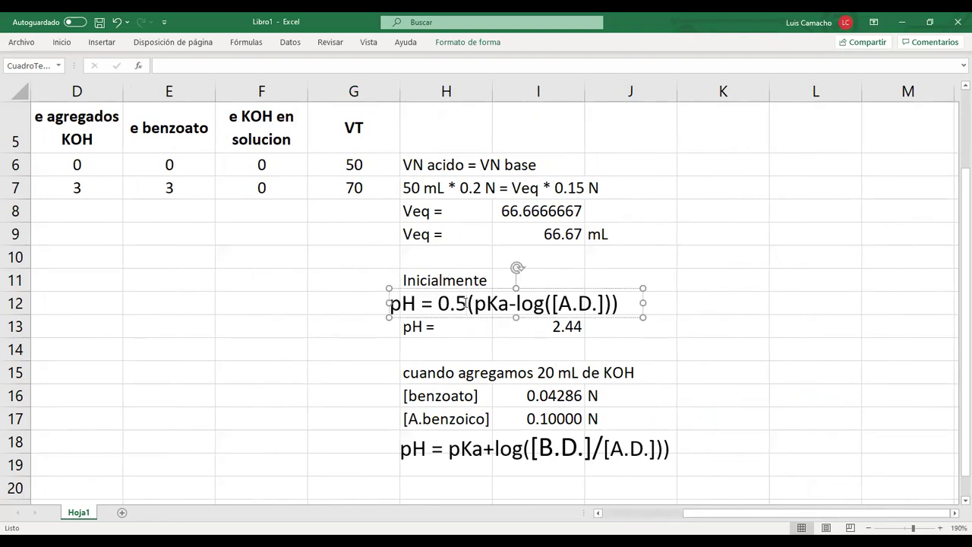
{"action": "left_click", "coordinate": [457, 448]}
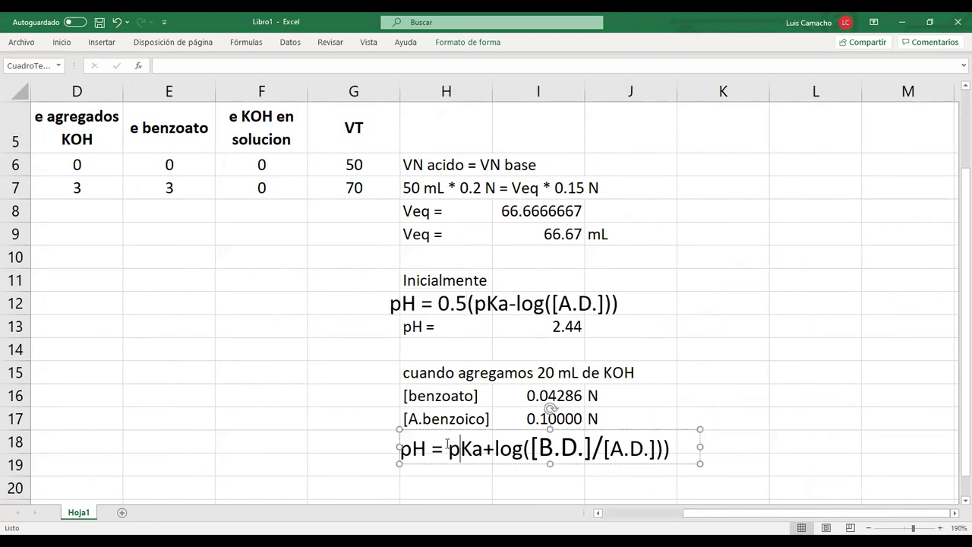
{"action": "left_click", "coordinate": [397, 438]}
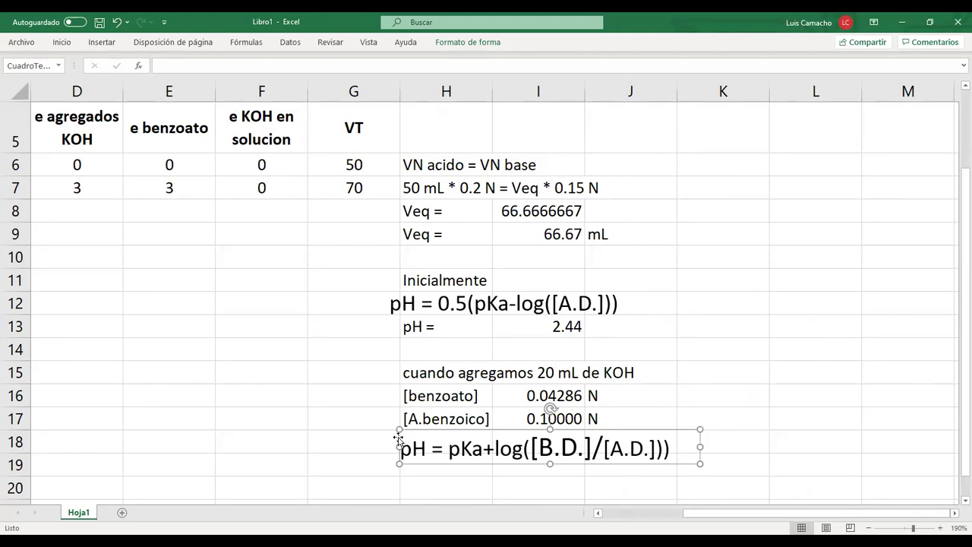
{"action": "left_click", "coordinate": [64, 43]}
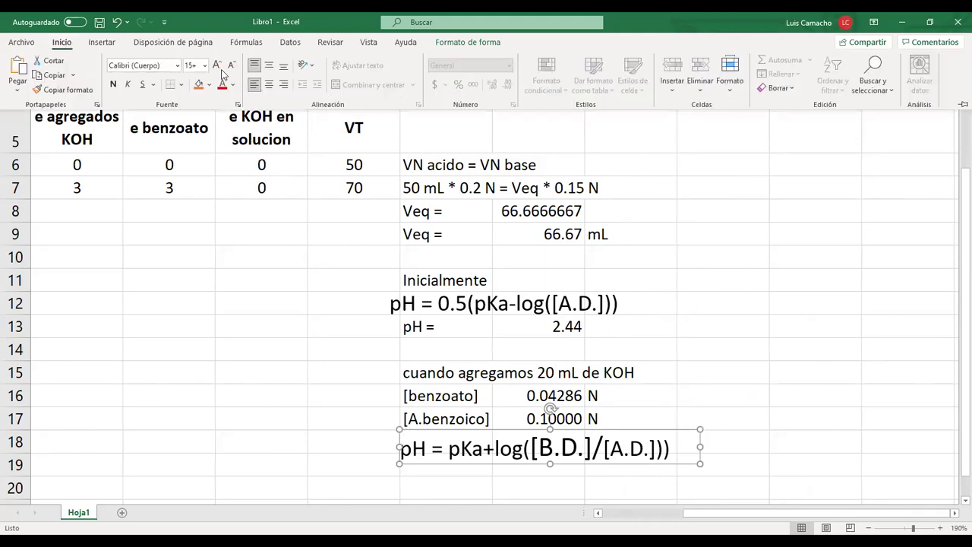
{"action": "left_click", "coordinate": [194, 65]}
{"action": "type", "text": "18"}
{"action": "key", "text": "Return"}
{"action": "left_click", "coordinate": [194, 65]}
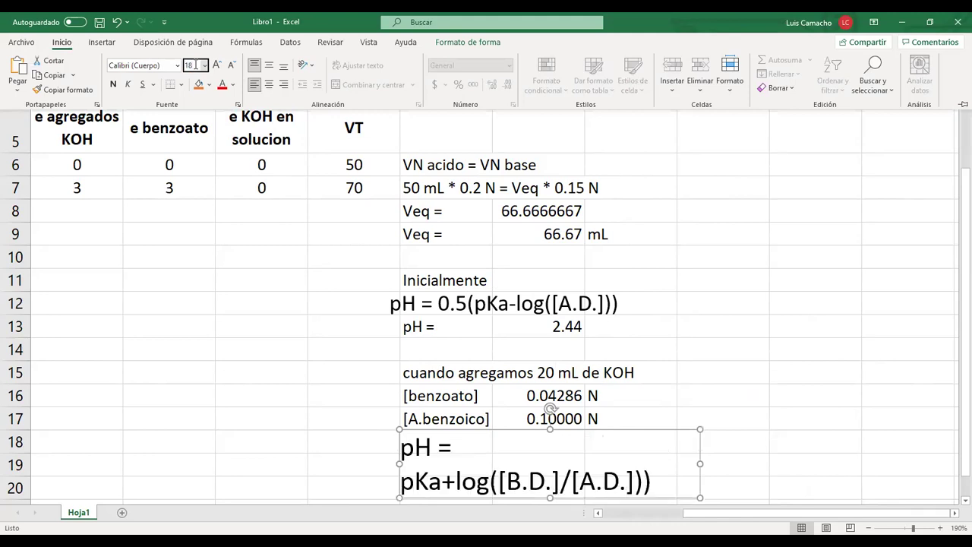
{"action": "key", "text": "BackSpace"}
{"action": "type", "text": "5"}
{"action": "key", "text": "Return"}
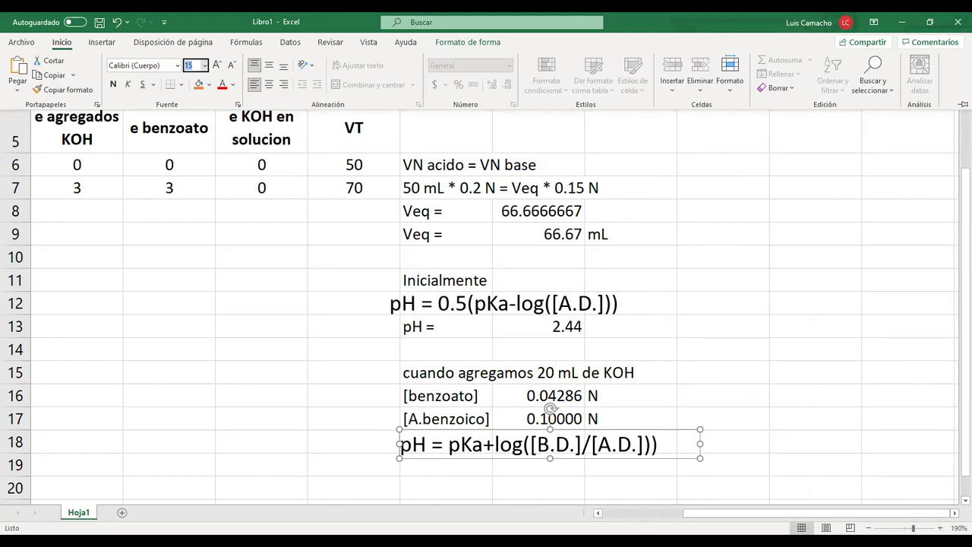
{"action": "left_click", "coordinate": [372, 412]}
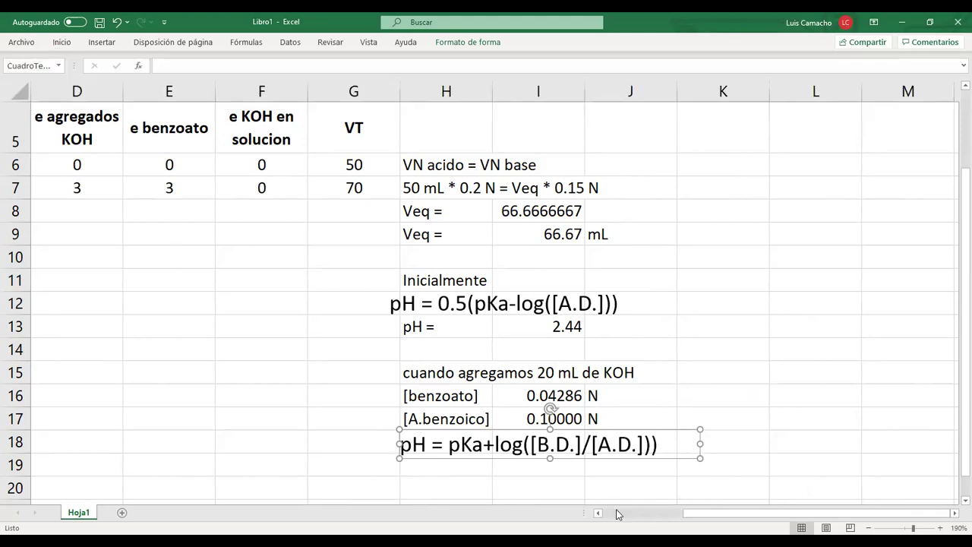
Step: Add the label "pH =" in H19 and enter +4.18 in I19 as the pKa value
{"action": "left_click", "coordinate": [617, 514]}
{"action": "left_click", "coordinate": [533, 418]}
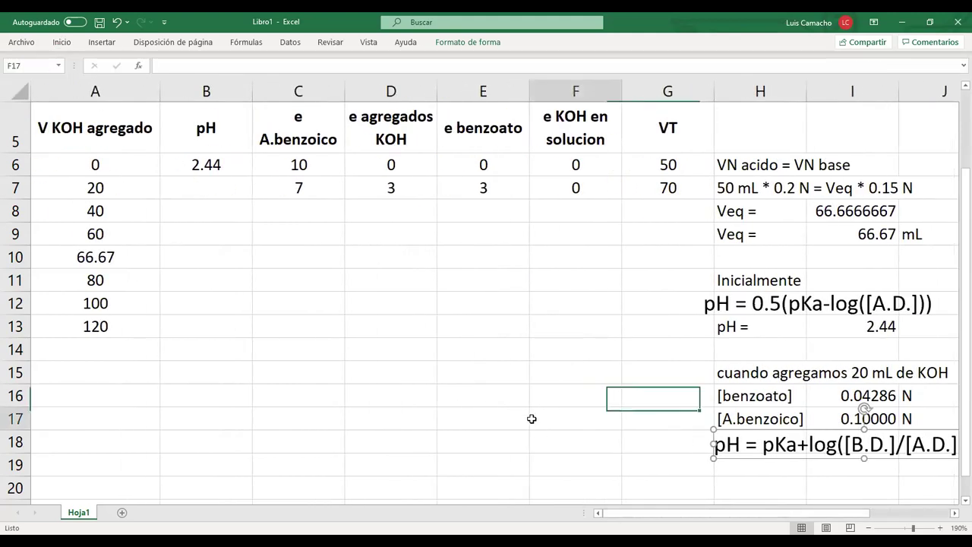
{"action": "left_click", "coordinate": [741, 375]}
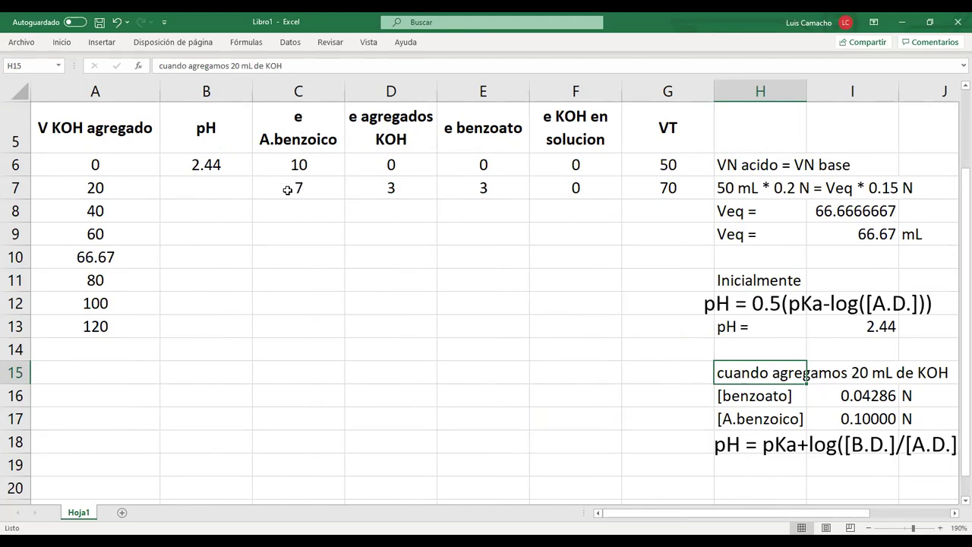
{"action": "left_click", "coordinate": [748, 472]}
{"action": "type", "text": "pH ="}
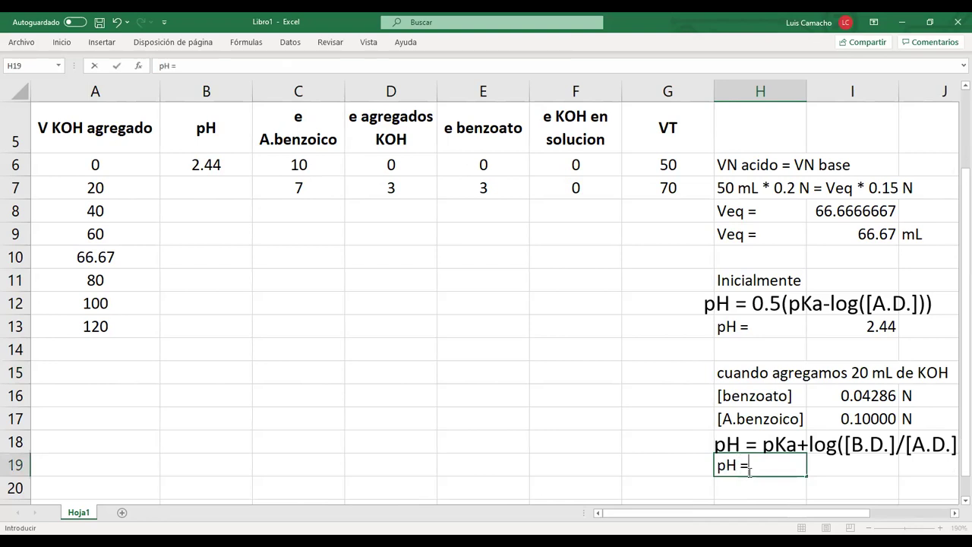
{"action": "key", "text": "Tab"}
{"action": "type", "text": "+"}
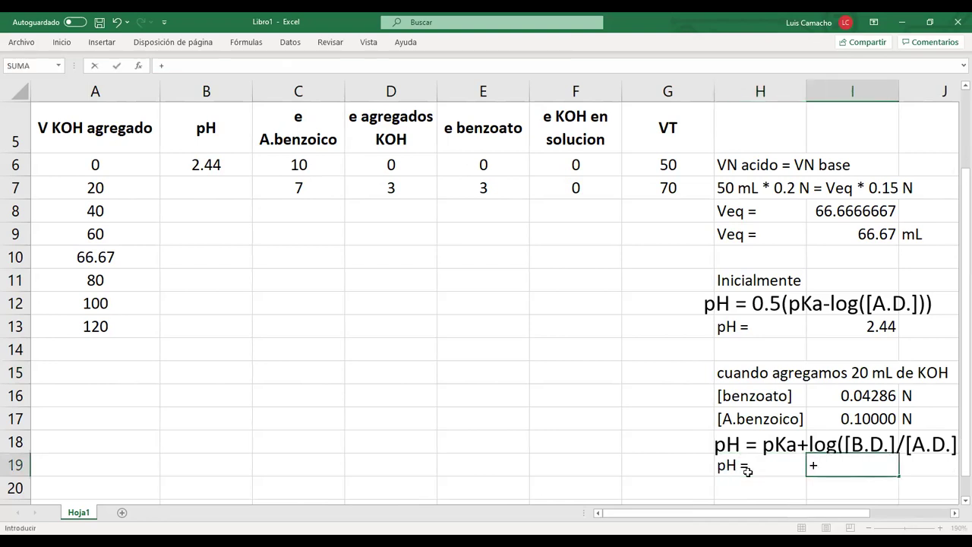
{"action": "type", "text": "4.18"}
{"action": "key", "text": "Return"}
Step: Check the initial pH calculation in I13 and return to the pH entry in I19
{"action": "key", "text": "Up"}
{"action": "key", "text": "Up"}
{"action": "key", "text": "Up"}
{"action": "key", "text": "Up"}
{"action": "key", "text": "Up"}
{"action": "key", "text": "Up"}
{"action": "key", "text": "Right"}
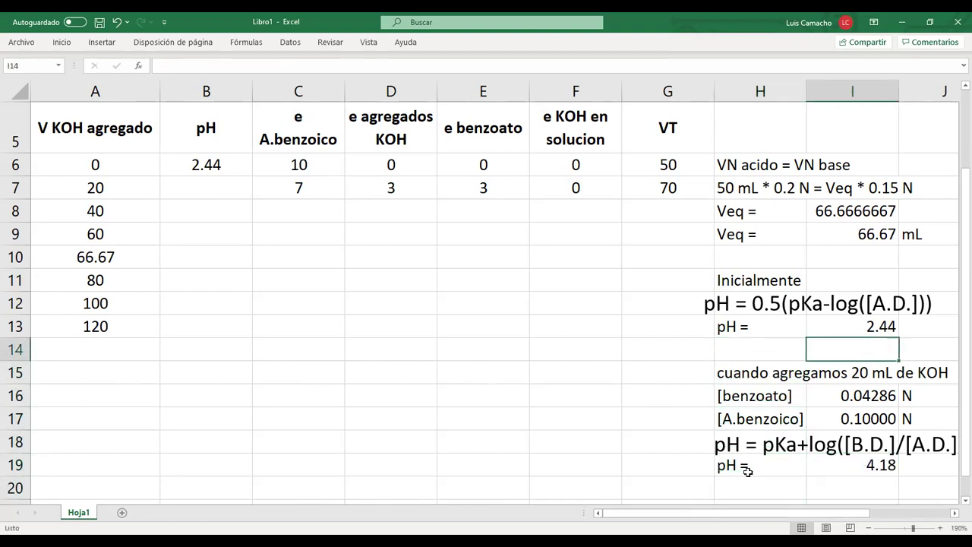
{"action": "key", "text": "Up"}
{"action": "key", "text": "Down"}
{"action": "key", "text": "Down"}
{"action": "key", "text": "Down"}
{"action": "key", "text": "Down"}
{"action": "key", "text": "Down"}
{"action": "key", "text": "Down"}
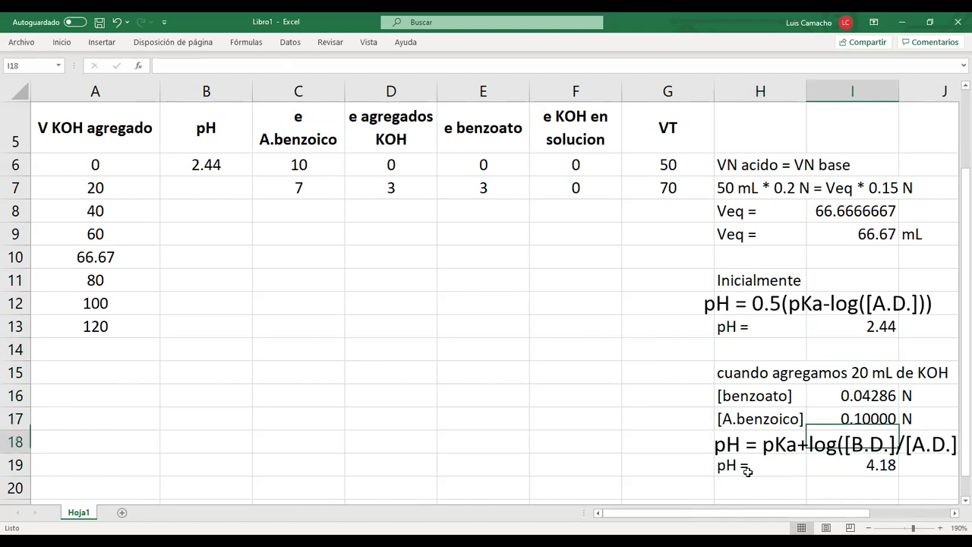
Step: Complete the 20 mL pH formula in I19 as +4.18+log10(I16/I17)
{"action": "key", "text": "F2"}
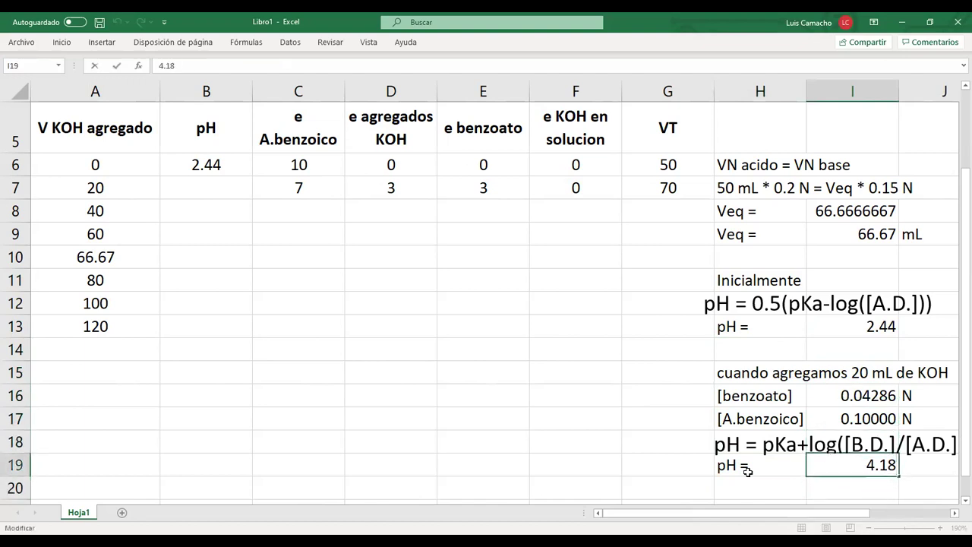
{"action": "key", "text": "Left"}
{"action": "key", "text": "Left"}
{"action": "key", "text": "Left"}
{"action": "key", "text": "Left"}
{"action": "type", "text": "+"}
{"action": "key", "text": "Right"}
{"action": "key", "text": "Right"}
{"action": "key", "text": "Right"}
{"action": "type", "text": "+"}
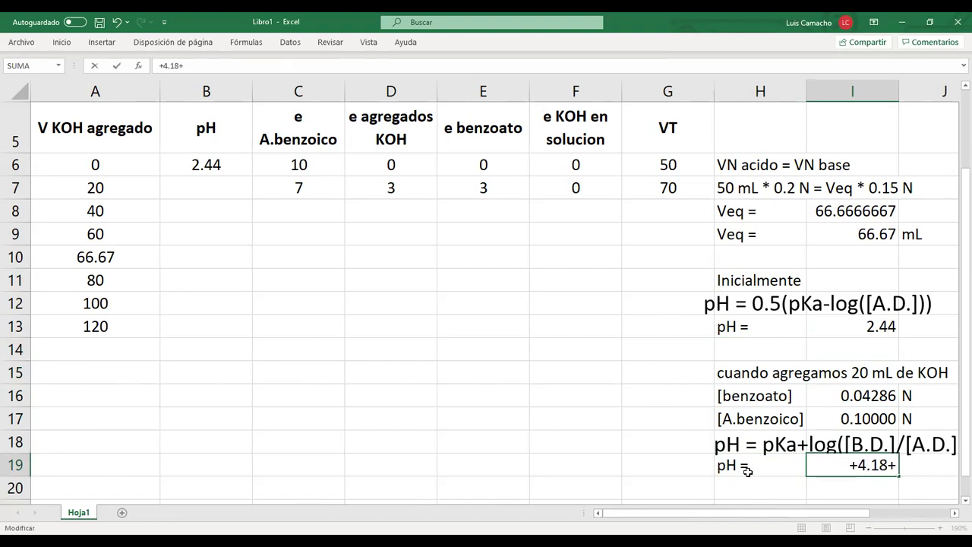
{"action": "type", "text": "log10"}
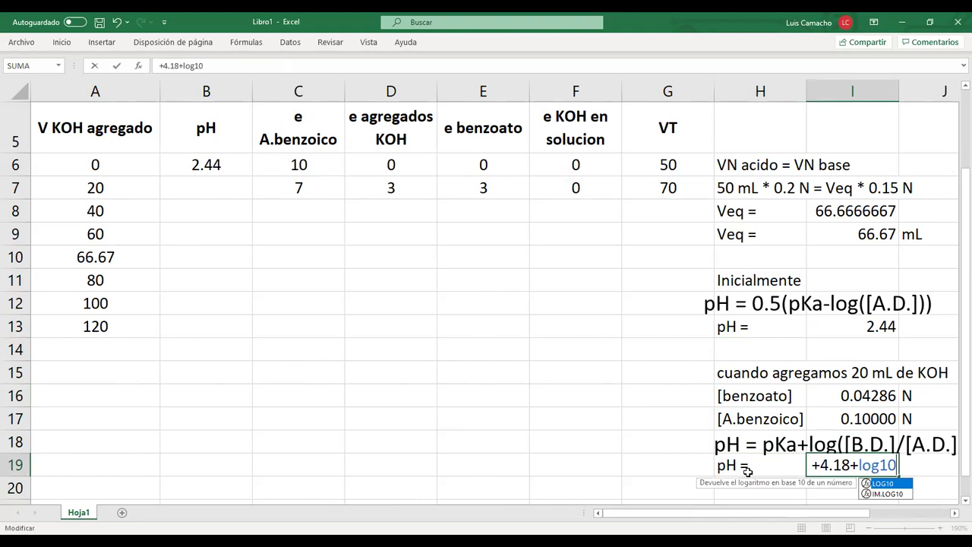
{"action": "type", "text": "("}
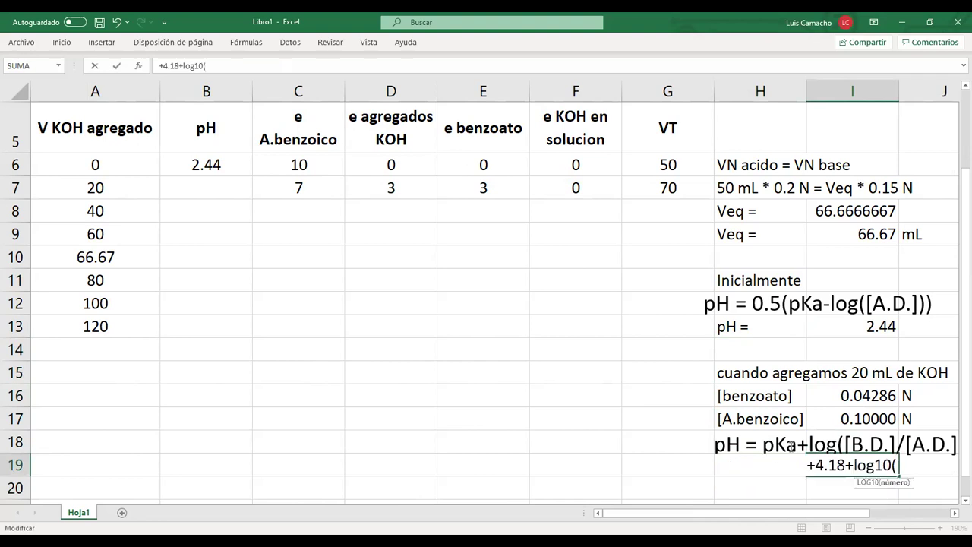
{"action": "left_click", "coordinate": [858, 396]}
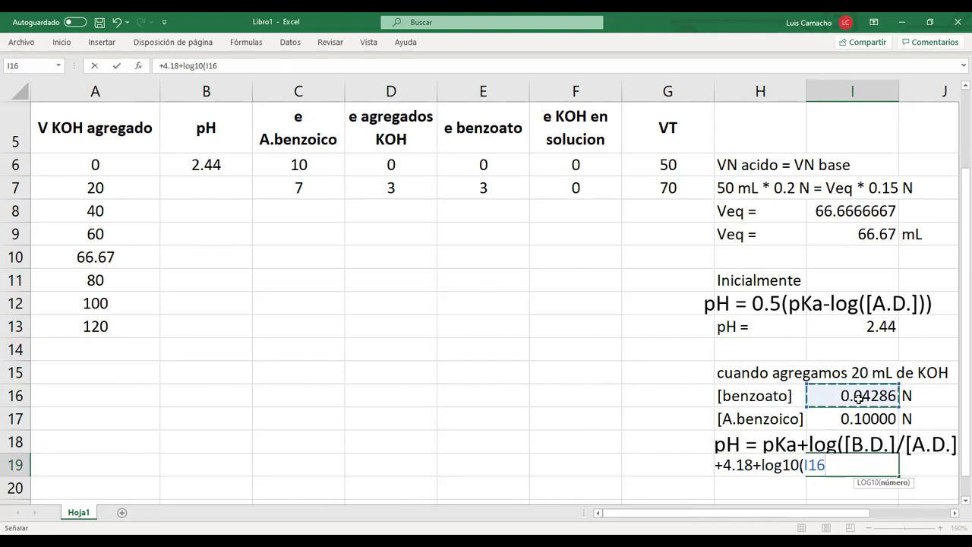
{"action": "type", "text": "/"}
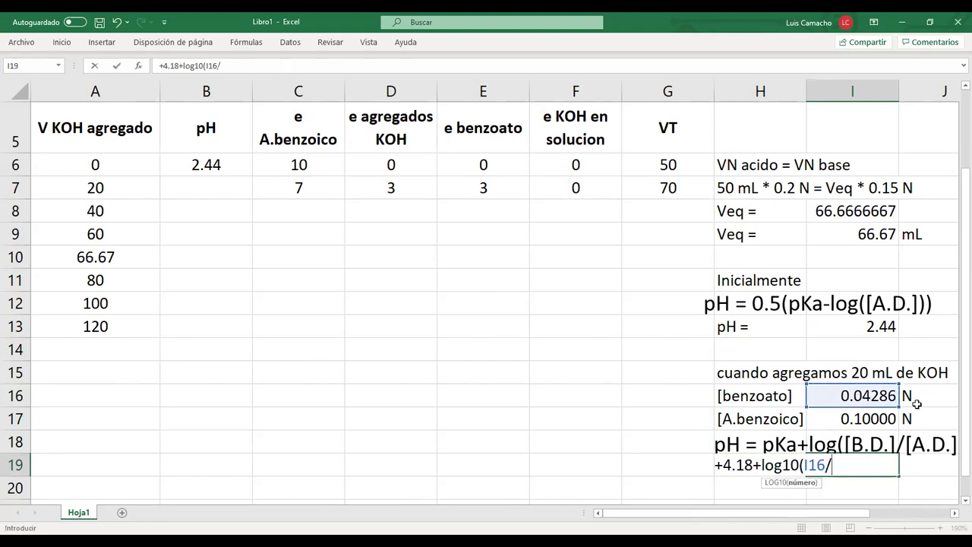
{"action": "left_click", "coordinate": [859, 417]}
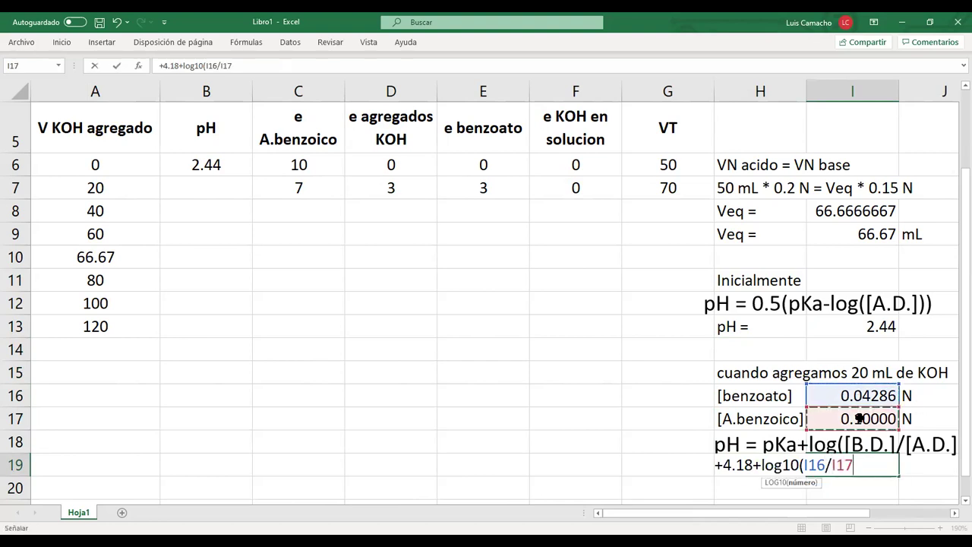
{"action": "type", "text": ")"}
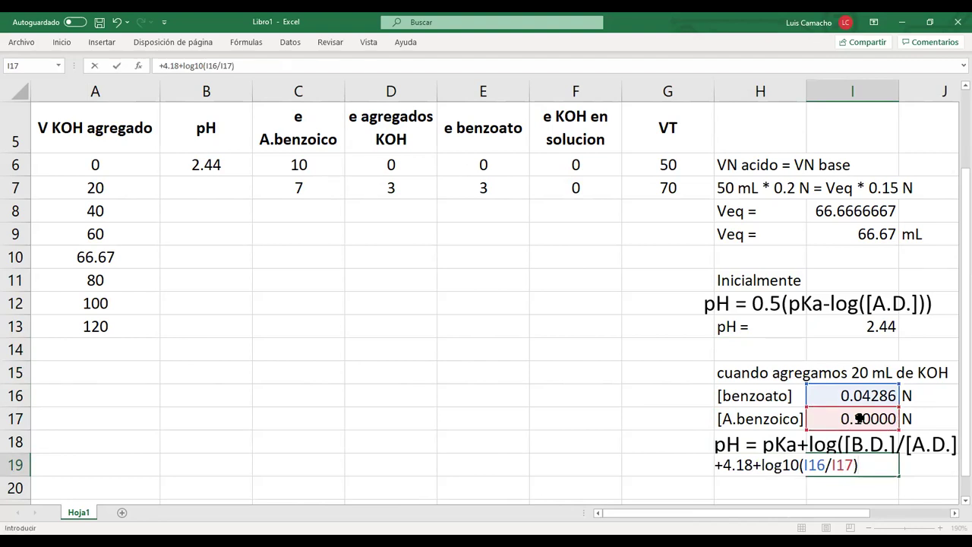
{"action": "key", "text": "Return"}
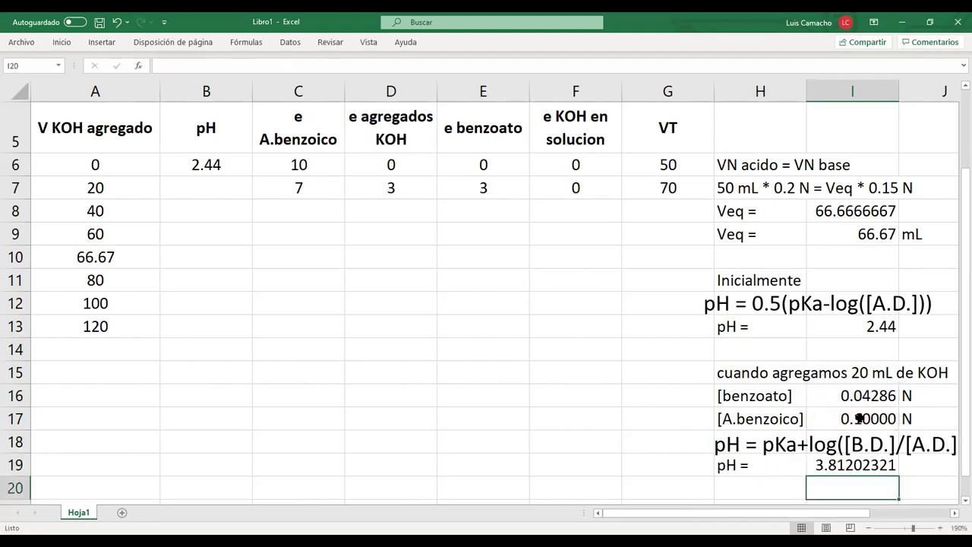
Step: Format the pH result in I19 to two decimal places and collapse the ribbon
{"action": "key", "text": "Up"}
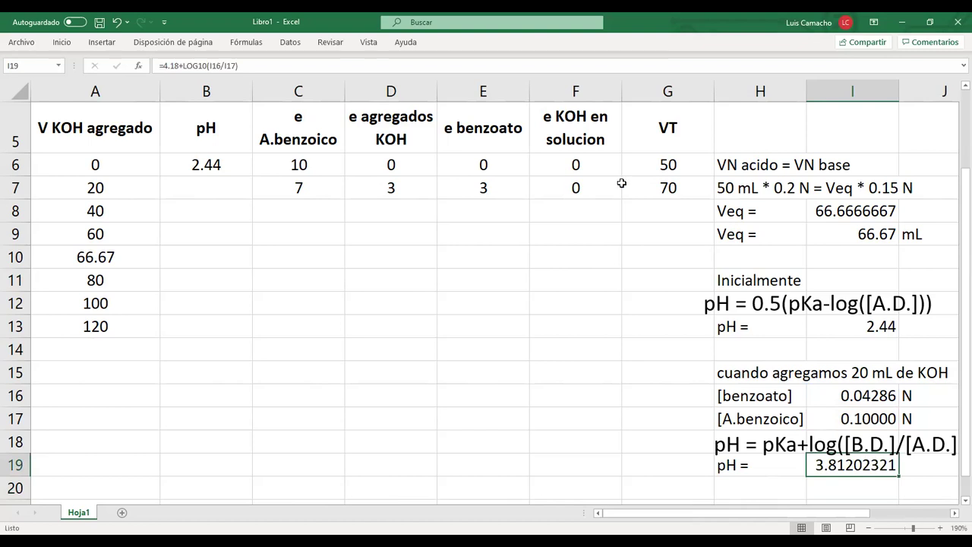
{"action": "left_click", "coordinate": [63, 43]}
{"action": "left_click", "coordinate": [507, 85]}
{"action": "left_click", "coordinate": [507, 85]}
{"action": "left_click", "coordinate": [507, 85]}
{"action": "left_click", "coordinate": [507, 85]}
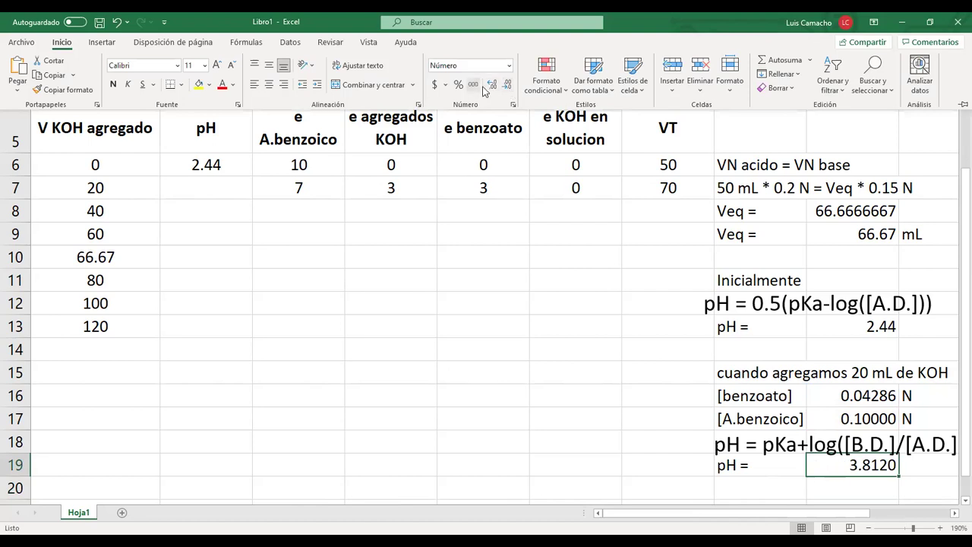
{"action": "left_click", "coordinate": [490, 85]}
{"action": "left_click", "coordinate": [490, 85]}
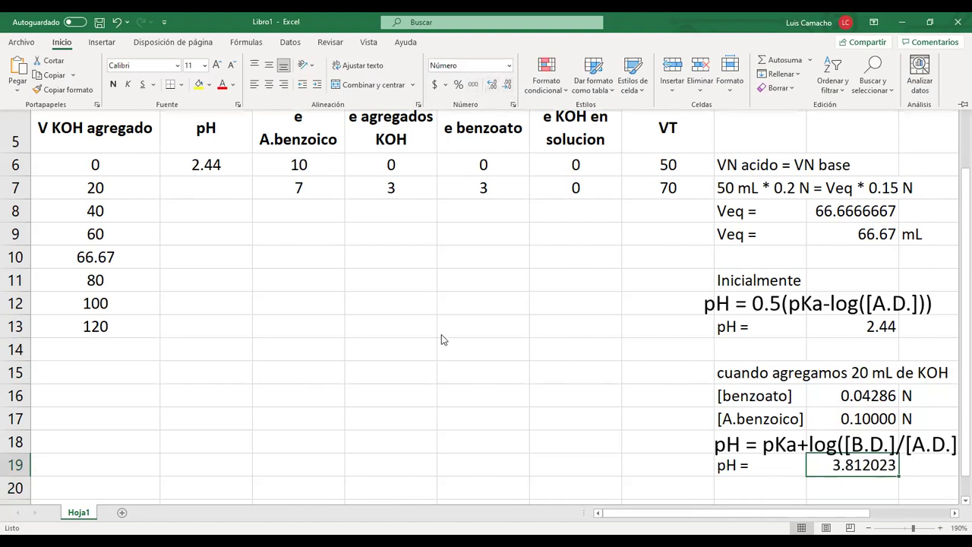
{"action": "left_click", "coordinate": [507, 85]}
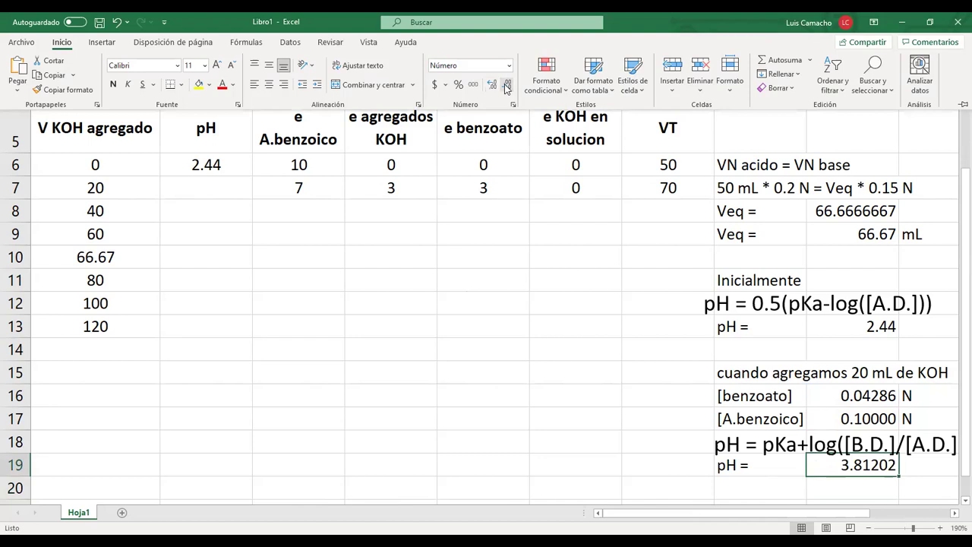
{"action": "left_click", "coordinate": [507, 85]}
{"action": "left_click", "coordinate": [507, 85]}
{"action": "left_click", "coordinate": [507, 85]}
{"action": "key", "text": "ctrl+F1"}
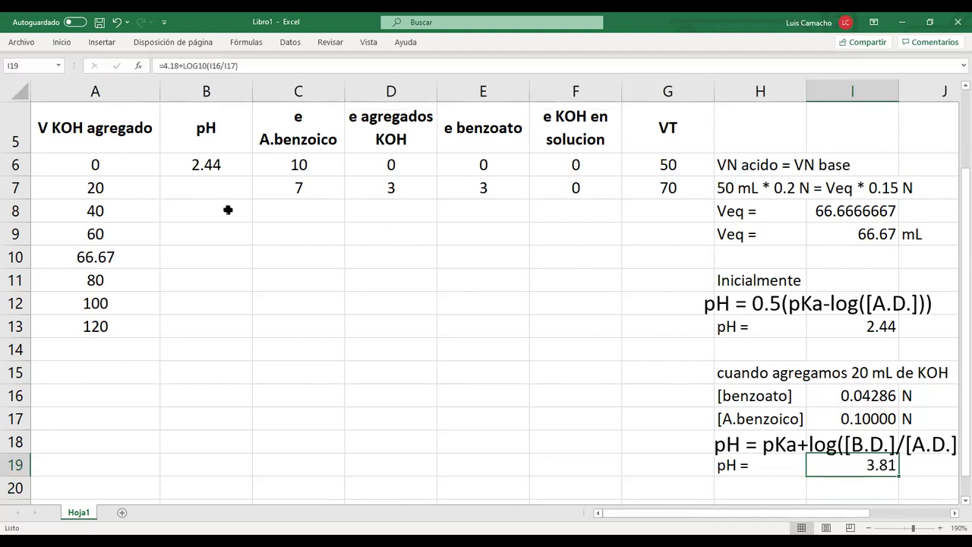
Step: Link B7, the 20 mL pH cell, to the result in I19, using the centred formatting of the cell above
{"action": "left_click", "coordinate": [226, 190]}
{"action": "type", "text": "+"}
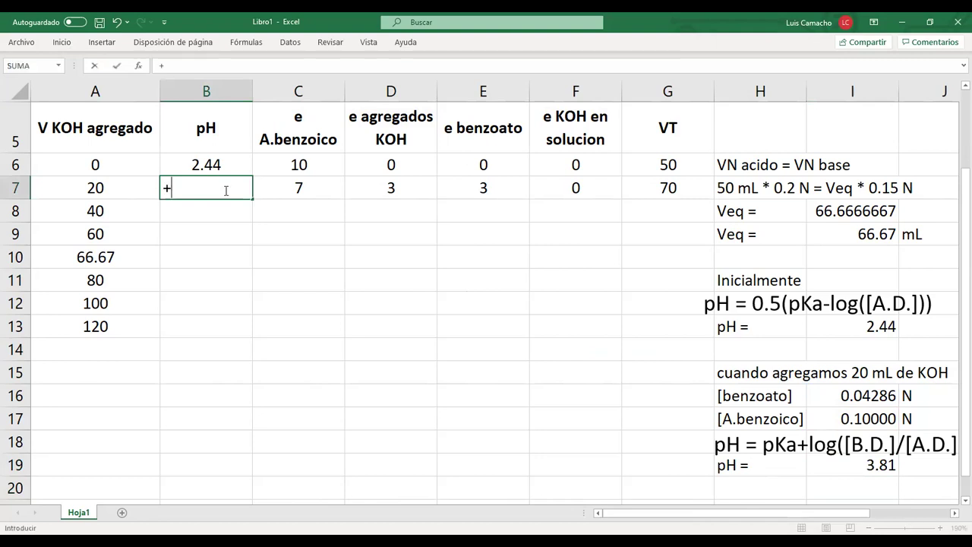
{"action": "left_click", "coordinate": [885, 467]}
{"action": "key", "text": "Return"}
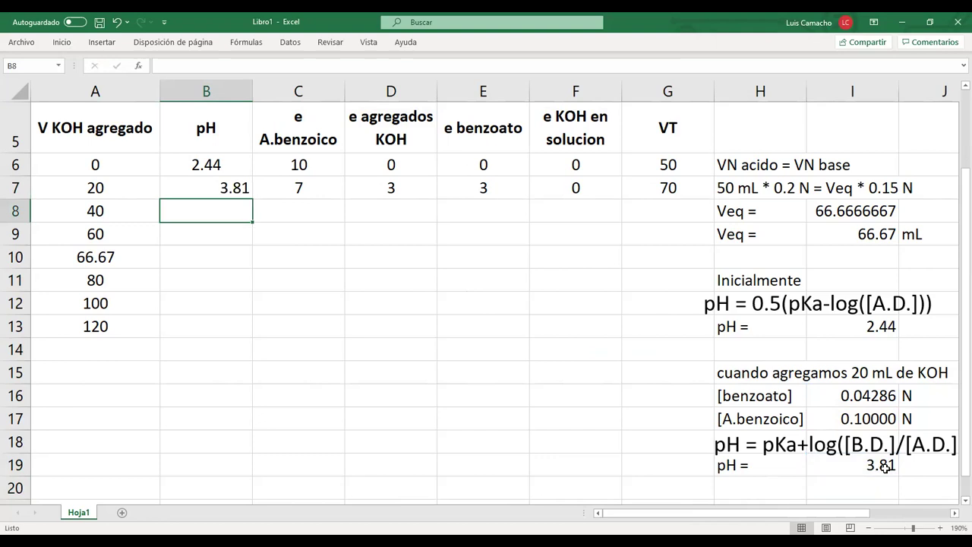
{"action": "key", "text": "Up"}
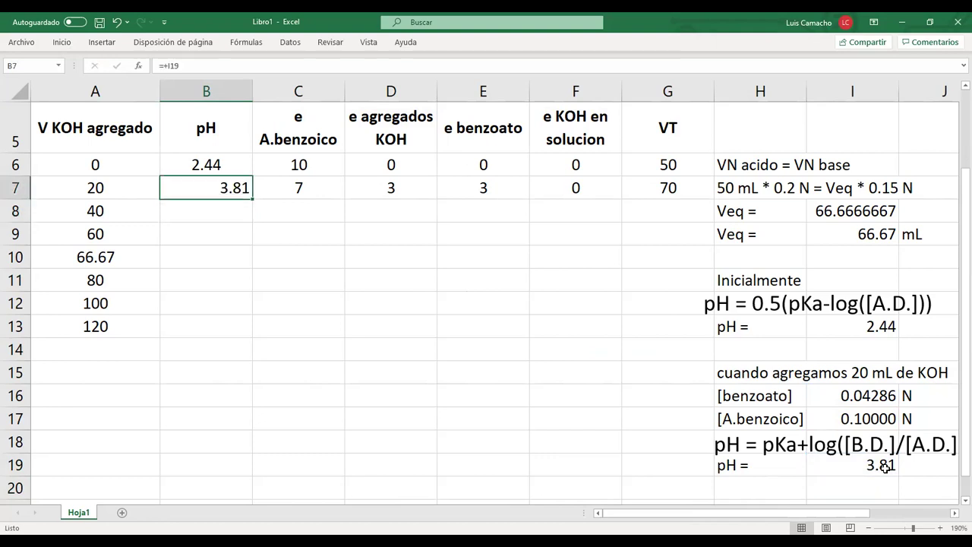
{"action": "key", "text": "ctrl+d"}
{"action": "type", "text": "+"}
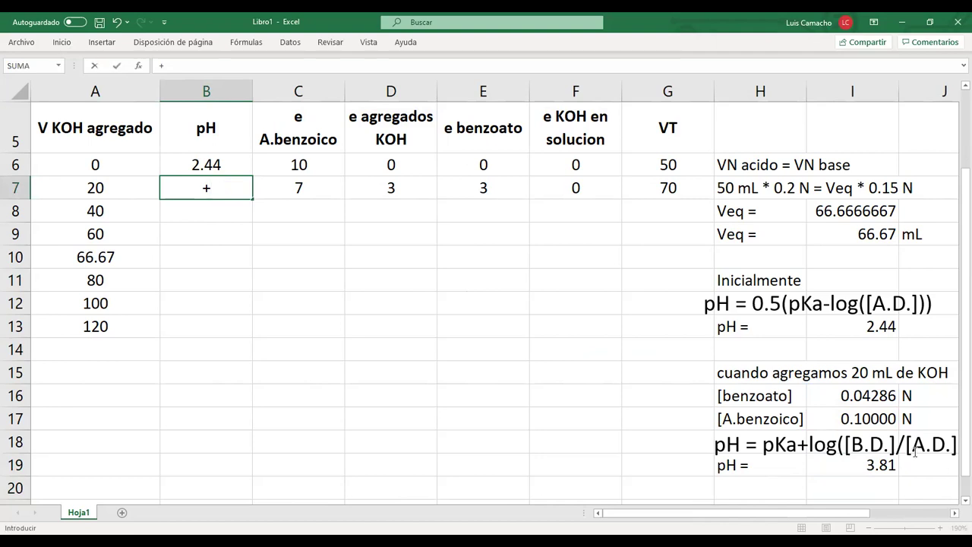
{"action": "left_click", "coordinate": [839, 468]}
{"action": "key", "text": "Return"}
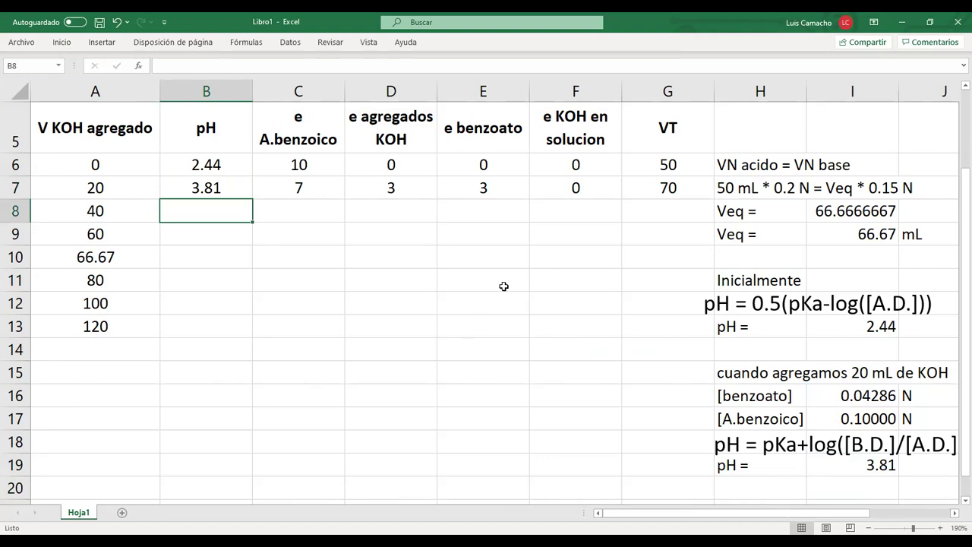
Step: Copy the formulas for added KOH and benzoate equivalents from row 7 down into D8 and E8 for the 40 mL point
{"action": "left_click", "coordinate": [133, 220]}
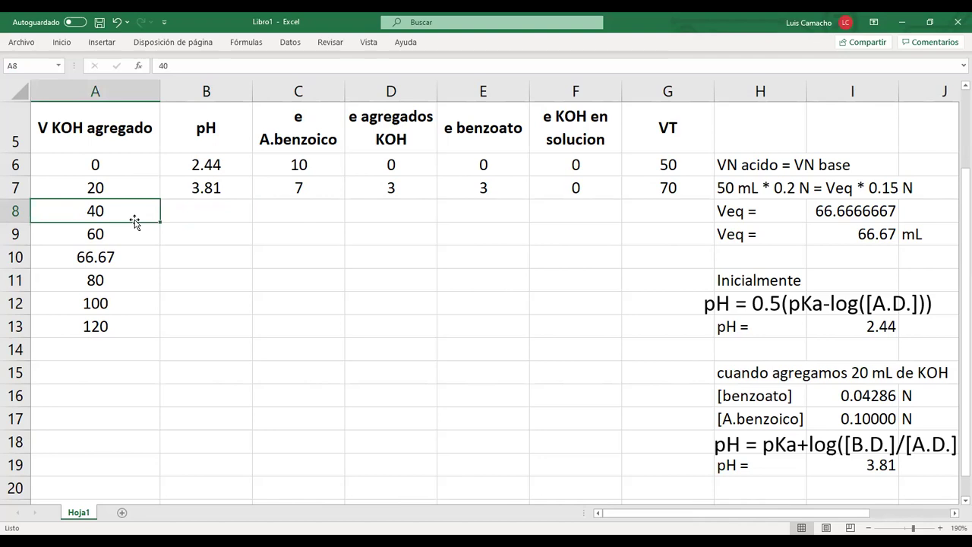
{"action": "key", "text": "Right"}
{"action": "key", "text": "Right"}
{"action": "key", "text": "Right"}
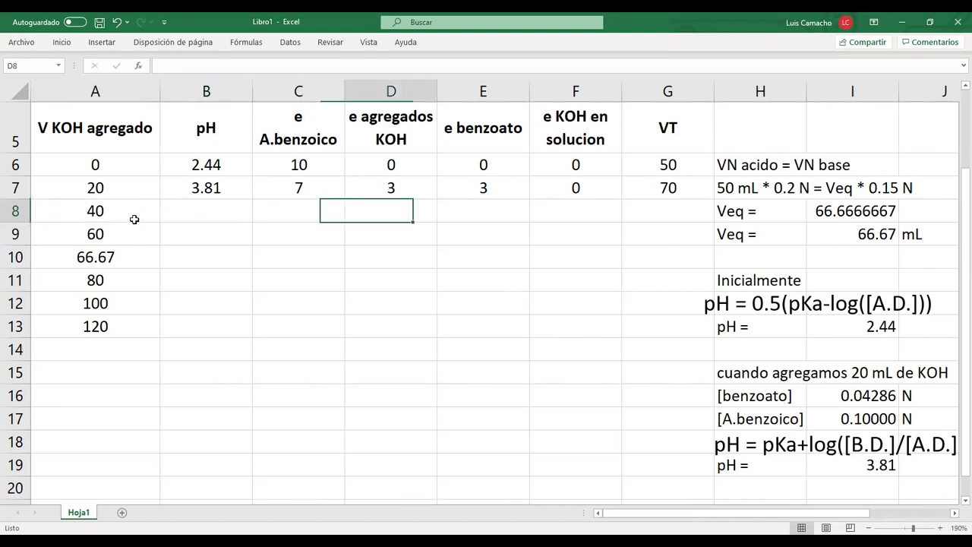
{"action": "key", "text": "ctrl+d"}
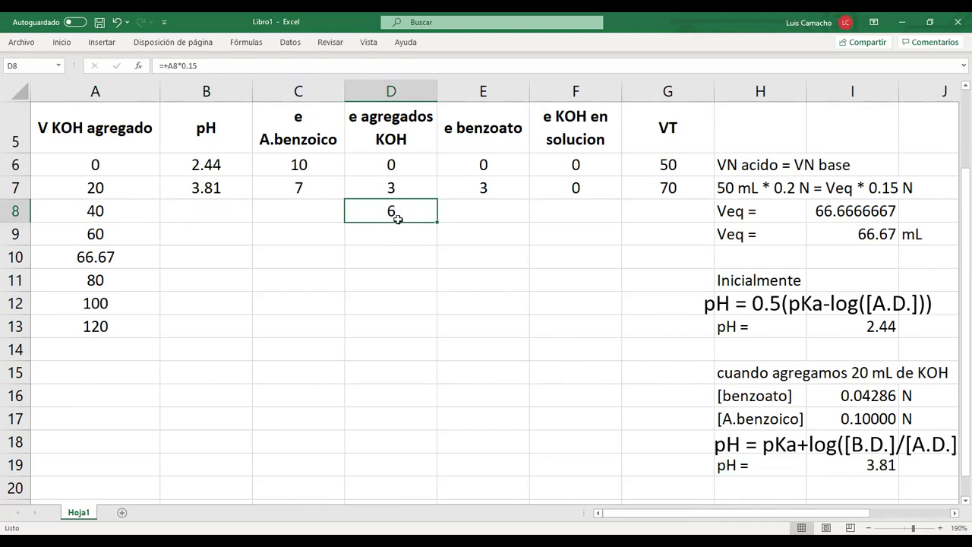
{"action": "left_click", "coordinate": [475, 211]}
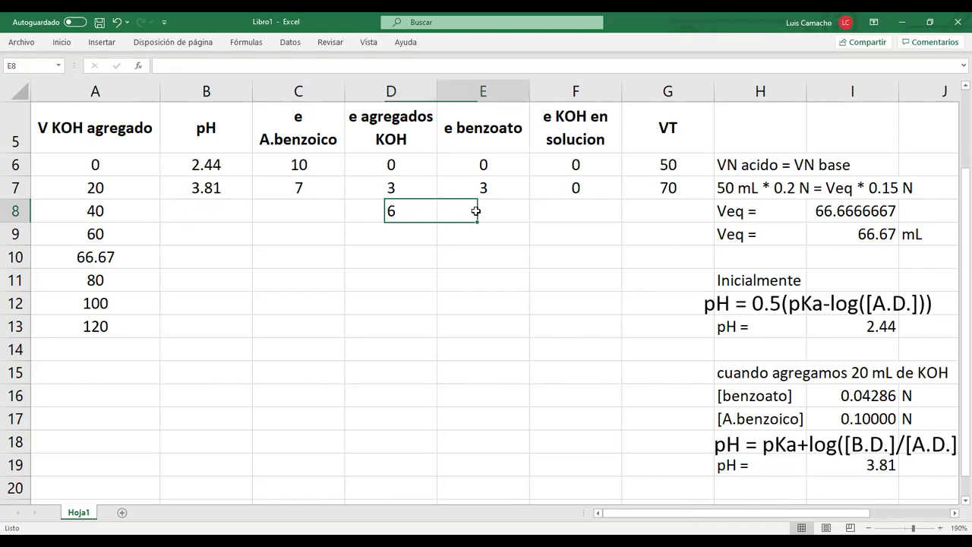
{"action": "key", "text": "ctrl+j"}
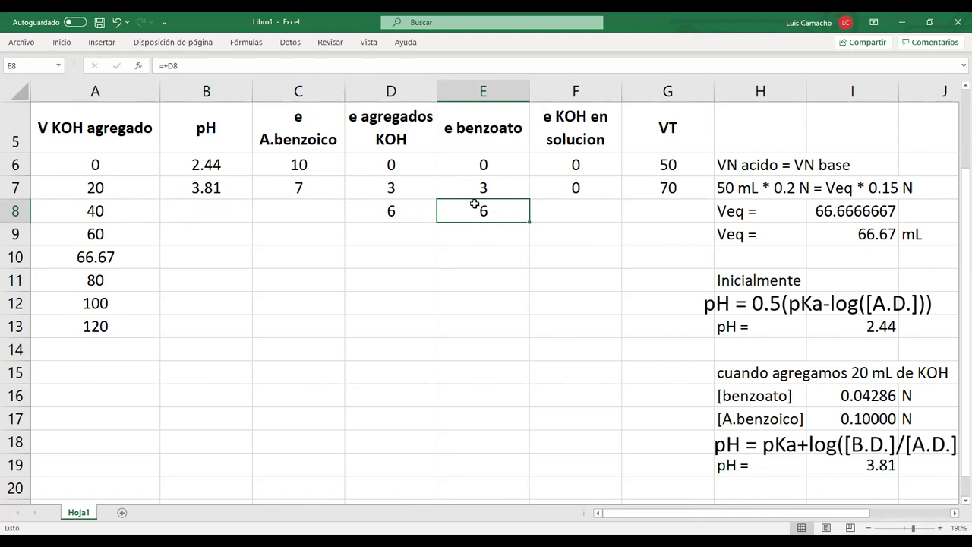
Step: Complete row 8 with =10-D8 for benzoic acid in C8, 0 for KOH in F8, and the VT formula copied from above in G8
{"action": "left_click", "coordinate": [320, 201]}
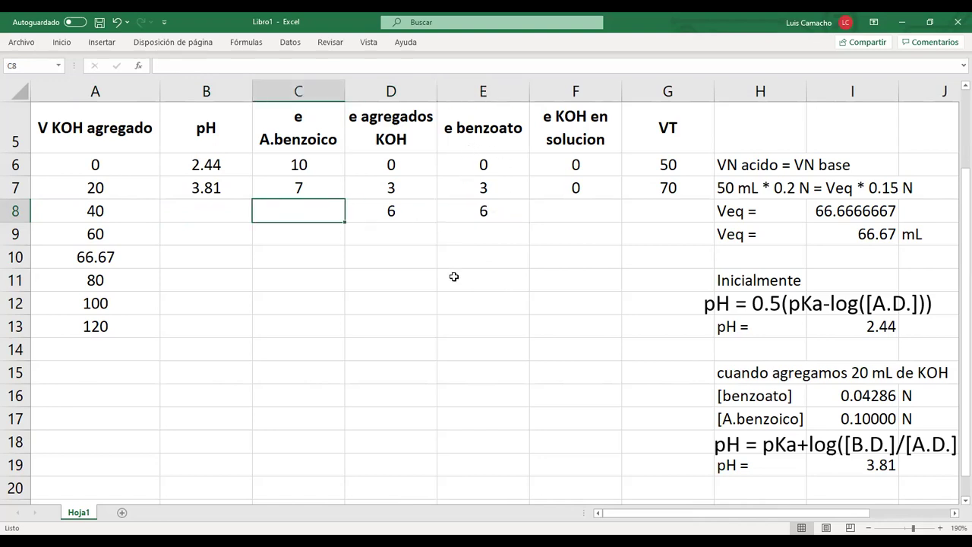
{"action": "type", "text": "=10-D8"}
{"action": "left_click", "coordinate": [590, 214]}
{"action": "type", "text": "0"}
{"action": "key", "text": "Return"}
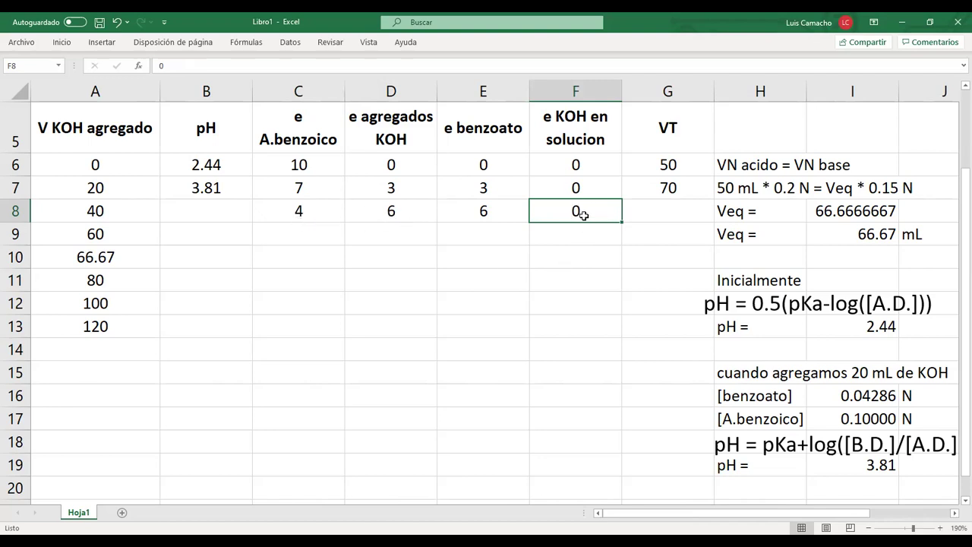
{"action": "left_click", "coordinate": [668, 217]}
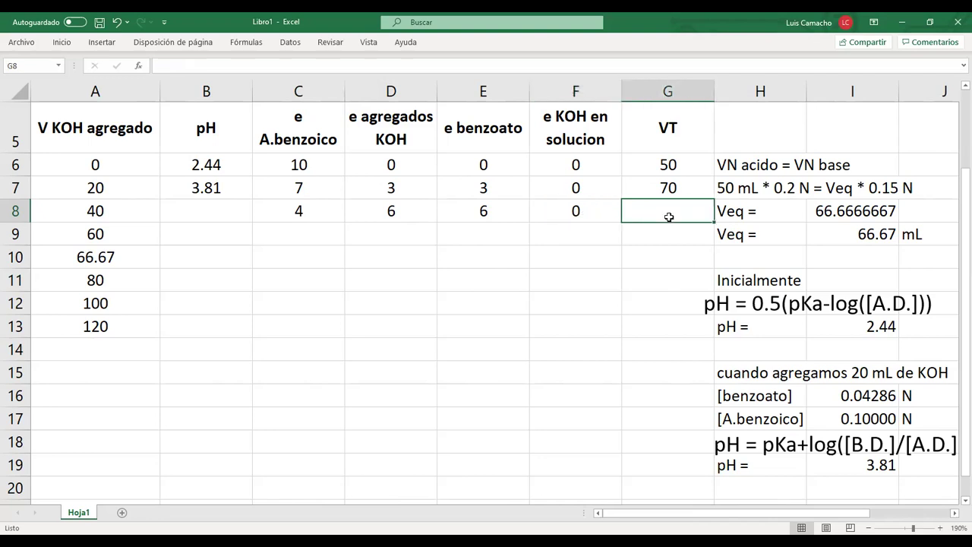
{"action": "key", "text": "ctrl+d"}
Step: Replace the linked pH formulas in B6 and B7 with the fixed values 2.44 and 3.81
{"action": "left_click", "coordinate": [205, 209]}
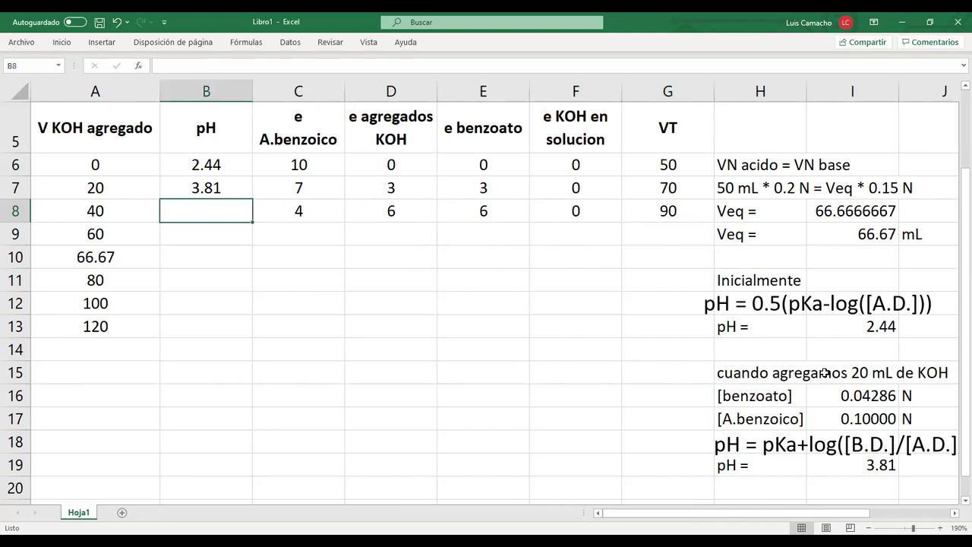
{"action": "left_click", "coordinate": [210, 185]}
{"action": "left_click", "coordinate": [222, 163]}
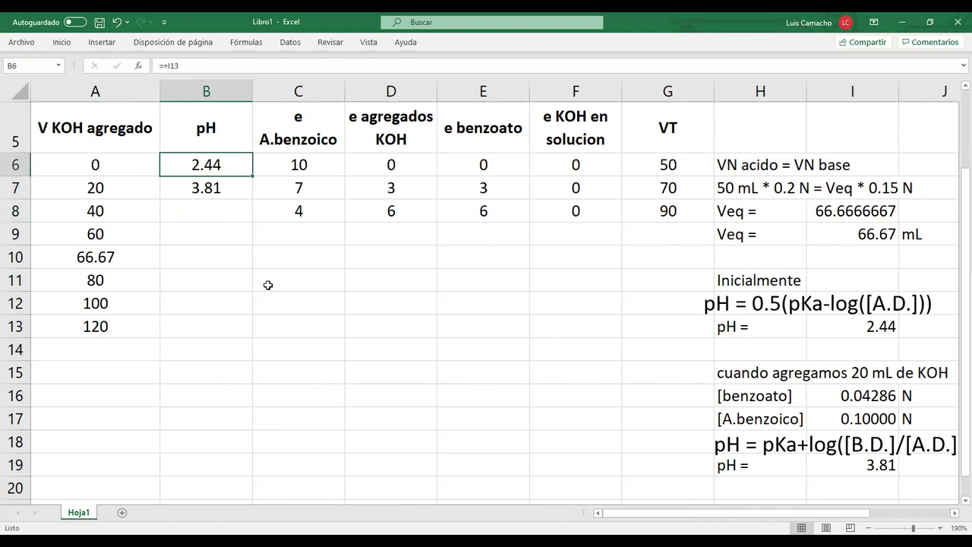
{"action": "type", "text": "2.44"}
{"action": "key", "text": "Return"}
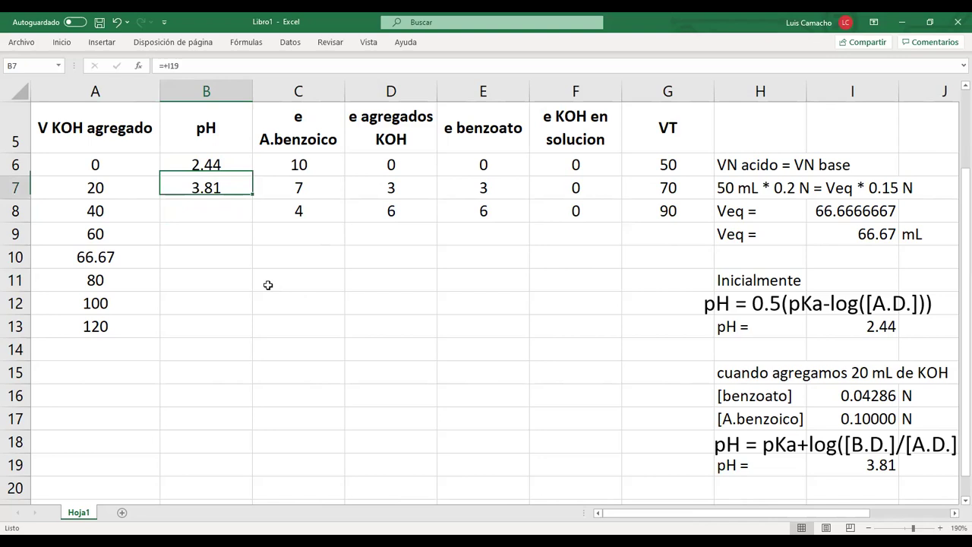
{"action": "type", "text": "3.81"}
{"action": "key", "text": "Return"}
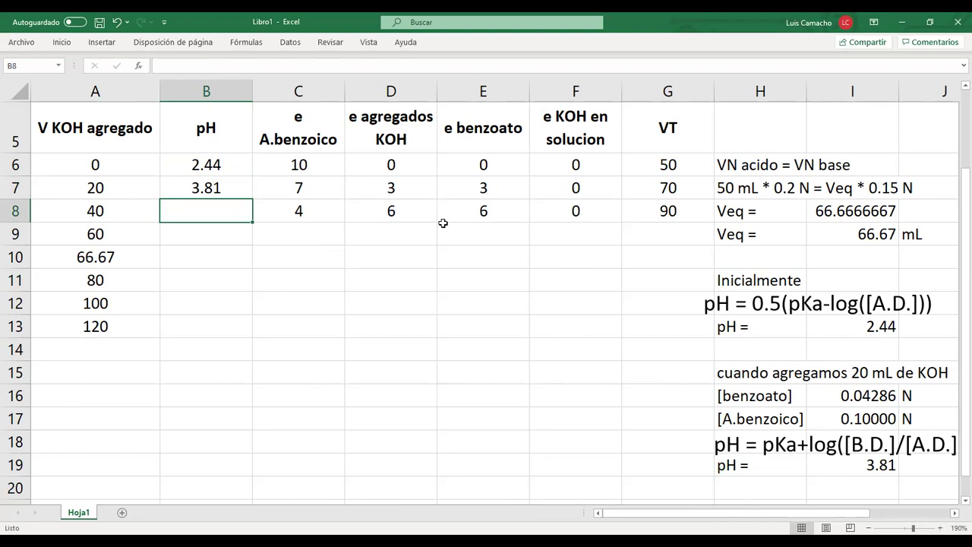
Step: Change the calculation heading in H15 to "cuando agregamos 40 mL de KOH"
{"action": "left_click", "coordinate": [738, 376]}
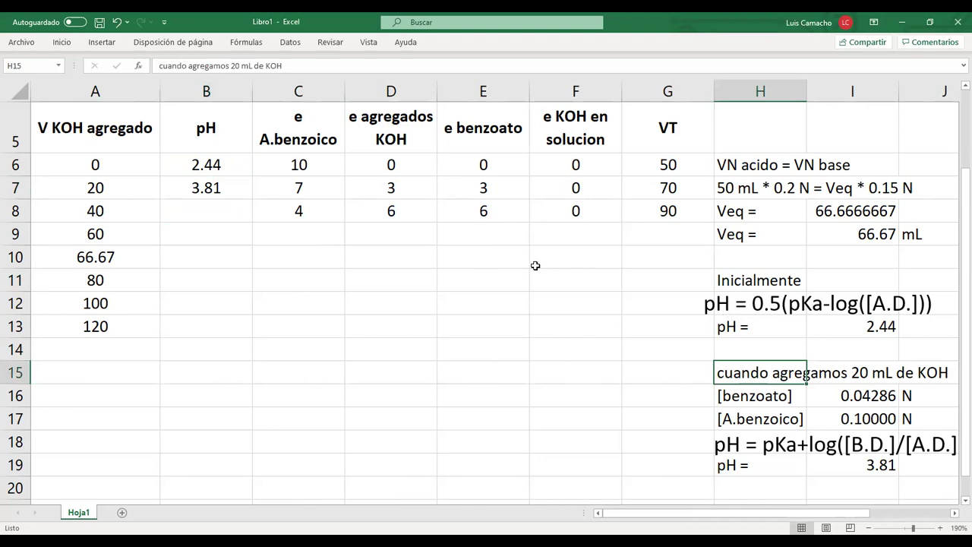
{"action": "left_click", "coordinate": [235, 65]}
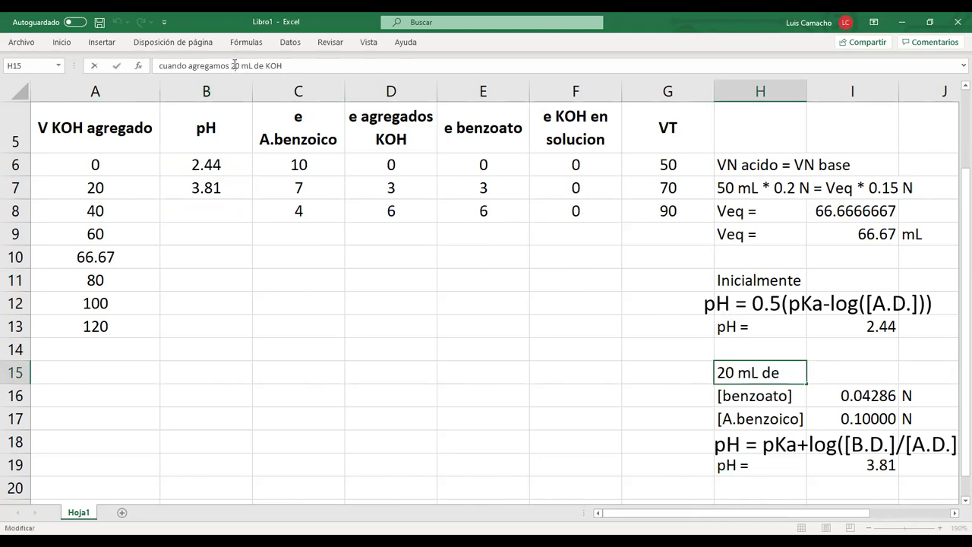
{"action": "key", "text": "BackSpace"}
{"action": "type", "text": "4"}
{"action": "key", "text": "Return"}
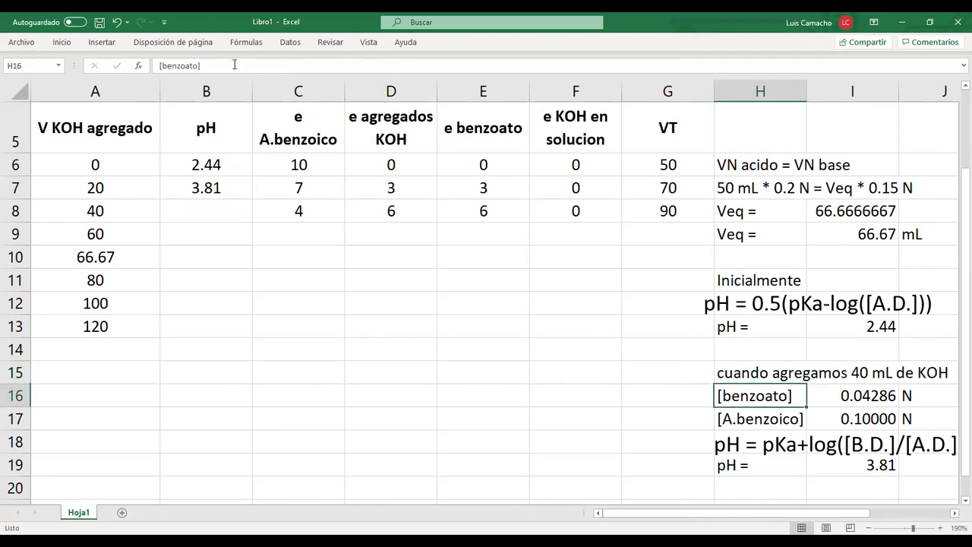
{"action": "key", "text": "Up"}
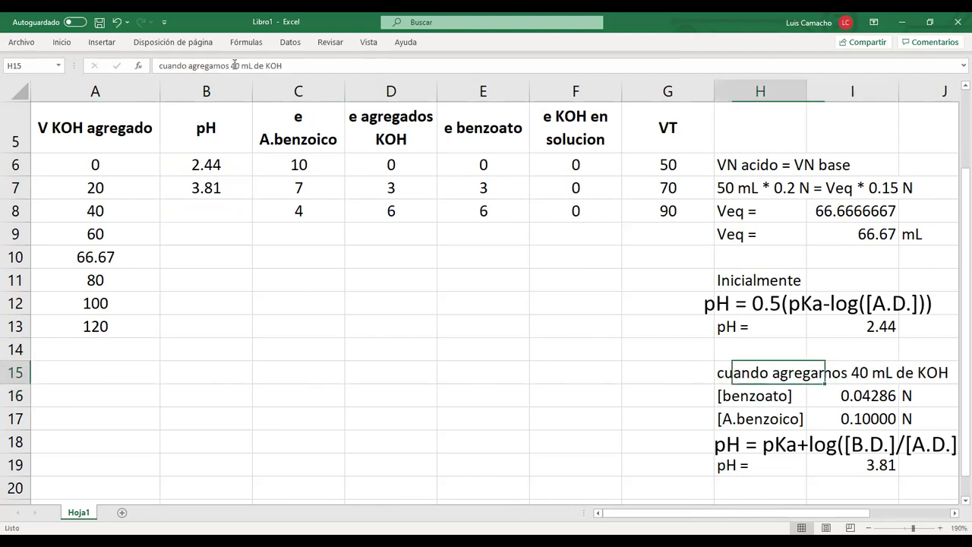
{"action": "key", "text": "Down"}
{"action": "key", "text": "Right"}
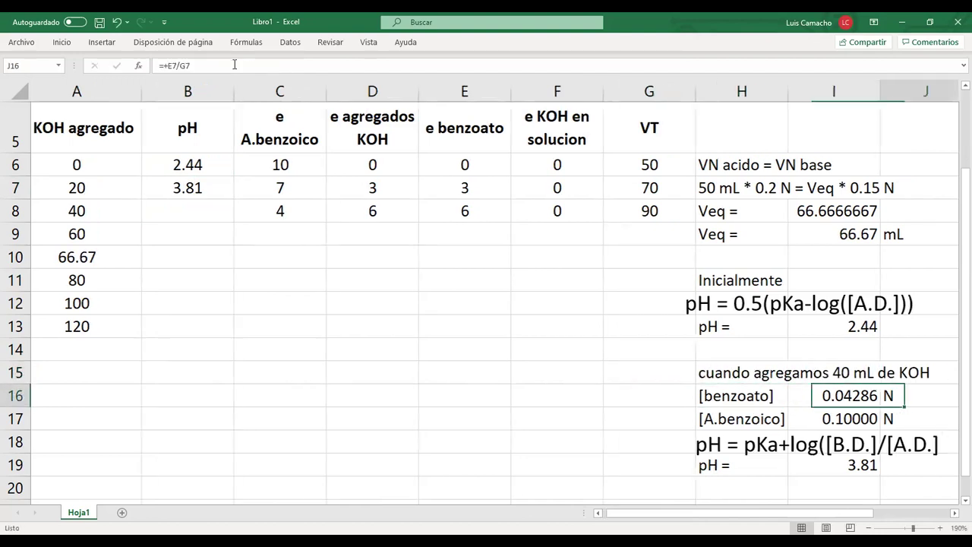
{"action": "key", "text": "Left"}
{"action": "key", "text": "Left"}
{"action": "key", "text": "Left"}
{"action": "key", "text": "Left"}
{"action": "key", "text": "Left"}
{"action": "key", "text": "Left"}
{"action": "key", "text": "Left"}
{"action": "key", "text": "Left"}
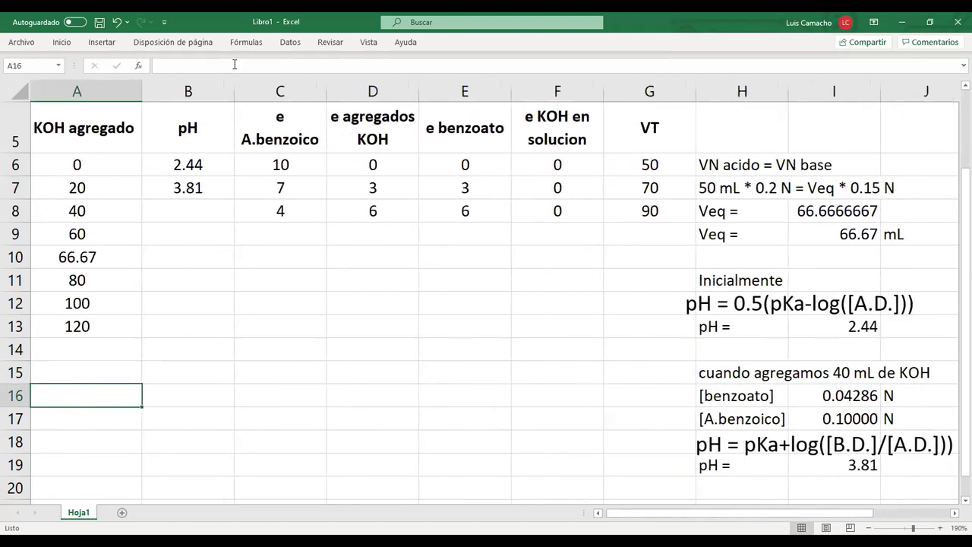
Step: Update the benzoate concentration formula in I16 to =+E8/G8 so it uses the 40 mL row
{"action": "left_click", "coordinate": [838, 394]}
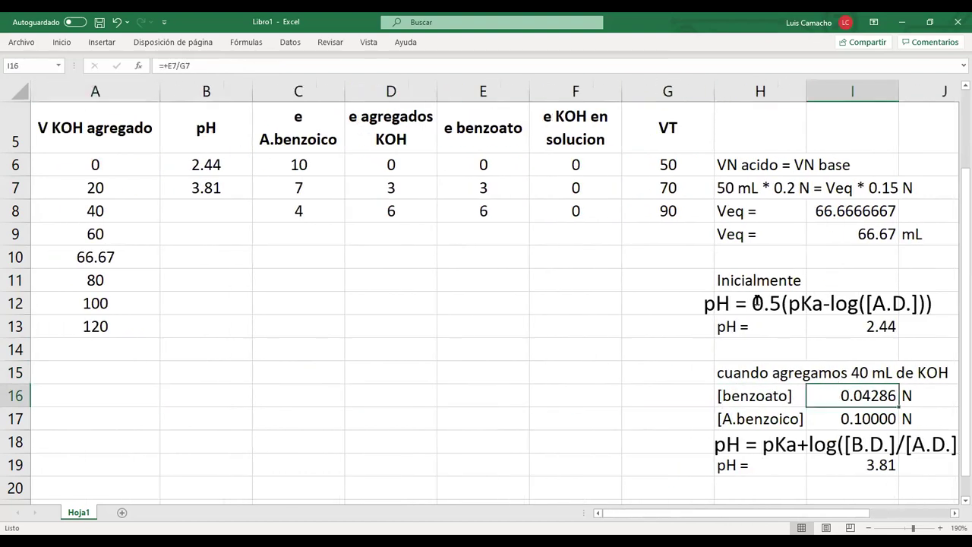
{"action": "left_click", "coordinate": [303, 64]}
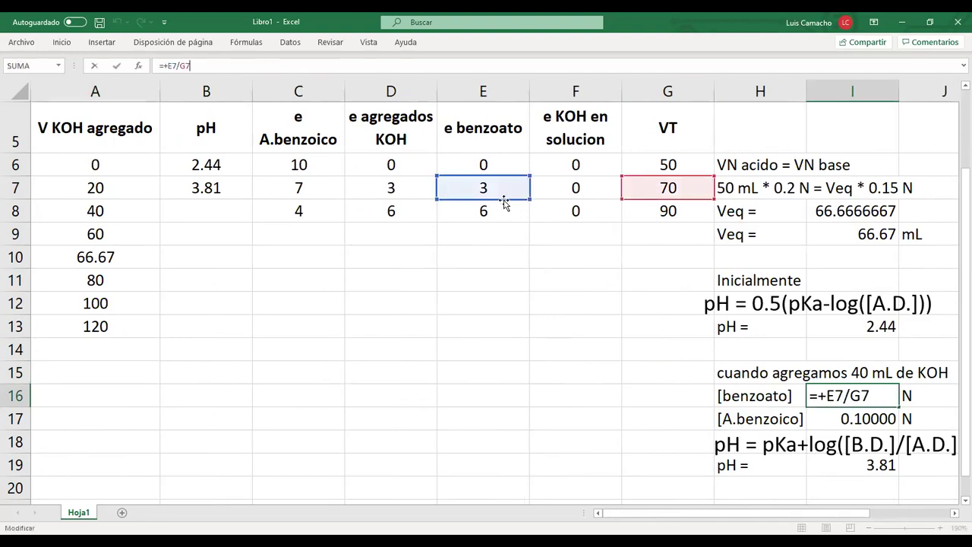
{"action": "left_click_drag", "start_coordinate": [504, 202], "coordinate": [501, 212]}
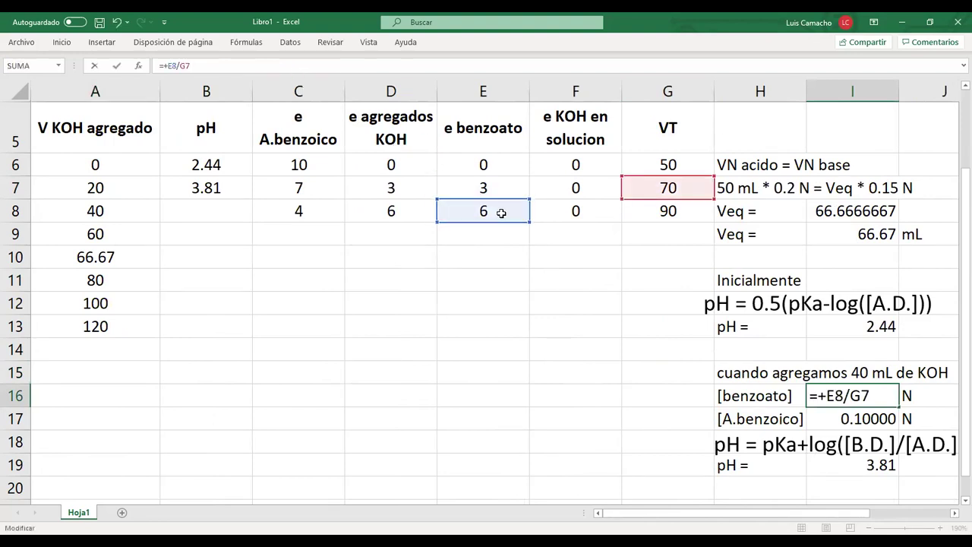
{"action": "left_click_drag", "start_coordinate": [657, 201], "coordinate": [648, 222]}
{"action": "key", "text": "Return"}
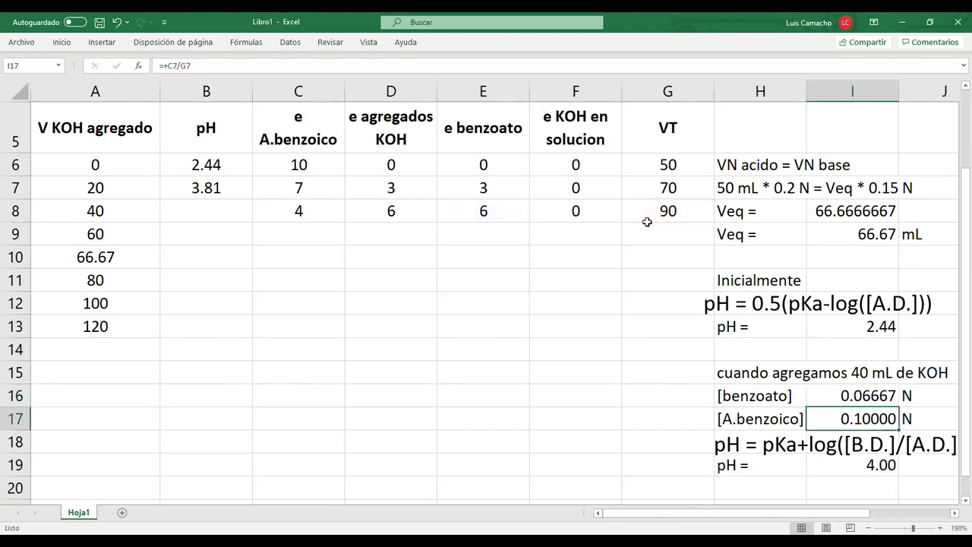
Step: Update the benzoic acid concentration formula in I17 to =+C8/G8 for the 40 mL point
{"action": "left_click", "coordinate": [366, 68]}
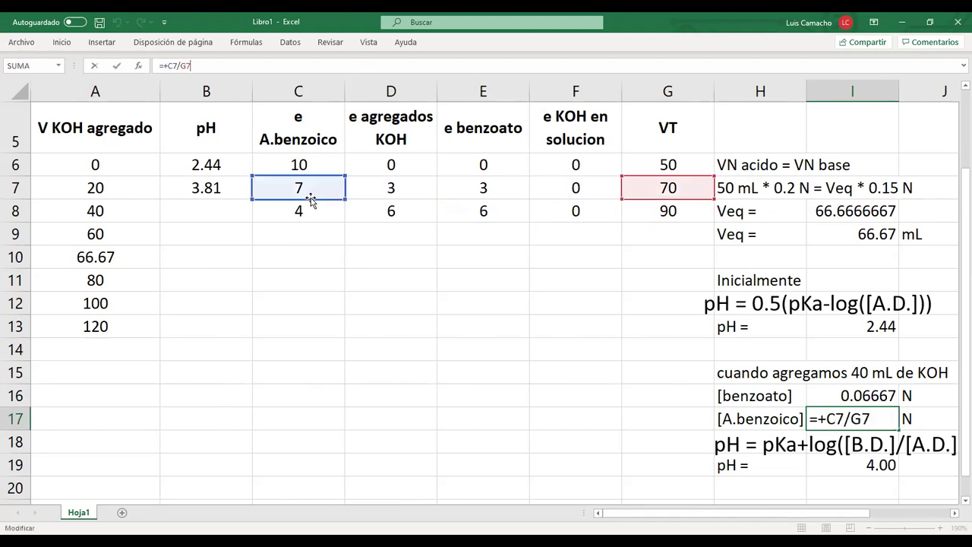
{"action": "left_click_drag", "start_coordinate": [310, 198], "coordinate": [311, 214]}
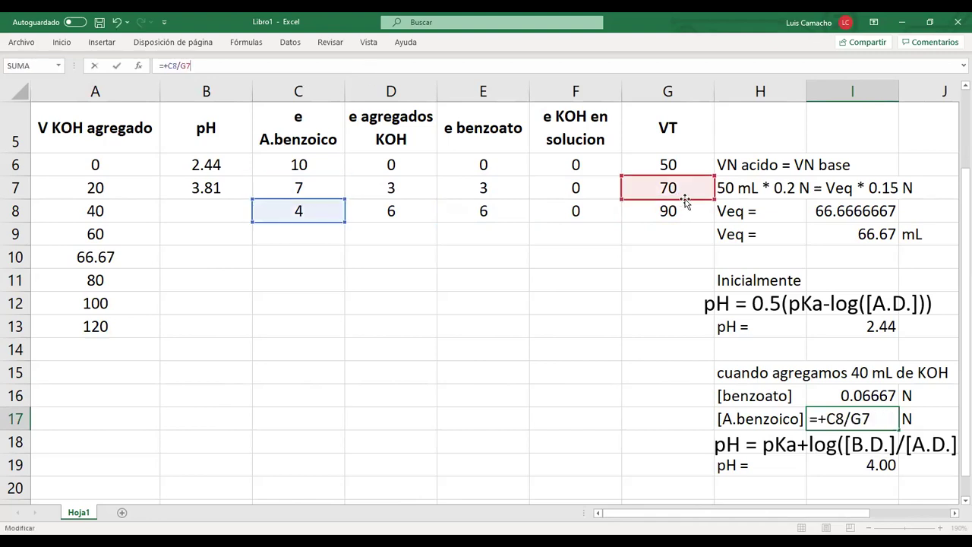
{"action": "left_click_drag", "start_coordinate": [685, 199], "coordinate": [687, 216]}
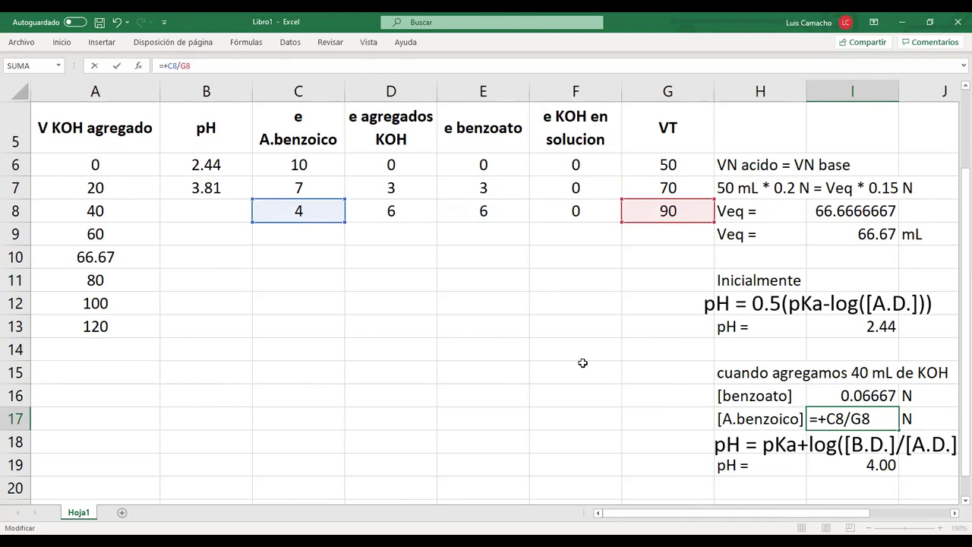
{"action": "key", "text": "Return"}
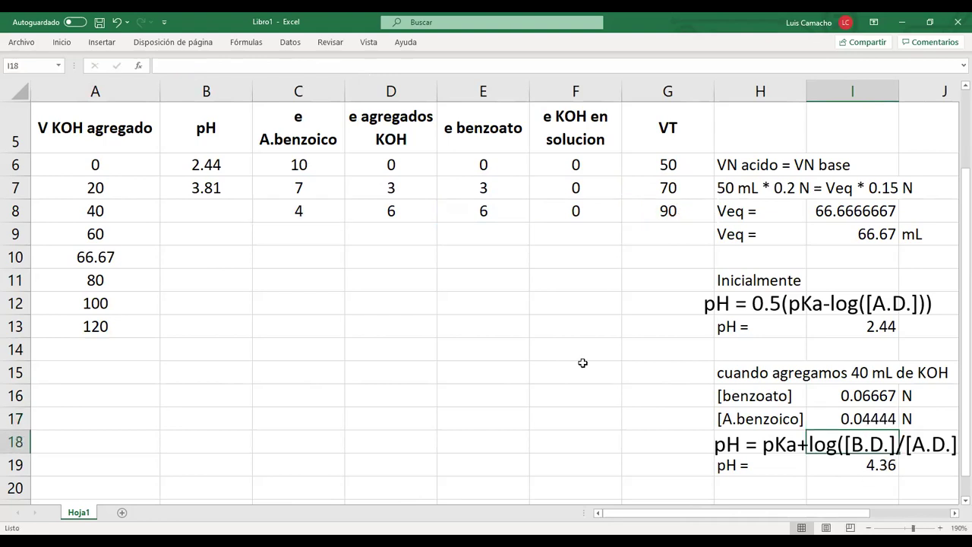
Step: Check the pH formula in I19 and enter 4.36 in B8, formatted like the pH cell above it
{"action": "key", "text": "Return"}
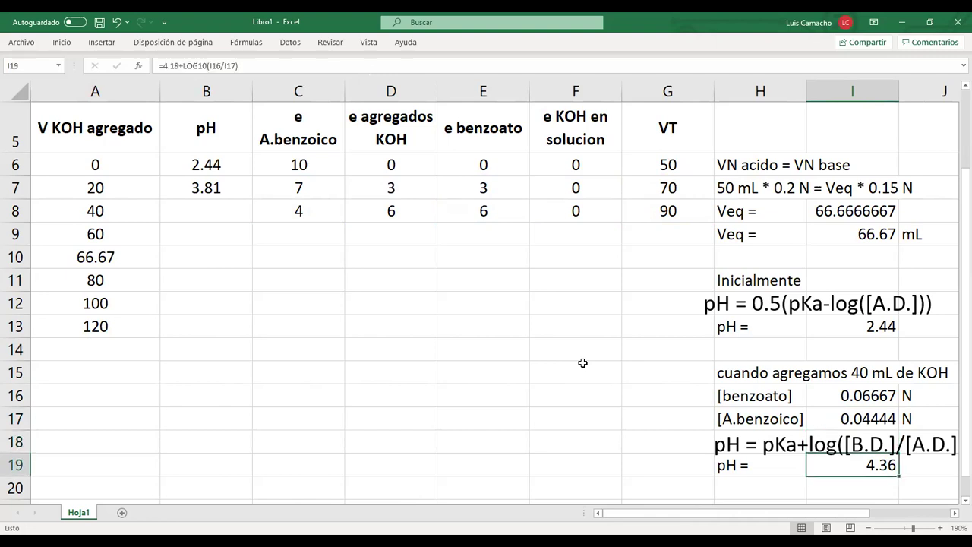
{"action": "left_click", "coordinate": [615, 65]}
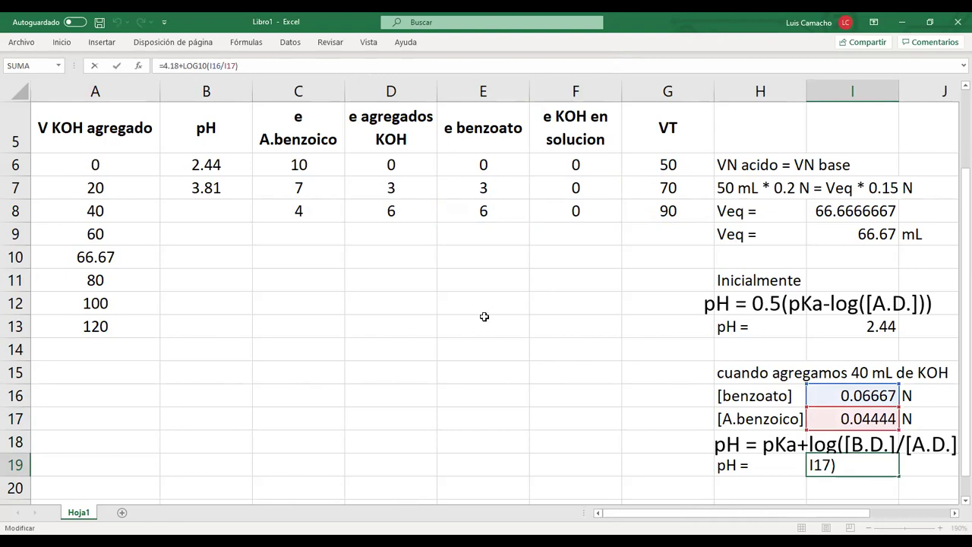
{"action": "key", "text": "Return"}
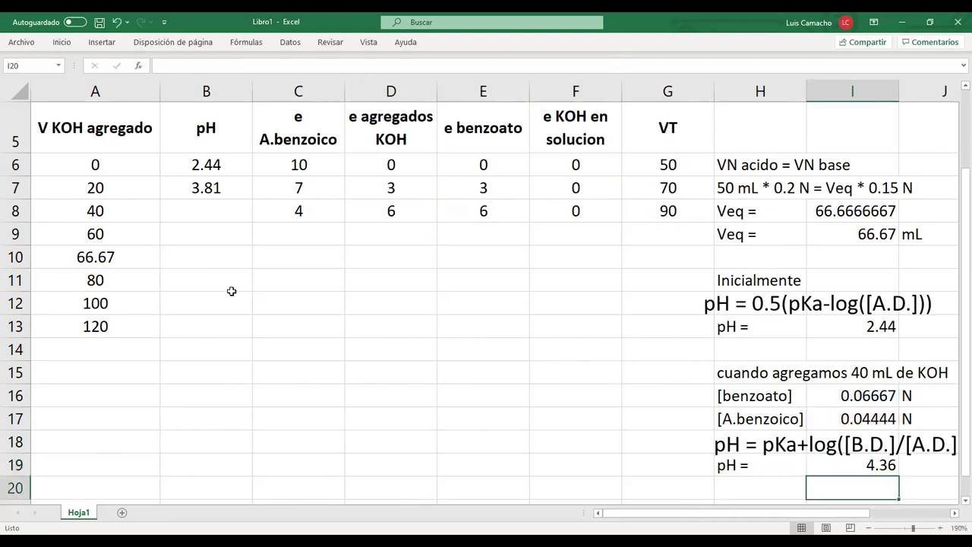
{"action": "left_click", "coordinate": [238, 210]}
{"action": "type", "text": "4.36"}
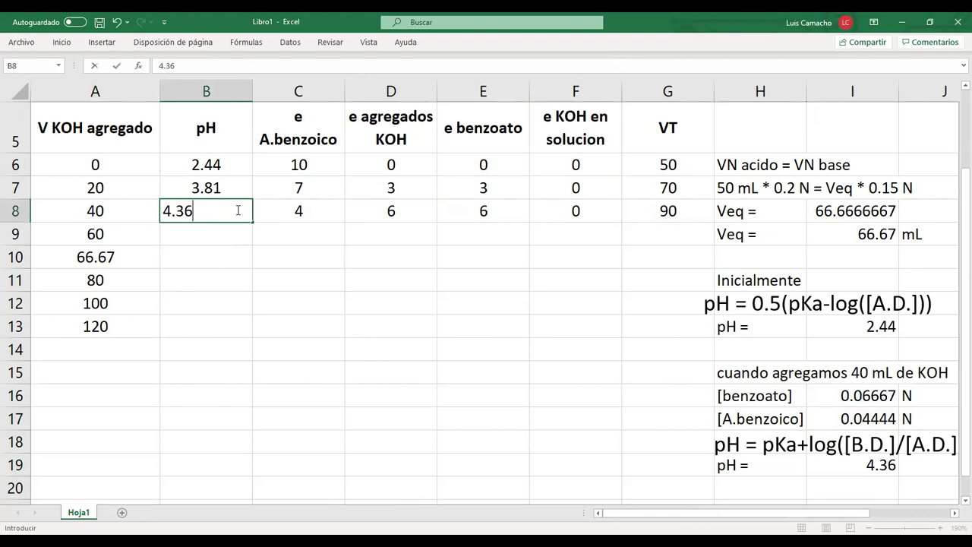
{"action": "key", "text": "Return"}
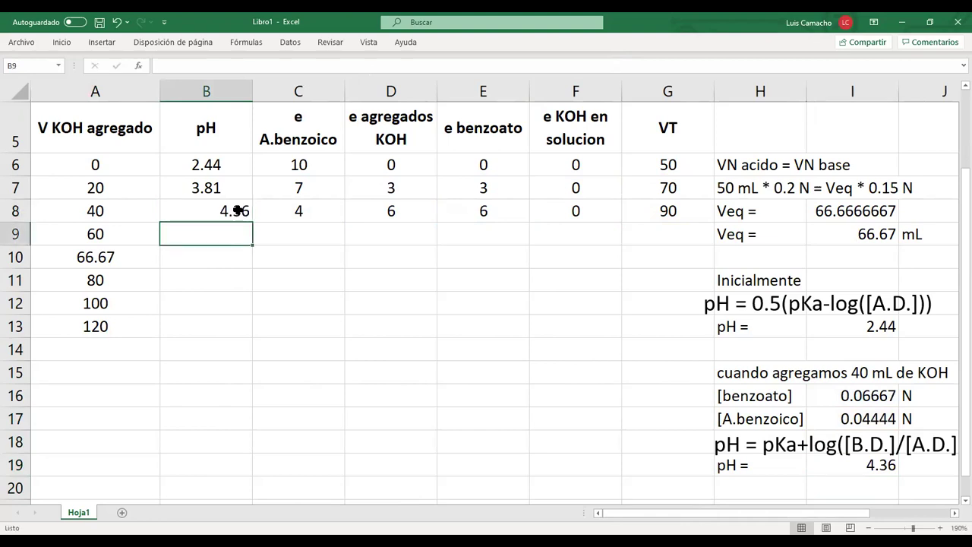
{"action": "left_click", "coordinate": [222, 208]}
{"action": "key", "text": "ctrl+d"}
{"action": "type", "text": "4.36"}
{"action": "key", "text": "Return"}
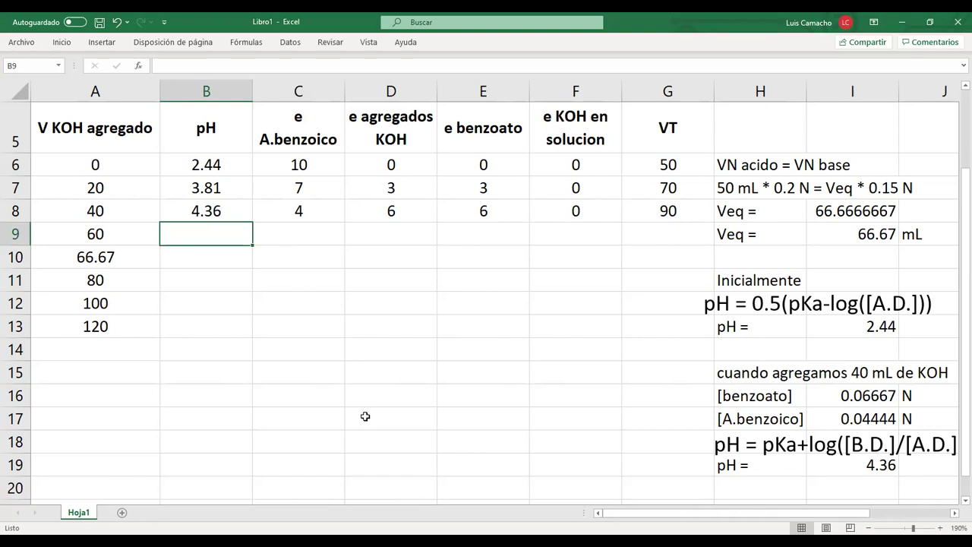
Step: Copy the added KOH, benzoate and KOH in solution entries from row 8 down into D9, E9 and F9
{"action": "key", "text": "Right"}
{"action": "key", "text": "Right"}
{"action": "key", "text": "ctrl+j"}
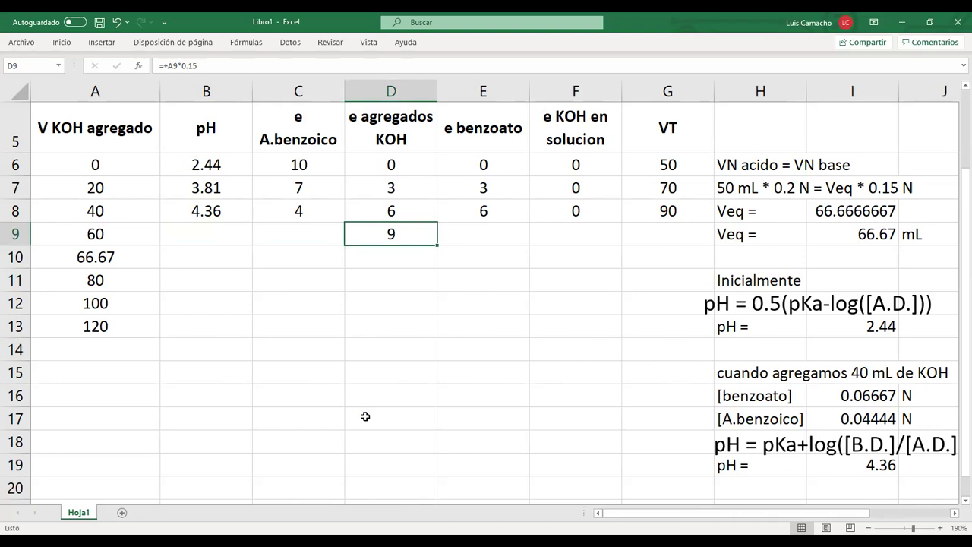
{"action": "key", "text": "Right"}
{"action": "key", "text": "ctrl+j"}
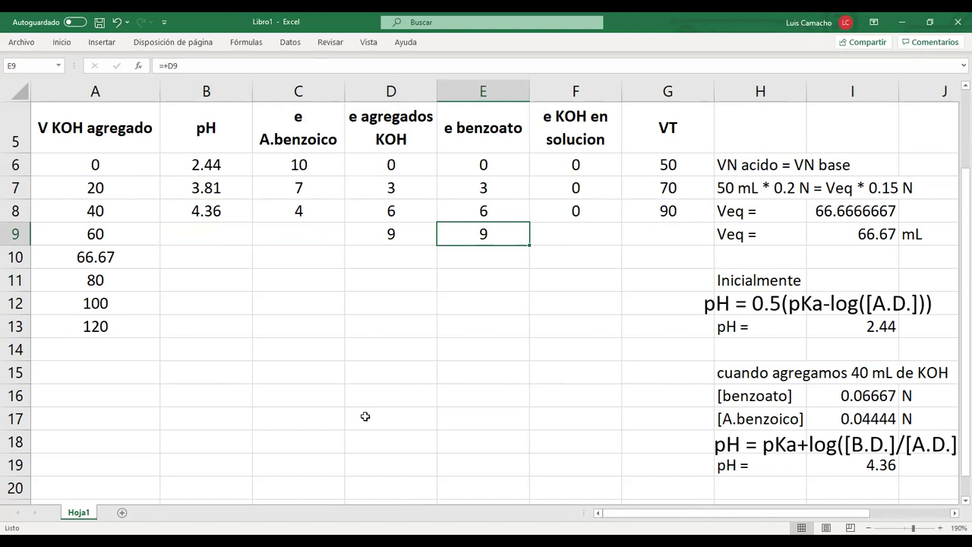
{"action": "key", "text": "Right"}
{"action": "key", "text": "ctrl+j"}
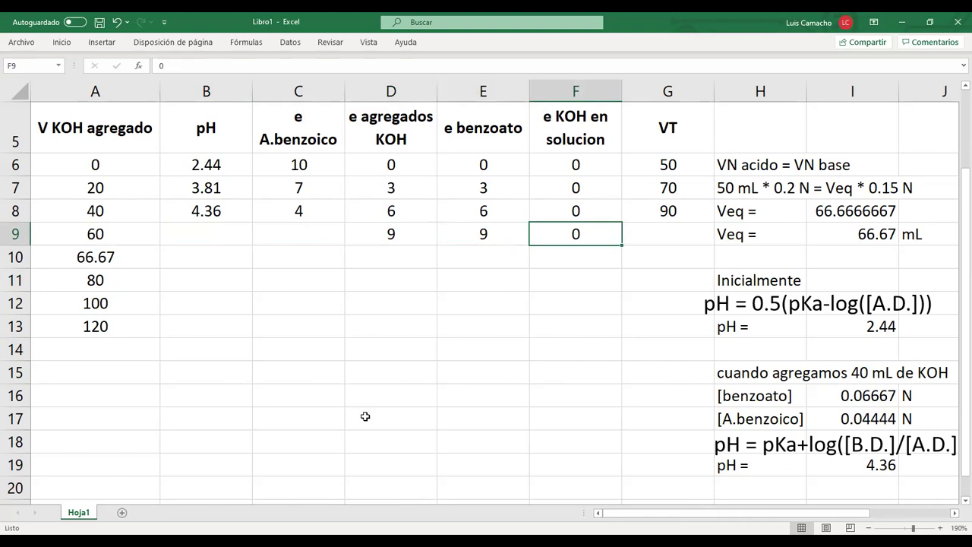
{"action": "key", "text": "Up"}
{"action": "key", "text": "Up"}
{"action": "key", "text": "Up"}
{"action": "key", "text": "Up"}
{"action": "key", "text": "Up"}
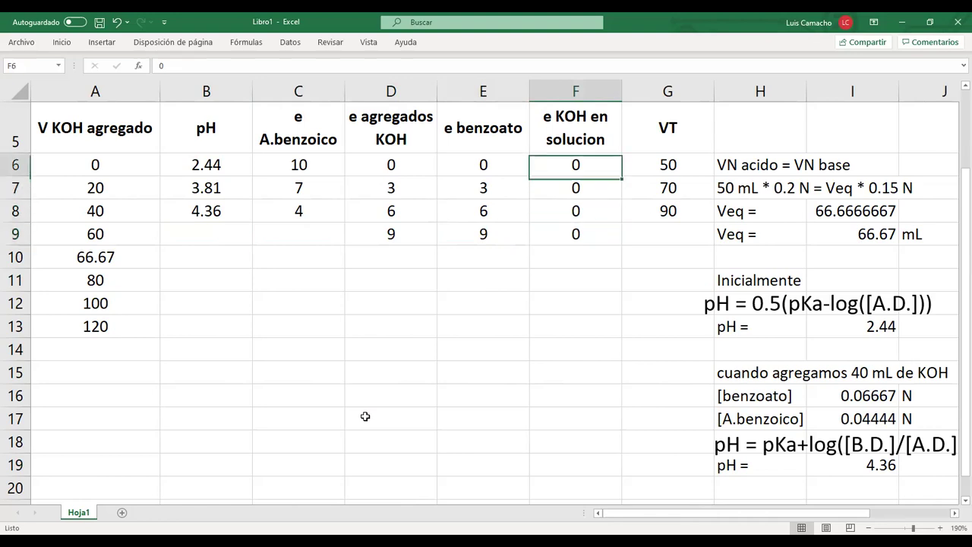
{"action": "key", "text": "Down"}
{"action": "key", "text": "Down"}
{"action": "key", "text": "Down"}
{"action": "key", "text": "Down"}
{"action": "key", "text": "Down"}
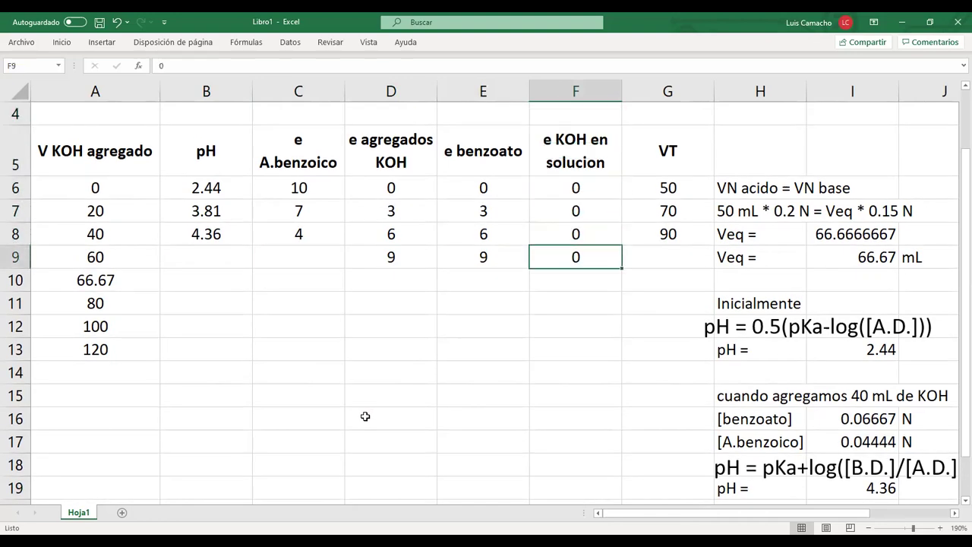
Step: Complete row 9 by copying the VT and benzoic acid formulas from row 8 down into G9 and C9
{"action": "key", "text": "Right"}
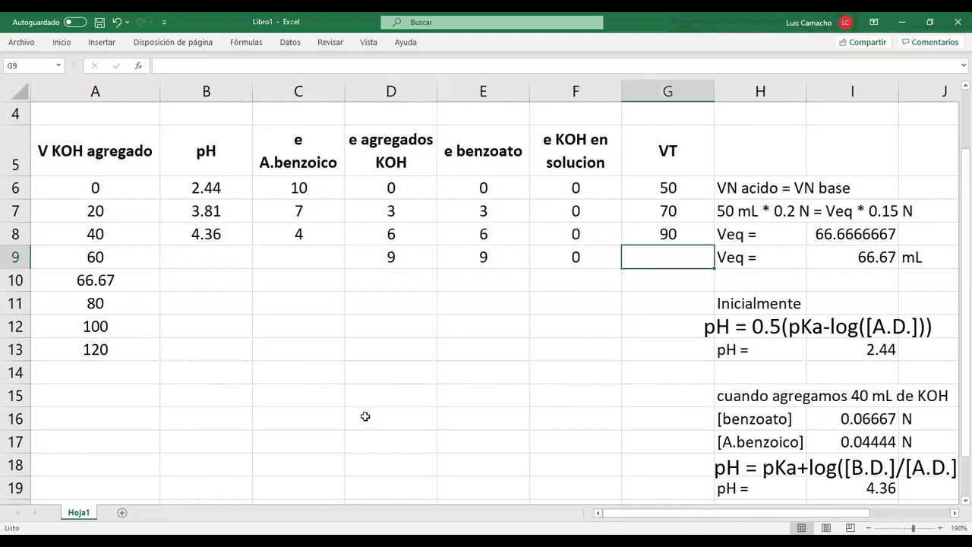
{"action": "key", "text": "ctrl+d"}
{"action": "key", "text": "Left"}
{"action": "key", "text": "Left"}
{"action": "key", "text": "Left"}
{"action": "key", "text": "Left"}
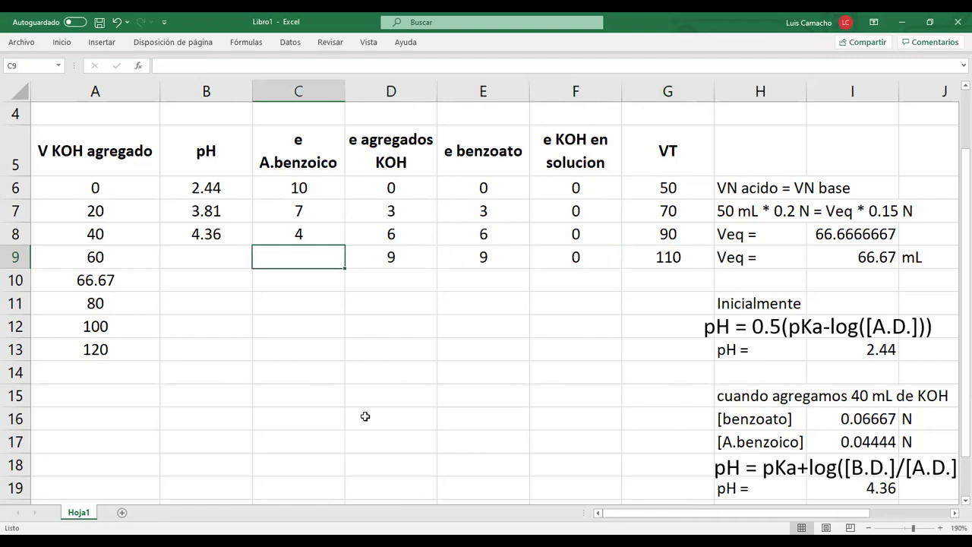
{"action": "key", "text": "ctrl+d"}
{"action": "key", "text": "Right"}
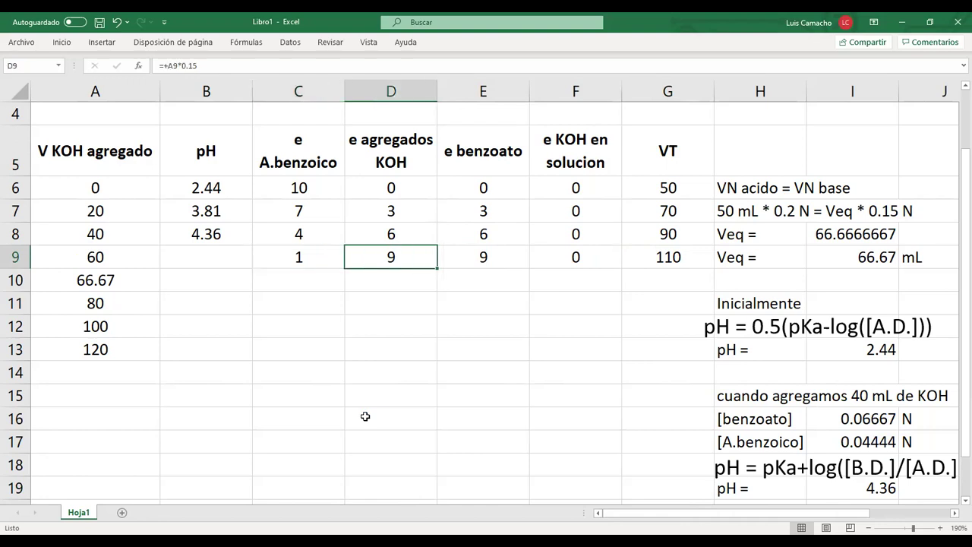
{"action": "key", "text": "Right"}
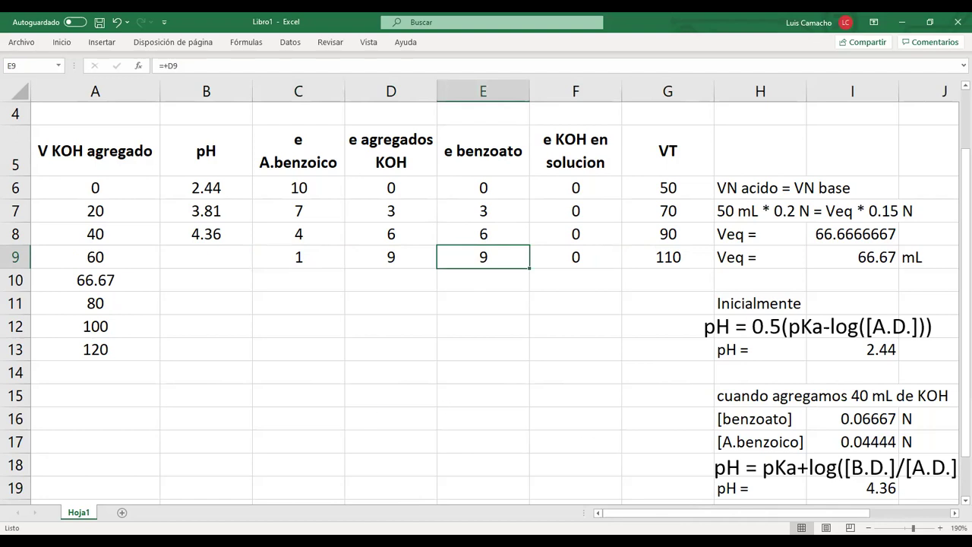
Step: Change the calculation heading in H15 to "cuando agregamos 60 mL de KOH"
{"action": "left_click", "coordinate": [734, 390]}
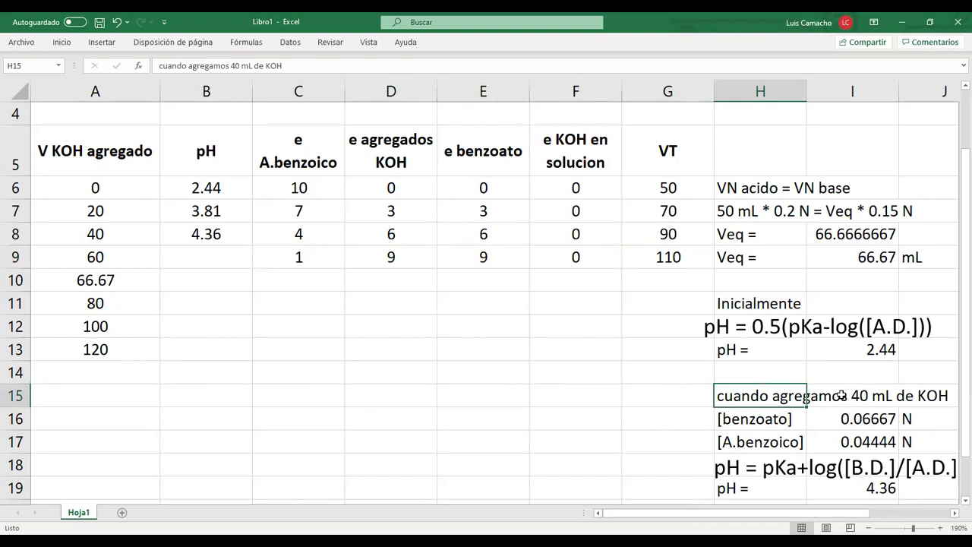
{"action": "left_click", "coordinate": [233, 61]}
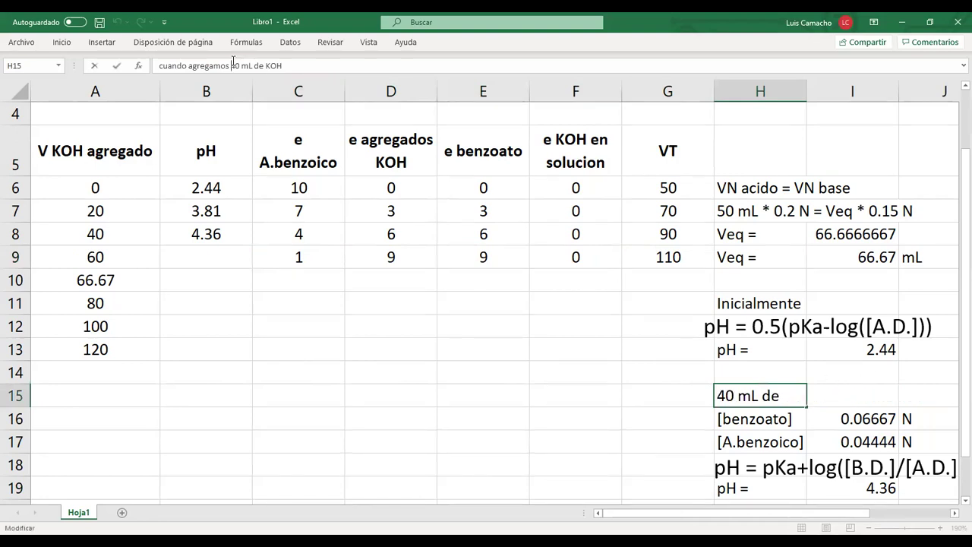
{"action": "key", "text": "Delete"}
{"action": "type", "text": "6"}
{"action": "key", "text": "Return"}
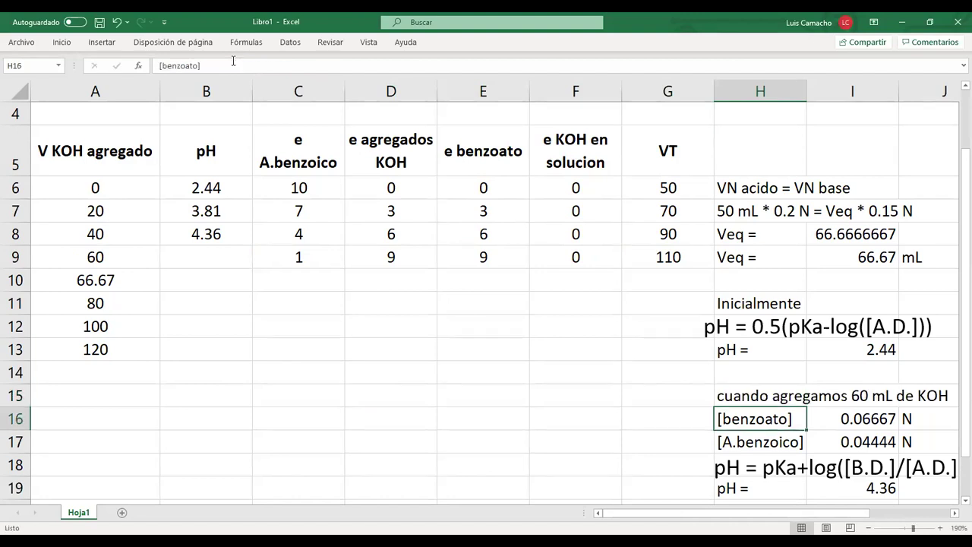
Step: Update the benzoate concentration formula in I16 to =+E9/G9 for the 60 mL point
{"action": "key", "text": "Return"}
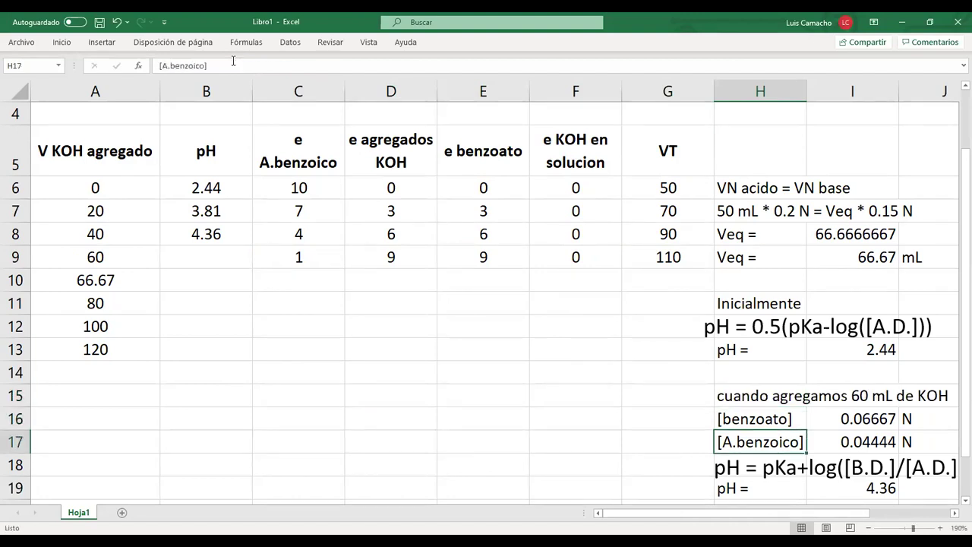
{"action": "key", "text": "Up"}
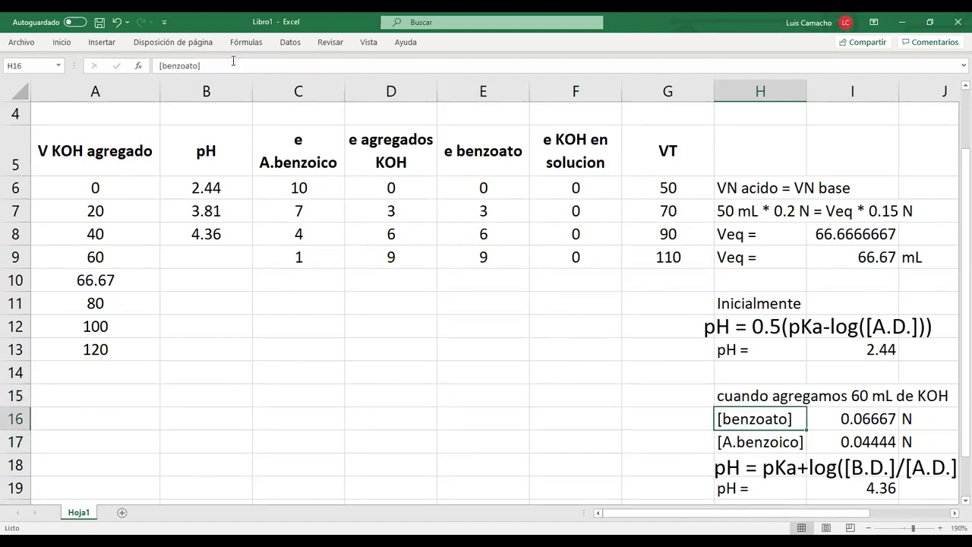
{"action": "key", "text": "Right"}
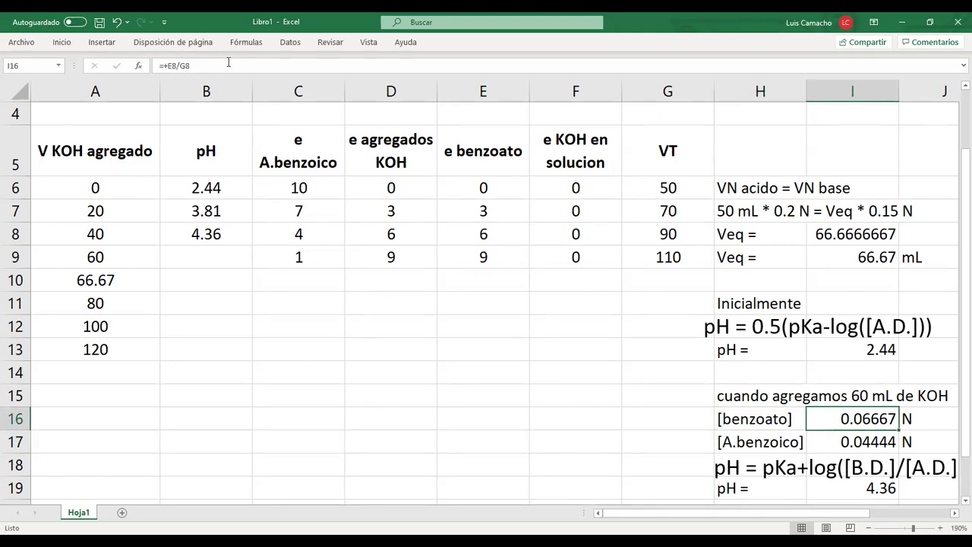
{"action": "left_click", "coordinate": [227, 65]}
{"action": "left_click_drag", "start_coordinate": [505, 246], "coordinate": [506, 259]}
{"action": "left_click_drag", "start_coordinate": [703, 241], "coordinate": [692, 258]}
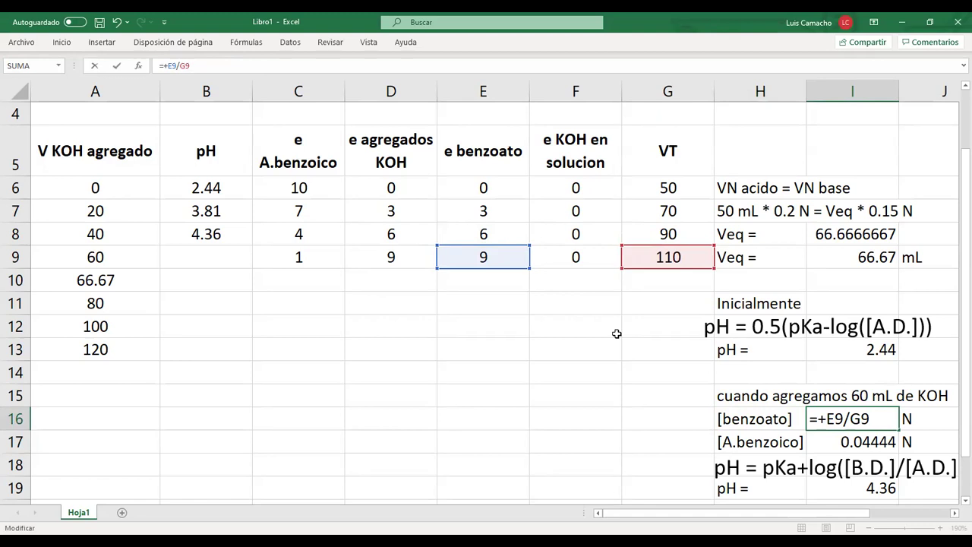
{"action": "key", "text": "Return"}
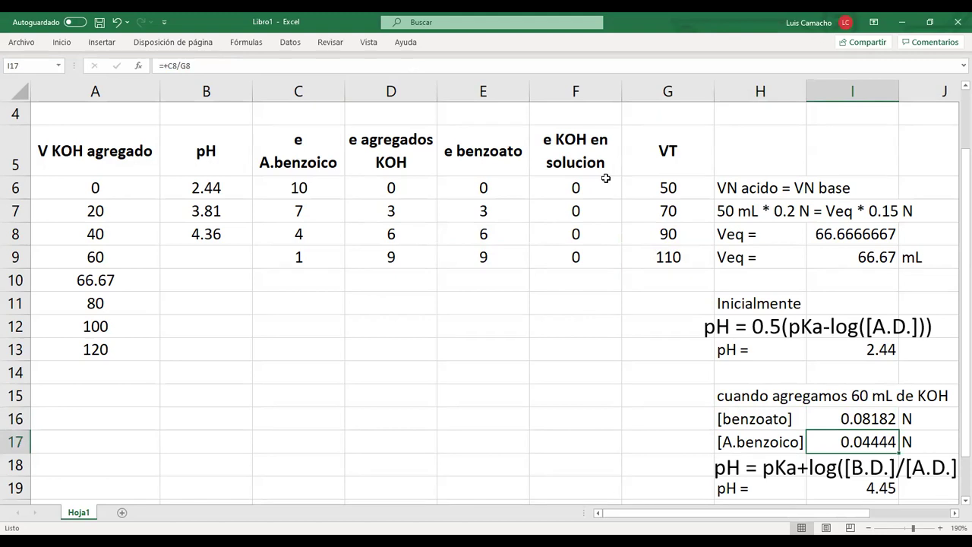
Step: Update the benzoic acid concentration formula in I17 to =+C9/G9 for the 60 mL point
{"action": "key", "text": "F2"}
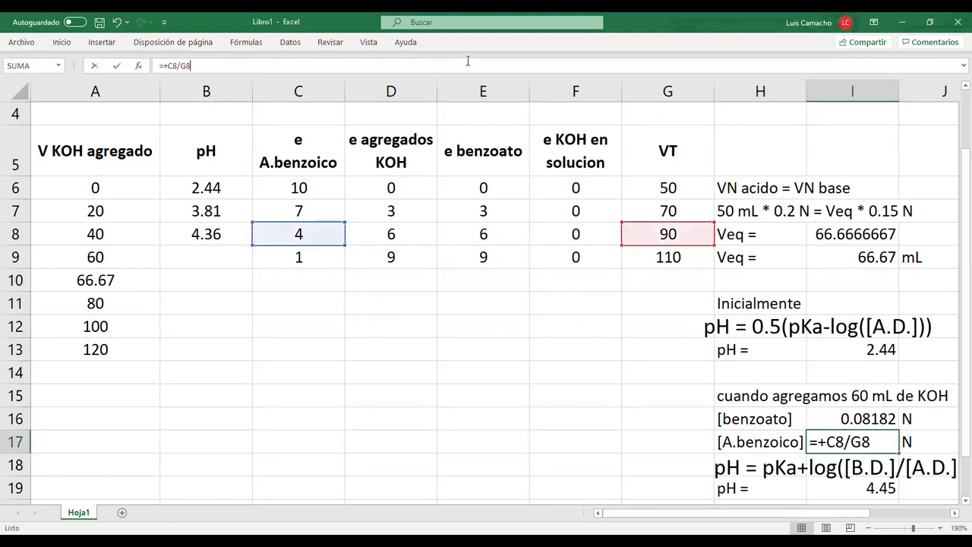
{"action": "left_click", "coordinate": [319, 256]}
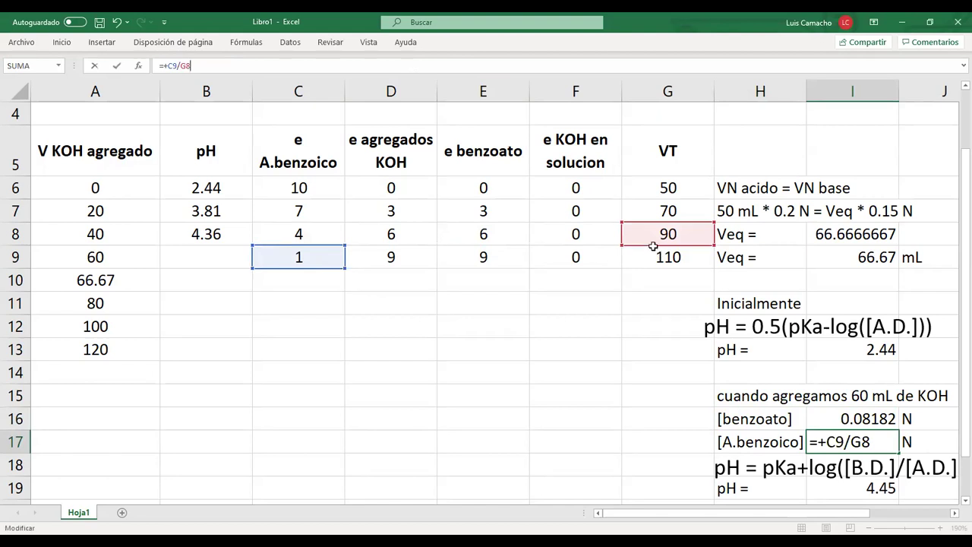
{"action": "left_click_drag", "start_coordinate": [653, 245], "coordinate": [653, 257]}
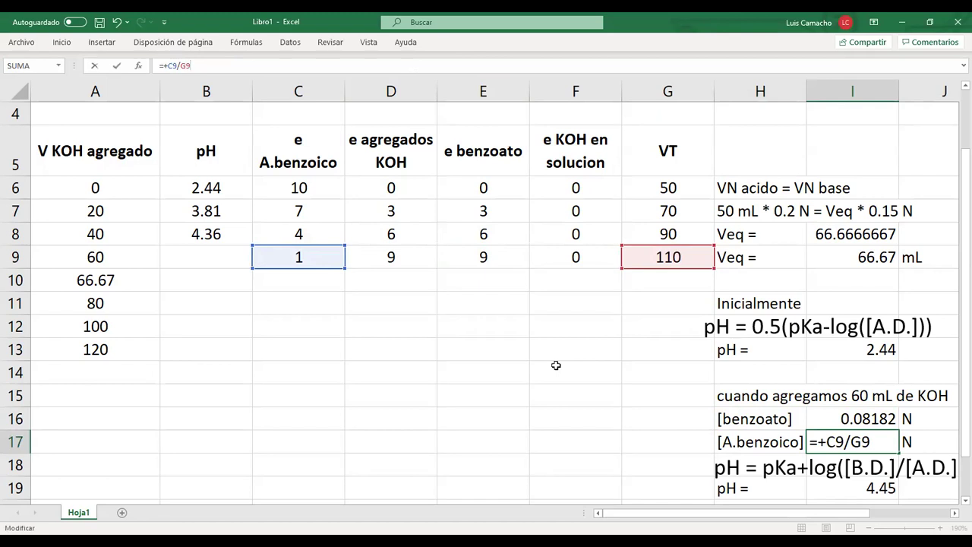
{"action": "key", "text": "Return"}
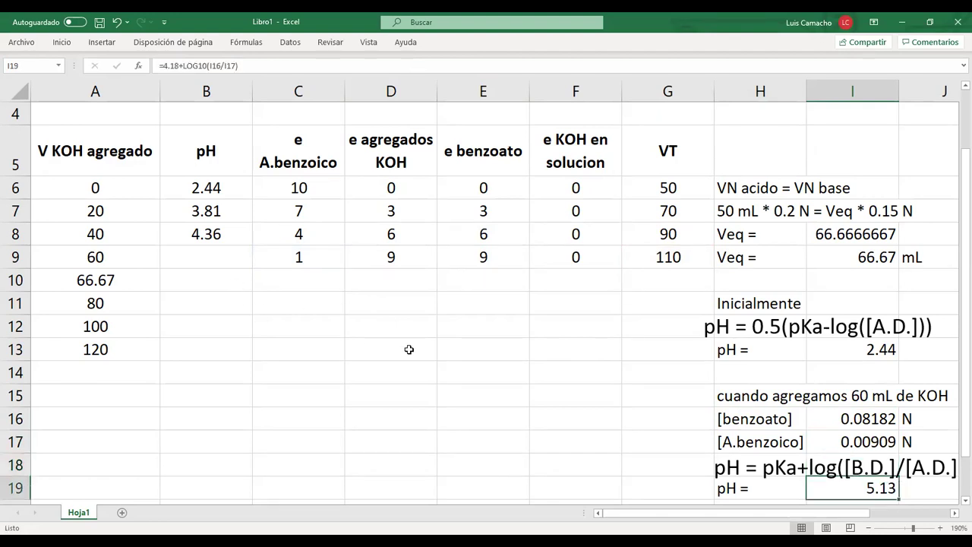
Step: Enter 5.13 in B9 as the pH for 60 mL of added KOH
{"action": "left_click", "coordinate": [232, 259]}
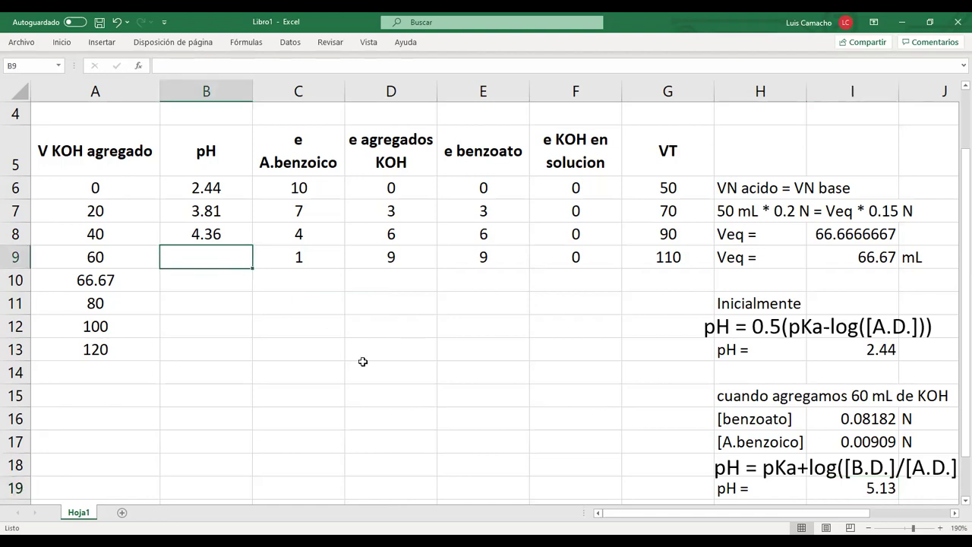
{"action": "key", "text": "ctrl+d"}
{"action": "type", "text": "5.13"}
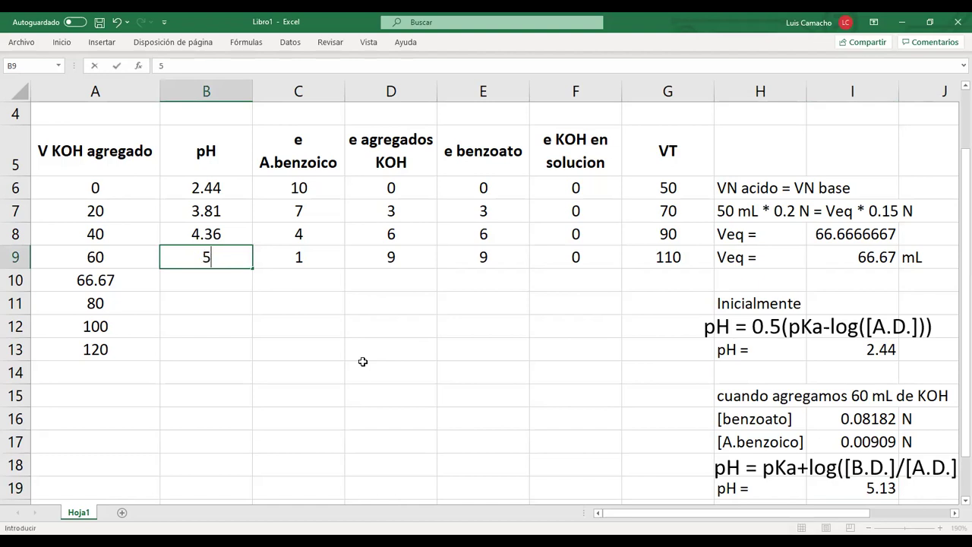
{"action": "key", "text": "Return"}
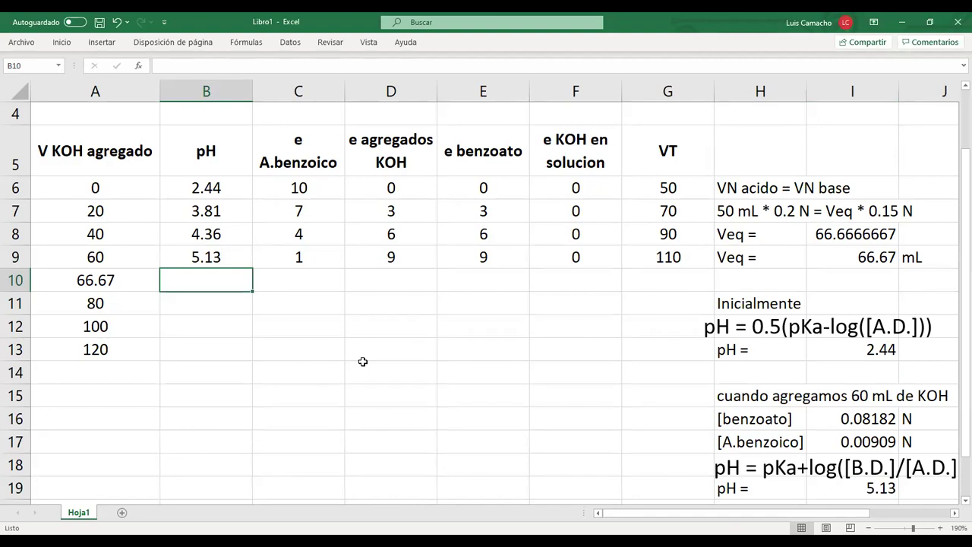
Step: Copy the added KOH formula from D9 down into D10 and enter =10-D10 for benzoic acid in C10
{"action": "key", "text": "Right"}
{"action": "key", "text": "Right"}
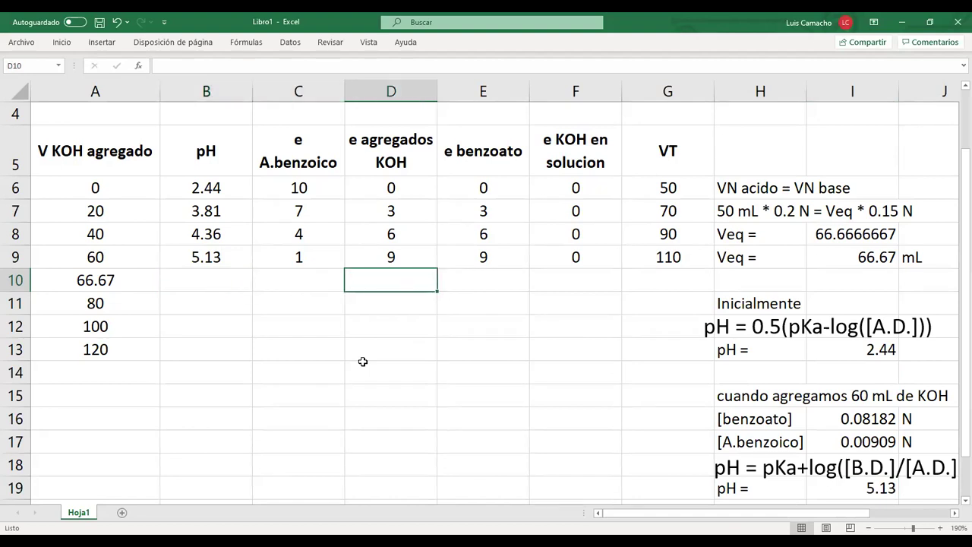
{"action": "key", "text": "ctrl+d"}
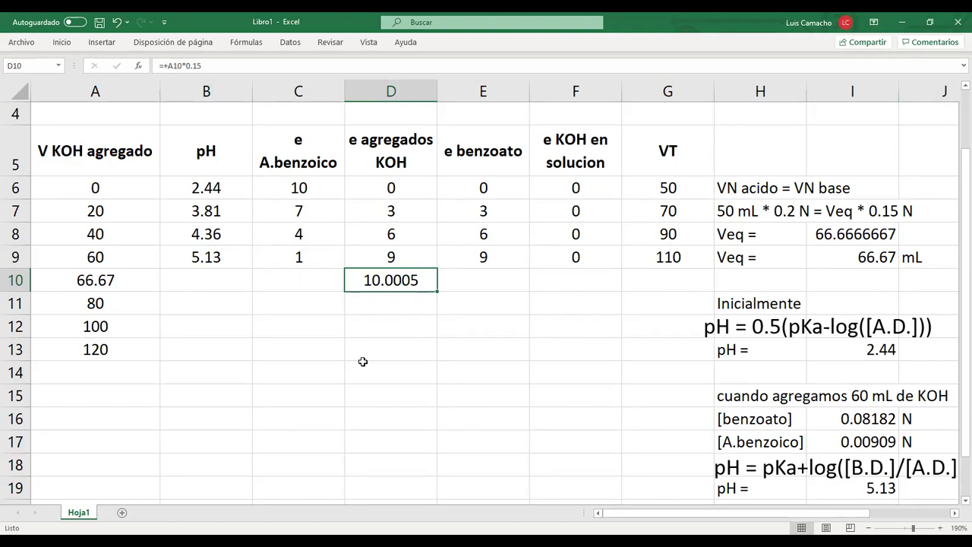
{"action": "key", "text": "Left"}
{"action": "type", "text": "=10-D10"}
{"action": "key", "text": "Return"}
{"action": "key", "text": "Up"}
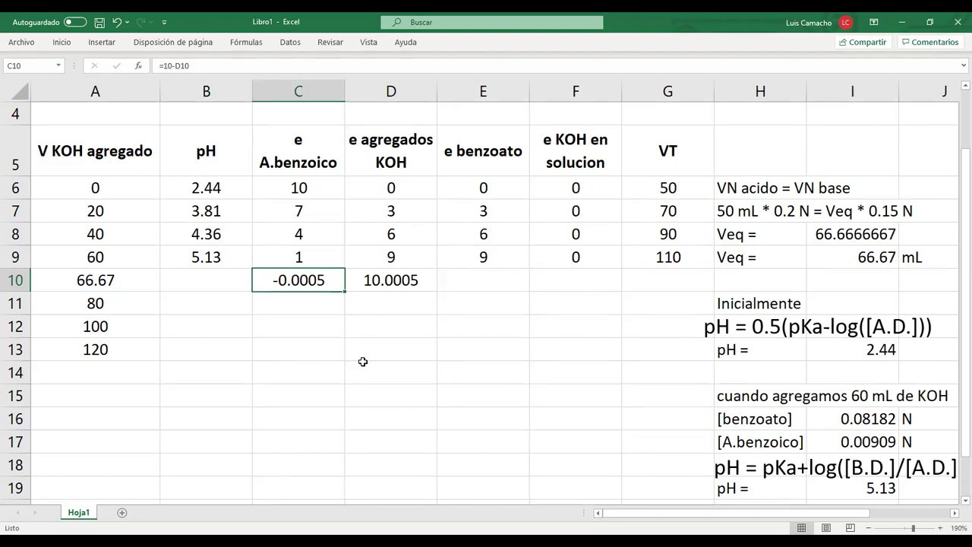
Step: Try the more precise KOH volume 66.6666666666 in A10, and undo the change
{"action": "left_click", "coordinate": [117, 282]}
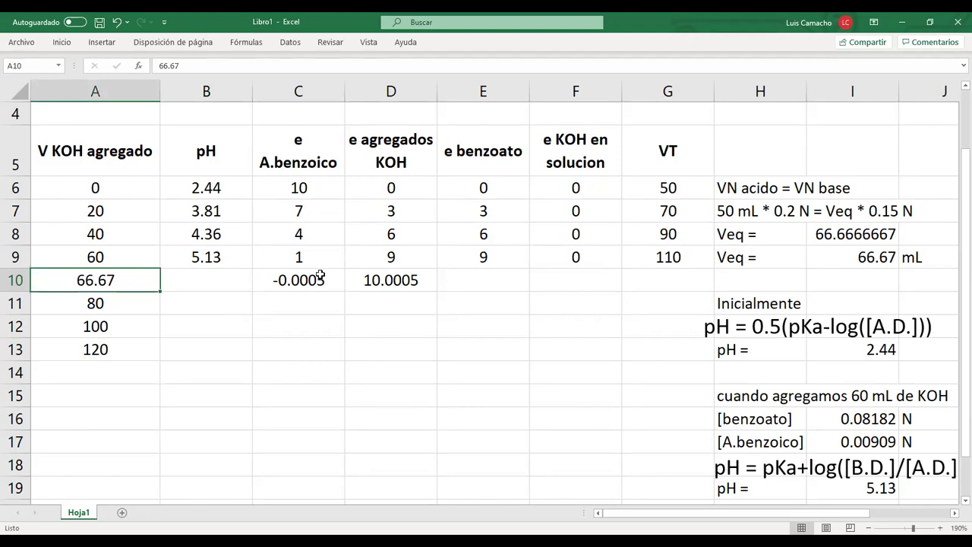
{"action": "double_click", "coordinate": [130, 281]}
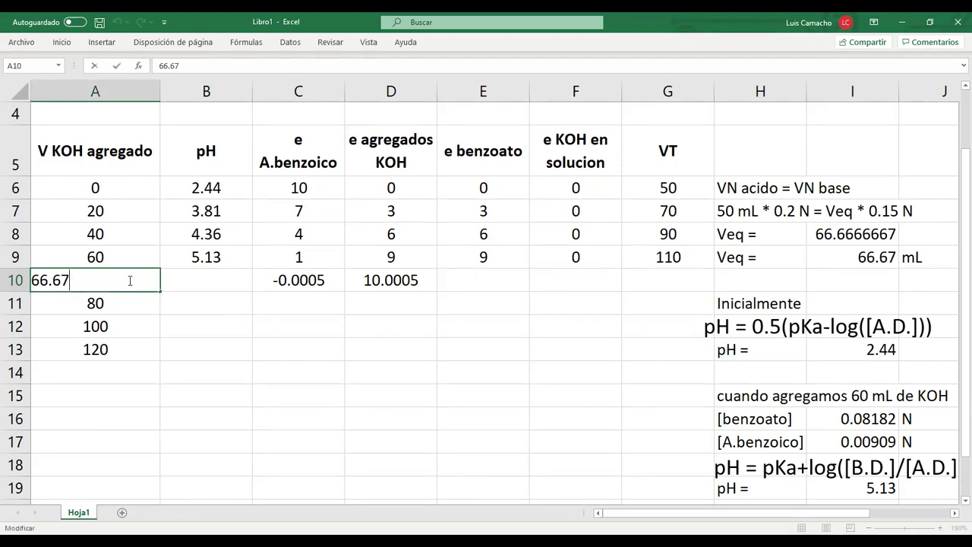
{"action": "key", "text": "shift+Left"}
{"action": "type", "text": "666666666"}
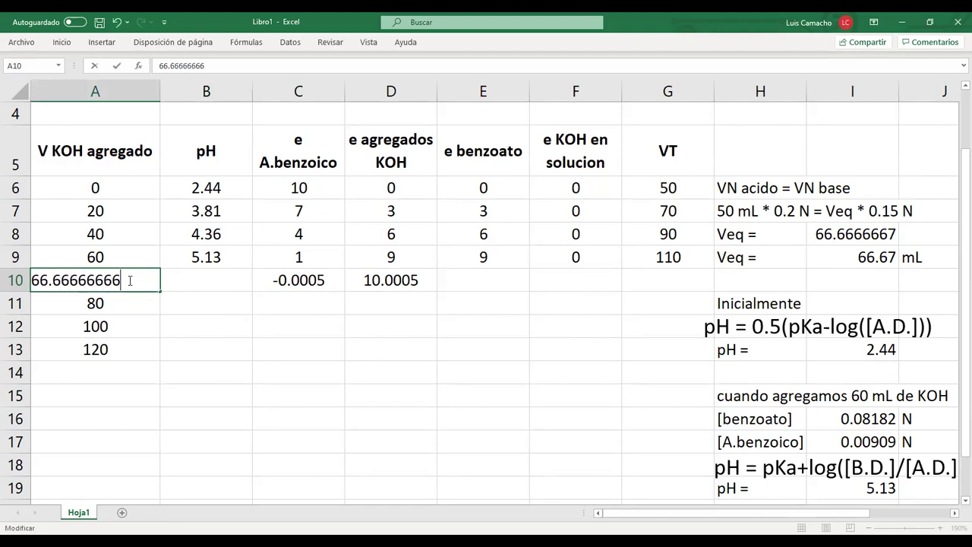
{"action": "key", "text": "Return"}
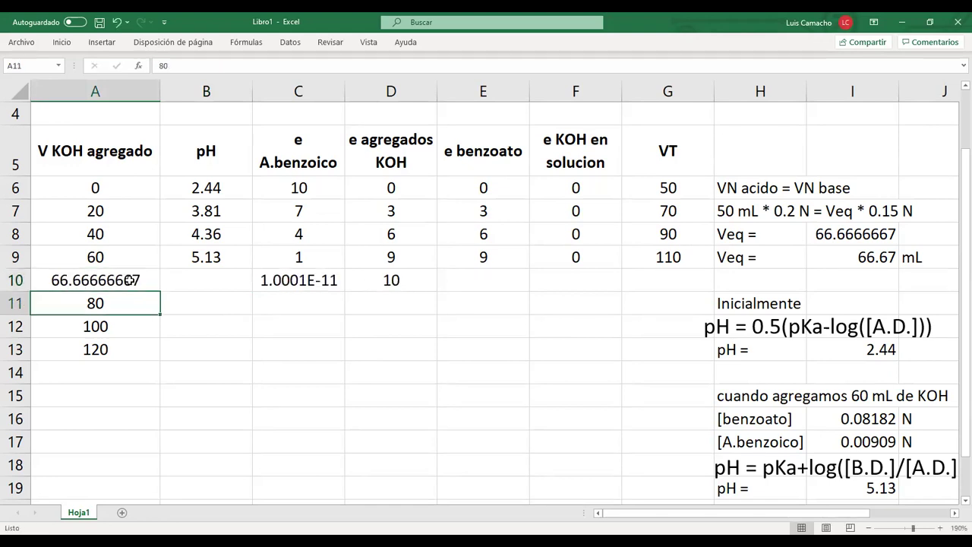
{"action": "key", "text": "Right"}
{"action": "key", "text": "Up"}
{"action": "key", "text": "Right"}
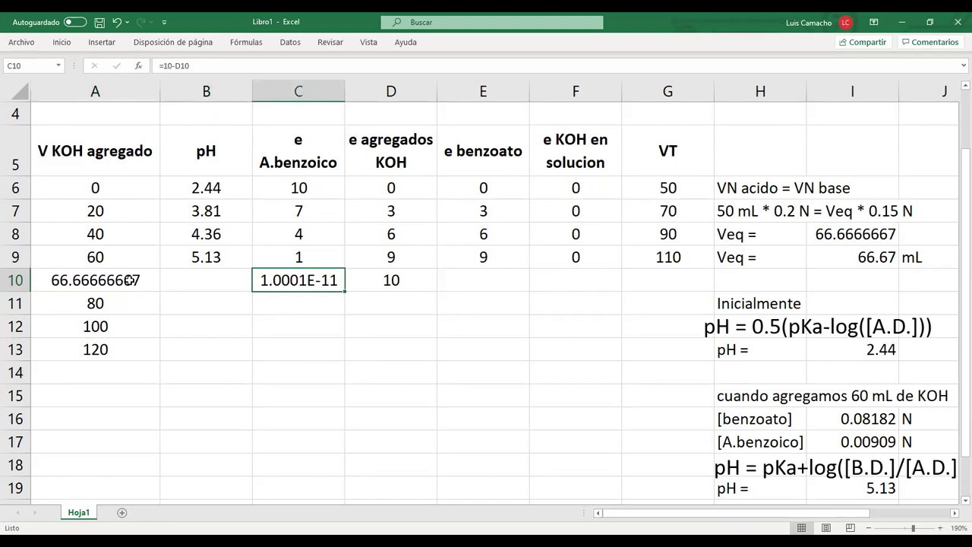
{"action": "key", "text": "Right"}
{"action": "key", "text": "Left"}
{"action": "key", "text": "Left"}
{"action": "key", "text": "Left"}
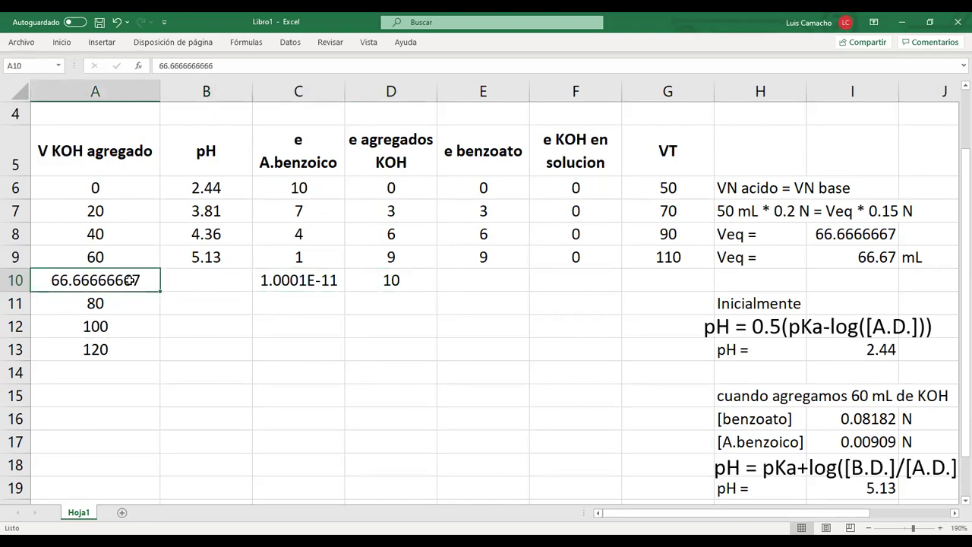
{"action": "key", "text": "ctrl+z"}
Step: Replace the row 10 formulas with fixed equivalents: 0 for benzoic acid in C10 and 10 for added KOH in D10
{"action": "key", "text": "Right"}
{"action": "key", "text": "Right"}
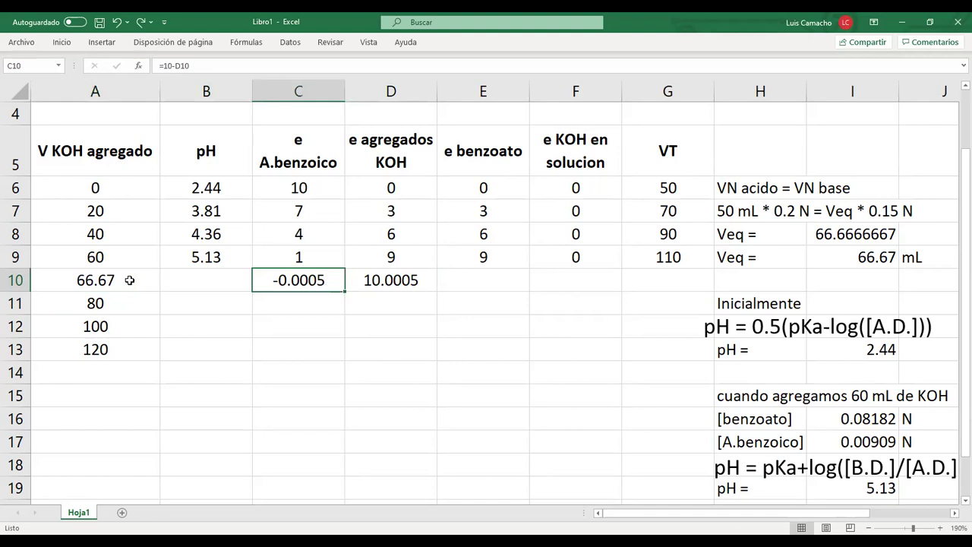
{"action": "type", "text": "0"}
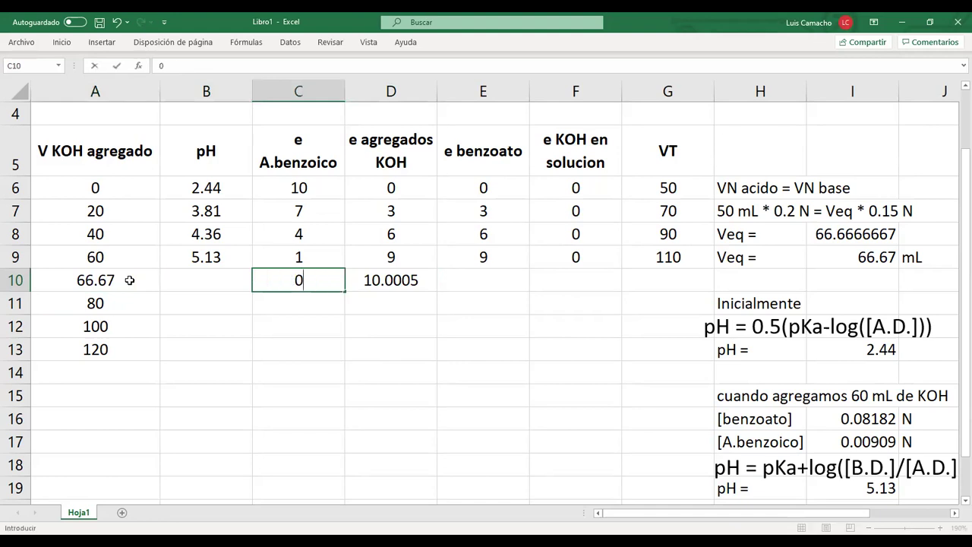
{"action": "key", "text": "Right"}
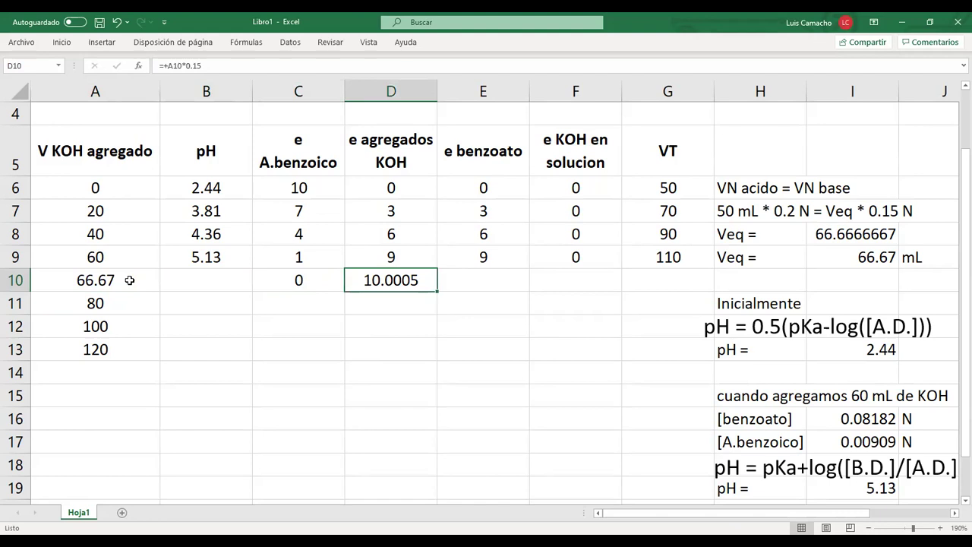
{"action": "type", "text": "10"}
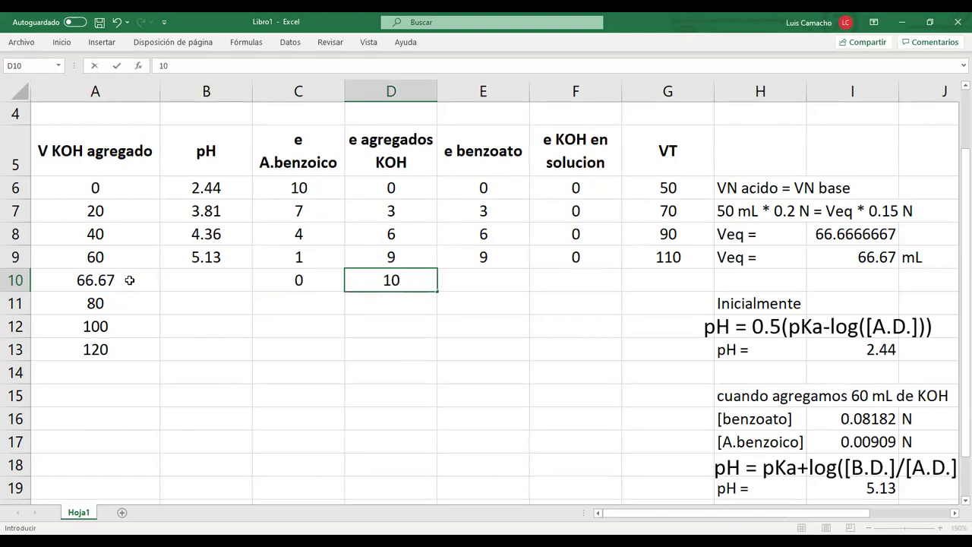
{"action": "key", "text": "Return"}
{"action": "key", "text": "Up"}
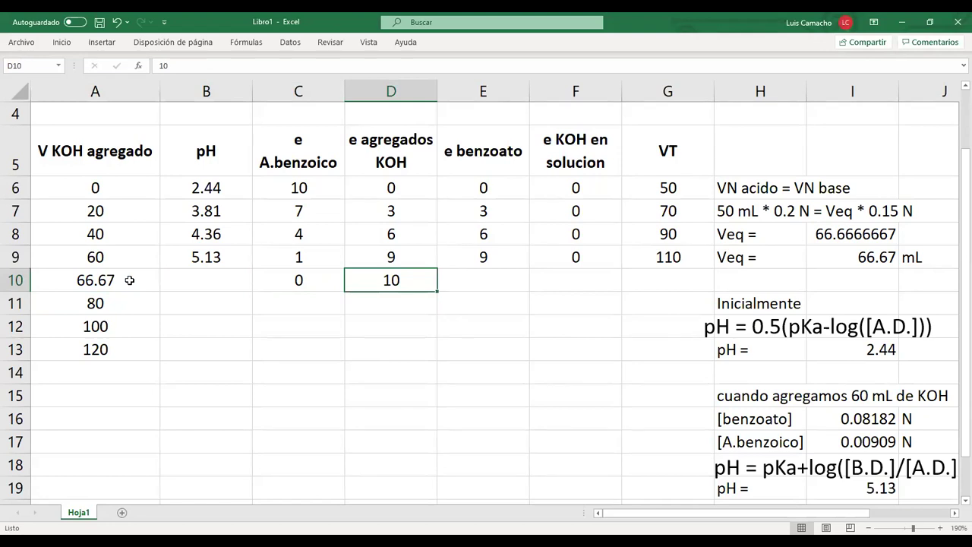
Step: Compare the row 10 volume and equivalents with the unrounded equivalence volume in I8
{"action": "key", "text": "Left"}
{"action": "key", "text": "Left"}
{"action": "key", "text": "Left"}
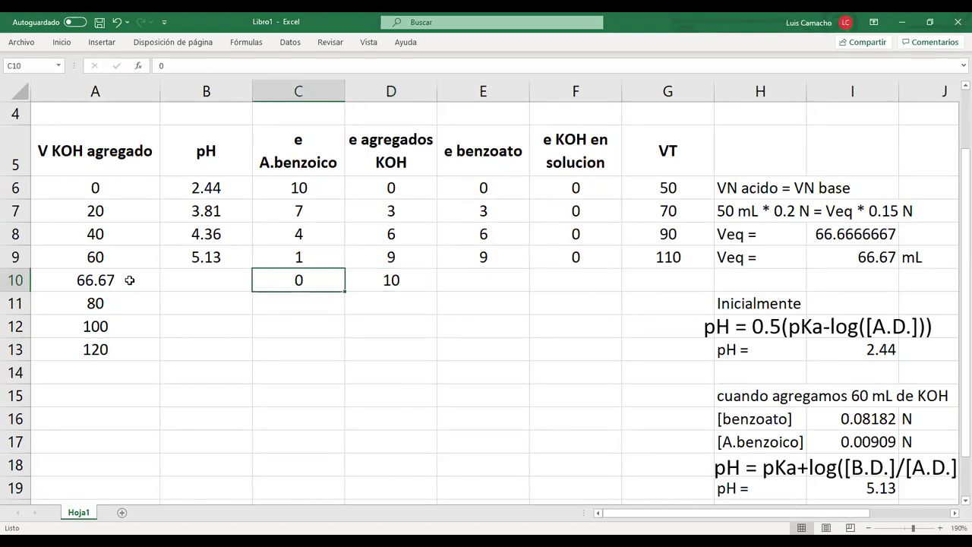
{"action": "key", "text": "Right"}
{"action": "key", "text": "Right"}
{"action": "key", "text": "Right"}
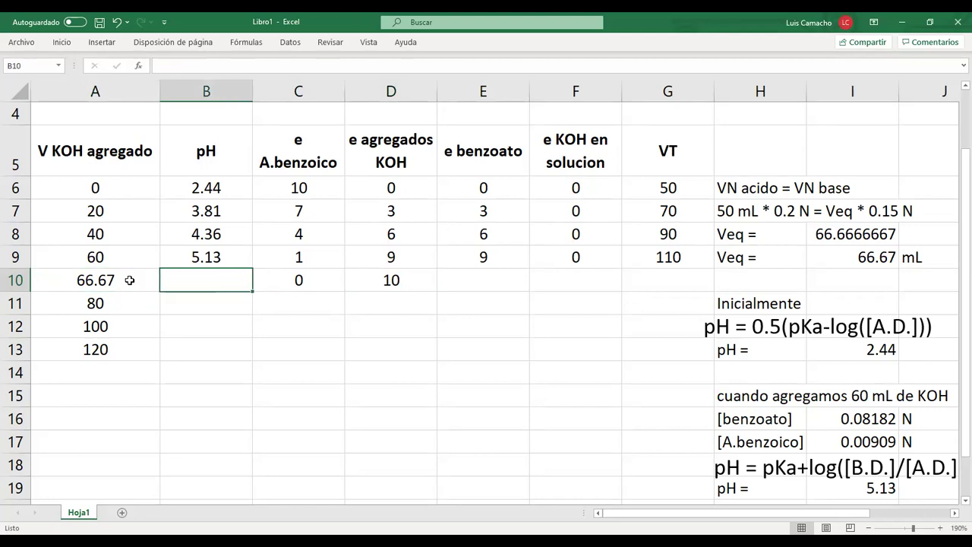
{"action": "key", "text": "Left"}
{"action": "key", "text": "Right"}
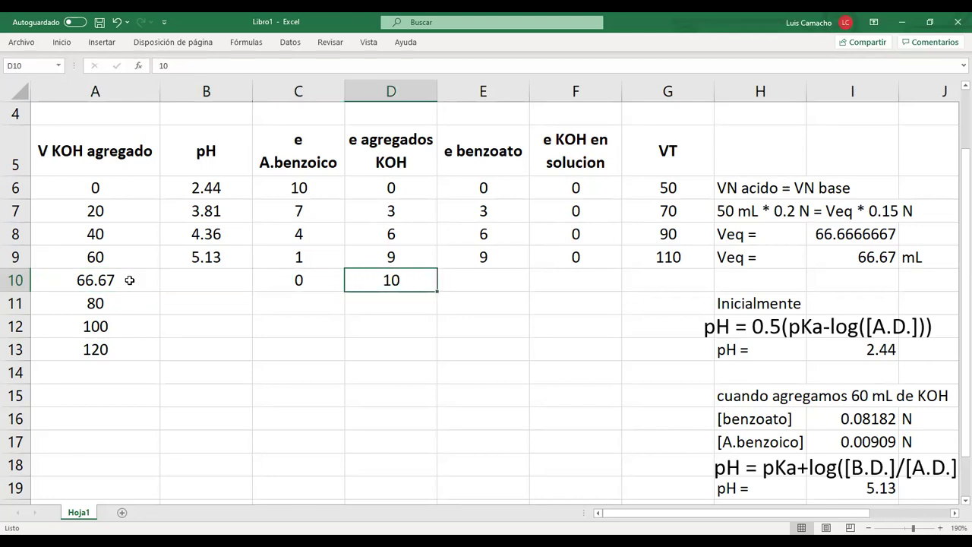
{"action": "left_click", "coordinate": [848, 234]}
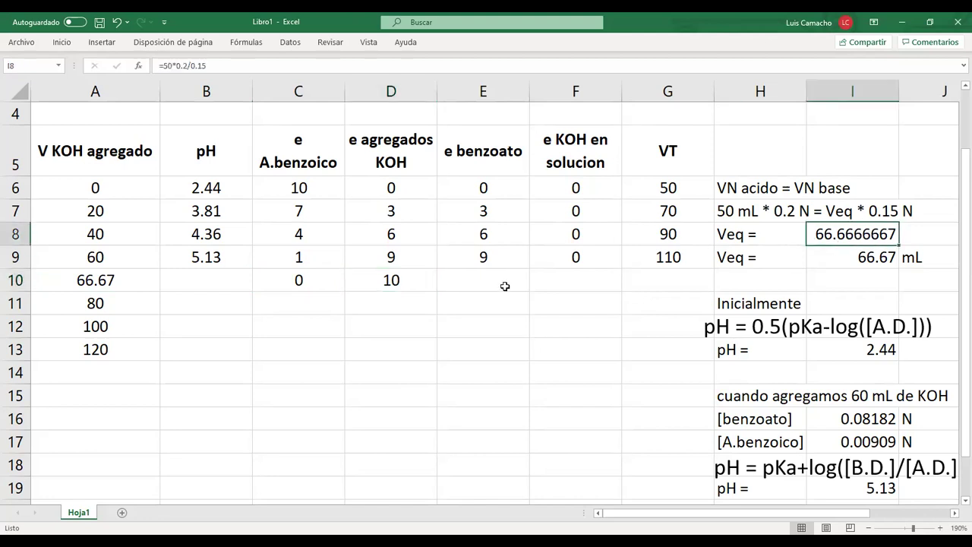
Step: Copy the benzoate formula from E9 down into E10
{"action": "left_click", "coordinate": [462, 284]}
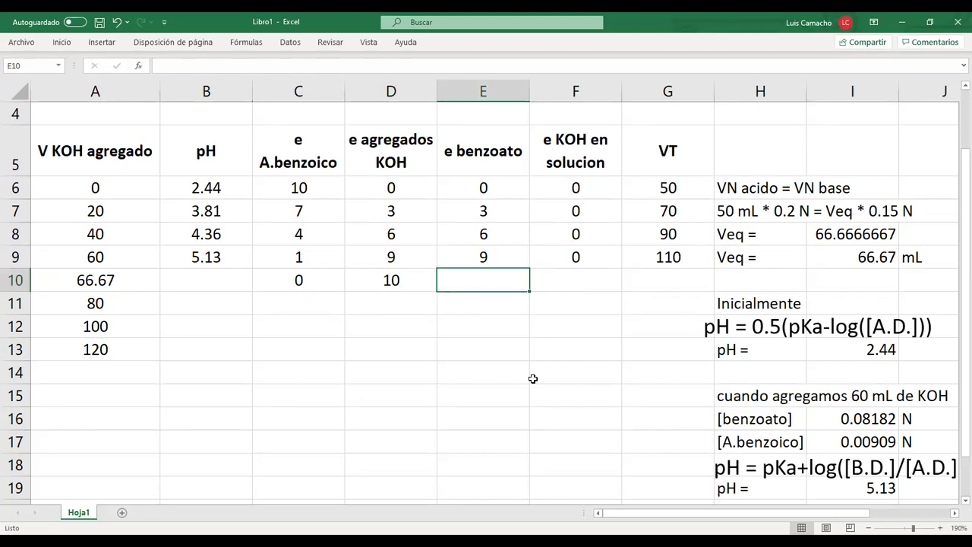
{"action": "key", "text": "ctrl+j"}
{"action": "key", "text": "Left"}
{"action": "key", "text": "Left"}
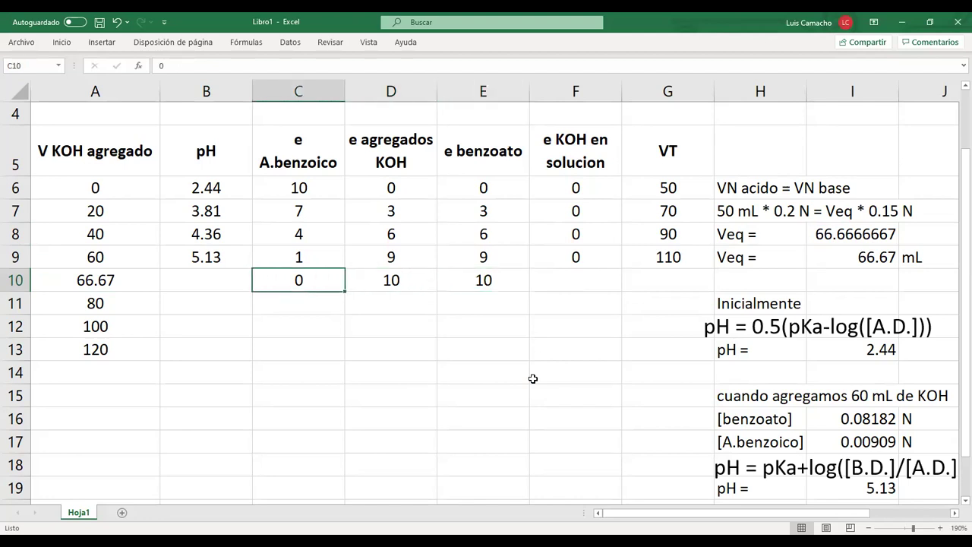
Step: Review the benzoic acid equivalents column between its heading in C5 and the row 10 entry
{"action": "key", "text": "Up"}
{"action": "key", "text": "Up"}
{"action": "key", "text": "Up"}
{"action": "key", "text": "Up"}
{"action": "key", "text": "Up"}
{"action": "key", "text": "Down"}
{"action": "key", "text": "Down"}
{"action": "key", "text": "Down"}
{"action": "key", "text": "Down"}
{"action": "key", "text": "Down"}
{"action": "key", "text": "Right"}
{"action": "key", "text": "Right"}
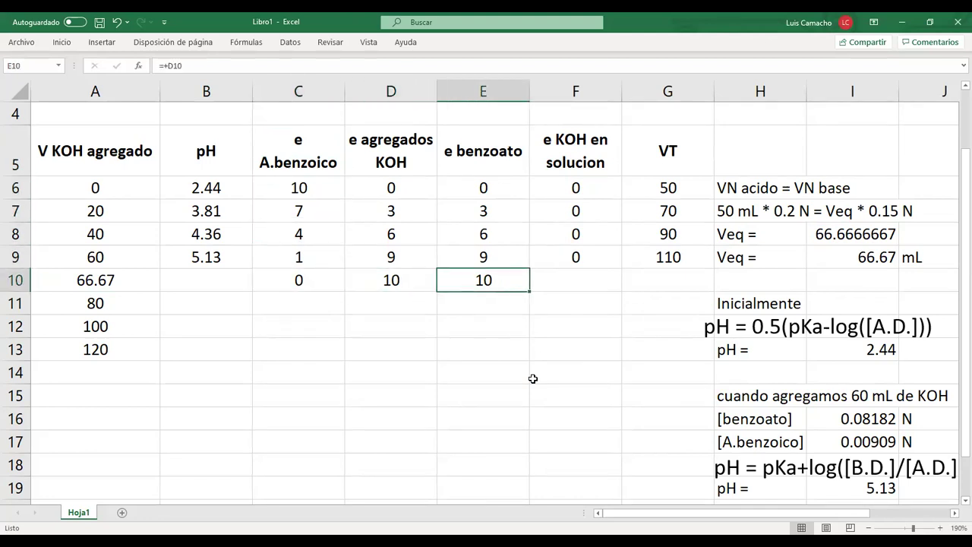
Step: Enter 0 for the equivalents of KOH in solution in F10
{"action": "key", "text": "Right"}
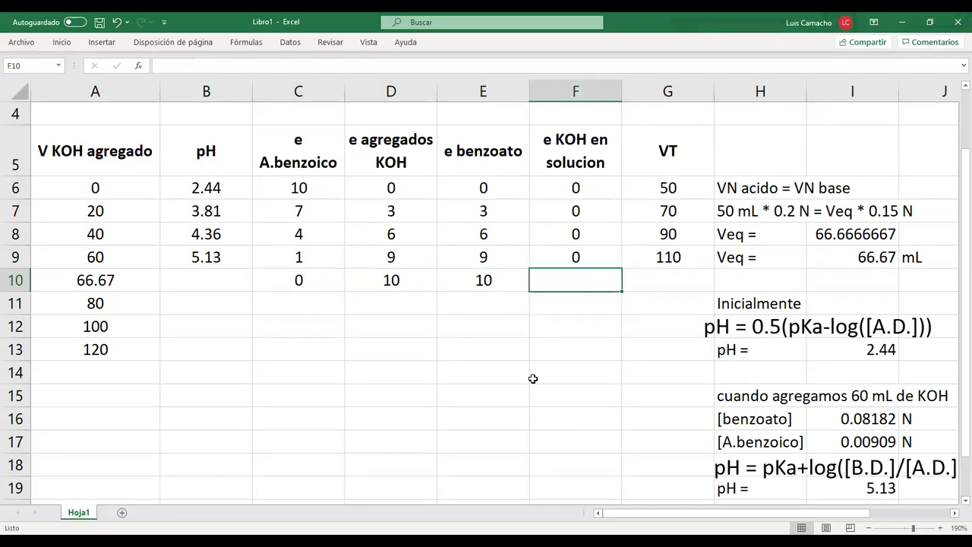
{"action": "type", "text": "0"}
{"action": "key", "text": "Up"}
{"action": "key", "text": "Up"}
{"action": "key", "text": "Up"}
{"action": "key", "text": "Up"}
{"action": "key", "text": "Up"}
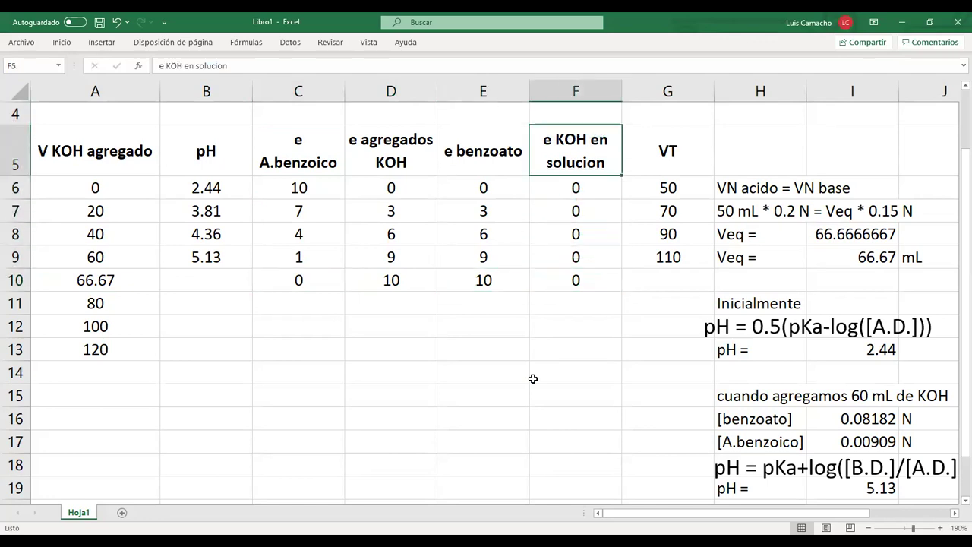
{"action": "key", "text": "Down"}
{"action": "key", "text": "Down"}
{"action": "key", "text": "Down"}
{"action": "key", "text": "Down"}
{"action": "key", "text": "Down"}
{"action": "key", "text": "Up"}
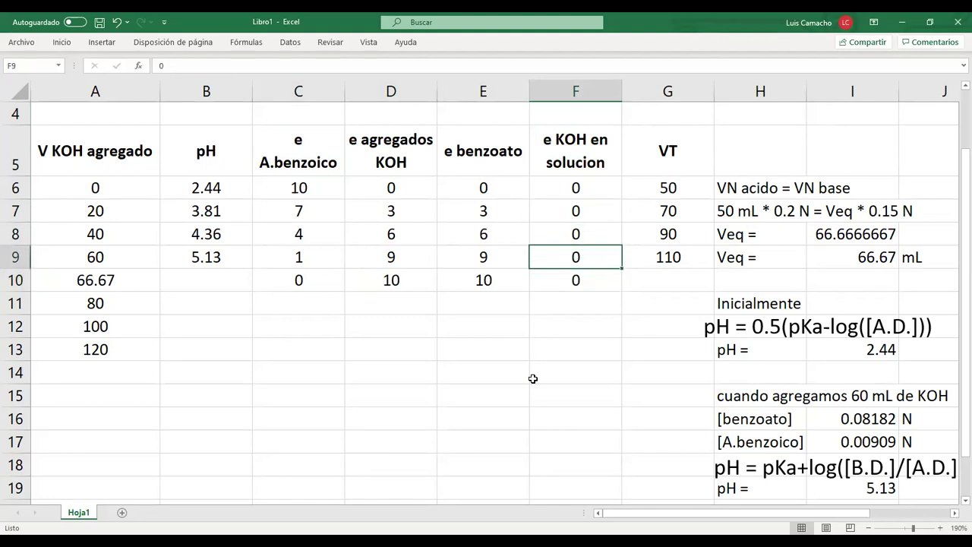
Step: Copy the VT formula from G9 down into G10
{"action": "key", "text": "Down"}
{"action": "key", "text": "Right"}
{"action": "key", "text": "ctrl+d"}
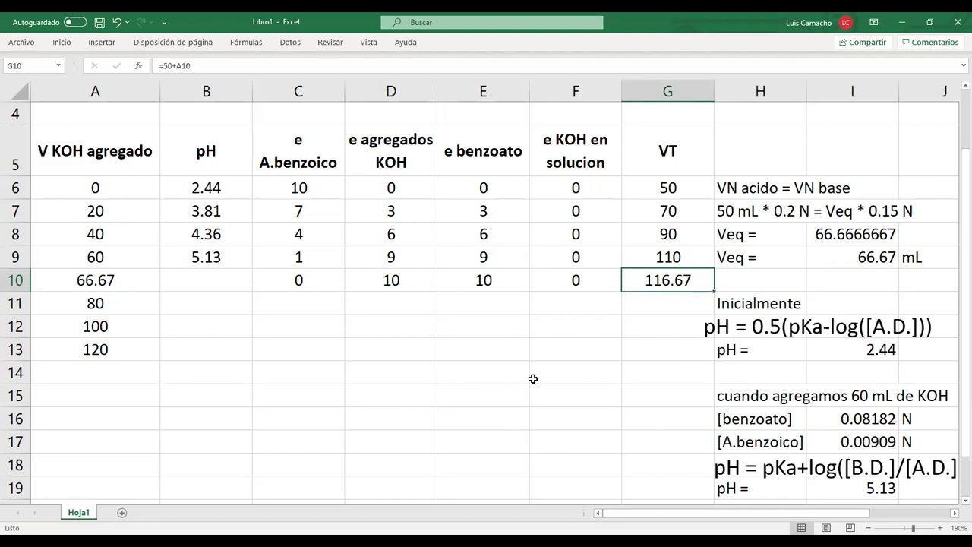
Step: Review the row 10 equivalents from benzoic acid through KOH in solution
{"action": "key", "text": "Left"}
{"action": "key", "text": "Left"}
{"action": "key", "text": "Left"}
{"action": "key", "text": "Left"}
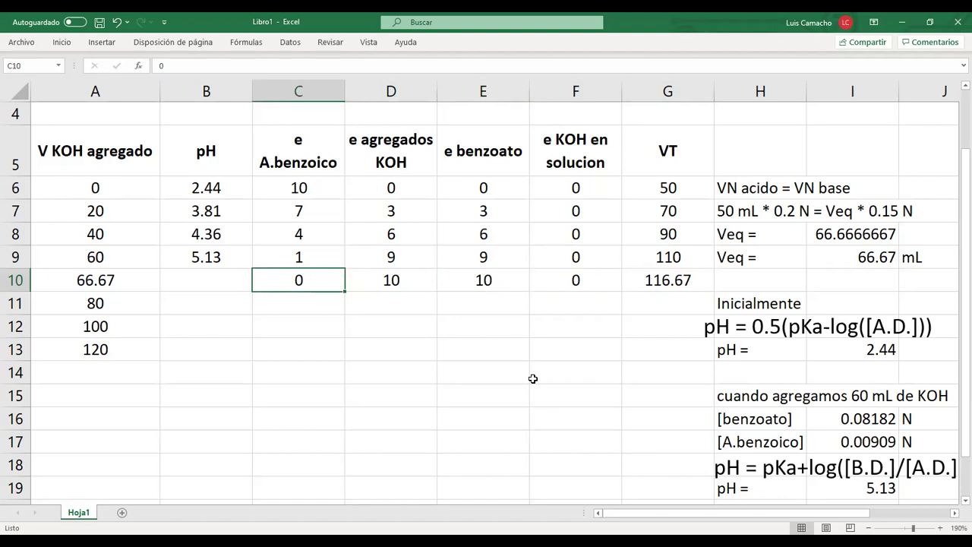
{"action": "key", "text": "Right"}
{"action": "key", "text": "Right"}
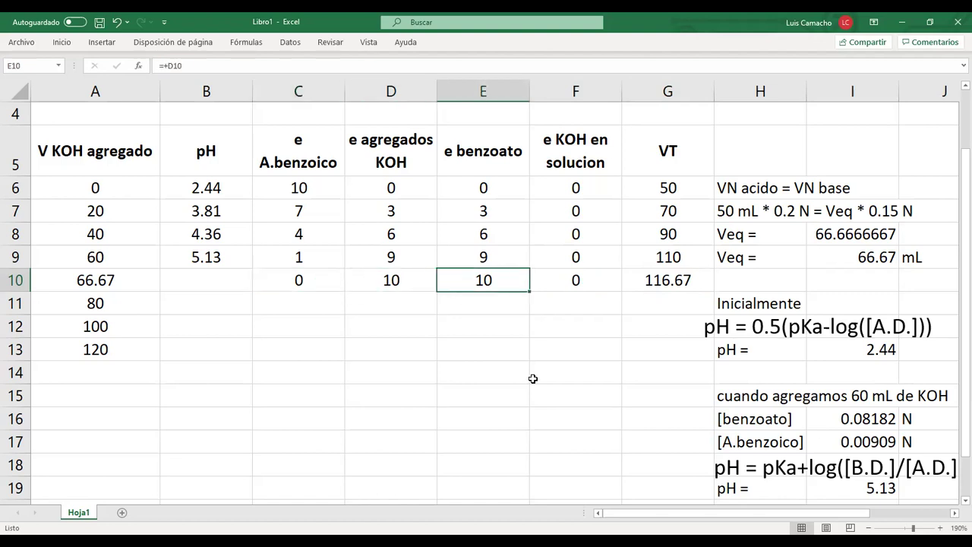
{"action": "key", "text": "Right"}
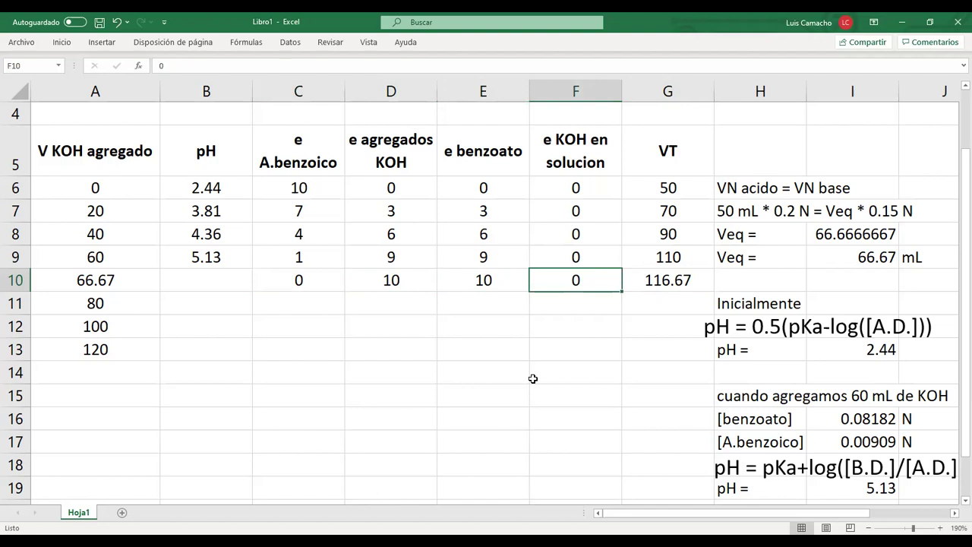
Step: Review the benzoic acid and KOH neutralization equation above the titration table
{"action": "key", "text": "Up"}
{"action": "key", "text": "Up"}
{"action": "key", "text": "Up"}
{"action": "key", "text": "Up"}
{"action": "key", "text": "Up"}
{"action": "key", "text": "Up"}
{"action": "key", "text": "Up"}
{"action": "key", "text": "Up"}
{"action": "key", "text": "Up"}
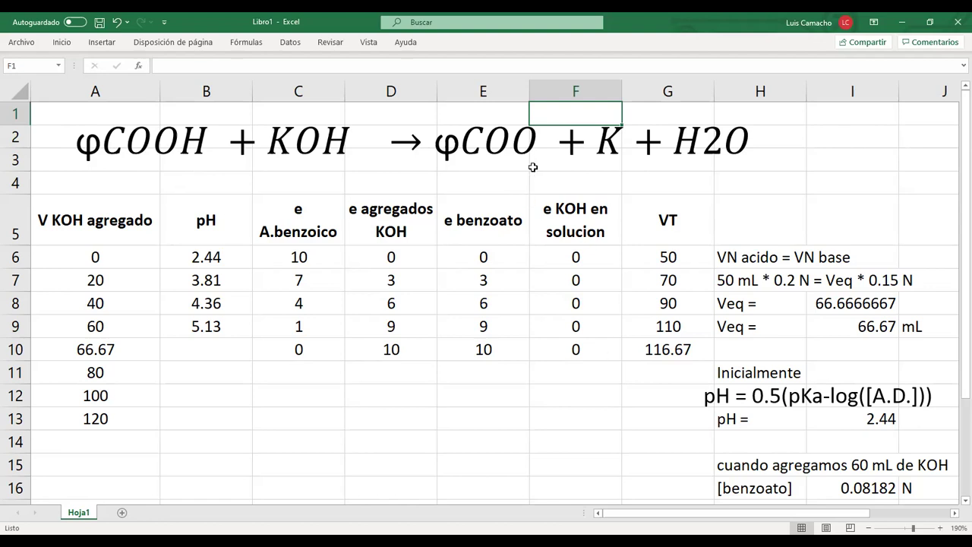
{"action": "left_click", "coordinate": [493, 140]}
{"action": "left_click", "coordinate": [543, 377]}
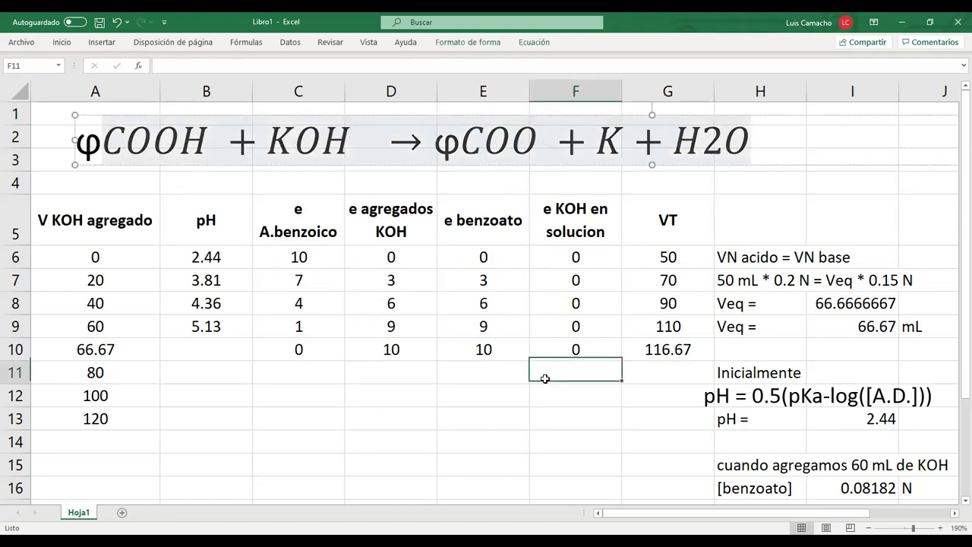
Step: Copy the 60 mL KOH heading and benzoate concentration row from H15:J16 to the block starting at H21
{"action": "left_click", "coordinate": [578, 423]}
{"action": "key", "text": "Down"}
{"action": "key", "text": "Down"}
{"action": "key", "text": "Down"}
{"action": "key", "text": "Down"}
{"action": "key", "text": "Down"}
{"action": "key", "text": "Down"}
{"action": "key", "text": "Down"}
{"action": "key", "text": "Down"}
{"action": "key", "text": "Down"}
{"action": "key", "text": "Down"}
{"action": "key", "text": "Down"}
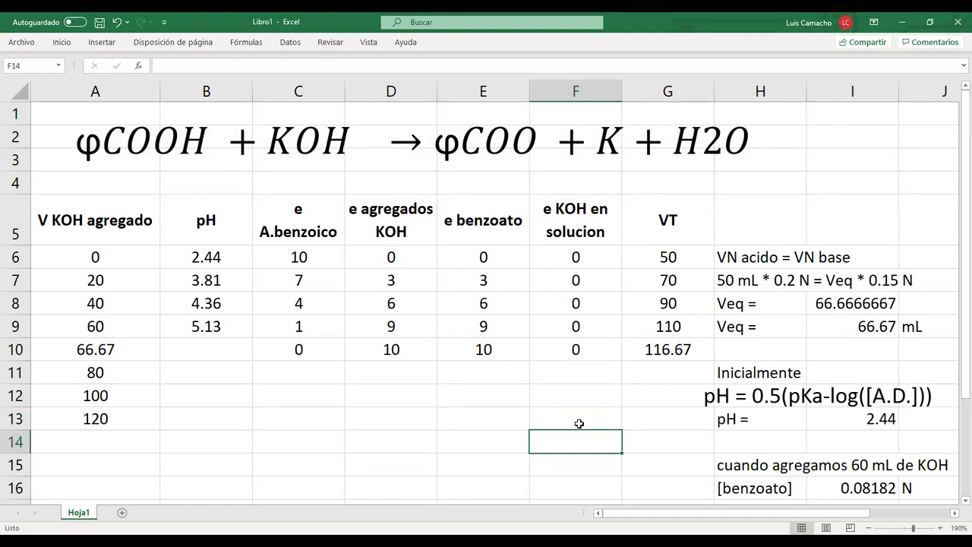
{"action": "key", "text": "Down"}
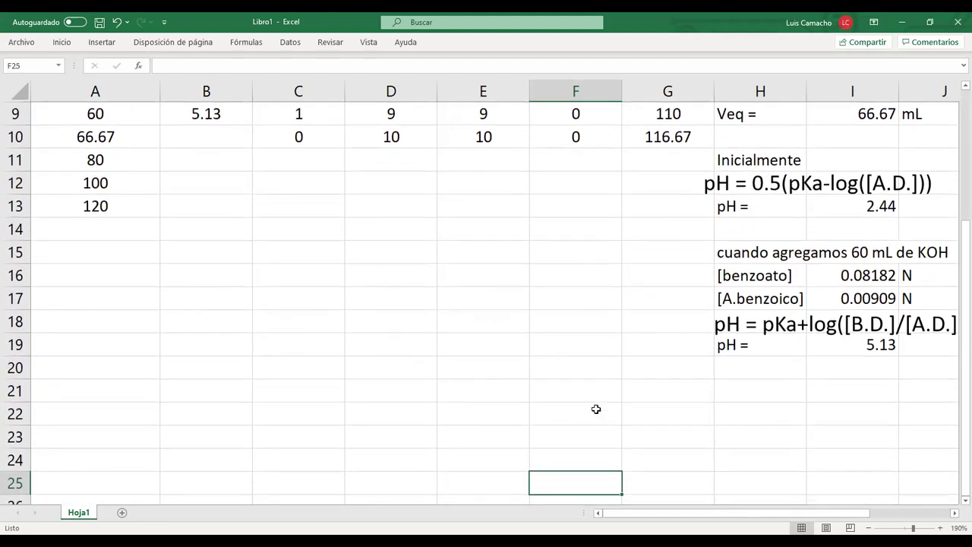
{"action": "left_click", "coordinate": [751, 256]}
{"action": "key", "text": "ctrl+c"}
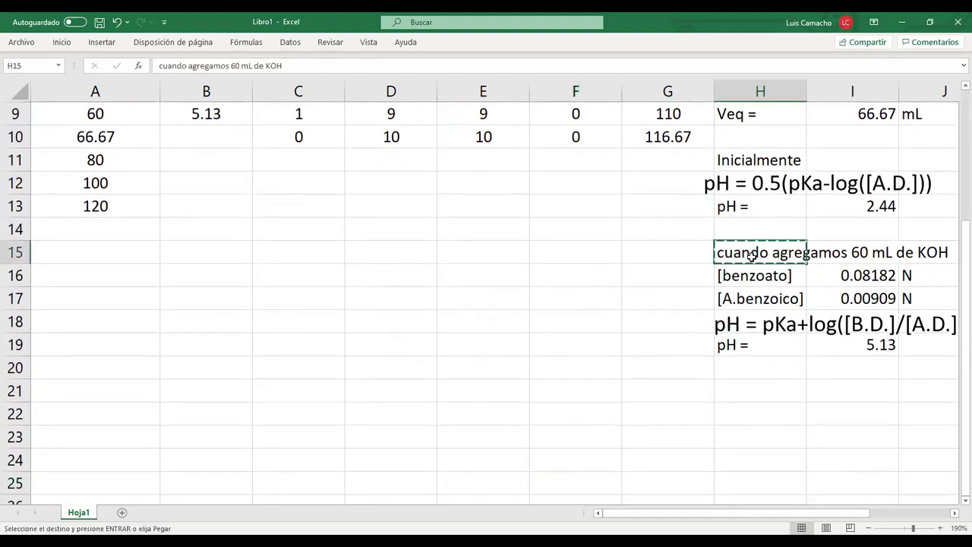
{"action": "left_click", "coordinate": [916, 276], "text": "shift"}
{"action": "key", "text": "ctrl+c"}
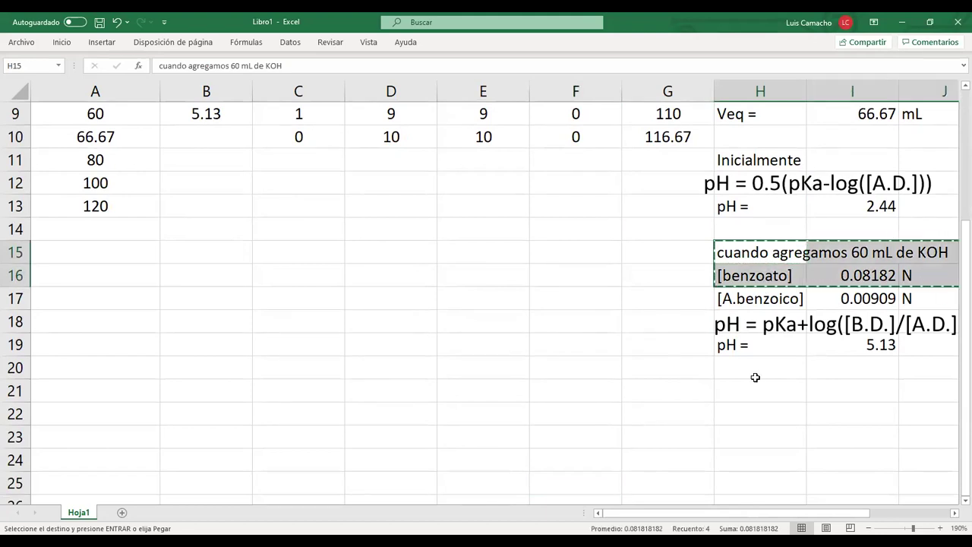
{"action": "left_click", "coordinate": [752, 384]}
{"action": "key", "text": "ctrl+v"}
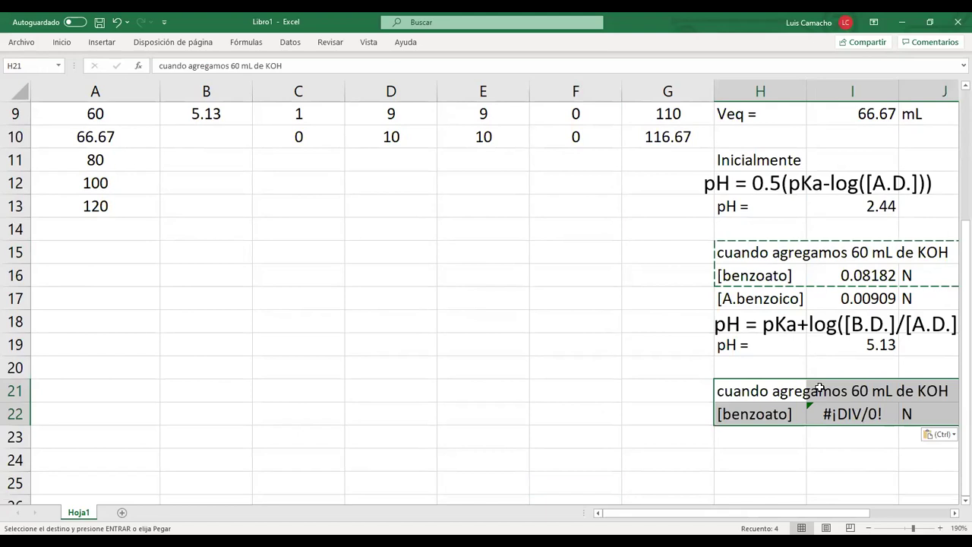
Step: Change the volume in the copied heading in H21 so it reads "cuando agregamos 66.67 mL de KOH"
{"action": "left_click", "coordinate": [854, 390]}
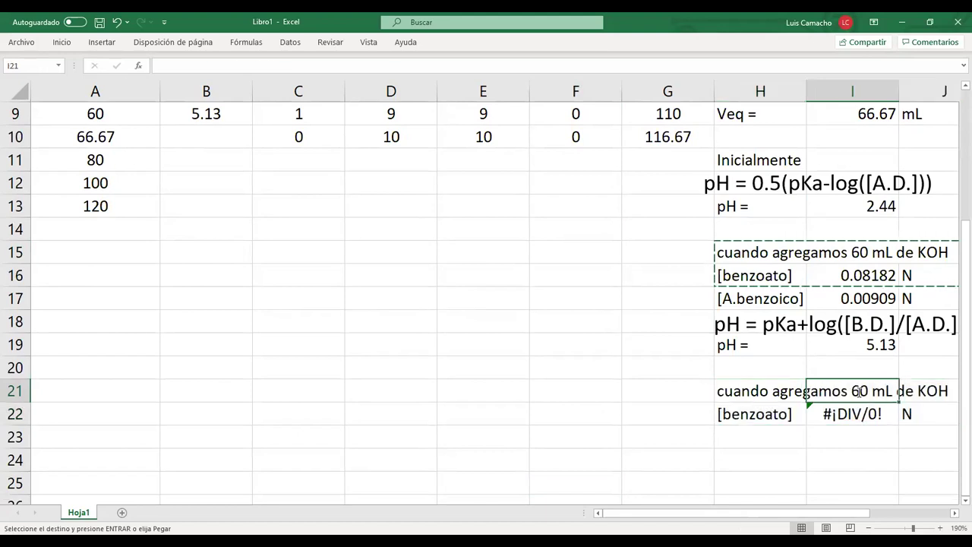
{"action": "double_click", "coordinate": [856, 390]}
{"action": "double_click", "coordinate": [759, 390]}
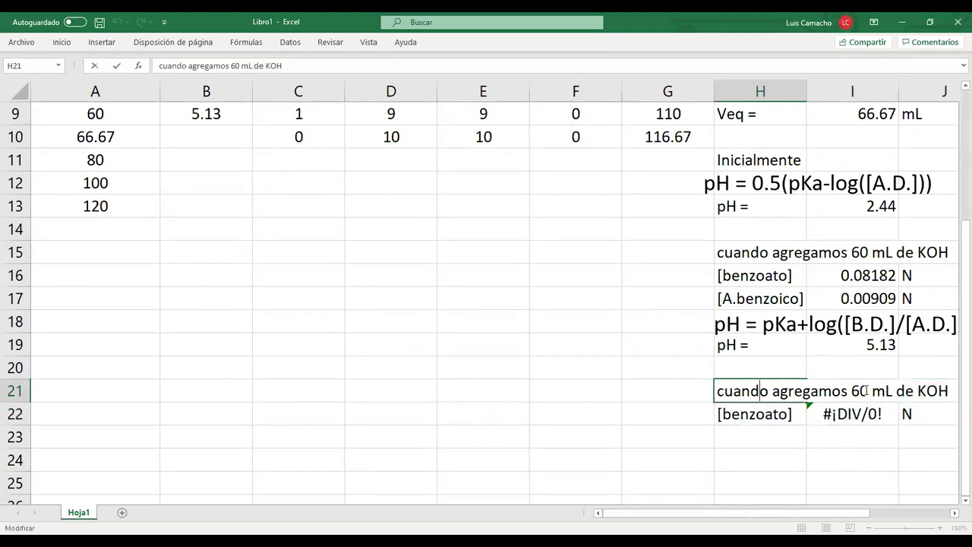
{"action": "left_click", "coordinate": [868, 390]}
{"action": "key", "text": "shift+Left"}
{"action": "type", "text": "6.67"}
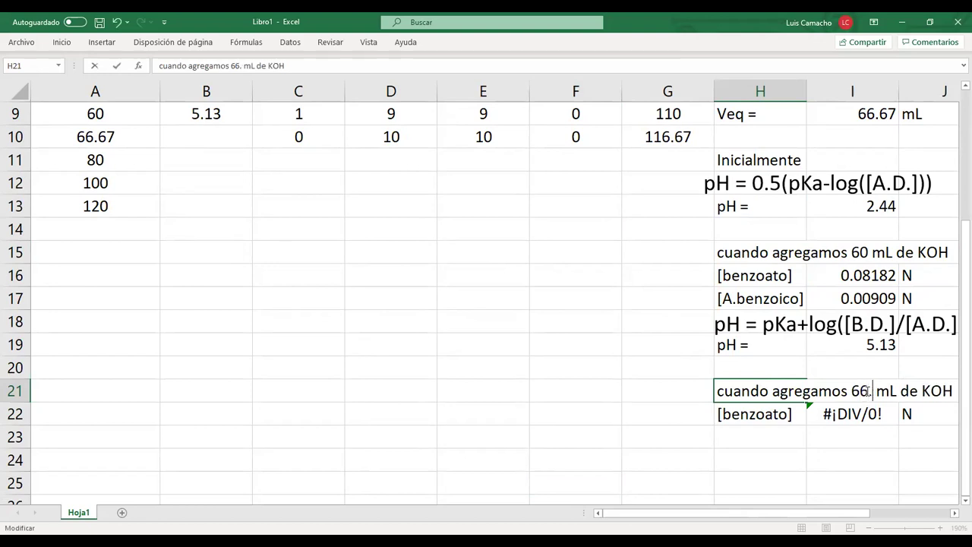
{"action": "key", "text": "Return"}
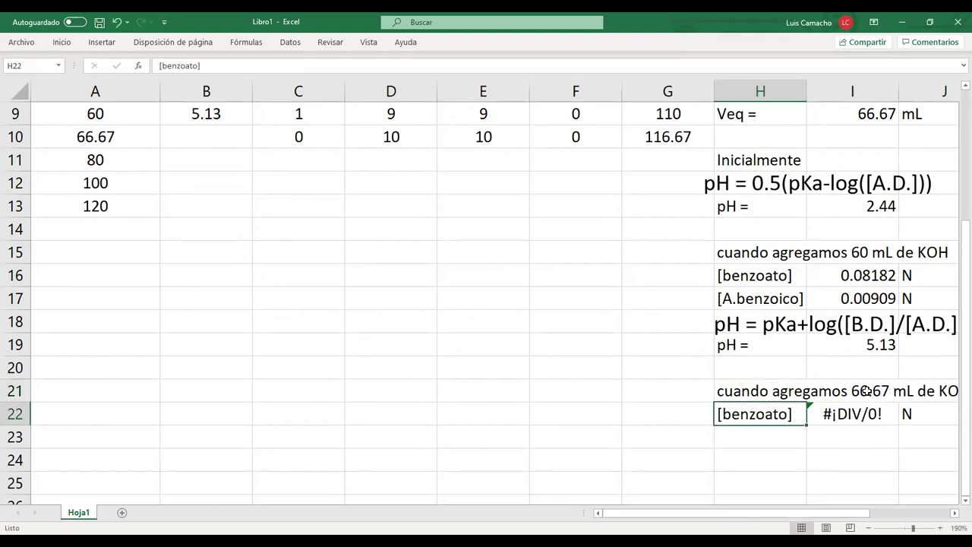
Step: Redirect the benzoate concentration formula in I22 to the row 10 values, making it =+E10/G10
{"action": "key", "text": "Down"}
{"action": "key", "text": "Up"}
{"action": "key", "text": "Right"}
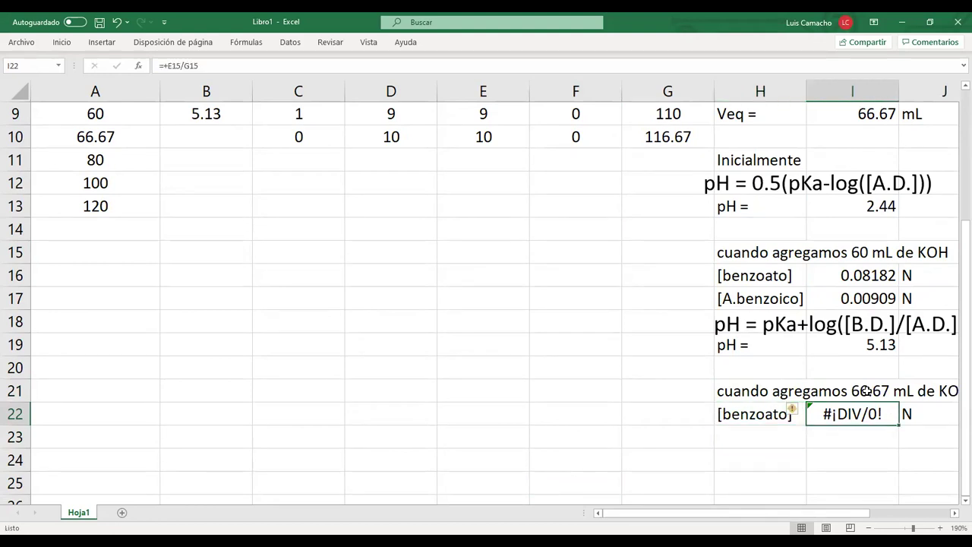
{"action": "left_click", "coordinate": [468, 64]}
{"action": "left_click_drag", "start_coordinate": [498, 243], "coordinate": [501, 137]}
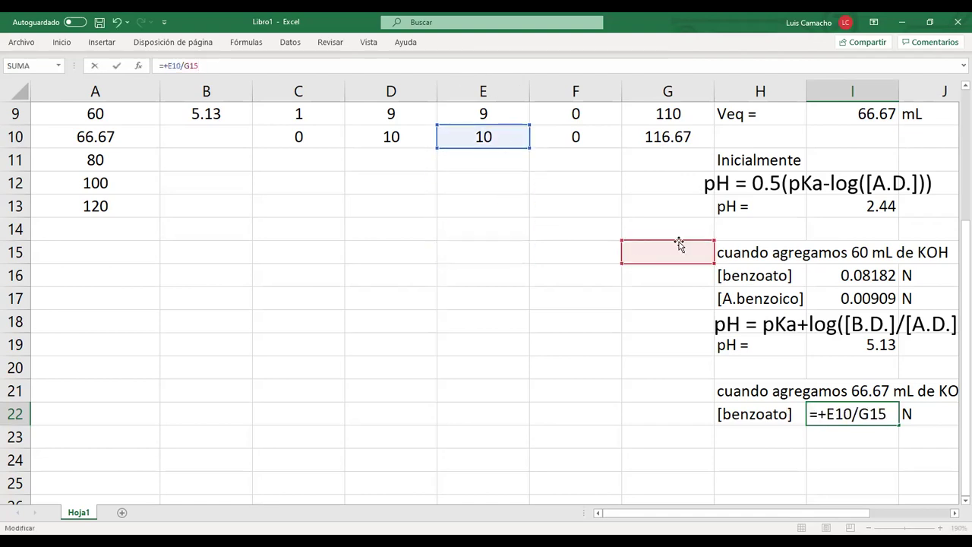
{"action": "left_click_drag", "start_coordinate": [679, 243], "coordinate": [679, 143]}
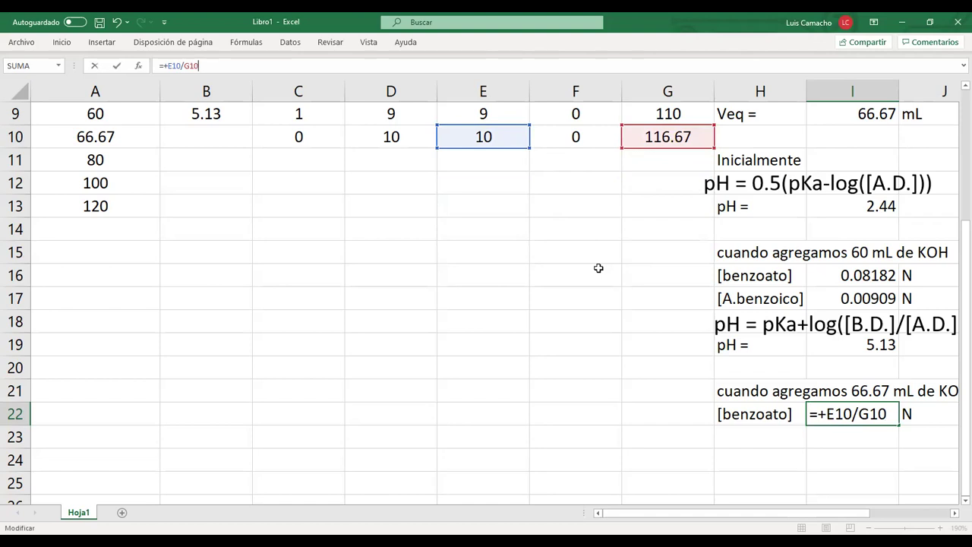
{"action": "key", "text": "Return"}
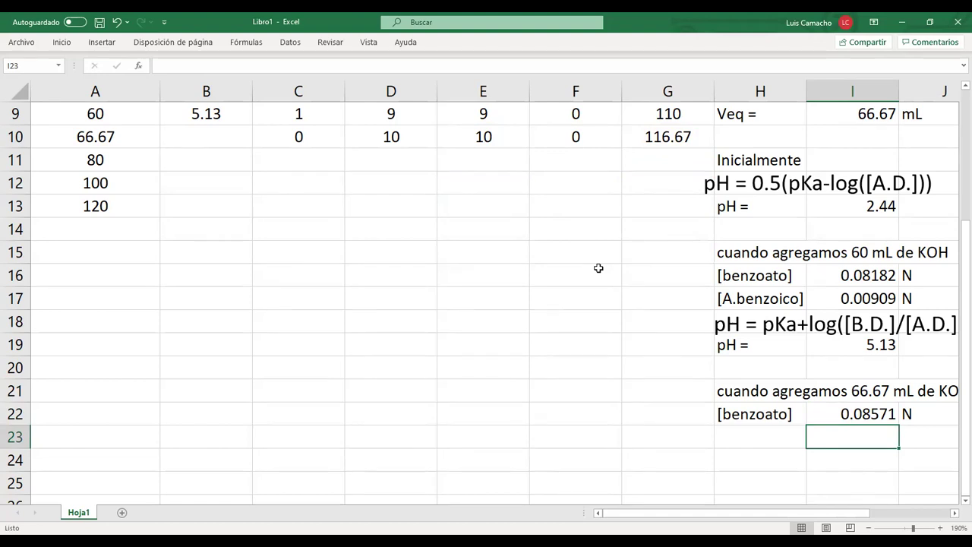
Step: Duplicate the pH = pKa+log([B.D.]/[A.D.]) text box below the 66.67 mL benzoate concentration, at H23
{"action": "left_click", "coordinate": [743, 323]}
{"action": "left_click", "coordinate": [732, 309]}
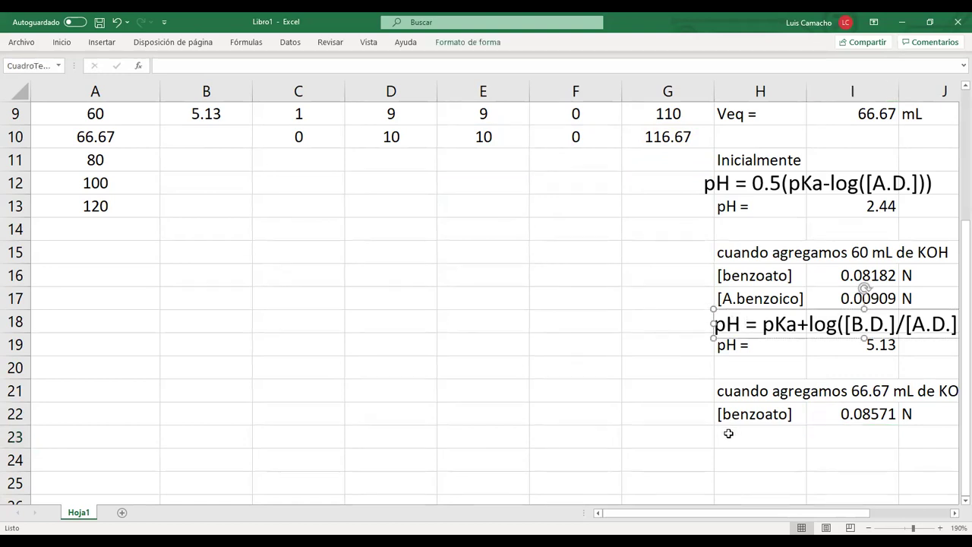
{"action": "left_click", "coordinate": [726, 426]}
{"action": "key", "text": "ctrl+v"}
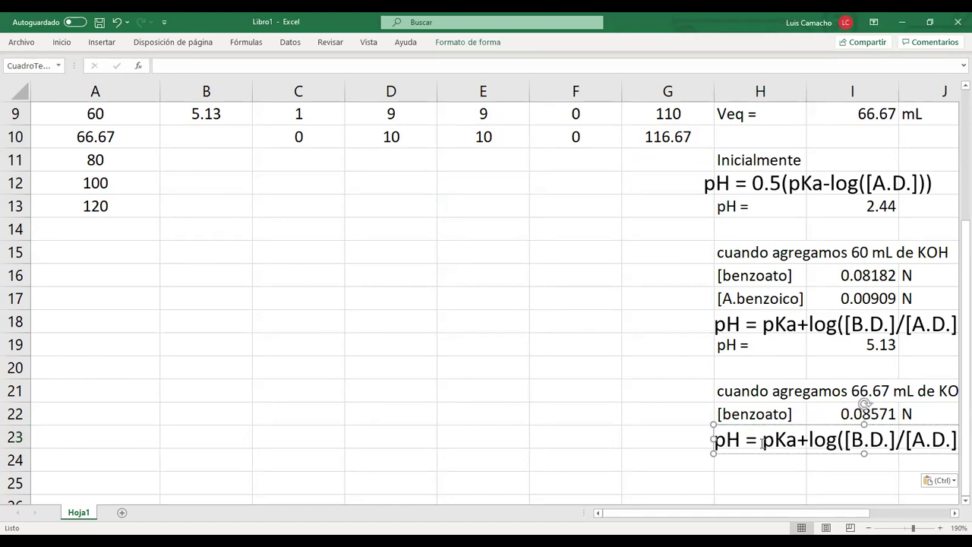
Step: Insert "7 + 0.5(" before pKa in the duplicated pH equation
{"action": "left_click", "coordinate": [763, 444]}
{"action": "type", "text": "7 +"}
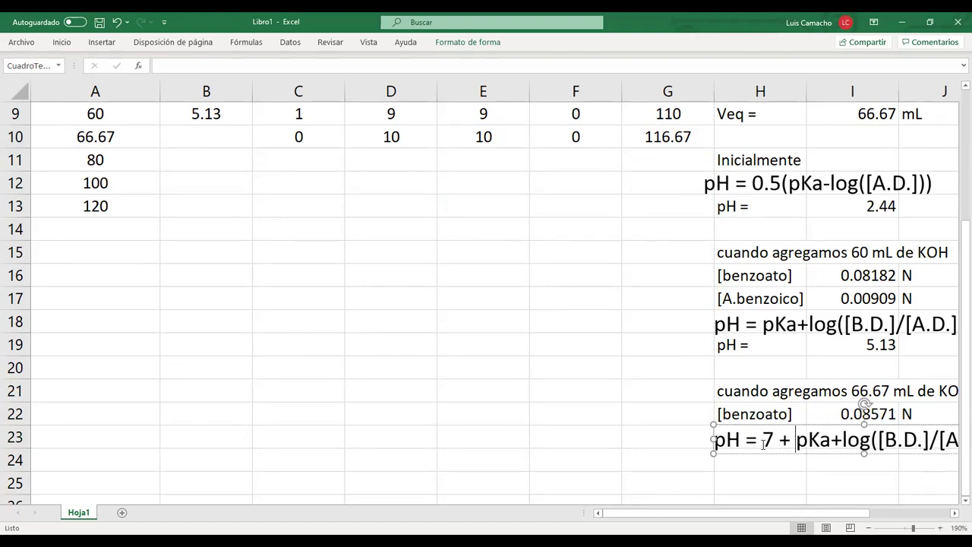
{"action": "type", "text": " 0.5("}
Step: Remove the /[A.D.] term and balance the parentheses so the equation reads pH = 7 + 0.5(pKa+log([B.D.]))
{"action": "key", "text": "Right"}
{"action": "key", "text": "Right"}
{"action": "key", "text": "Right"}
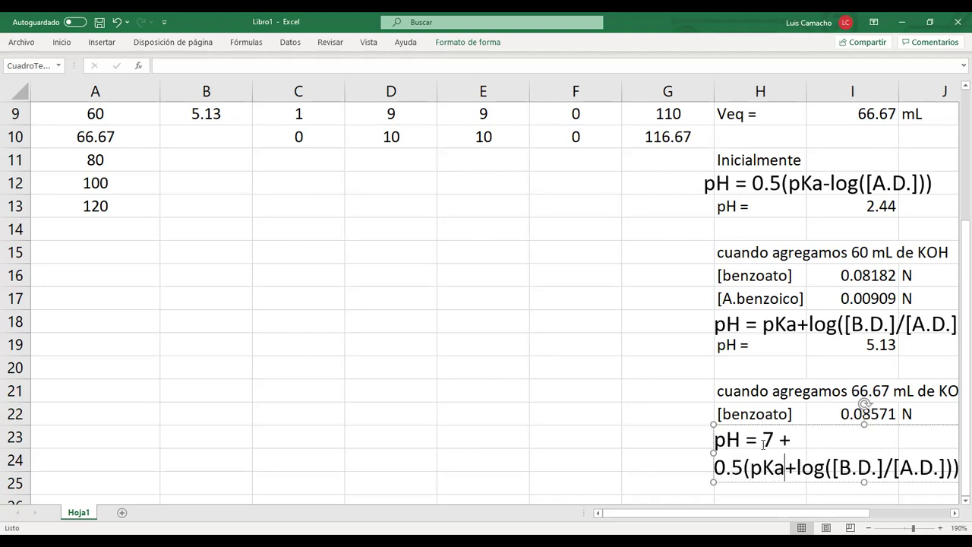
{"action": "key", "text": "Right"}
{"action": "key", "text": "Right"}
{"action": "key", "text": "Right"}
{"action": "key", "text": "Right"}
{"action": "key", "text": "Right"}
{"action": "key", "text": "Right"}
{"action": "key", "text": "Right"}
{"action": "key", "text": "Right"}
{"action": "key", "text": "Right"}
{"action": "key", "text": "Right"}
{"action": "key", "text": "Right"}
{"action": "key", "text": "shift+Right"}
{"action": "key", "text": "shift+Right"}
{"action": "key", "text": "shift+Right"}
{"action": "key", "text": "shift+Right"}
{"action": "key", "text": "shift+Right"}
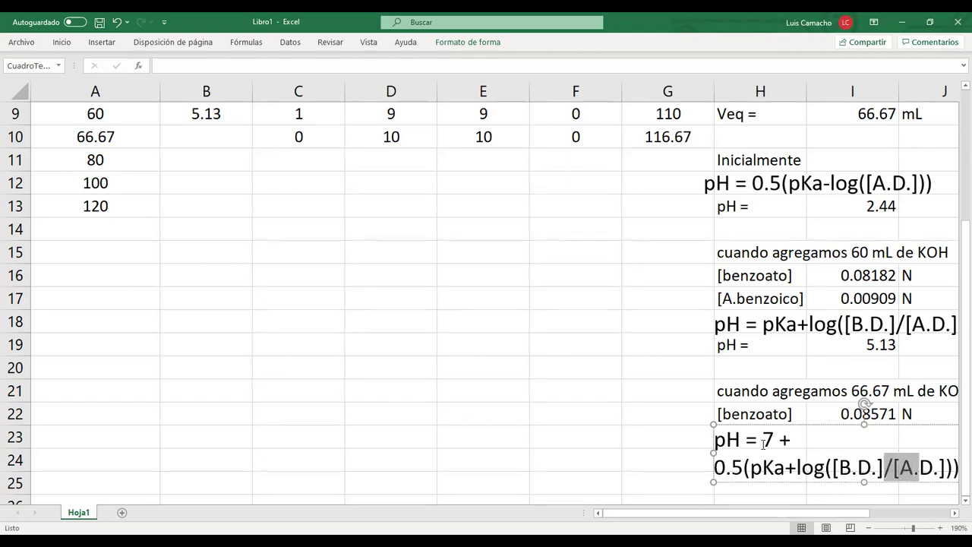
{"action": "key", "text": "shift+Right"}
{"action": "key", "text": "shift+Right"}
{"action": "key", "text": "shift+Right"}
{"action": "key", "text": "shift+Right"}
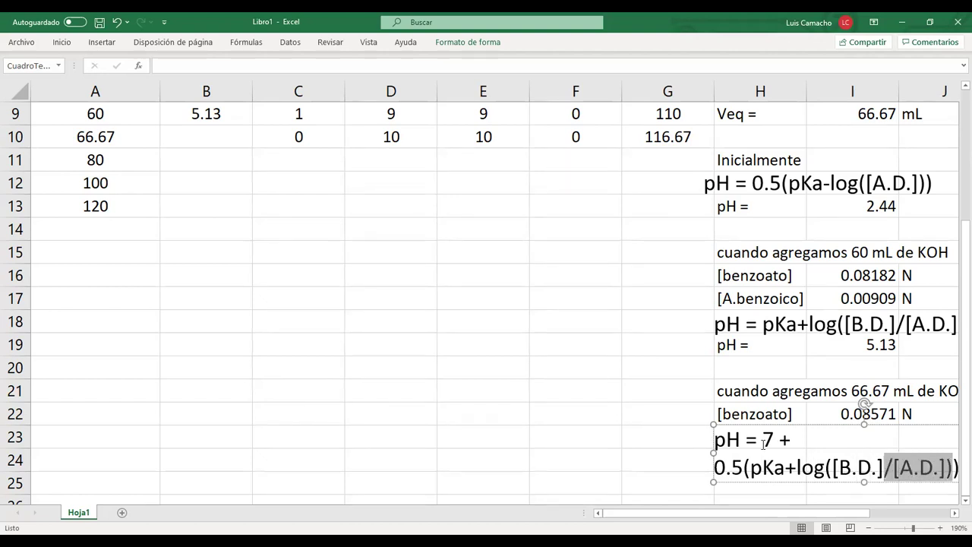
{"action": "key", "text": "Delete"}
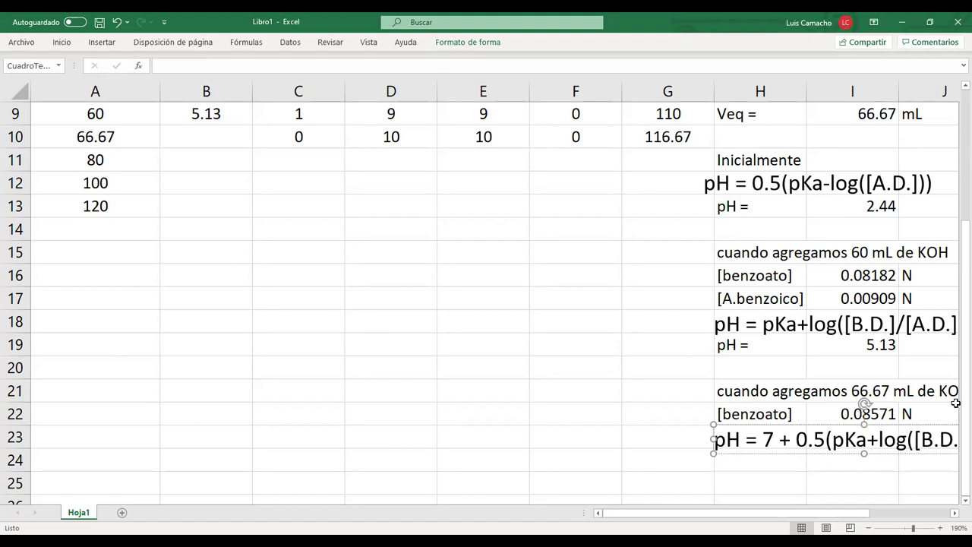
{"action": "left_click", "coordinate": [955, 514]}
{"action": "left_click", "coordinate": [955, 515]}
{"action": "left_click", "coordinate": [954, 515]}
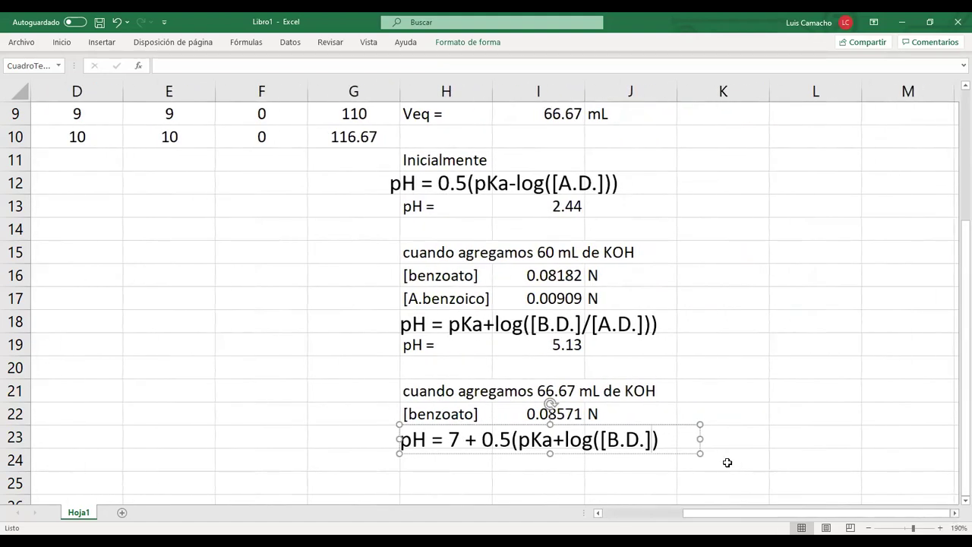
{"action": "left_click", "coordinate": [666, 438]}
{"action": "type", "text": ")"}
Step: Enter the label "pH =" in H24 below the equivalence point equation
{"action": "left_click", "coordinate": [448, 460]}
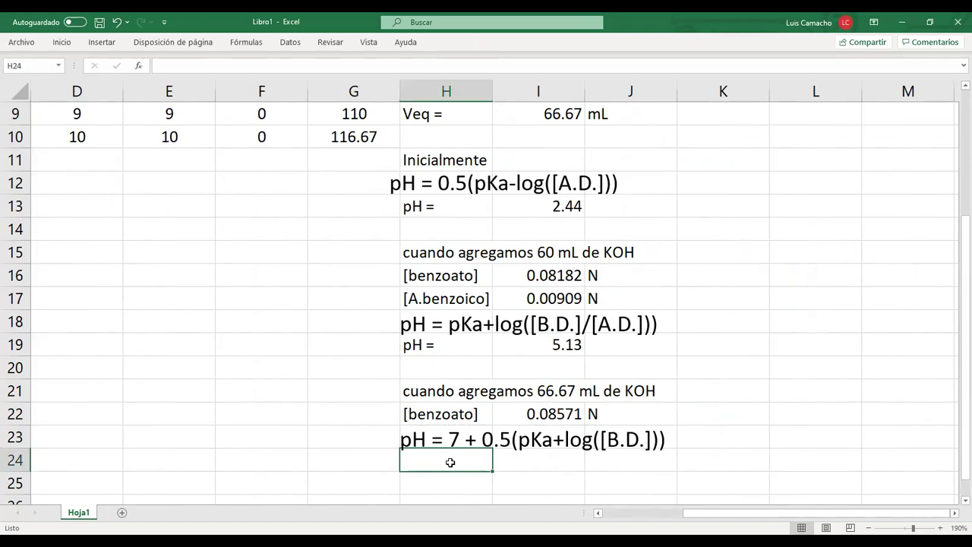
{"action": "type", "text": "p"}
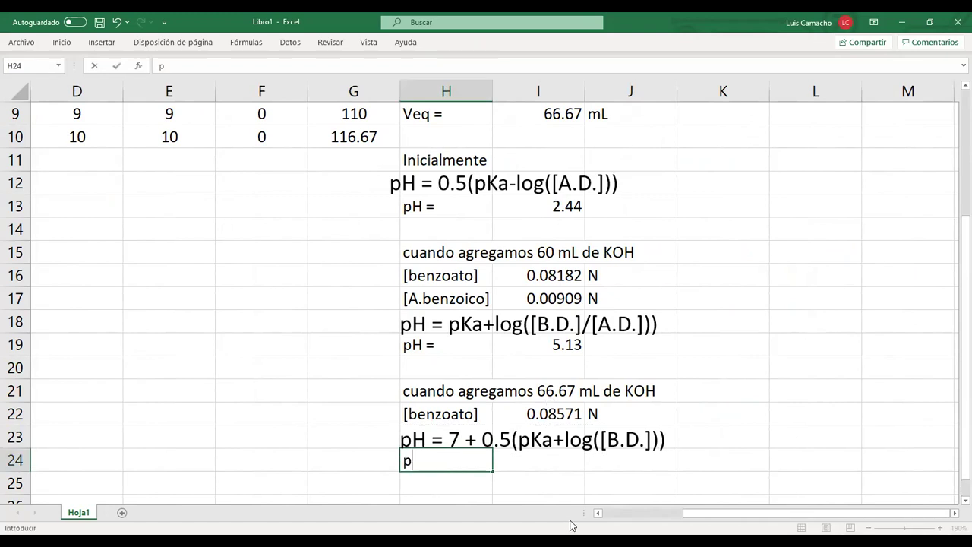
{"action": "type", "text": "H ="}
{"action": "key", "text": "Tab"}
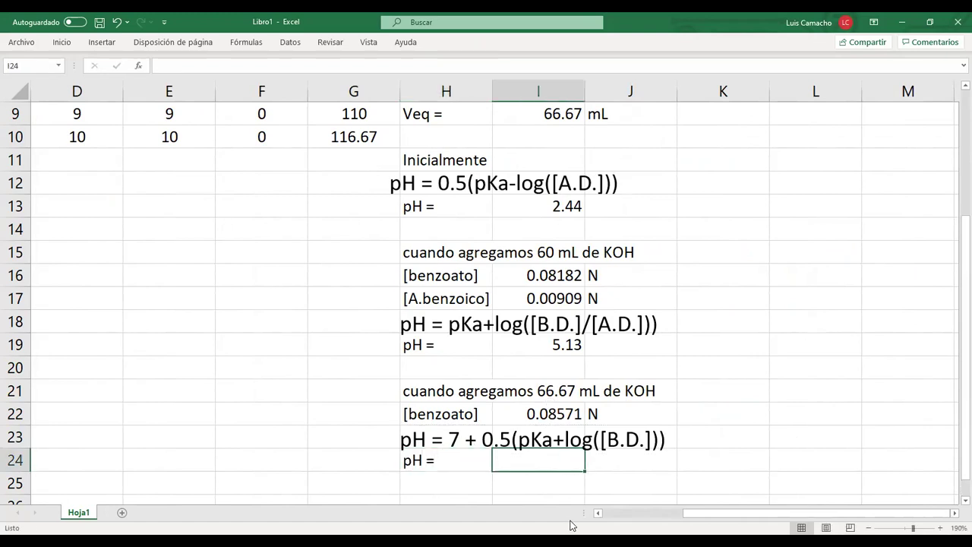
Step: Calculate the equivalence point pH in I24 with the formula +7+.5*(4.18+log10(I22))
{"action": "type", "text": "+7"}
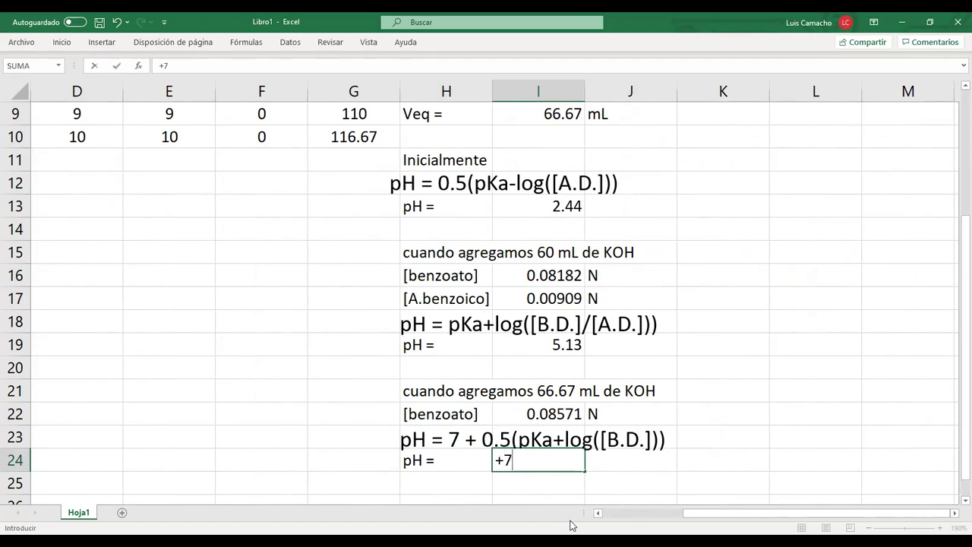
{"action": "type", "text": "+.5*(4.18"}
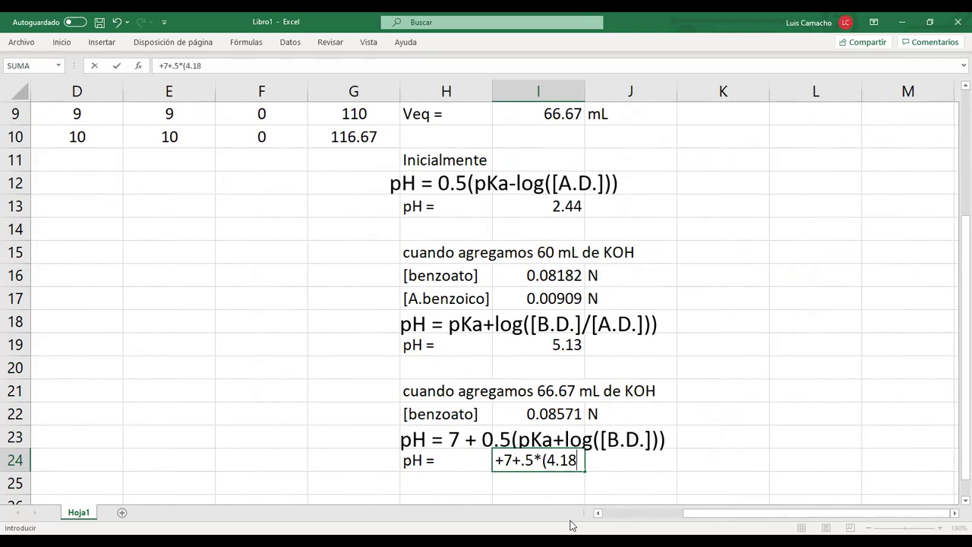
{"action": "type", "text": "+log"}
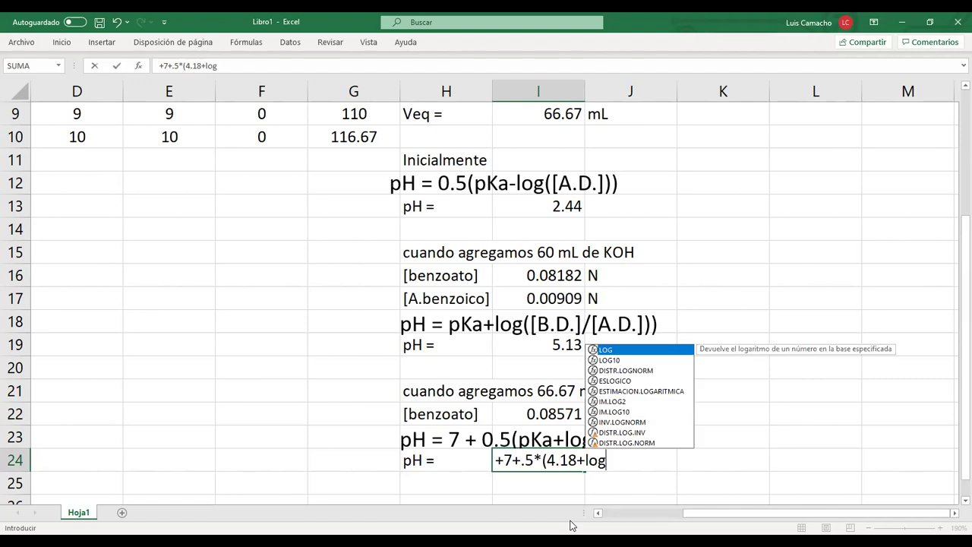
{"action": "type", "text": "10("}
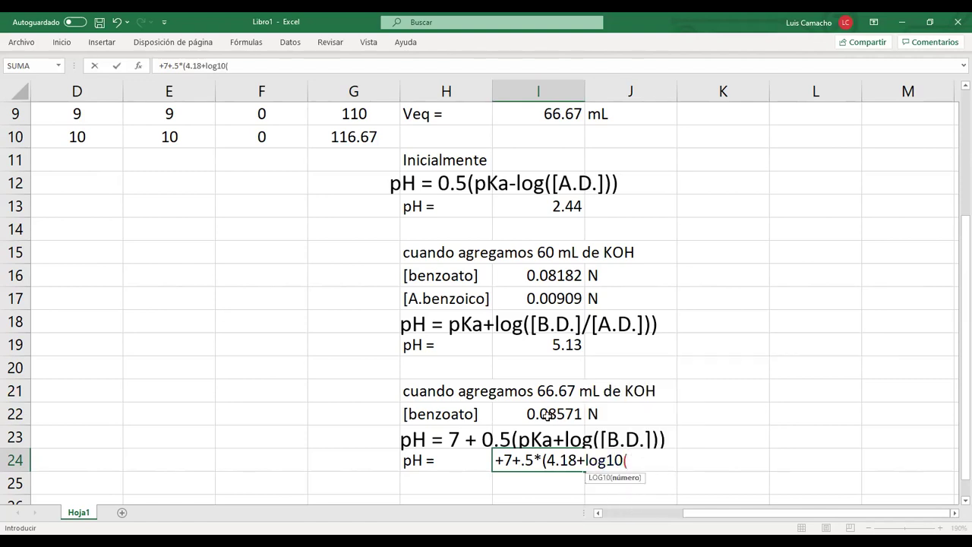
{"action": "left_click", "coordinate": [549, 413]}
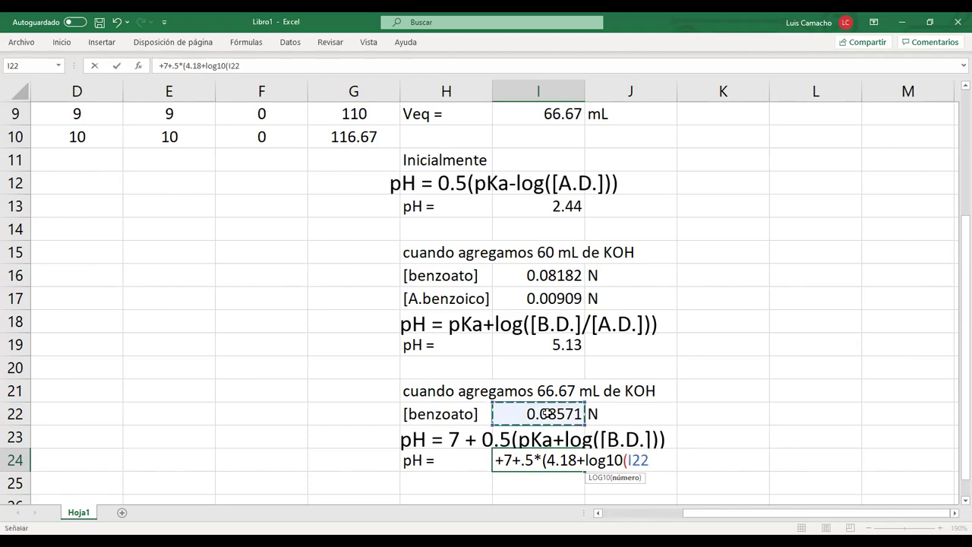
{"action": "type", "text": "))"}
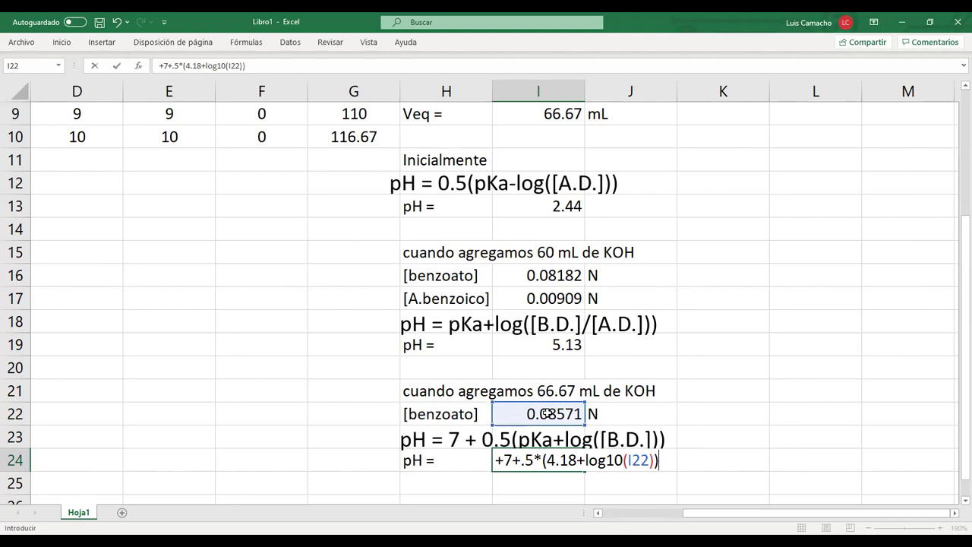
{"action": "key", "text": "Return"}
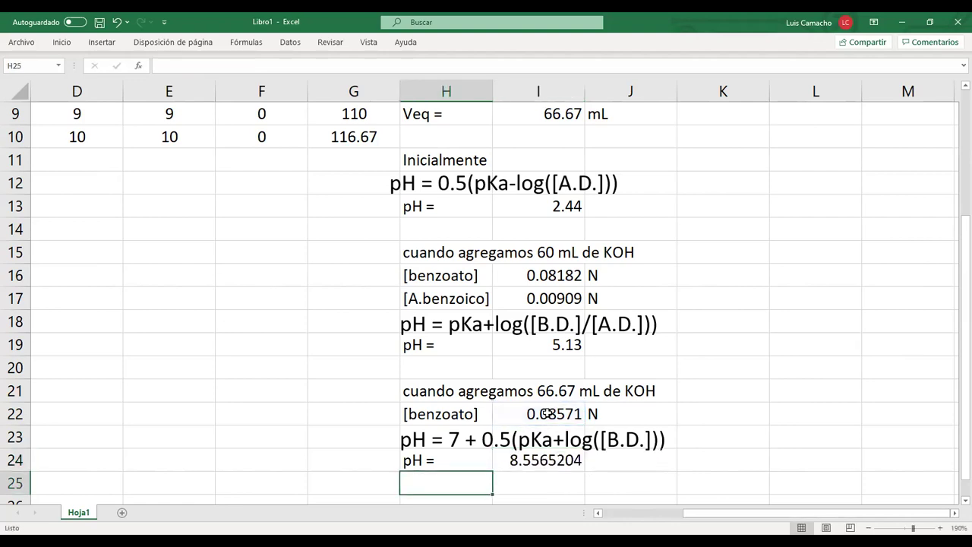
Step: Copy the two-decimal number format from I19 onto the equivalence point pH in I24
{"action": "key", "text": "Up"}
{"action": "key", "text": "Right"}
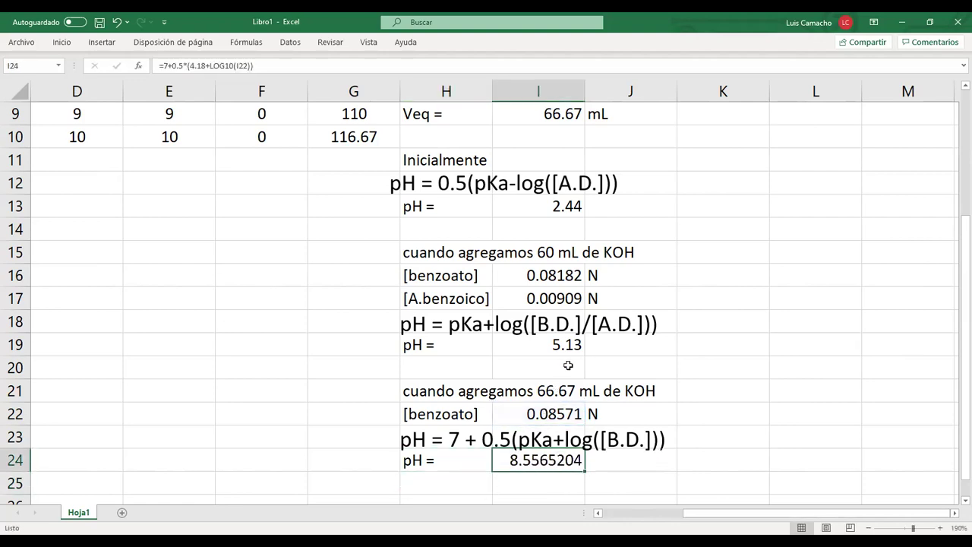
{"action": "left_click", "coordinate": [545, 340]}
{"action": "left_click", "coordinate": [540, 351]}
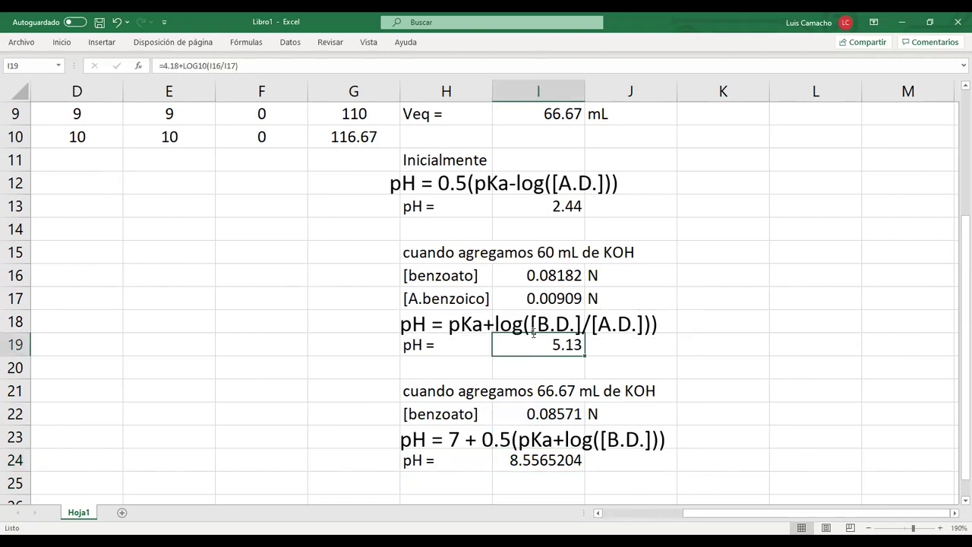
{"action": "left_click", "coordinate": [61, 43]}
{"action": "left_click", "coordinate": [67, 90]}
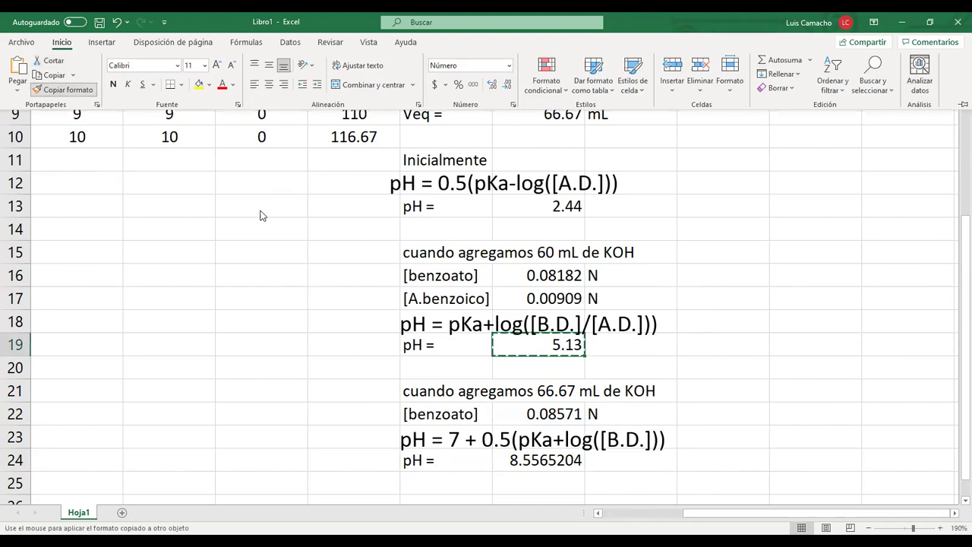
{"action": "left_click", "coordinate": [548, 460]}
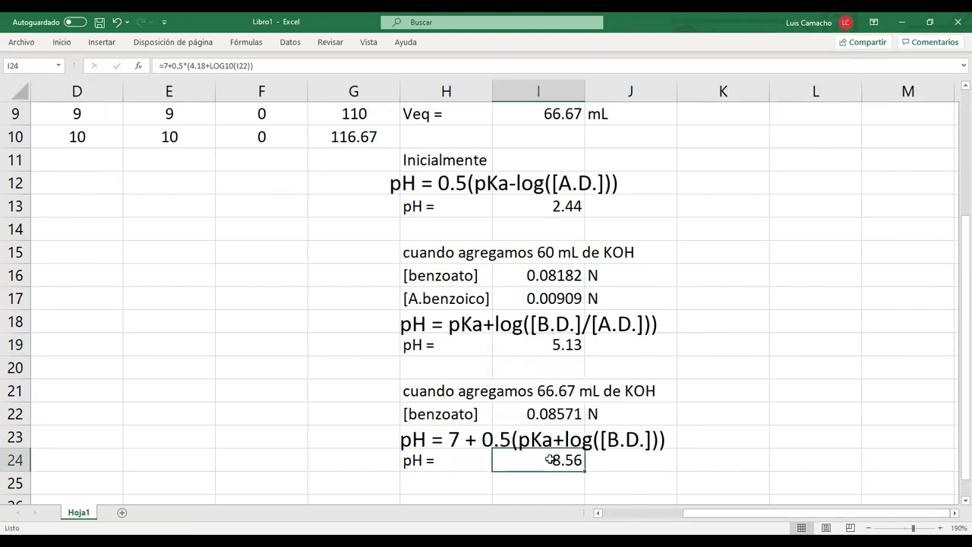
Step: Enter 8.56 as the pH for 66.67 mL of added KOH in B10
{"action": "left_click", "coordinate": [341, 382]}
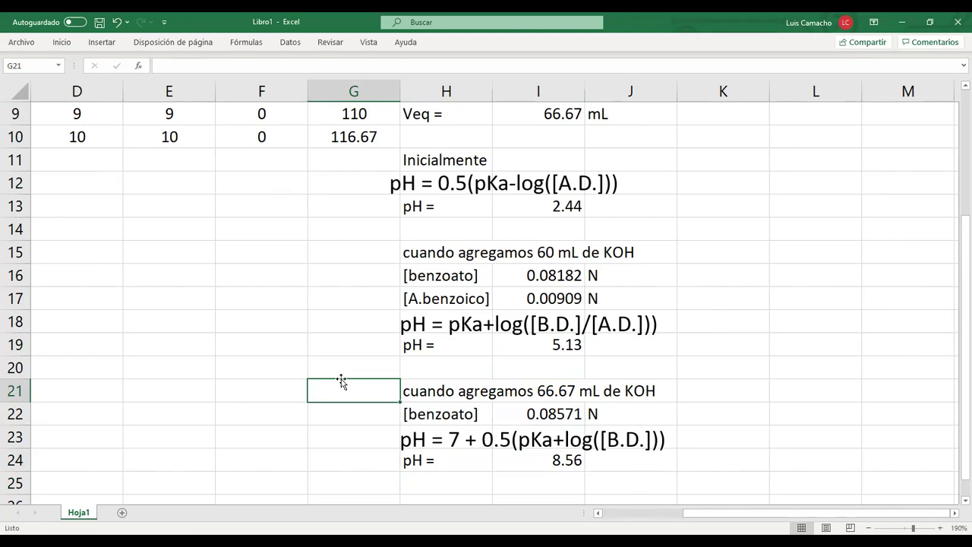
{"action": "key", "text": "Left"}
{"action": "key", "text": "Left"}
{"action": "key", "text": "Left"}
{"action": "key", "text": "Left"}
{"action": "key", "text": "Left"}
{"action": "key", "text": "Left"}
{"action": "key", "text": "Up"}
{"action": "key", "text": "Up"}
{"action": "key", "text": "Up"}
{"action": "key", "text": "Up"}
{"action": "key", "text": "Up"}
{"action": "key", "text": "Up"}
{"action": "key", "text": "Up"}
{"action": "key", "text": "Up"}
{"action": "key", "text": "Up"}
{"action": "key", "text": "Right"}
{"action": "key", "text": "Up"}
{"action": "key", "text": "Right"}
{"action": "key", "text": "Left"}
{"action": "key", "text": "Up"}
{"action": "type", "text": "8.56"}
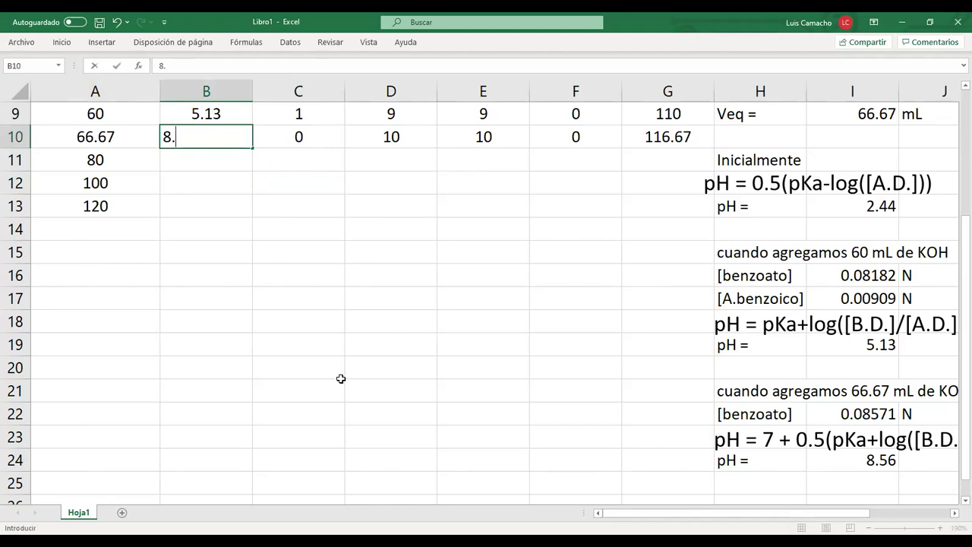
{"action": "key", "text": "Return"}
Step: Fill the benzoic acid equivalents with 0 for the 80, 100 and 120 mL rows in C11:C13
{"action": "key", "text": "Up"}
{"action": "key", "text": "Up"}
{"action": "key", "text": "Up"}
{"action": "key", "text": "Up"}
{"action": "key", "text": "Up"}
{"action": "key", "text": "Up"}
{"action": "key", "text": "Up"}
{"action": "key", "text": "Up"}
{"action": "key", "text": "Up"}
{"action": "key", "text": "Up"}
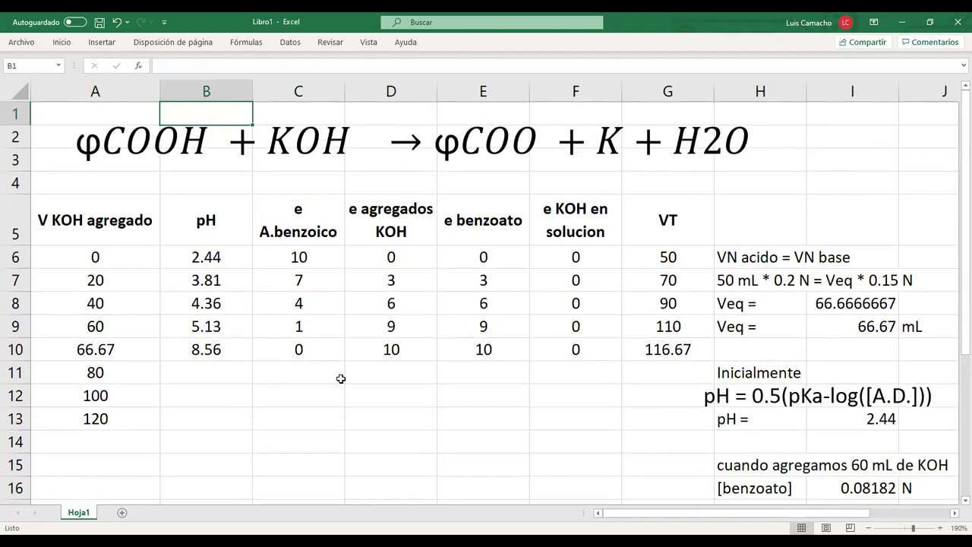
{"action": "left_click", "coordinate": [229, 356]}
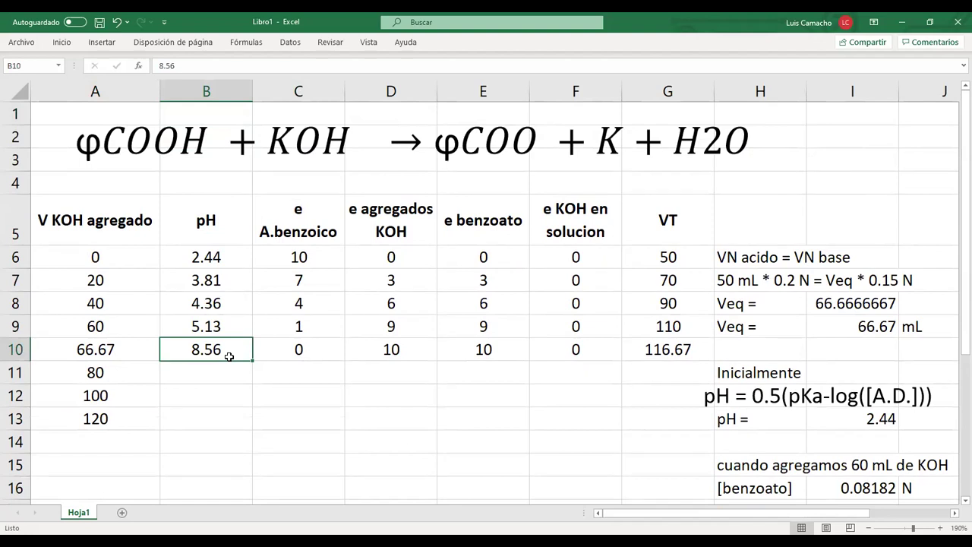
{"action": "left_click", "coordinate": [217, 388]}
{"action": "left_click", "coordinate": [226, 374]}
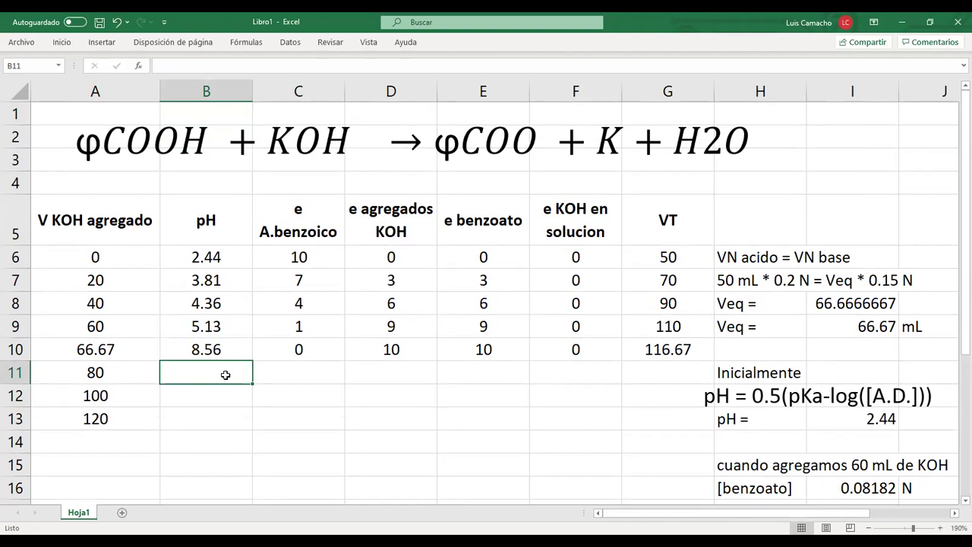
{"action": "left_click", "coordinate": [293, 374]}
{"action": "type", "text": "0"}
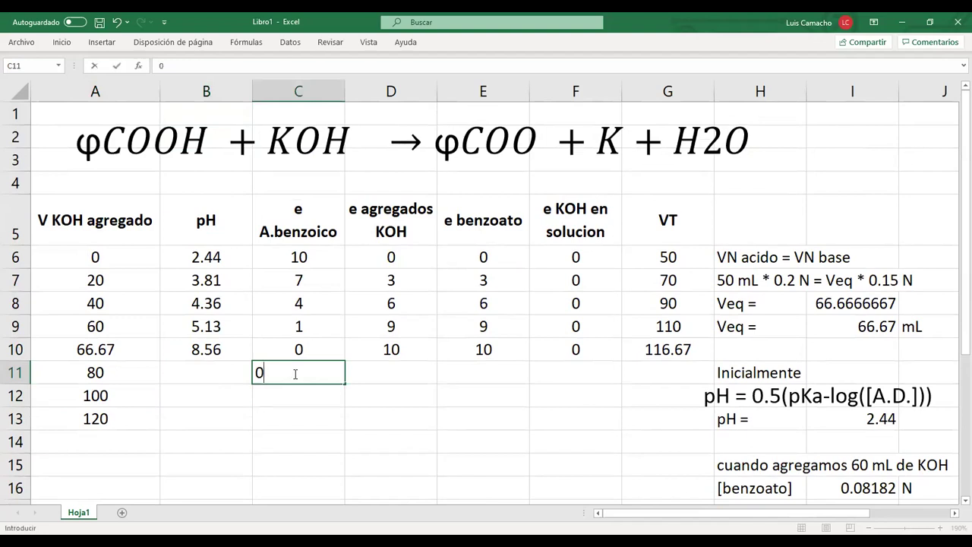
{"action": "key", "text": "Return"}
{"action": "left_click", "coordinate": [293, 374]}
{"action": "key", "text": "F4"}
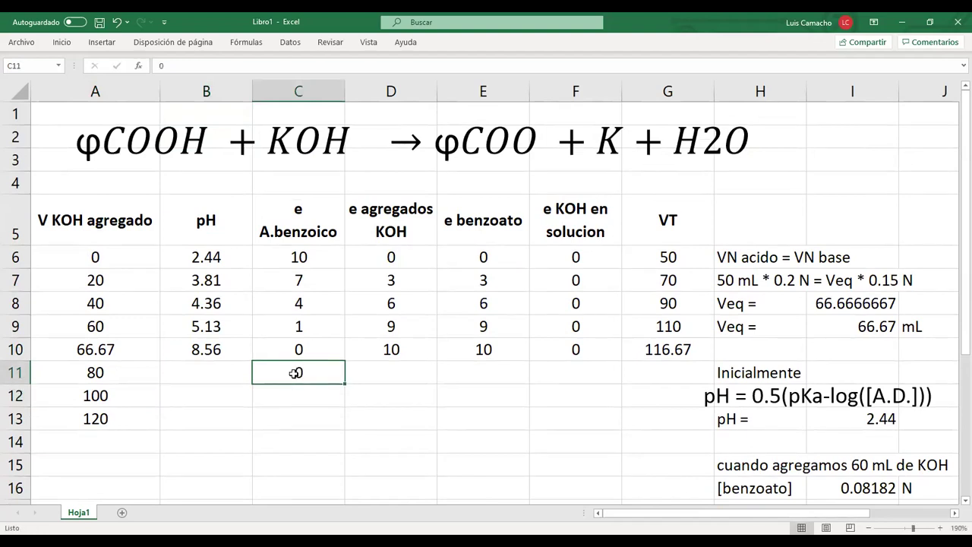
{"action": "key", "text": "shift+Down"}
{"action": "key", "text": "shift+Down"}
{"action": "key", "text": "ctrl+d"}
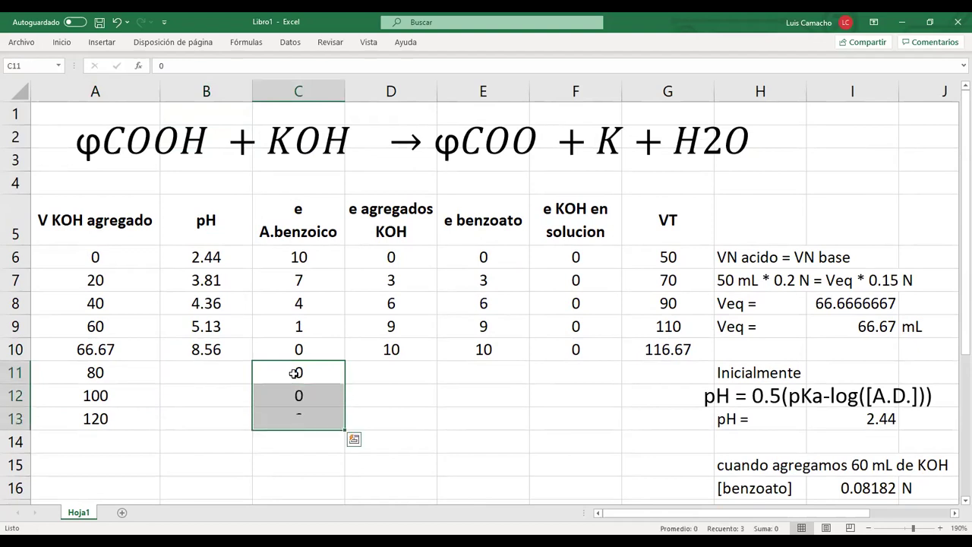
{"action": "key", "text": "Down"}
{"action": "key", "text": "Down"}
{"action": "key", "text": "Down"}
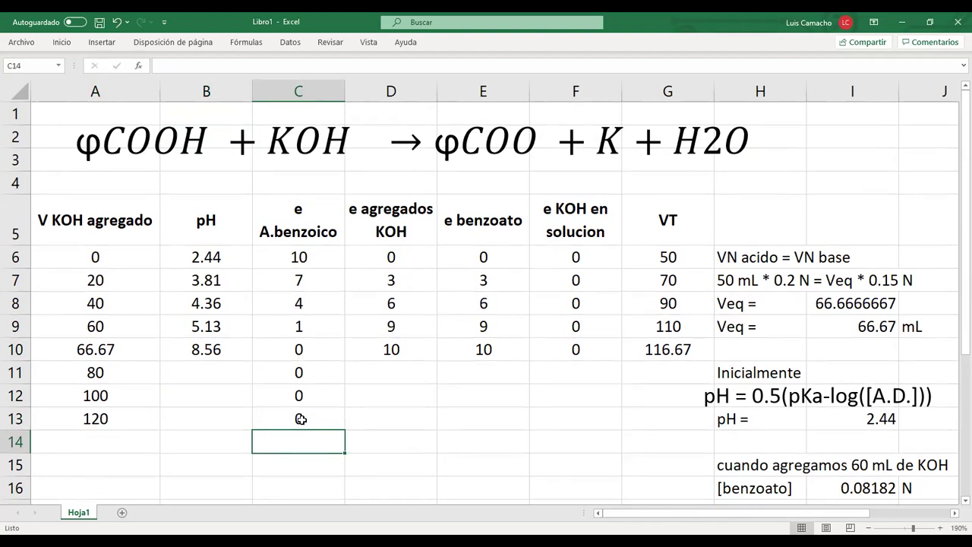
Step: Fill the added KOH equivalents from D10 down into D11
{"action": "left_click", "coordinate": [391, 346]}
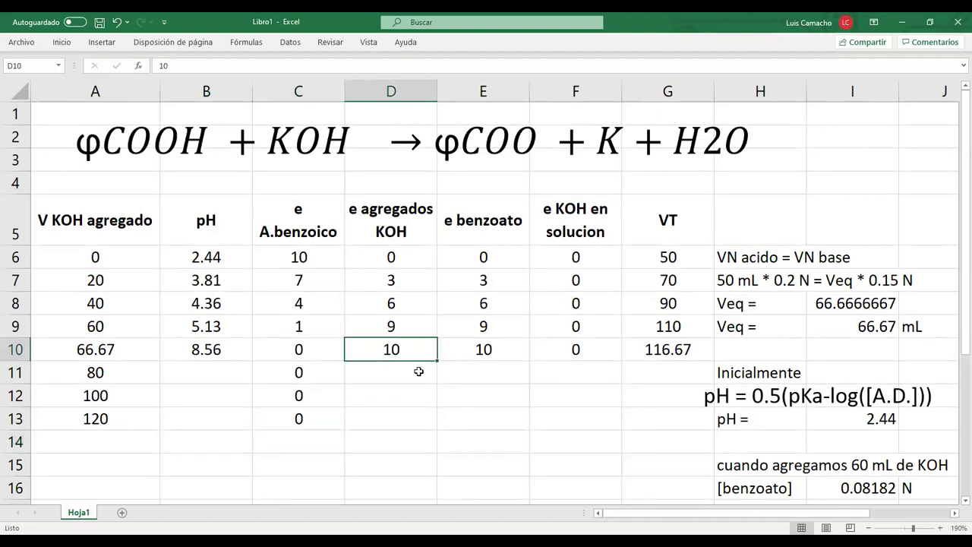
{"action": "left_click", "coordinate": [412, 373]}
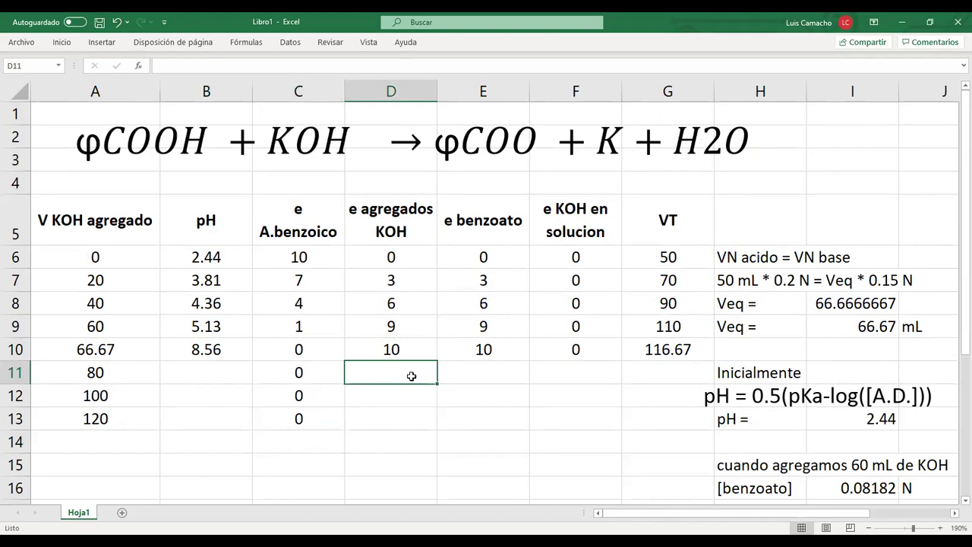
{"action": "key", "text": "ctrl+d"}
Step: Copy the added KOH equivalents formula from D9 into D11 so it calculates A11*0.15
{"action": "left_click", "coordinate": [403, 327]}
{"action": "key", "text": "ctrl+c"}
{"action": "key", "text": "Down"}
{"action": "key", "text": "Down"}
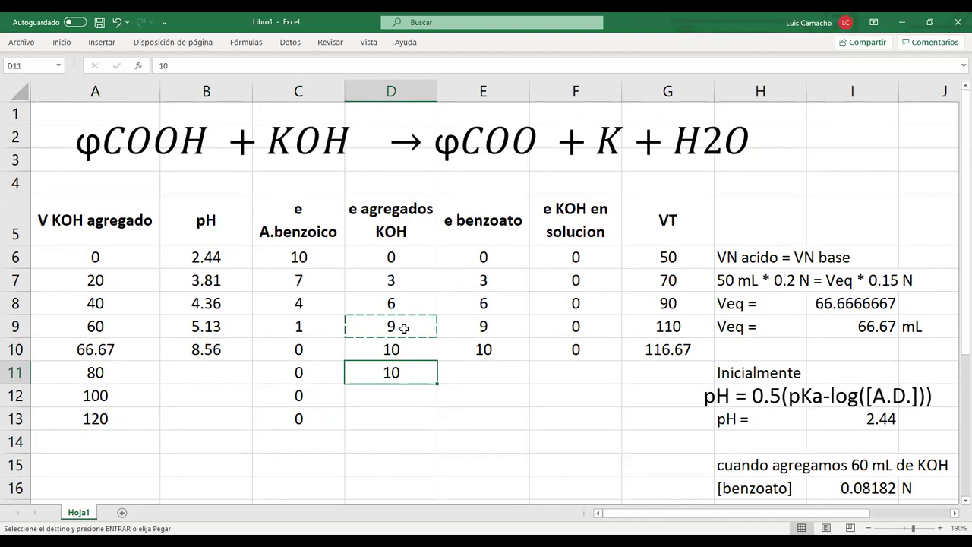
{"action": "key", "text": "ctrl+v"}
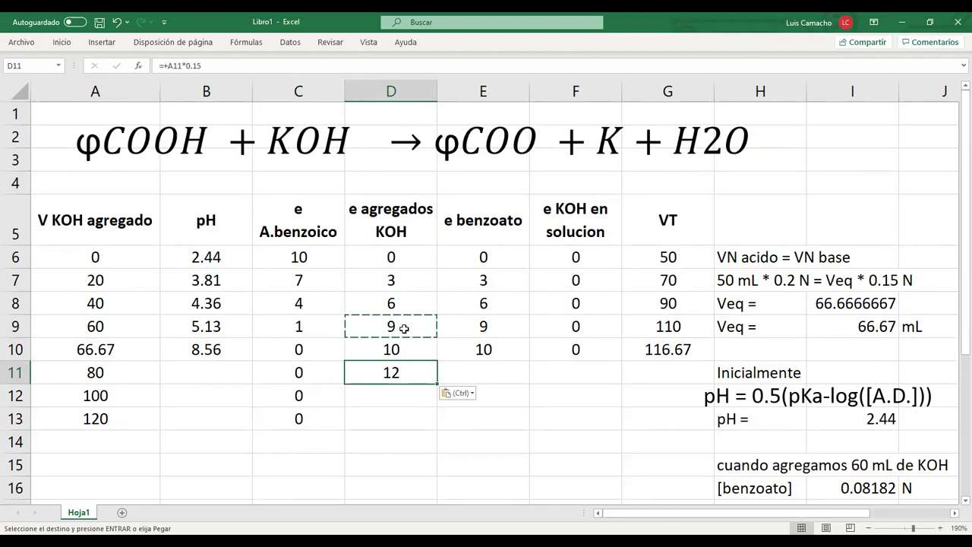
{"action": "key", "text": "Up"}
{"action": "key", "text": "Down"}
Step: Fill the benzoate equivalents with 10 for the 80, 100 and 120 mL rows in E11:E13
{"action": "key", "text": "Right"}
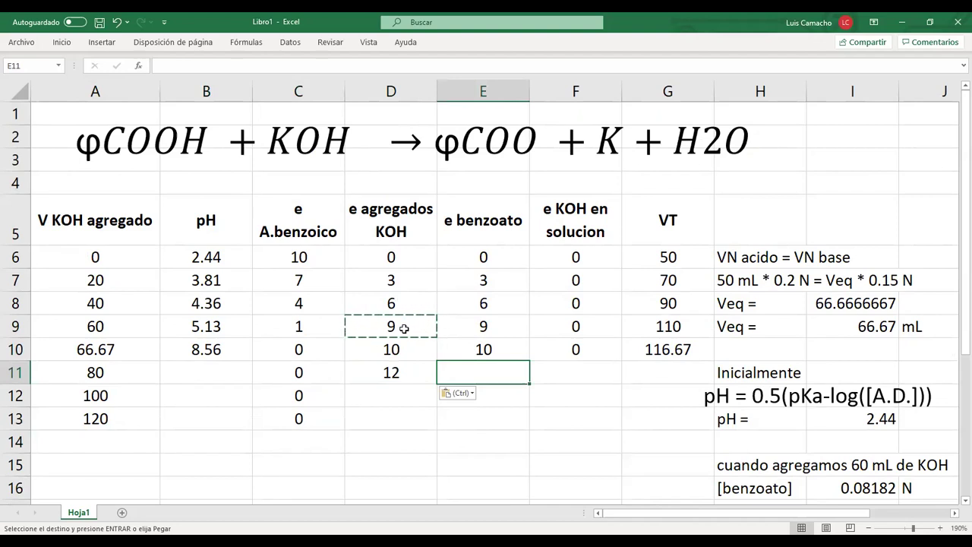
{"action": "key", "text": "ctrl+j"}
{"action": "type", "text": "10"}
{"action": "key", "text": "Return"}
{"action": "key", "text": "Up"}
{"action": "key", "text": "shift+Down"}
{"action": "key", "text": "shift+Down"}
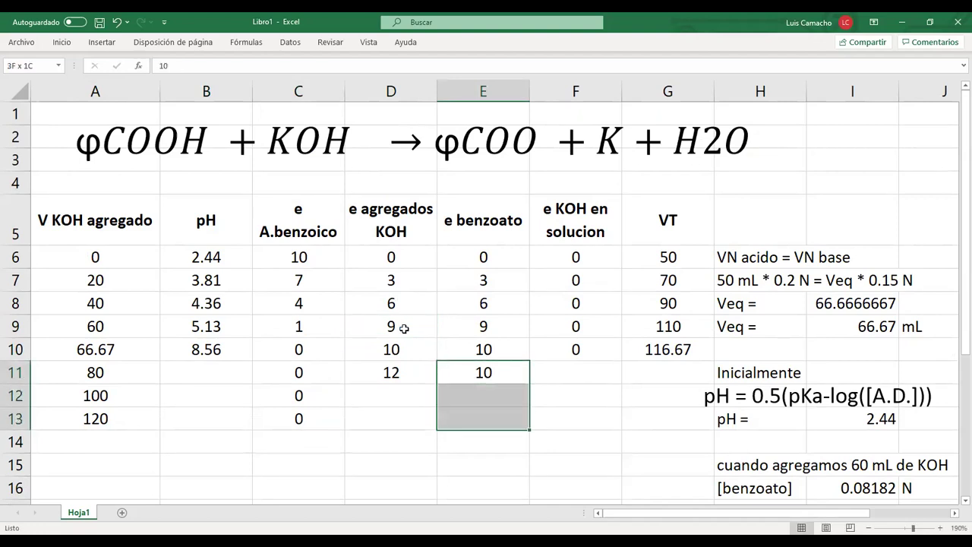
{"action": "key", "text": "ctrl+j"}
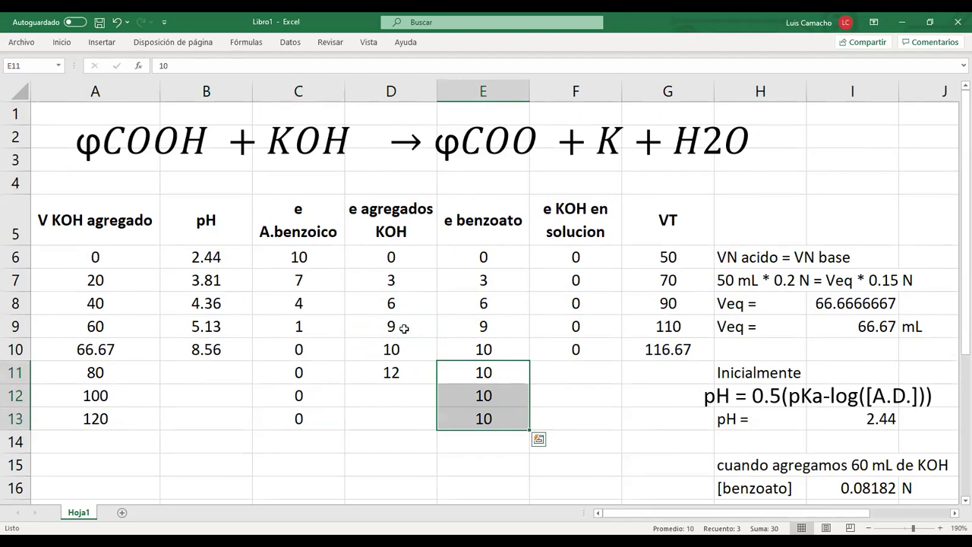
{"action": "key", "text": "Down"}
{"action": "key", "text": "Up"}
{"action": "key", "text": "Down"}
{"action": "key", "text": "Down"}
{"action": "key", "text": "Up"}
{"action": "key", "text": "Up"}
{"action": "key", "text": "Down"}
{"action": "key", "text": "Down"}
{"action": "key", "text": "Up"}
{"action": "key", "text": "Up"}
{"action": "key", "text": "Down"}
{"action": "key", "text": "Down"}
{"action": "key", "text": "Up"}
{"action": "key", "text": "Up"}
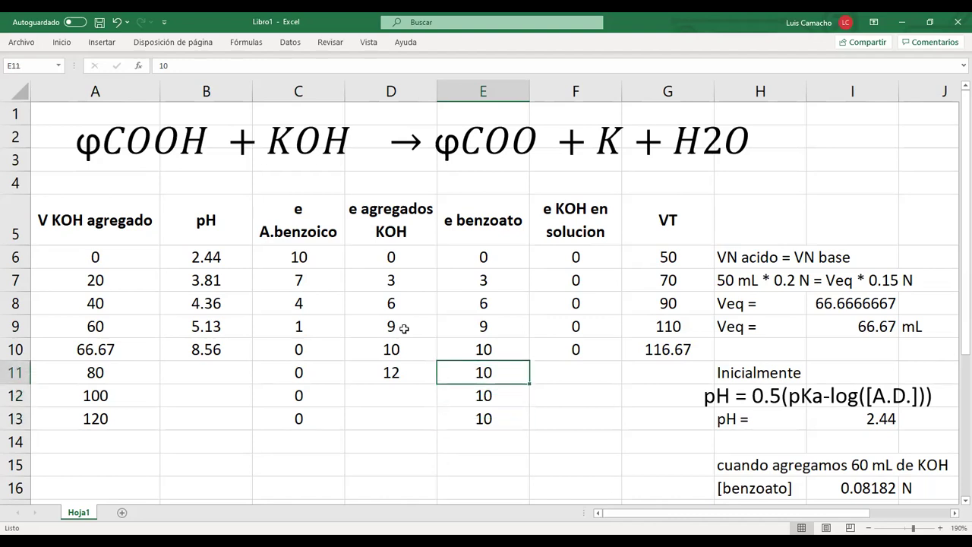
{"action": "key", "text": "Left"}
{"action": "key", "text": "Right"}
{"action": "key", "text": "Left"}
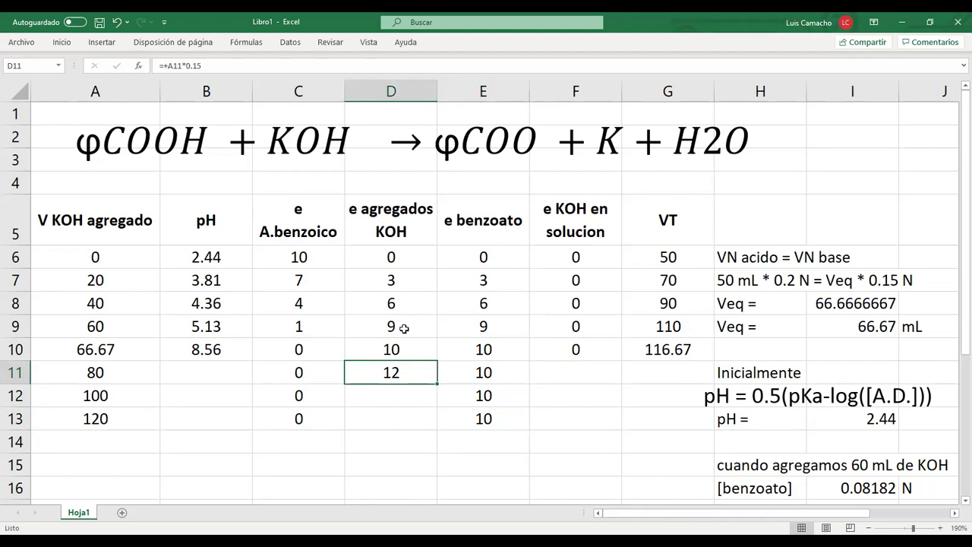
Step: Calculate the KOH equivalents left in solution at 80 mL in F11 with the formula +D11-10
{"action": "key", "text": "Right"}
{"action": "key", "text": "Right"}
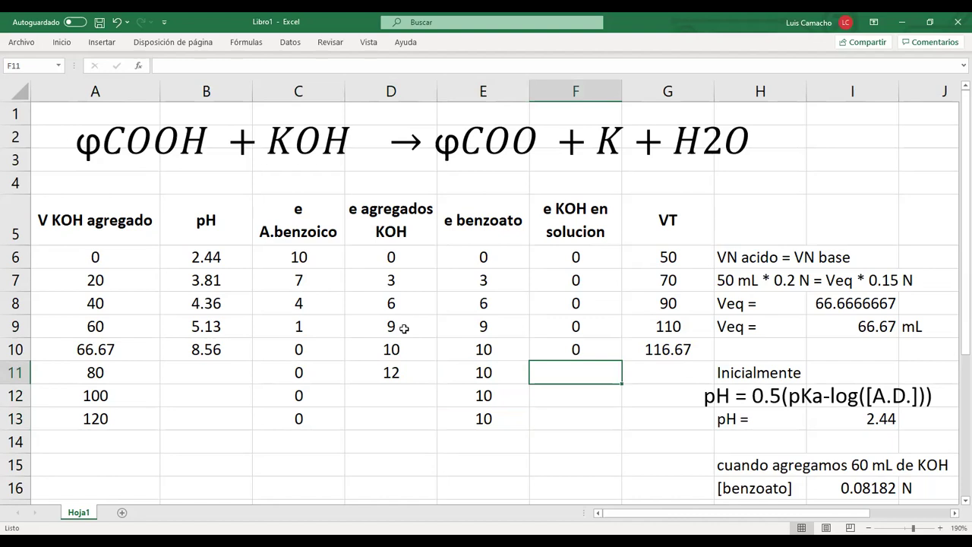
{"action": "type", "text": "+"}
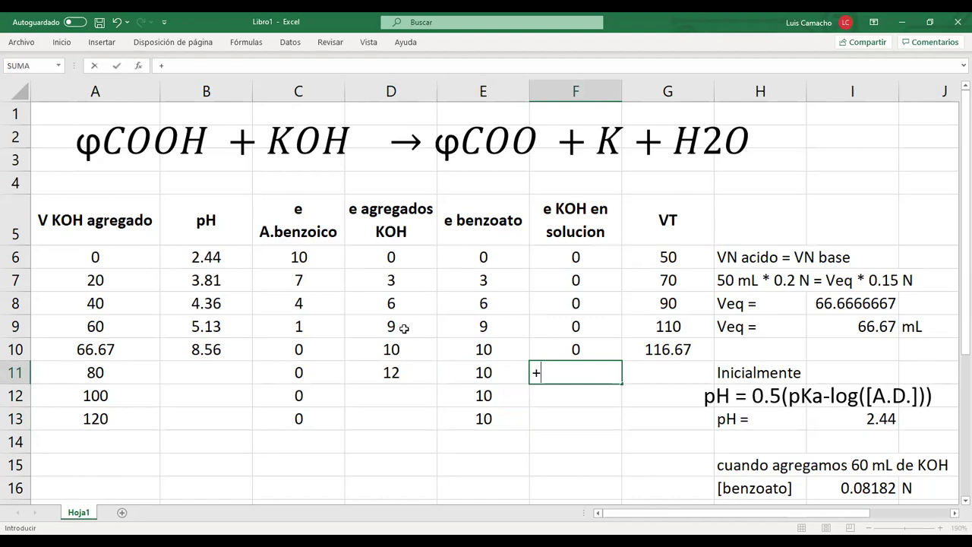
{"action": "left_click", "coordinate": [390, 373]}
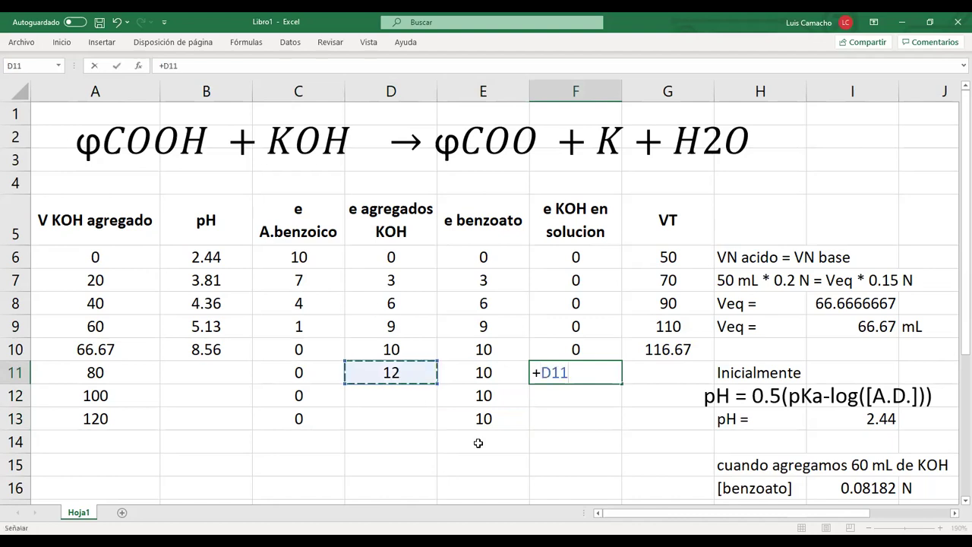
{"action": "type", "text": "-"}
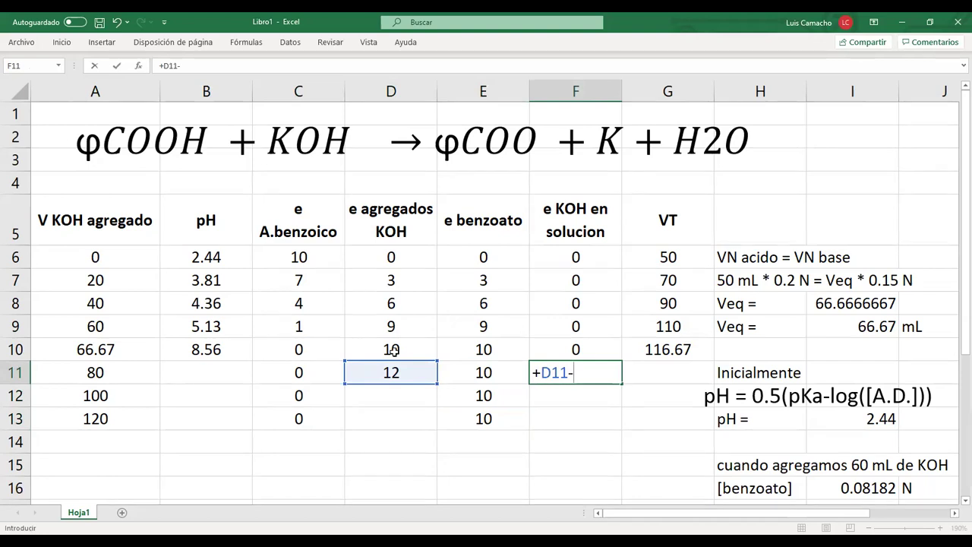
{"action": "type", "text": "10"}
{"action": "key", "text": "Return"}
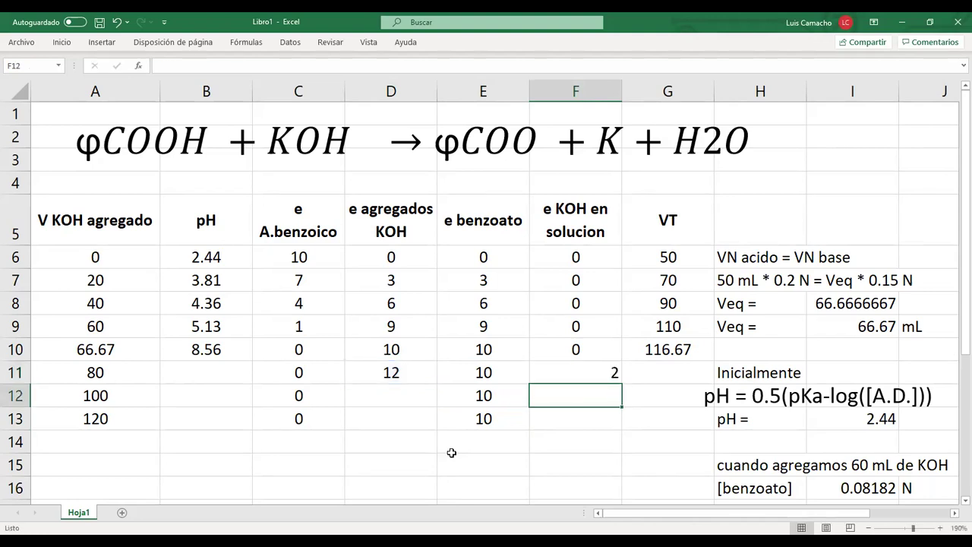
Step: Fill F11 from F10 to carry over the centred format, and re-enter the formula +D11-10 there
{"action": "key", "text": "Up"}
{"action": "type", "text": "0"}
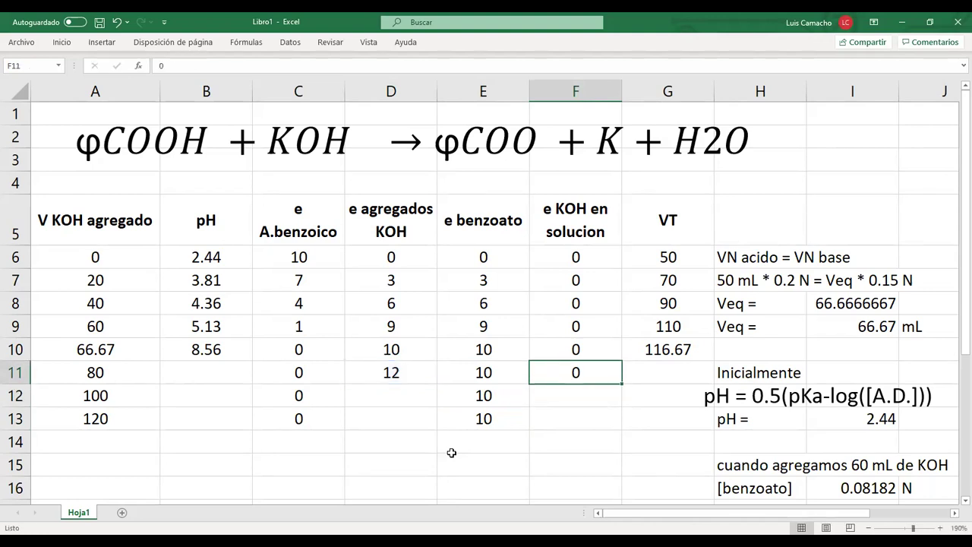
{"action": "type", "text": "+"}
{"action": "left_click", "coordinate": [391, 374]}
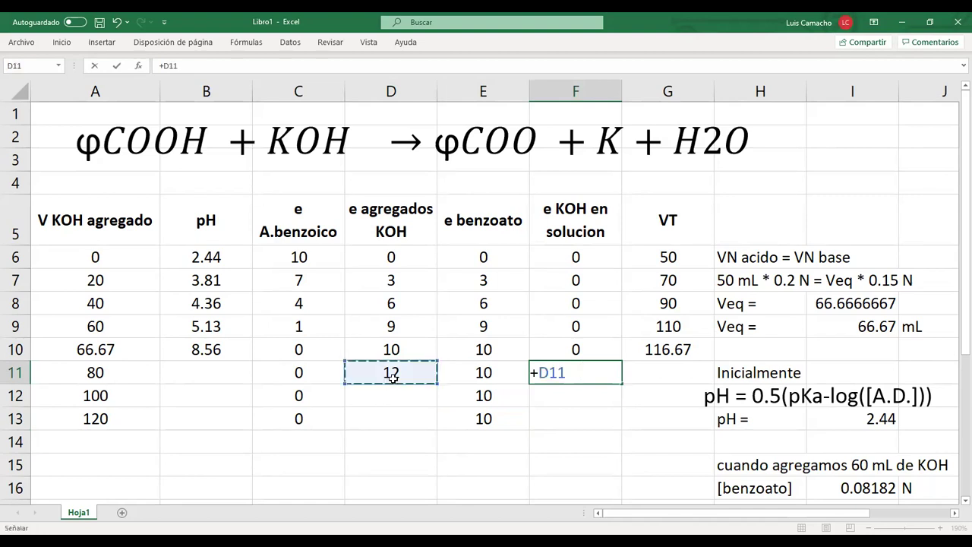
{"action": "type", "text": "-10"}
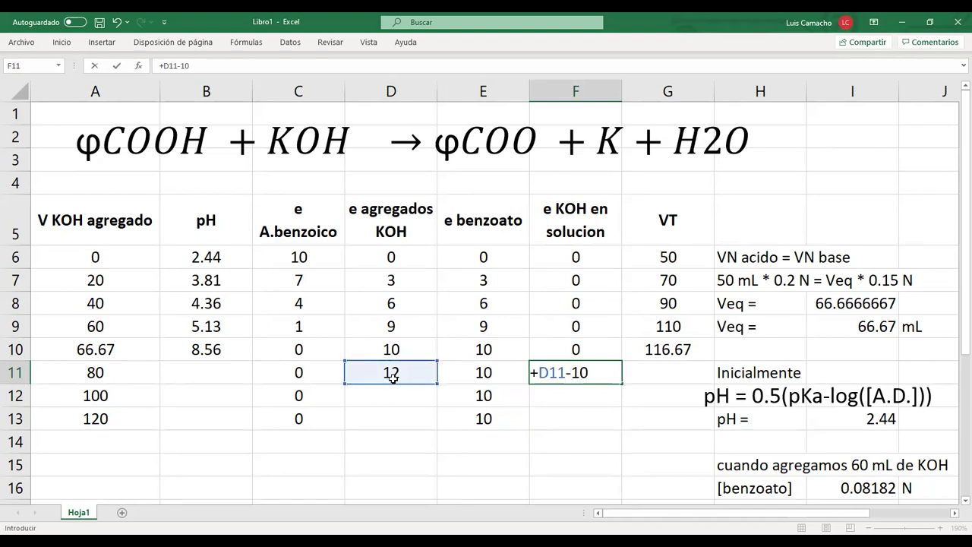
{"action": "key", "text": "Return"}
{"action": "key", "text": "Up"}
Step: Fill the total volume formula down into G11 so it calculates 50+A11
{"action": "key", "text": "Right"}
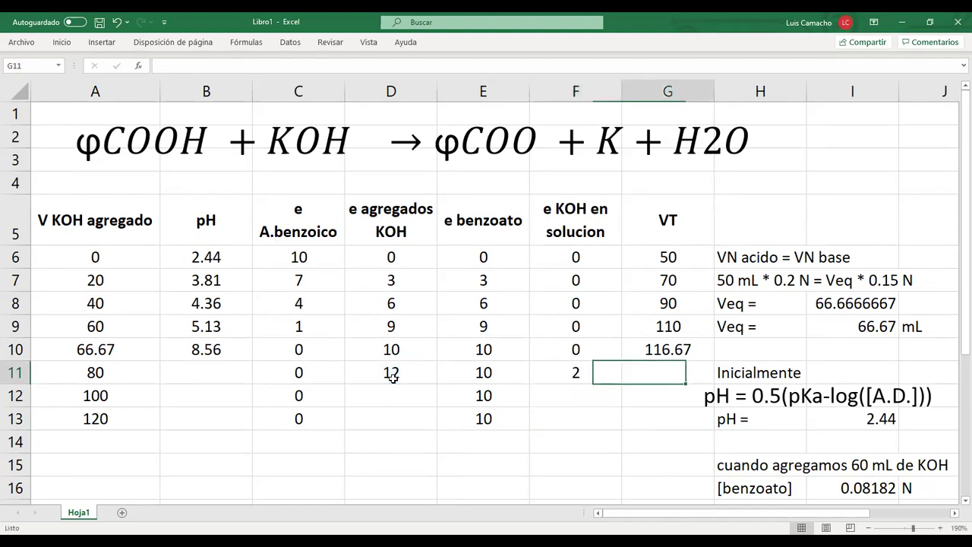
{"action": "key", "text": "ctrl+d"}
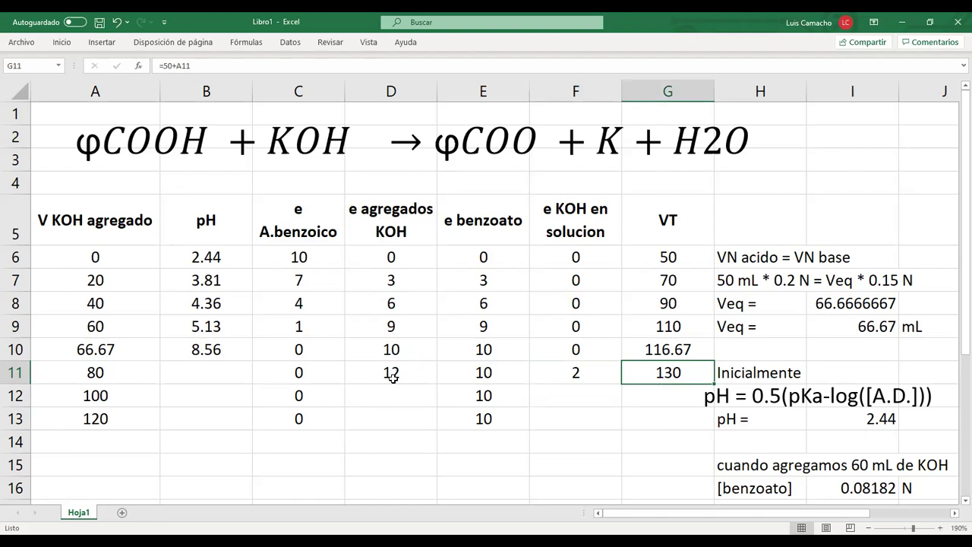
Step: Review the equivalents in the 80 mL row, from benzoic acid through KOH in solution
{"action": "key", "text": "Left"}
{"action": "key", "text": "Left"}
{"action": "key", "text": "Left"}
{"action": "key", "text": "Left"}
{"action": "key", "text": "Left"}
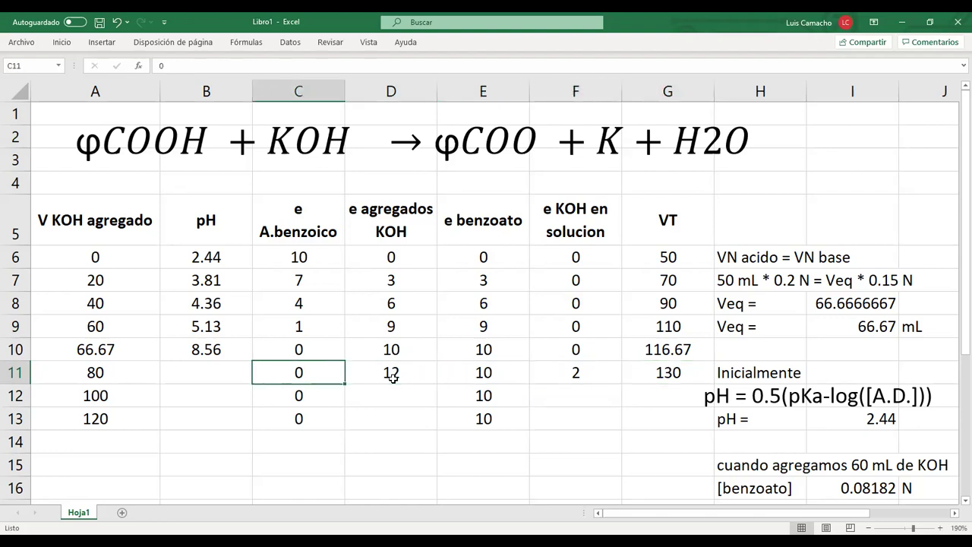
{"action": "key", "text": "Right"}
{"action": "key", "text": "Right"}
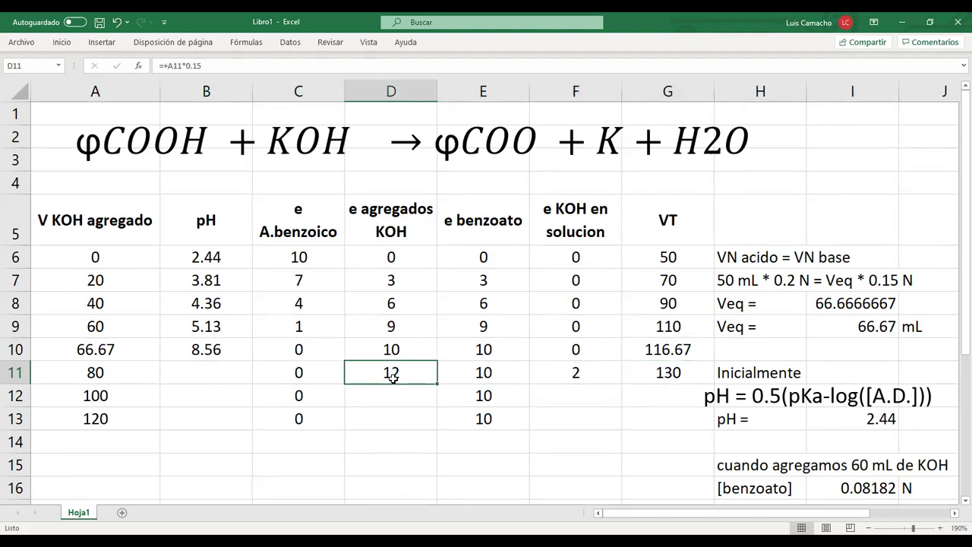
{"action": "key", "text": "Right"}
{"action": "key", "text": "Right"}
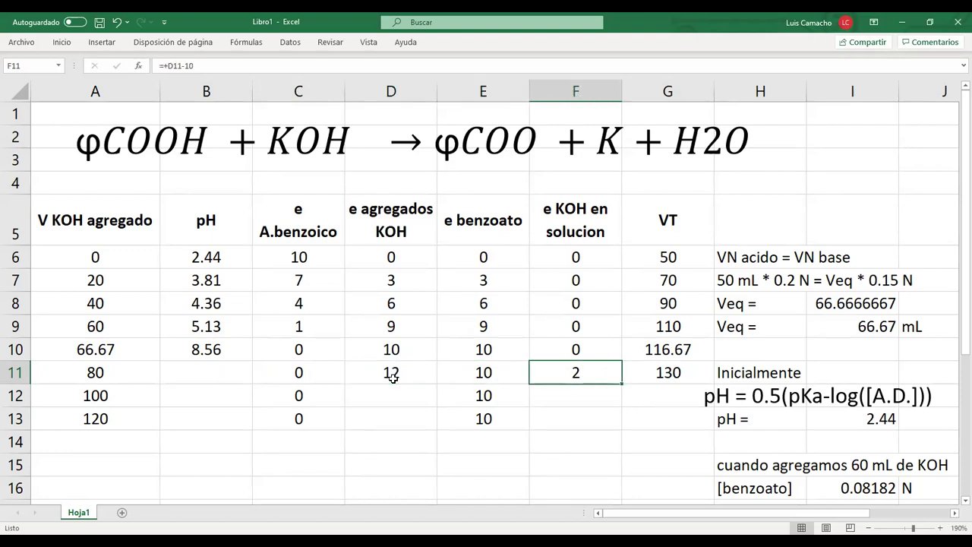
Step: Compare the benzoate equivalents in E11 with the KOH equivalents left in solution in F11
{"action": "left_click", "coordinate": [497, 373]}
{"action": "key", "text": "shift+Right"}
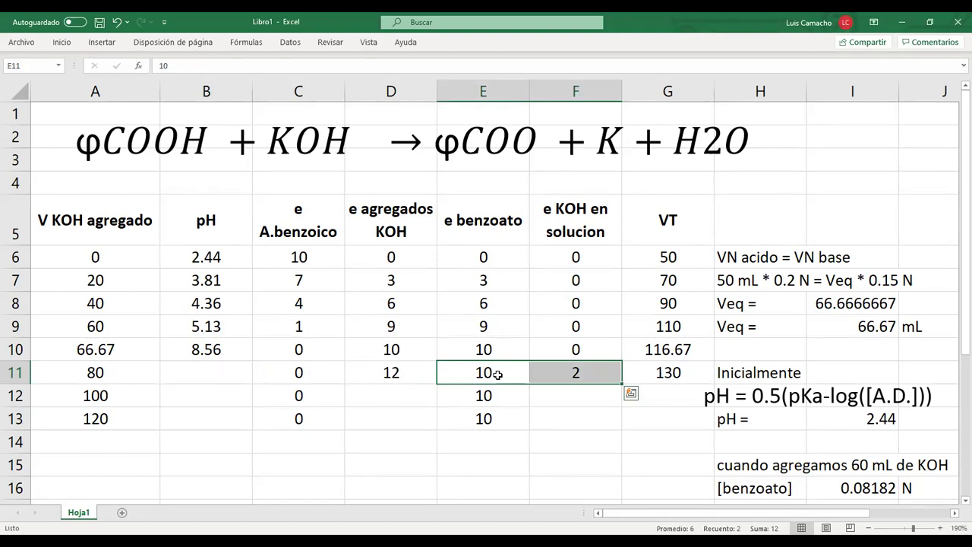
{"action": "left_click", "coordinate": [573, 372]}
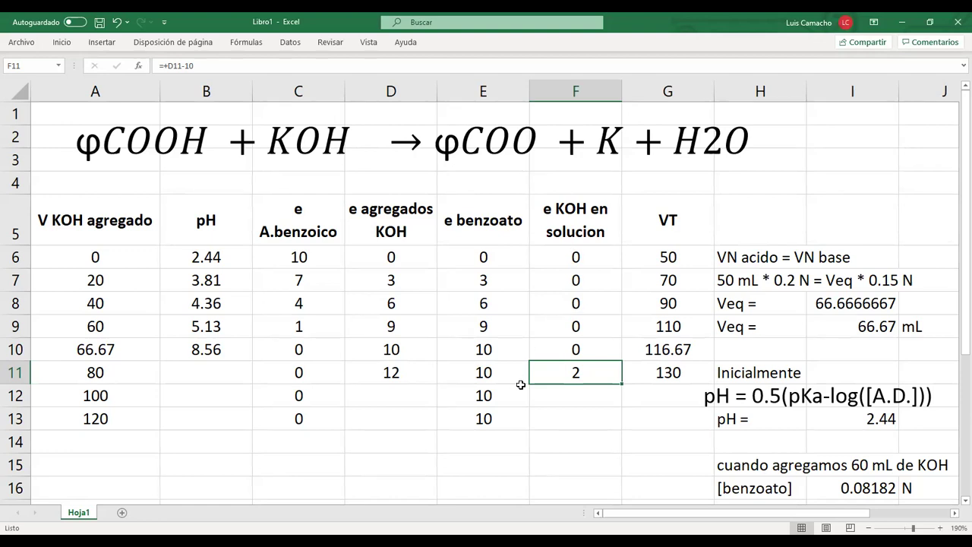
{"action": "key", "text": "Left"}
{"action": "key", "text": "Left"}
{"action": "key", "text": "Right"}
{"action": "key", "text": "Right"}
Step: Add the heading "cuando tenemos exceso de KOH" in H26, below the 66.67 mL calculation
{"action": "key", "text": "Down"}
{"action": "key", "text": "Down"}
{"action": "key", "text": "Down"}
{"action": "key", "text": "Down"}
{"action": "key", "text": "Down"}
{"action": "key", "text": "Down"}
{"action": "key", "text": "Down"}
{"action": "key", "text": "Down"}
{"action": "key", "text": "Down"}
{"action": "key", "text": "Down"}
{"action": "key", "text": "Down"}
{"action": "key", "text": "Down"}
{"action": "key", "text": "Down"}
{"action": "key", "text": "Down"}
{"action": "key", "text": "Down"}
{"action": "key", "text": "Down"}
{"action": "key", "text": "Right"}
{"action": "key", "text": "Right"}
{"action": "key", "text": "Up"}
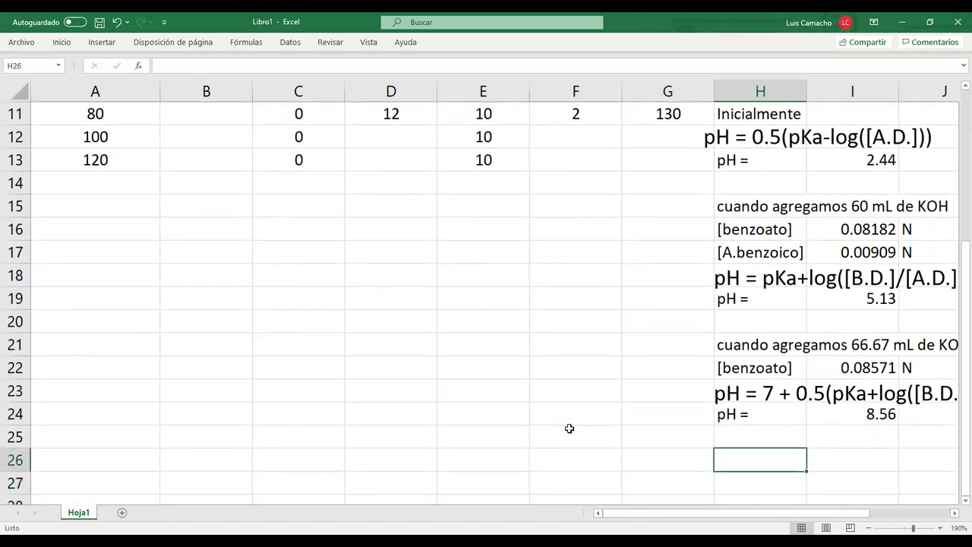
{"action": "type", "text": "cuando "}
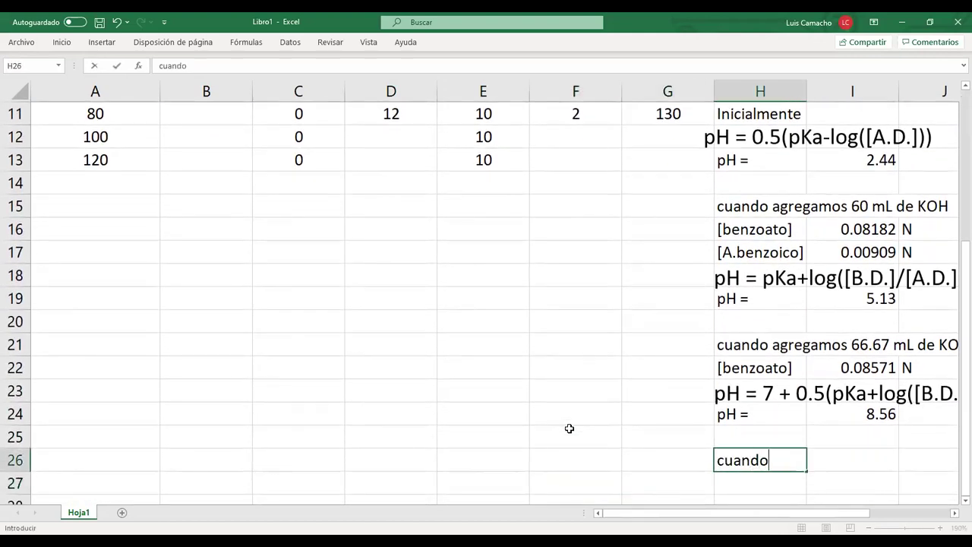
{"action": "type", "text": "tenemos"}
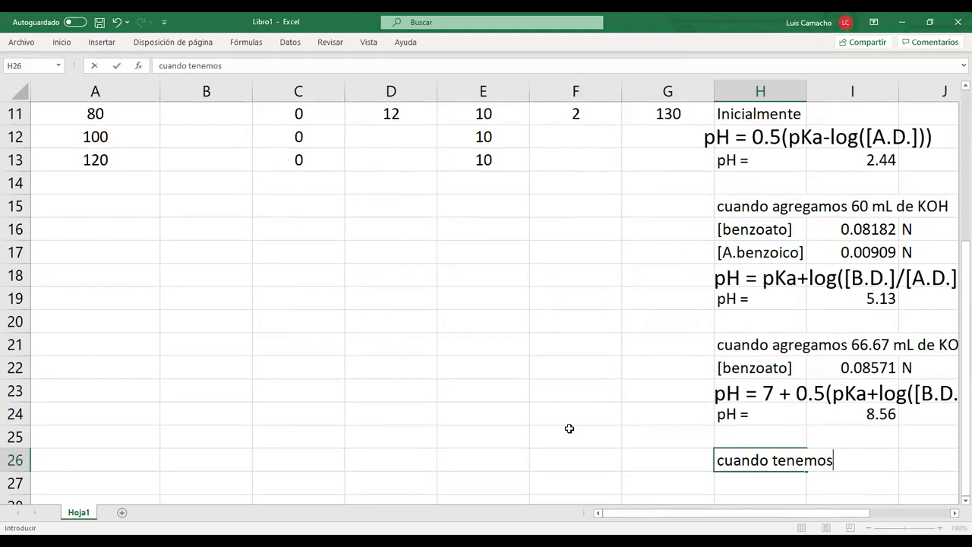
{"action": "type", "text": " exceso de K"}
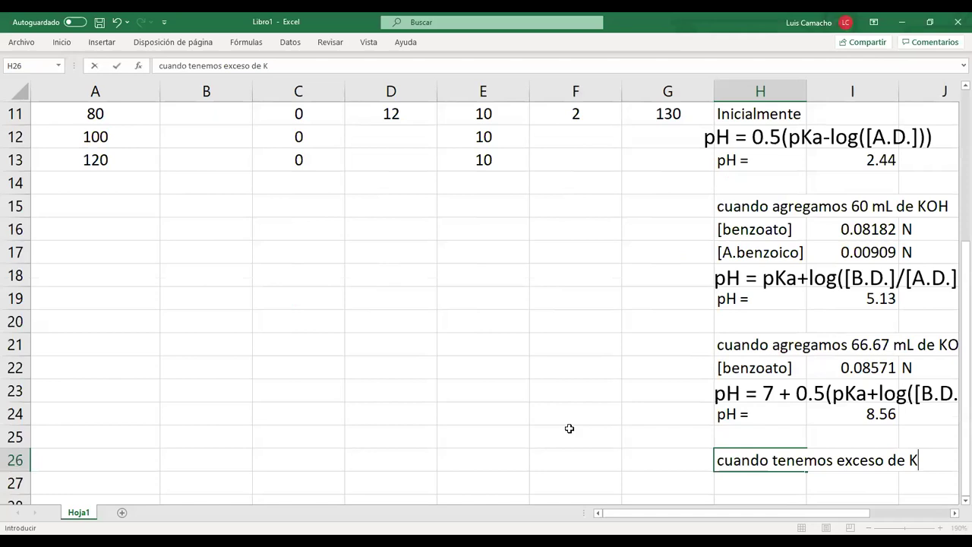
{"action": "type", "text": "OH"}
{"action": "key", "text": "Return"}
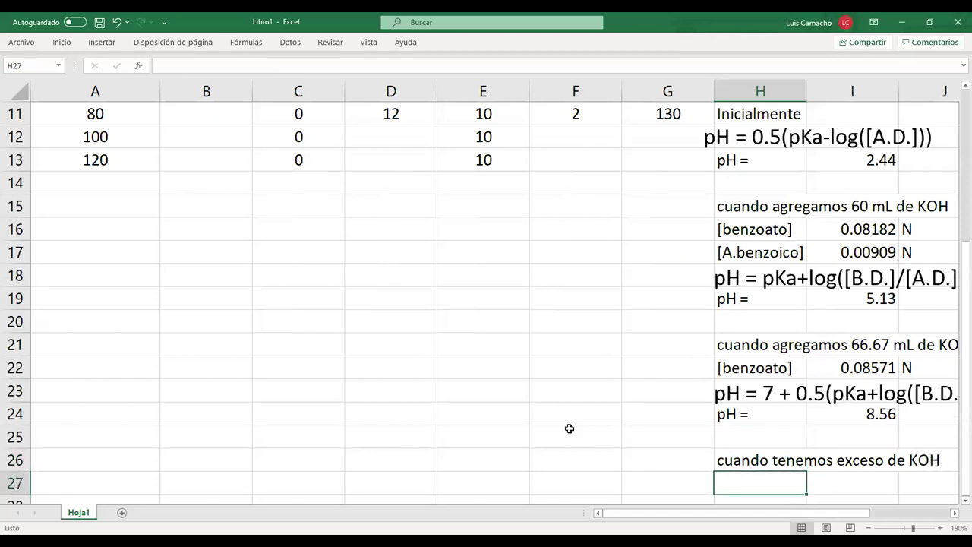
Step: Copy the text box with the equivalence-point pH equation and paste the duplicate at row 27 under the new heading
{"action": "left_click", "coordinate": [741, 398]}
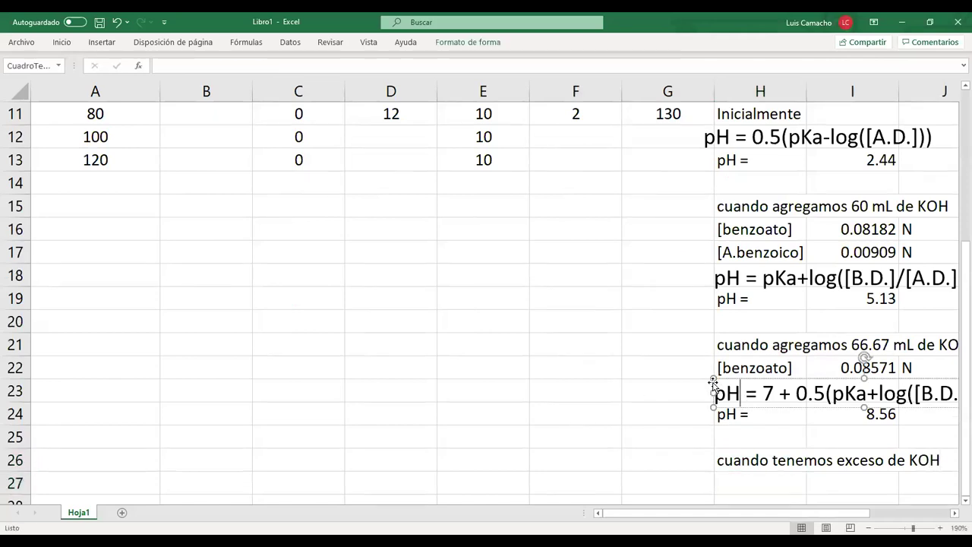
{"action": "left_click", "coordinate": [714, 390]}
{"action": "key", "text": "ctrl+c"}
{"action": "left_click", "coordinate": [740, 478]}
{"action": "key", "text": "ctrl+v"}
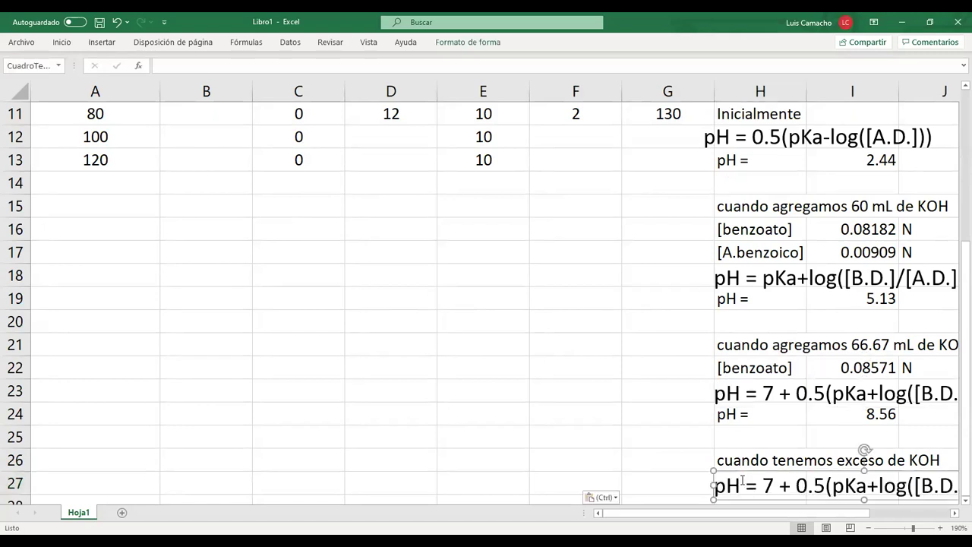
Step: Edit the copied equation in row 27 to read "pH = 14+log([B.F.]))"
{"action": "left_click", "coordinate": [743, 479]}
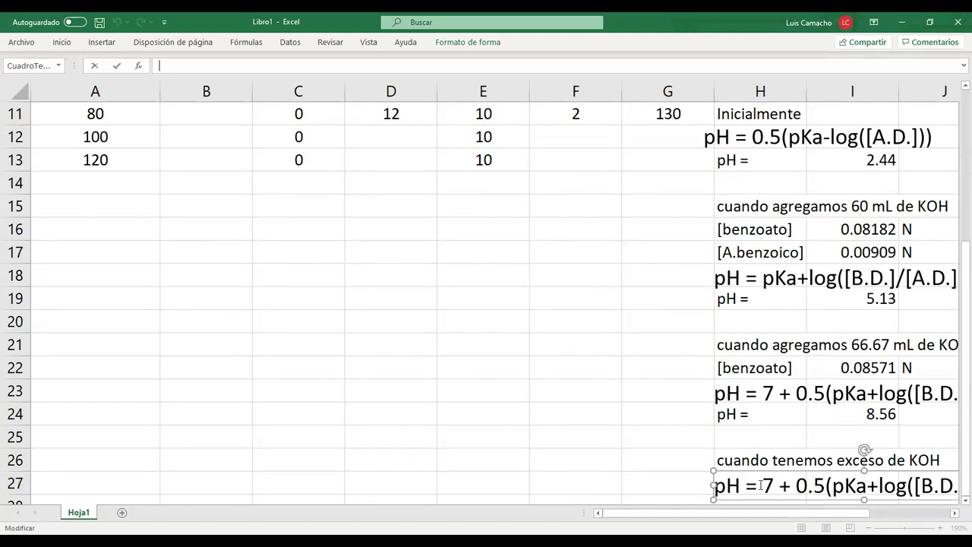
{"action": "left_click", "coordinate": [761, 484]}
{"action": "key", "text": "shift+Right"}
{"action": "key", "text": "shift+Right"}
{"action": "key", "text": "shift+Right"}
{"action": "key", "text": "shift+Right"}
{"action": "key", "text": "shift+Right"}
{"action": "key", "text": "shift+Right"}
{"action": "key", "text": "shift+Right"}
{"action": "key", "text": "shift+Right"}
{"action": "key", "text": "shift+Right"}
{"action": "key", "text": "shift+Right"}
{"action": "key", "text": "shift+Right"}
{"action": "key", "text": "shift+Right"}
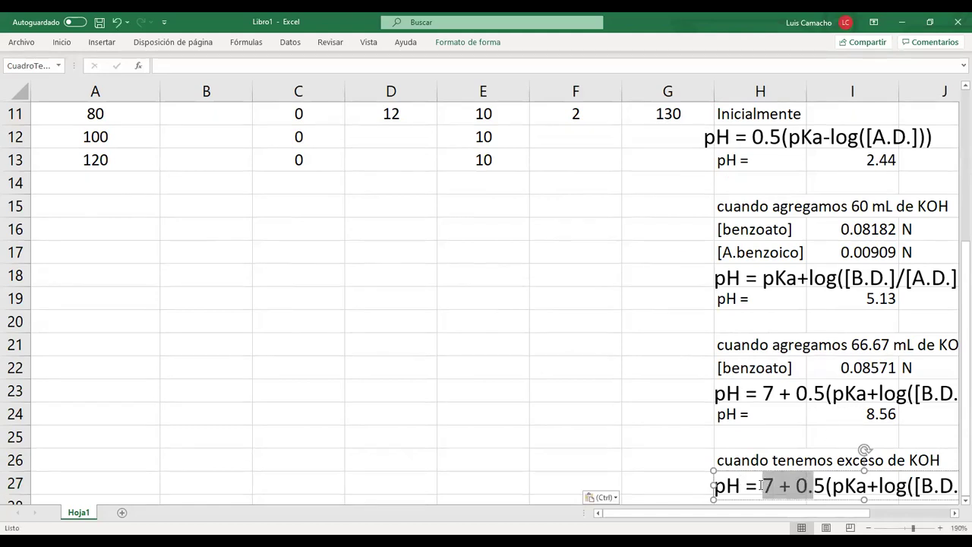
{"action": "type", "text": "14"}
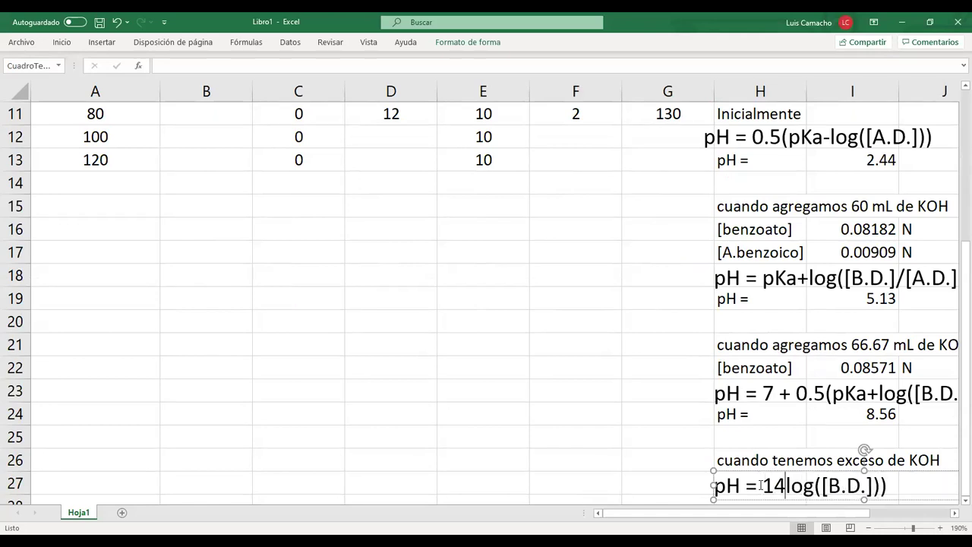
{"action": "type", "text": "+"}
{"action": "key", "text": "Right"}
{"action": "key", "text": "Right"}
{"action": "key", "text": "Right"}
{"action": "key", "text": "Right"}
{"action": "key", "text": "Right"}
{"action": "key", "text": "Right"}
{"action": "key", "text": "Right"}
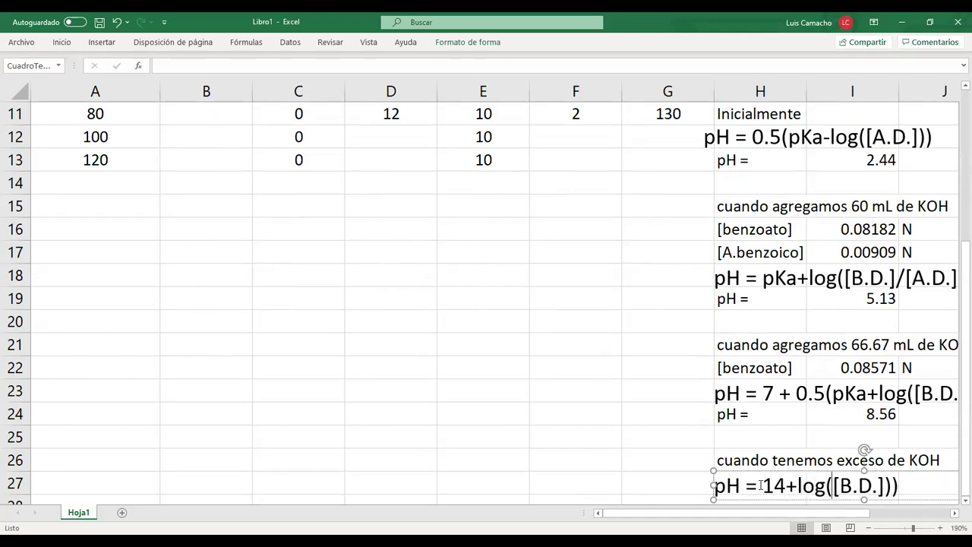
{"action": "key", "text": "shift+Right"}
{"action": "type", "text": "F"}
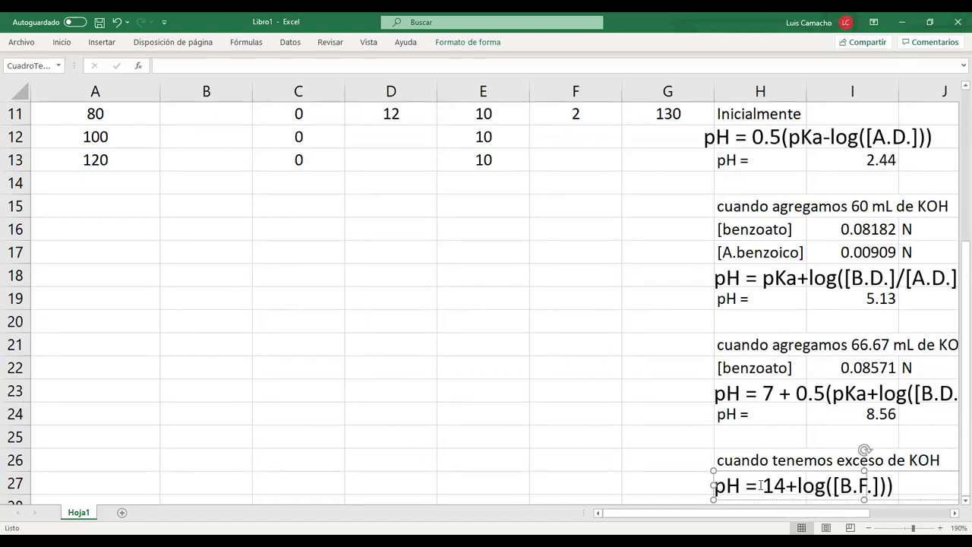
{"action": "left_click", "coordinate": [675, 468]}
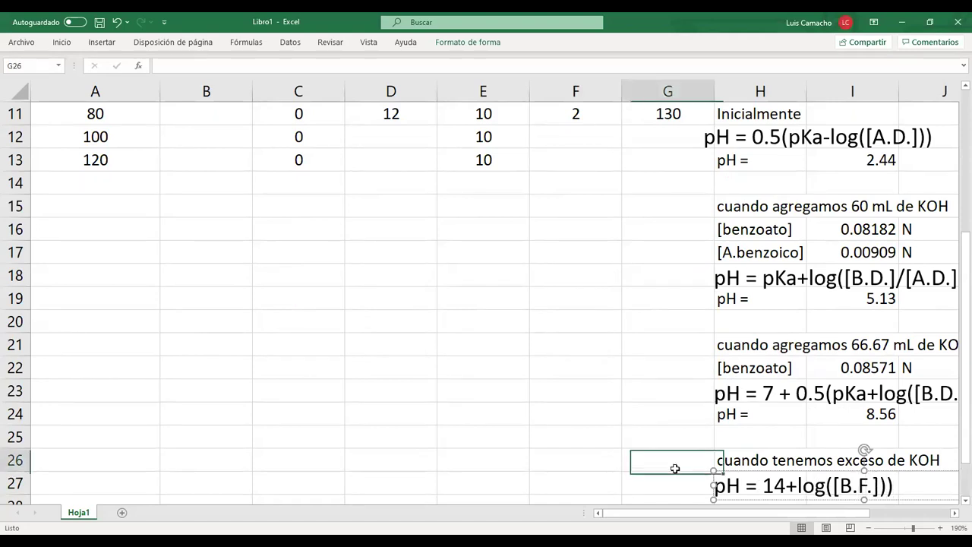
Step: Label H28, below the excess KOH equation, as "pH ="
{"action": "key", "text": "Down"}
{"action": "key", "text": "Down"}
{"action": "key", "text": "Right"}
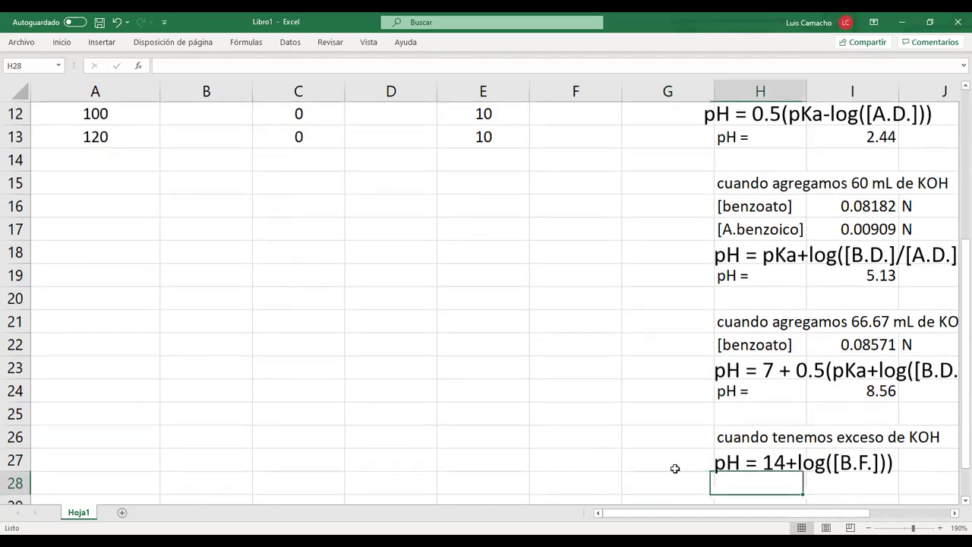
{"action": "type", "text": "pH ="}
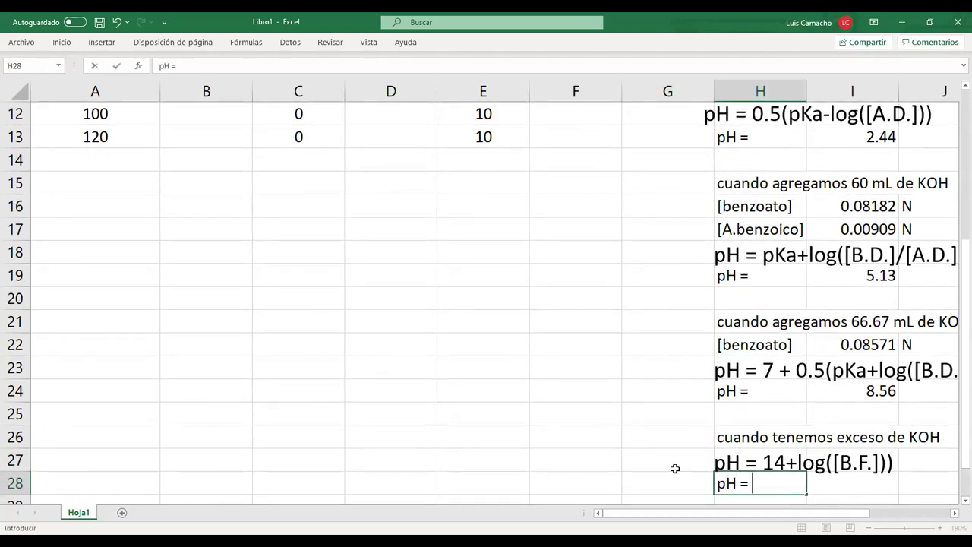
Step: Enter the pH formula +14+log10(I29) in I28, taking the free base concentration from I29
{"action": "key", "text": "Right"}
{"action": "type", "text": "+"}
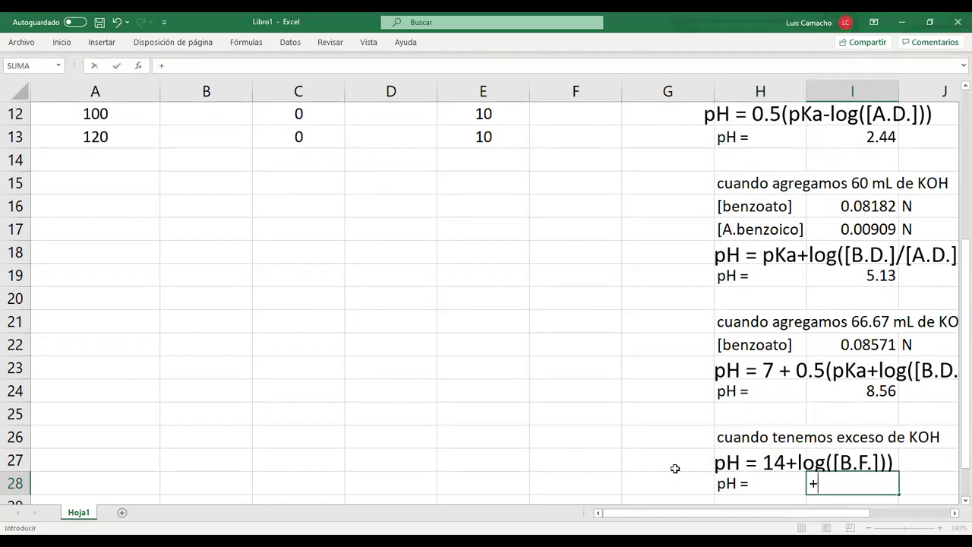
{"action": "type", "text": "14+loh"}
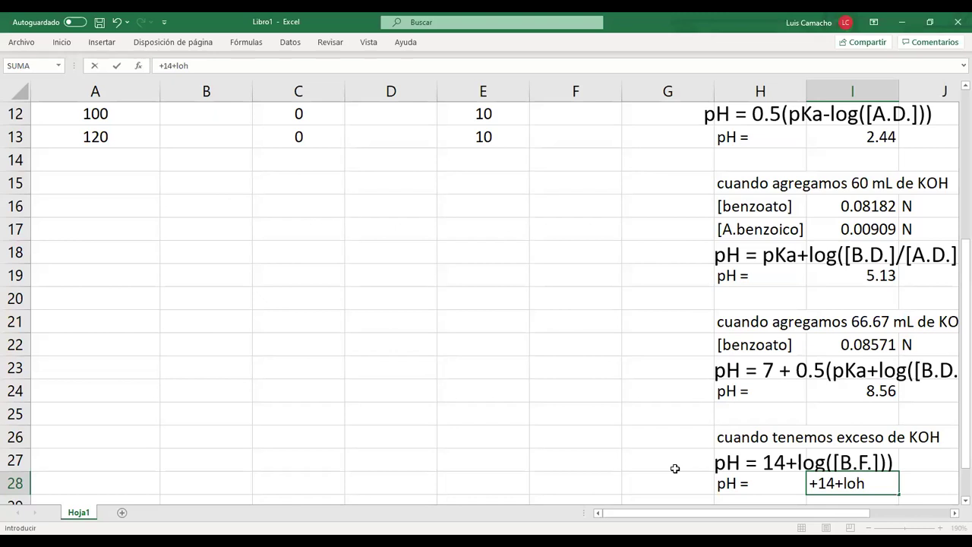
{"action": "key", "text": "BackSpace"}
{"action": "type", "text": "g10("}
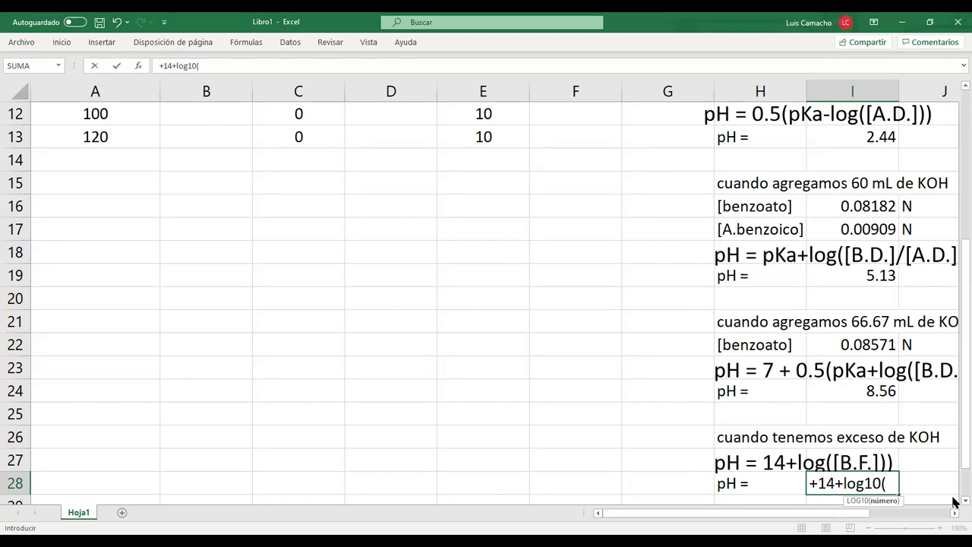
{"action": "scroll", "coordinate": [956, 492], "scroll_direction": "down", "scroll_amount": 1}
{"action": "left_click", "coordinate": [834, 465]}
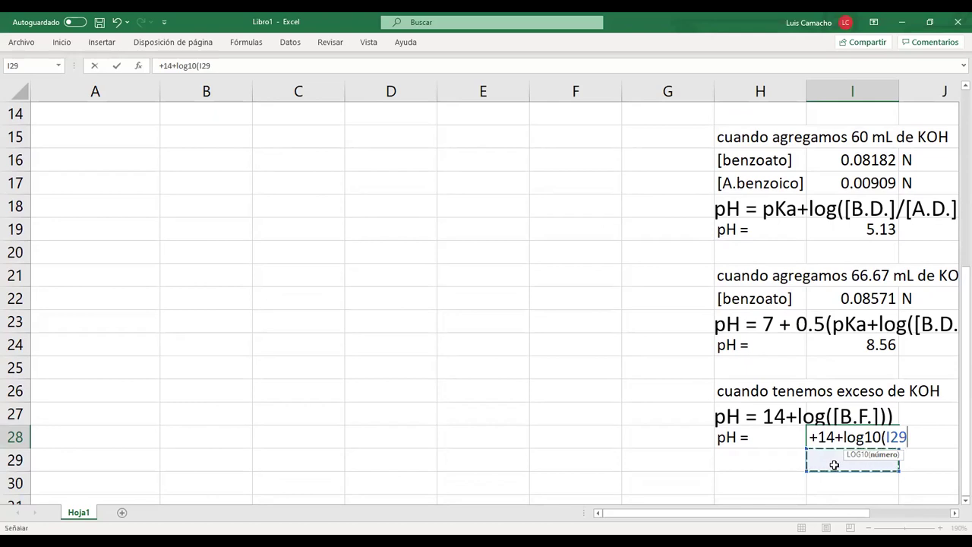
{"action": "type", "text": ")"}
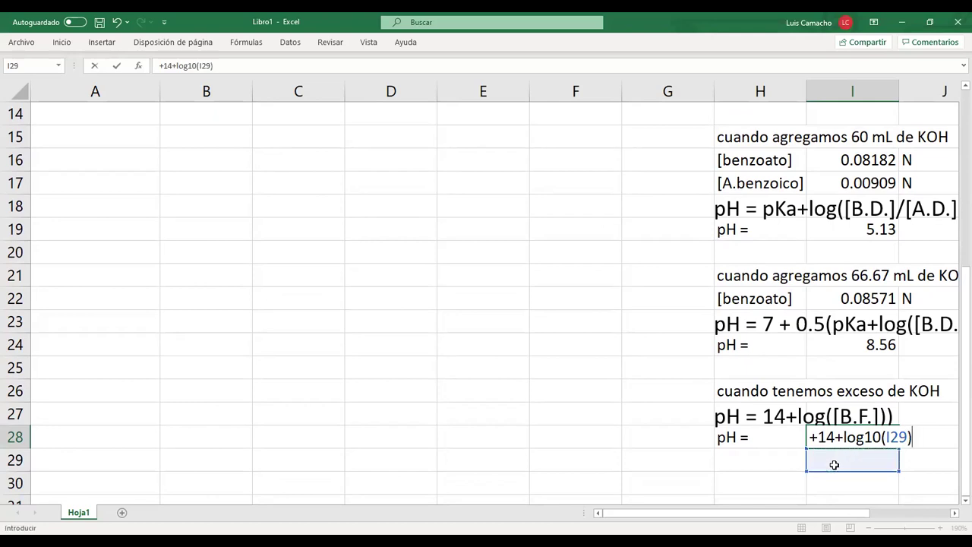
{"action": "key", "text": "Return"}
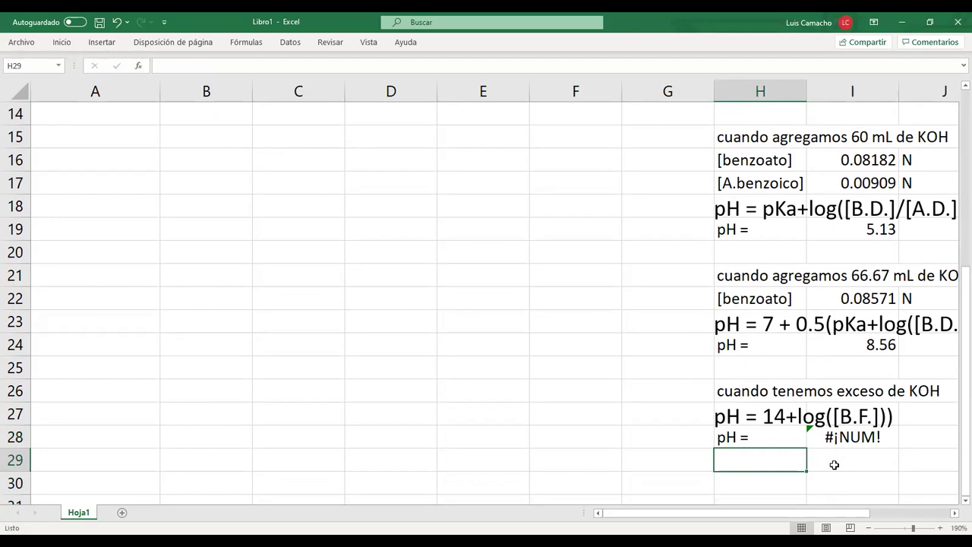
Step: Label H29, below the excess KOH pH result, as "[KOH] ="
{"action": "type", "text": "["}
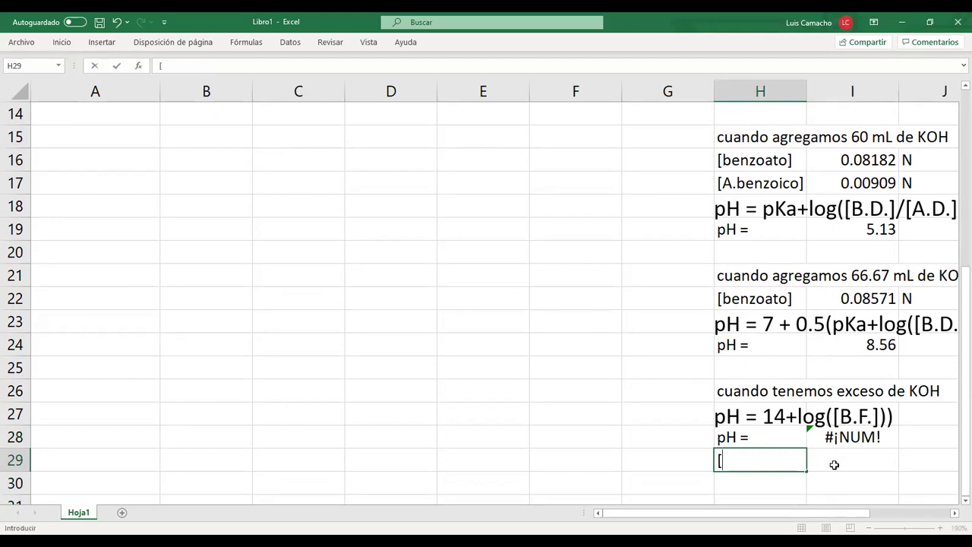
{"action": "type", "text": "KOH]"}
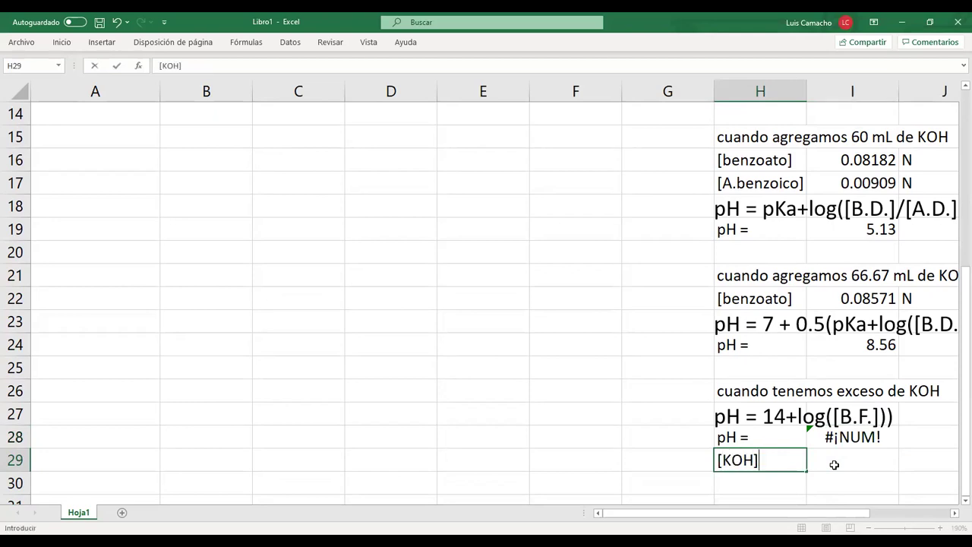
{"action": "type", "text": " ="}
{"action": "left_click", "coordinate": [834, 465]}
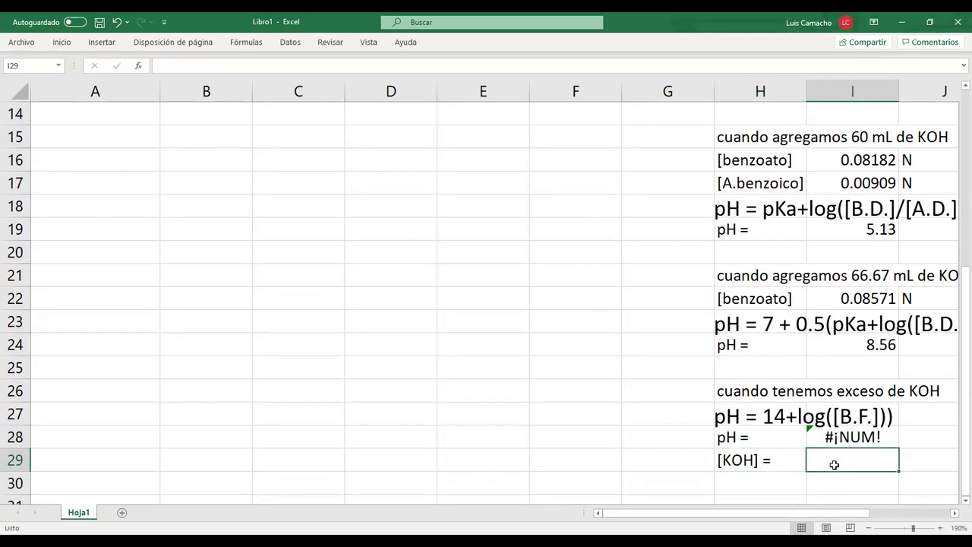
Step: Check which cells of the 80 mL row hold the KOH equivalents in solution and the total volume
{"action": "key", "text": "Up"}
{"action": "key", "text": "Up"}
{"action": "key", "text": "Up"}
{"action": "key", "text": "Up"}
{"action": "key", "text": "Up"}
{"action": "key", "text": "Up"}
{"action": "key", "text": "Up"}
{"action": "key", "text": "Up"}
{"action": "key", "text": "Up"}
{"action": "key", "text": "Up"}
{"action": "key", "text": "Up"}
{"action": "key", "text": "Up"}
{"action": "key", "text": "Up"}
{"action": "key", "text": "Up"}
{"action": "key", "text": "Up"}
{"action": "key", "text": "Up"}
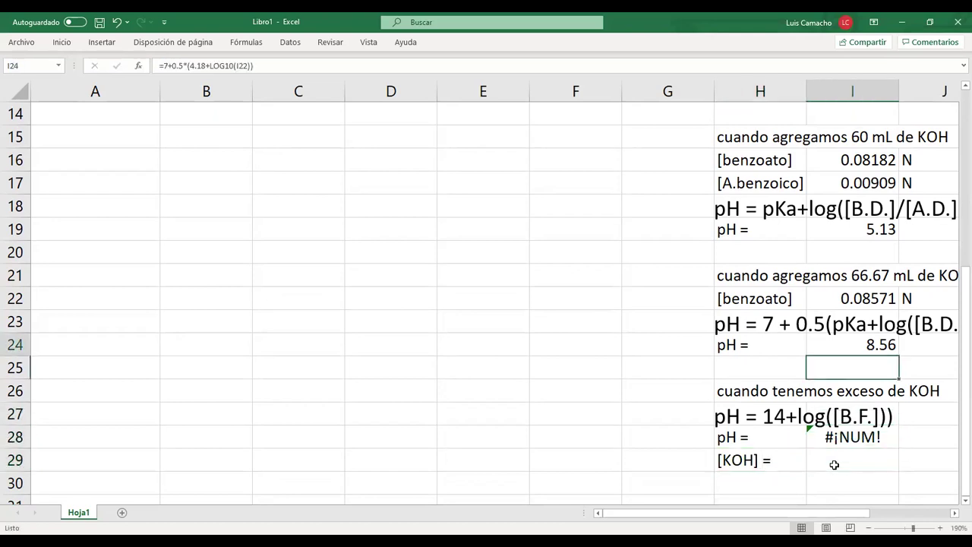
{"action": "key", "text": "Up"}
{"action": "key", "text": "Up"}
{"action": "key", "text": "Up"}
{"action": "key", "text": "Up"}
{"action": "key", "text": "Up"}
{"action": "key", "text": "Up"}
{"action": "key", "text": "Up"}
{"action": "key", "text": "Up"}
{"action": "key", "text": "Up"}
{"action": "key", "text": "Up"}
{"action": "key", "text": "Up"}
{"action": "key", "text": "Up"}
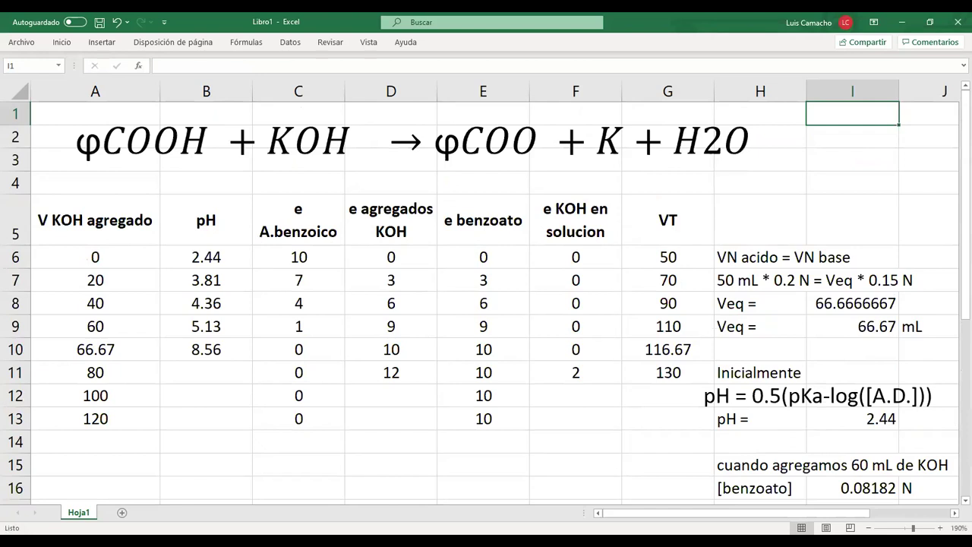
{"action": "left_click", "coordinate": [583, 378]}
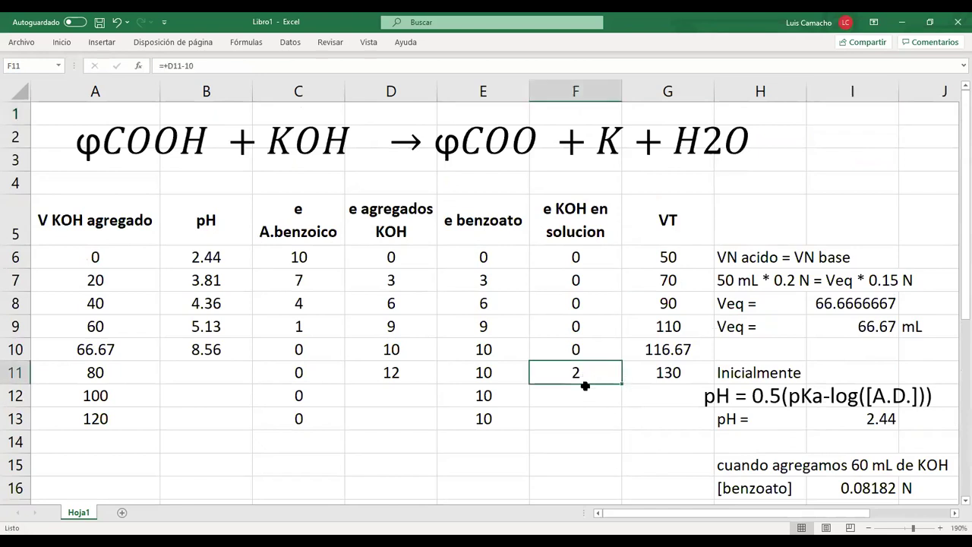
{"action": "left_click", "coordinate": [655, 371]}
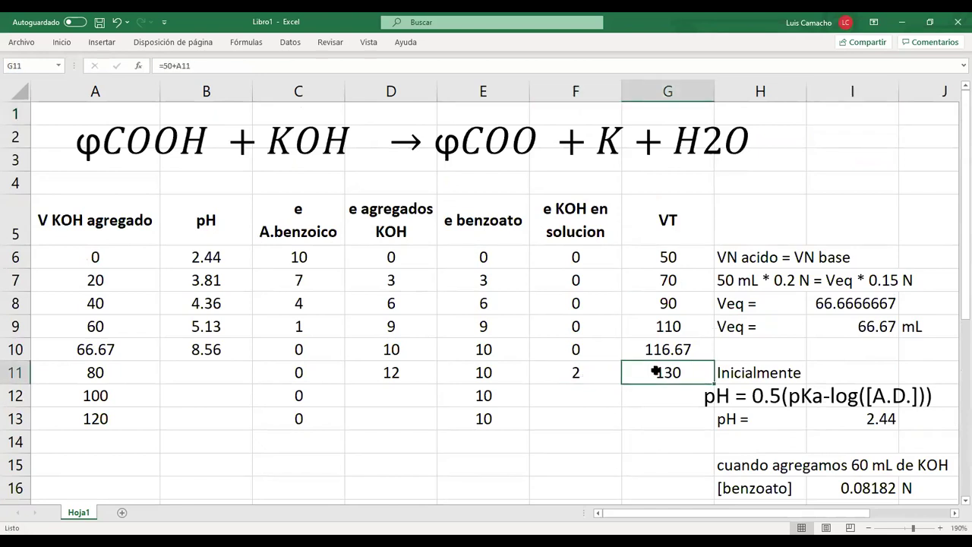
{"action": "key", "text": "Left"}
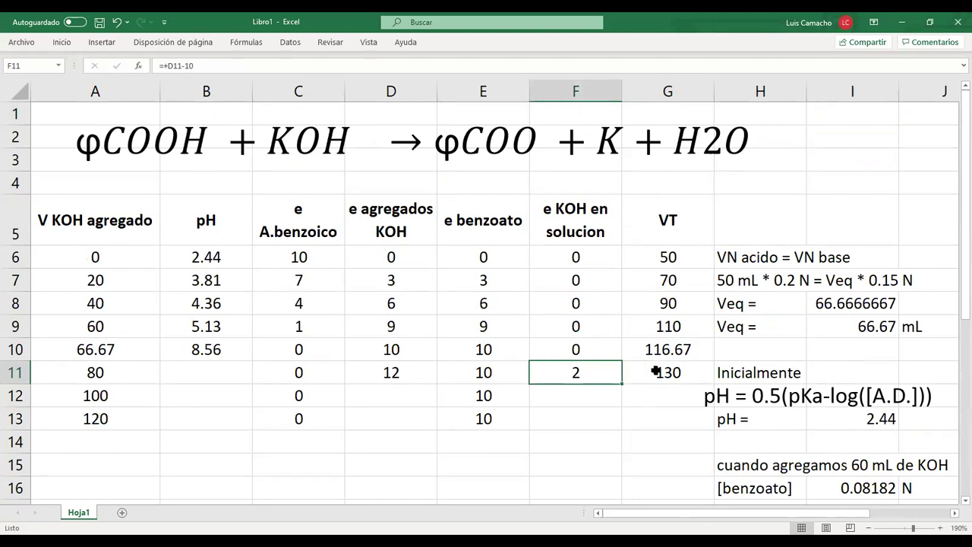
{"action": "left_click", "coordinate": [655, 371]}
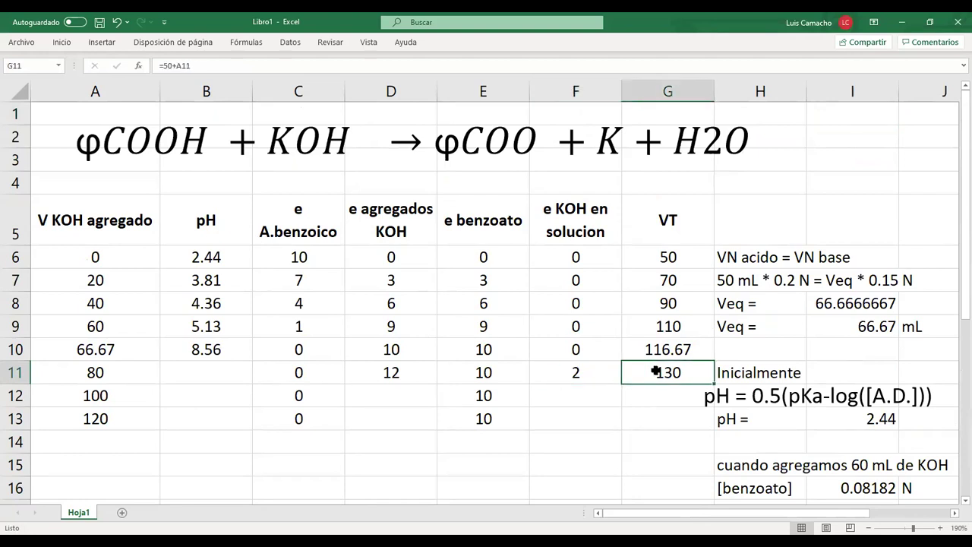
Step: Calculate the KOH concentration in I29 as =F11/G11, dividing the 80 mL row's KOH equivalents in solution by its total volume
{"action": "key", "text": "Down"}
{"action": "key", "text": "Down"}
{"action": "key", "text": "Down"}
{"action": "key", "text": "Down"}
{"action": "key", "text": "Down"}
{"action": "key", "text": "Down"}
{"action": "key", "text": "Down"}
{"action": "key", "text": "Down"}
{"action": "key", "text": "Down"}
{"action": "key", "text": "Down"}
{"action": "key", "text": "Down"}
{"action": "key", "text": "Down"}
{"action": "key", "text": "Down"}
{"action": "key", "text": "Down"}
{"action": "key", "text": "Down"}
{"action": "key", "text": "Down"}
{"action": "key", "text": "Down"}
{"action": "key", "text": "Down"}
{"action": "key", "text": "Down"}
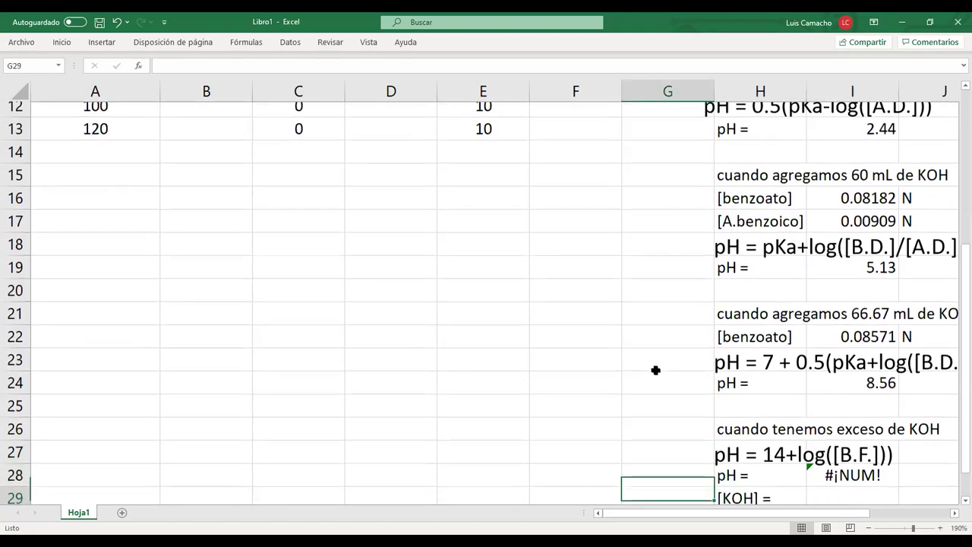
{"action": "key", "text": "Right"}
{"action": "key", "text": "Right"}
{"action": "key", "text": "Up"}
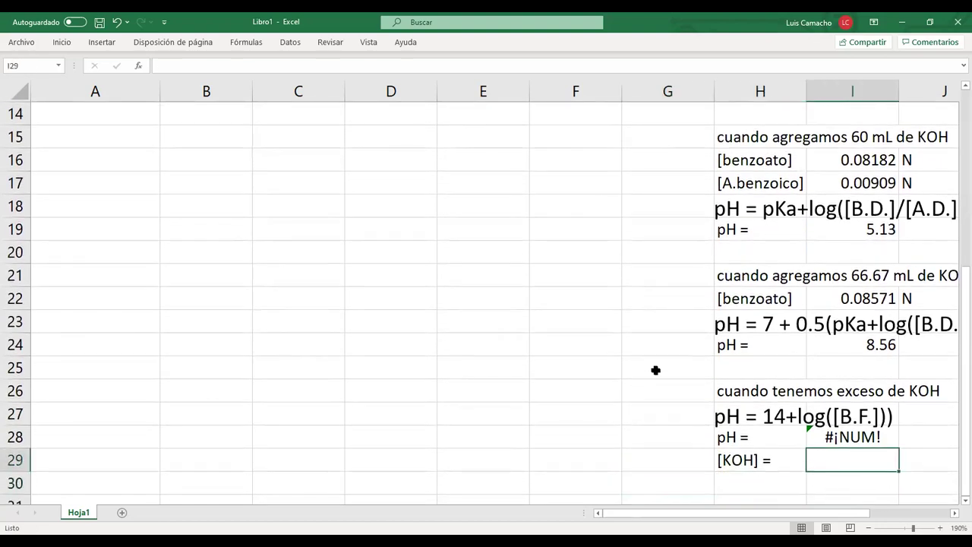
{"action": "type", "text": "=f11/"}
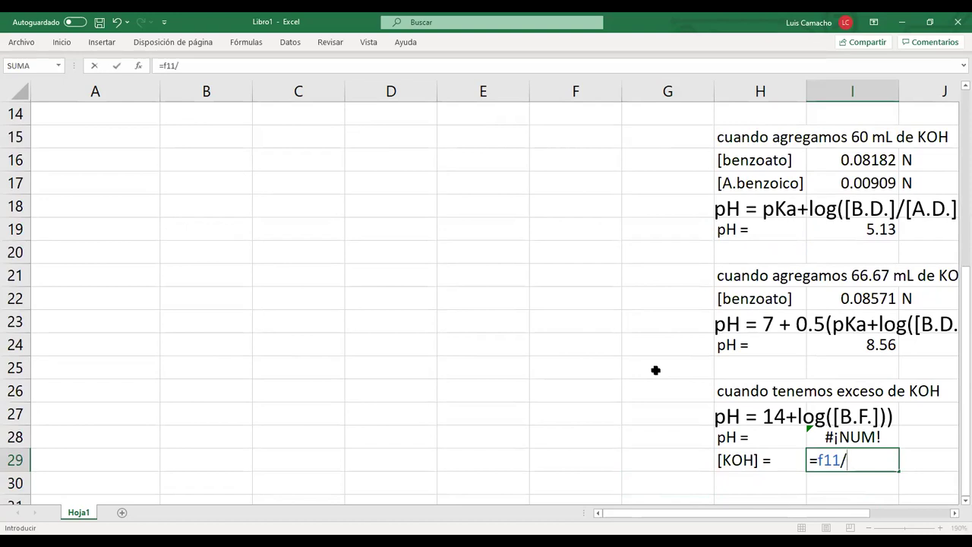
{"action": "type", "text": "g11"}
{"action": "scroll", "coordinate": [953, 93], "scroll_direction": "up", "scroll_amount": 3}
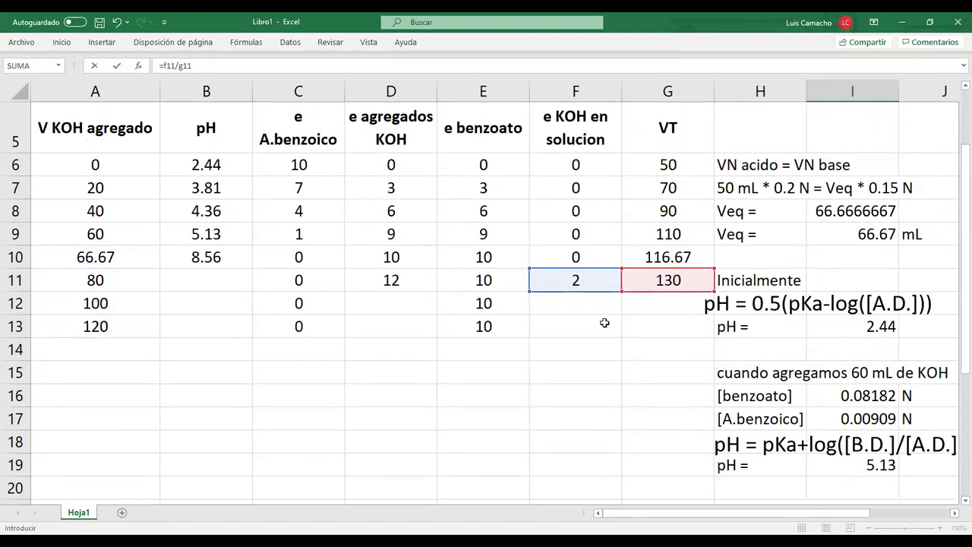
{"action": "key", "text": "Return"}
{"action": "key", "text": "Up"}
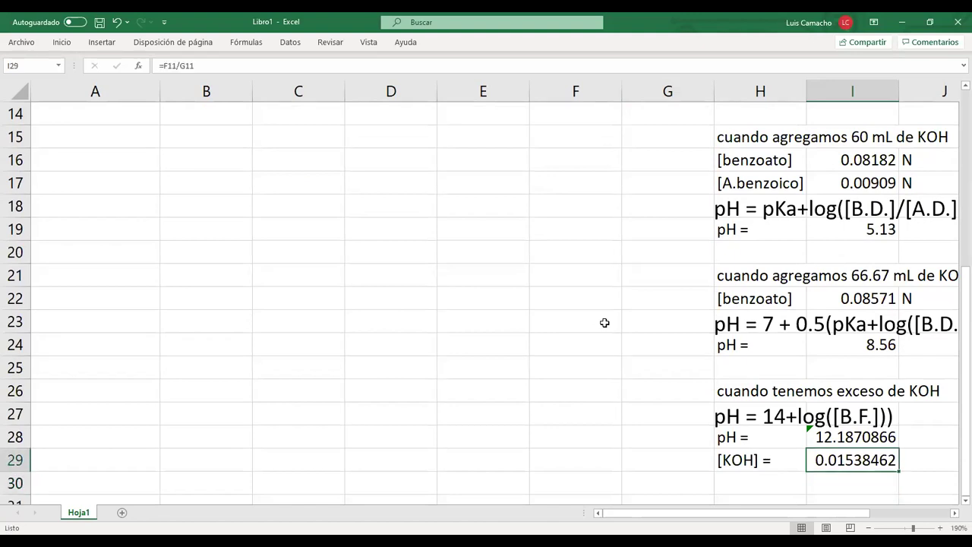
Step: Format the KOH concentration in I29 as a number with five decimal places
{"action": "left_click", "coordinate": [842, 344]}
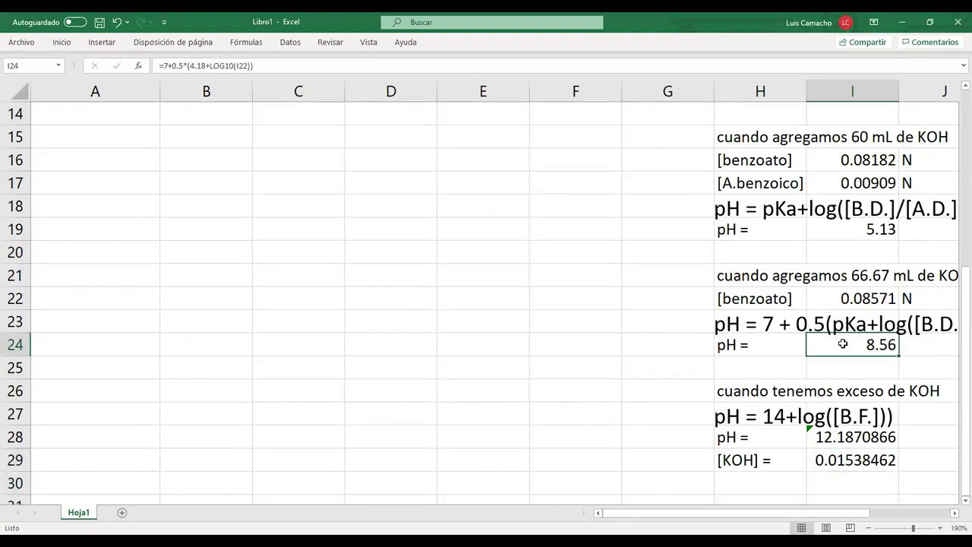
{"action": "left_click", "coordinate": [855, 459]}
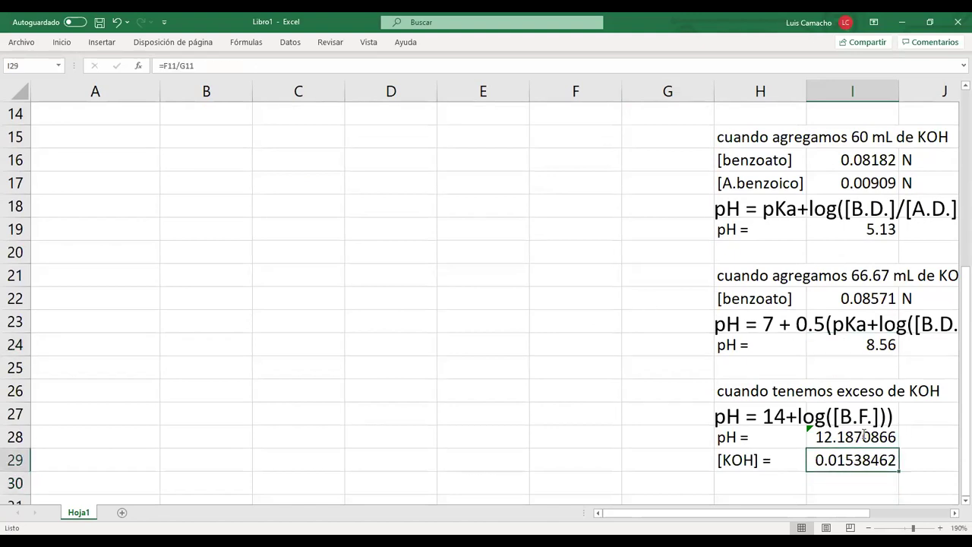
{"action": "left_click", "coordinate": [62, 44]}
{"action": "left_click", "coordinate": [506, 85]}
{"action": "left_click", "coordinate": [506, 85]}
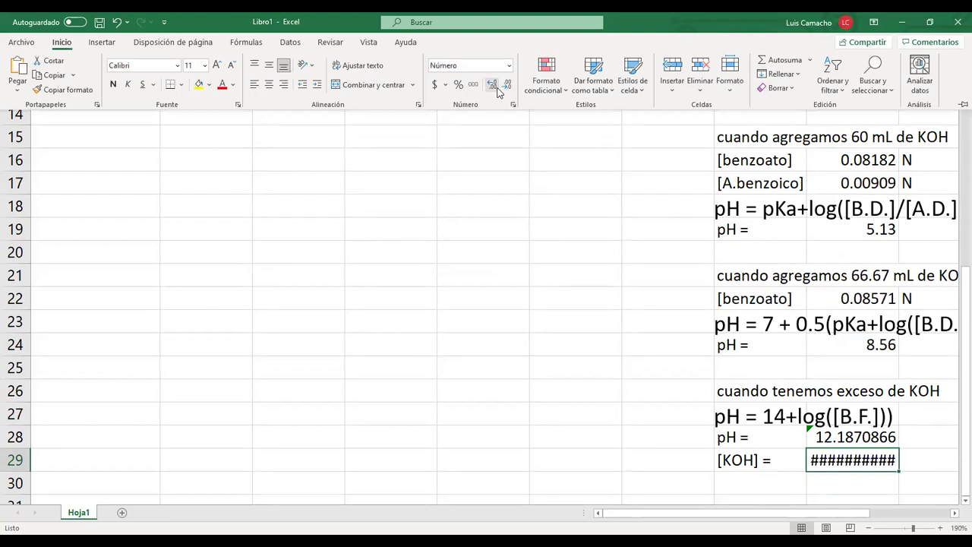
{"action": "left_click", "coordinate": [507, 86]}
{"action": "left_click", "coordinate": [508, 88]}
{"action": "left_click", "coordinate": [508, 87]}
{"action": "left_click", "coordinate": [508, 87]}
{"action": "left_click", "coordinate": [508, 88]}
{"action": "left_click", "coordinate": [507, 87]}
{"action": "left_click", "coordinate": [508, 87]}
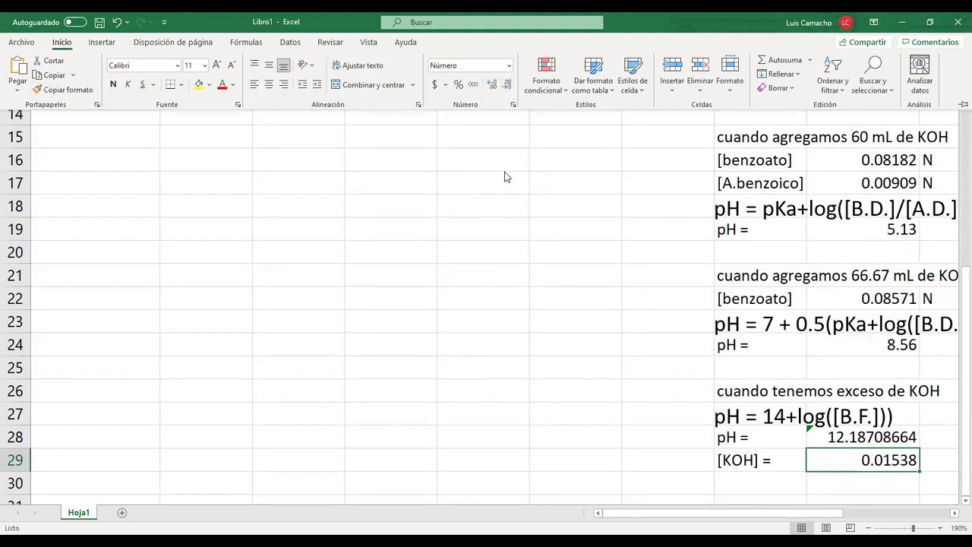
{"action": "left_click", "coordinate": [533, 237]}
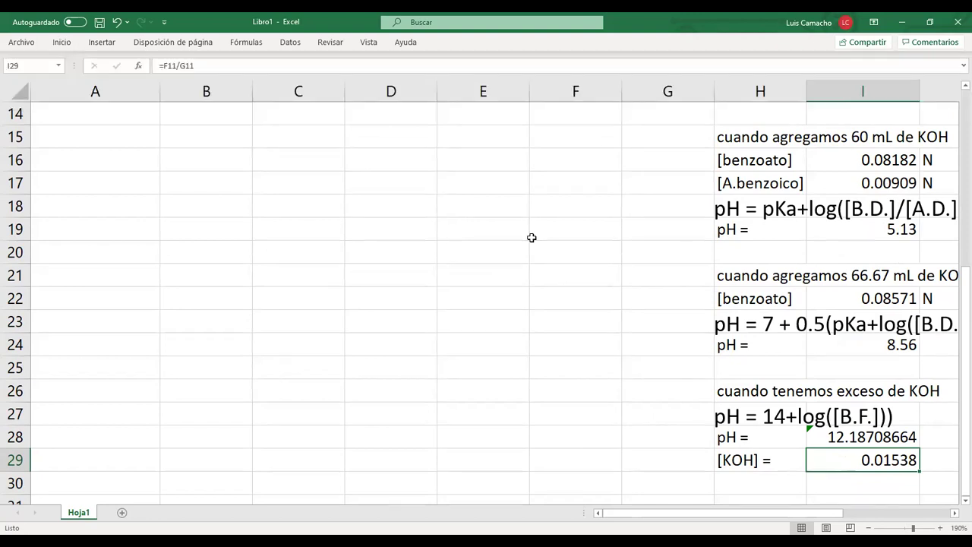
Step: Check the excess KOH pH result in I28 and select the empty pH cell B11 of the 80 mL row
{"action": "left_click", "coordinate": [862, 439]}
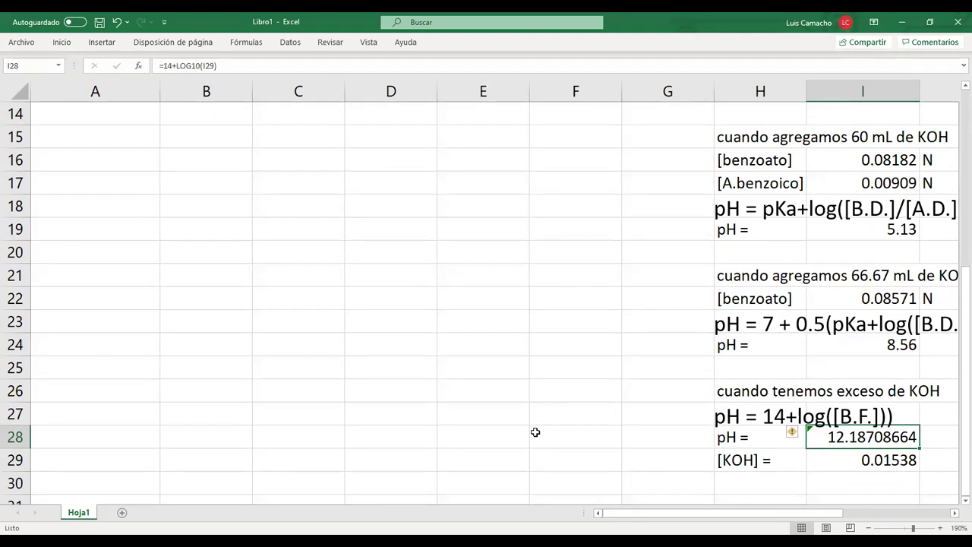
{"action": "left_click", "coordinate": [310, 275]}
{"action": "key", "text": "Up"}
{"action": "key", "text": "Up"}
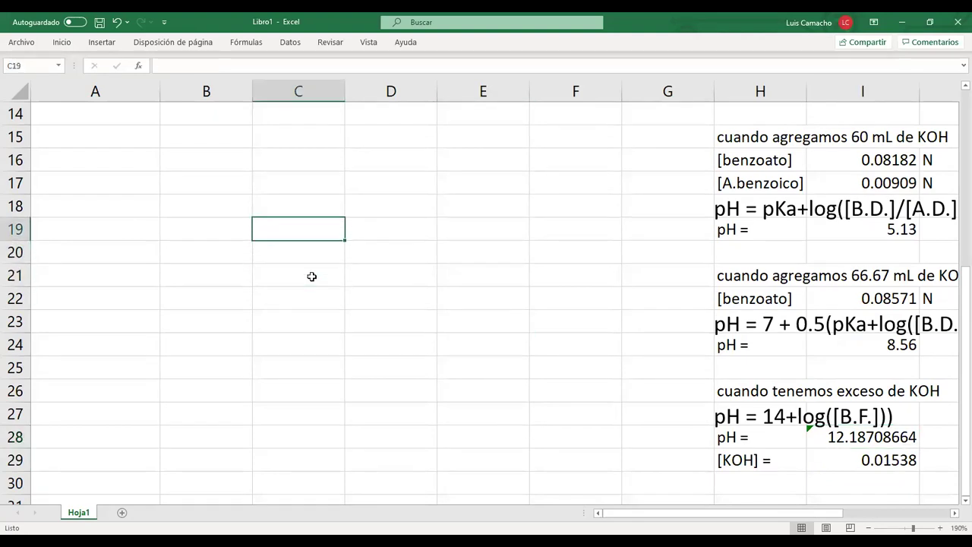
{"action": "key", "text": "Up"}
{"action": "key", "text": "Up"}
{"action": "key", "text": "Up"}
{"action": "key", "text": "Up"}
{"action": "key", "text": "Up"}
{"action": "key", "text": "Up"}
{"action": "key", "text": "Up"}
{"action": "key", "text": "Up"}
{"action": "key", "text": "Up"}
{"action": "key", "text": "Up"}
{"action": "key", "text": "Up"}
{"action": "key", "text": "Up"}
{"action": "key", "text": "Up"}
{"action": "key", "text": "Up"}
{"action": "key", "text": "Up"}
{"action": "key", "text": "Up"}
{"action": "key", "text": "Down"}
{"action": "key", "text": "Down"}
{"action": "key", "text": "Down"}
{"action": "key", "text": "Down"}
{"action": "key", "text": "Down"}
{"action": "key", "text": "Down"}
{"action": "key", "text": "Down"}
{"action": "key", "text": "Down"}
{"action": "key", "text": "Left"}
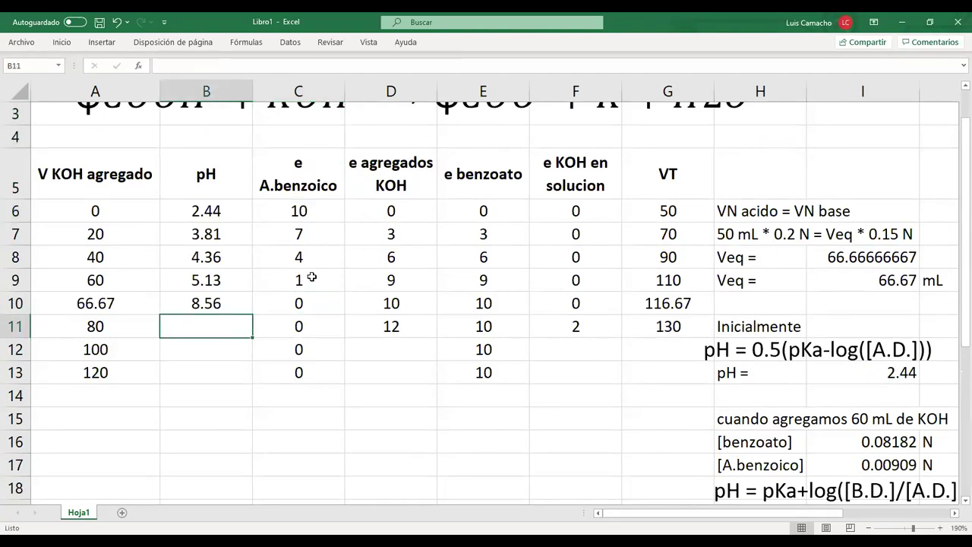